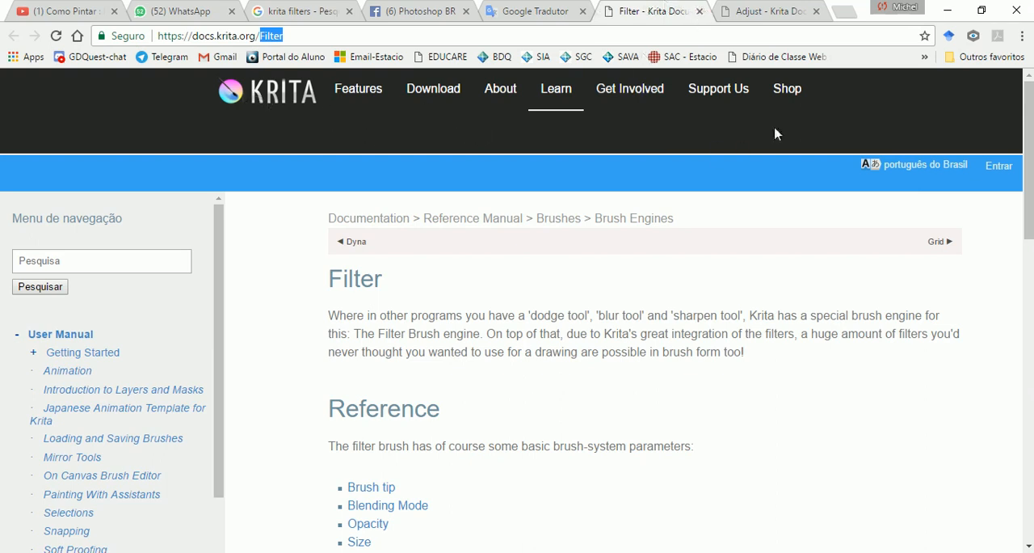
Step: Review the Filter brush documentation page, including its basic parameters and the list of filters it supports
{"action": "left_click", "coordinate": [125, 260]}
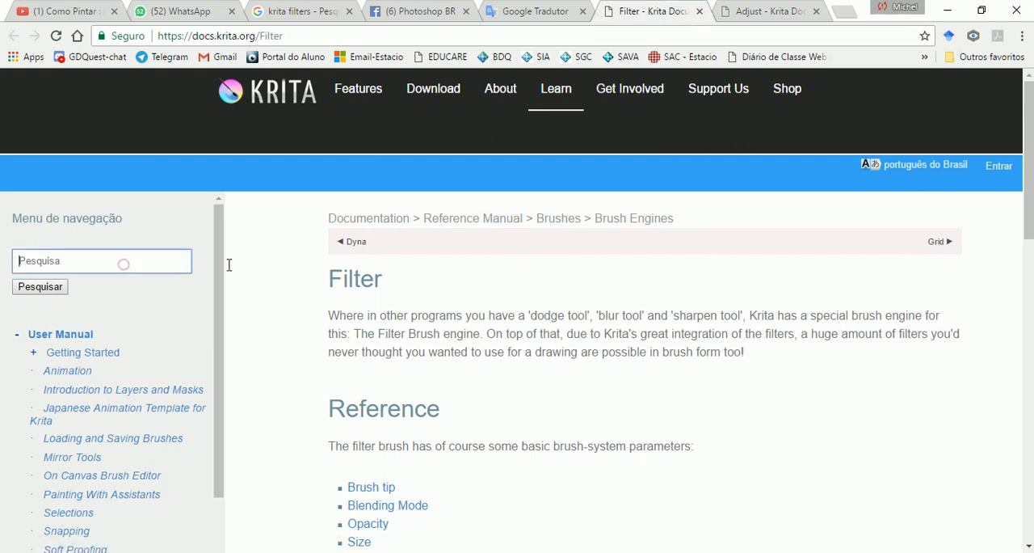
{"action": "scroll", "coordinate": [226, 355], "scroll_direction": "down", "scroll_amount": 4}
{"action": "scroll", "coordinate": [208, 354], "scroll_direction": "down", "scroll_amount": 2}
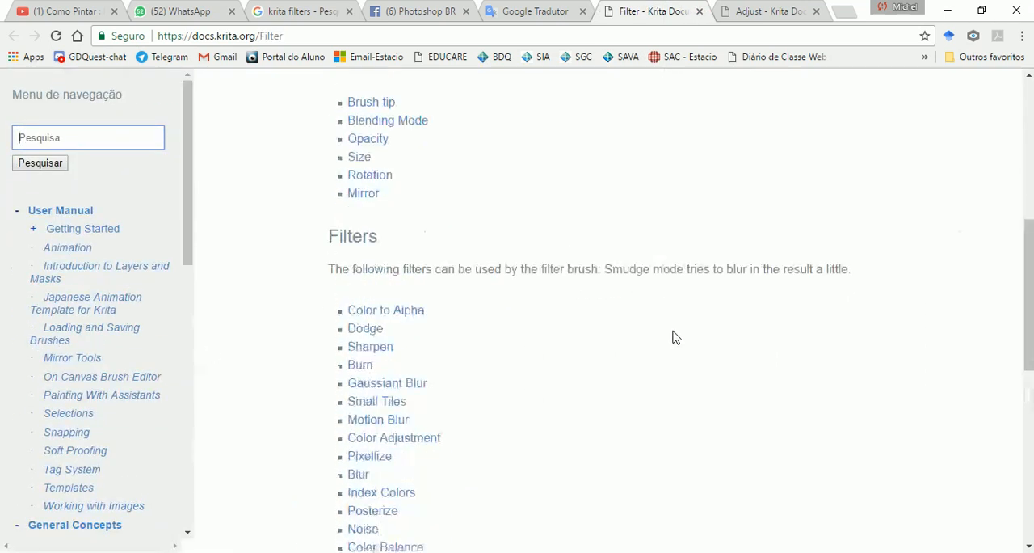
{"action": "scroll", "coordinate": [565, 323], "scroll_direction": "up", "scroll_amount": 6}
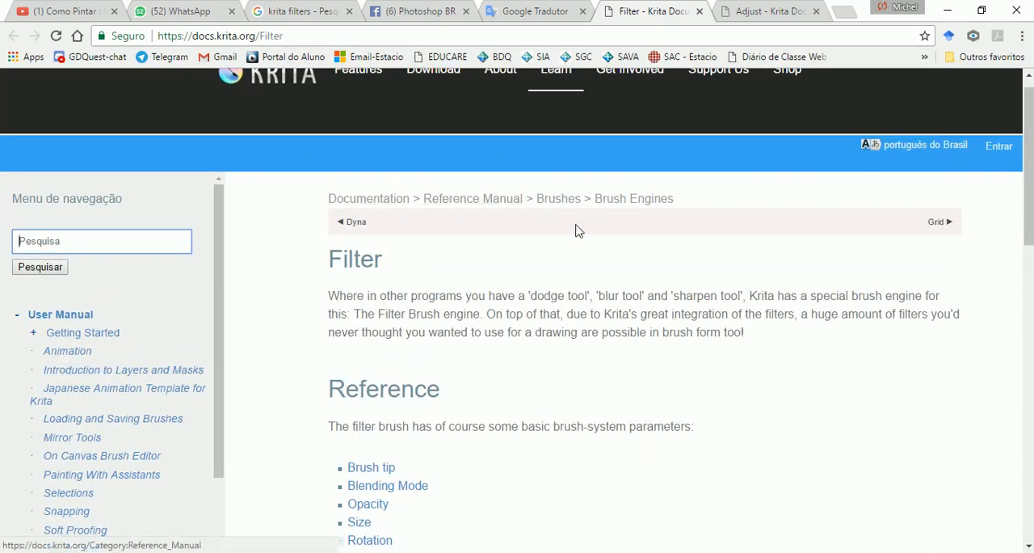
{"action": "scroll", "coordinate": [443, 285], "scroll_direction": "down", "scroll_amount": 3}
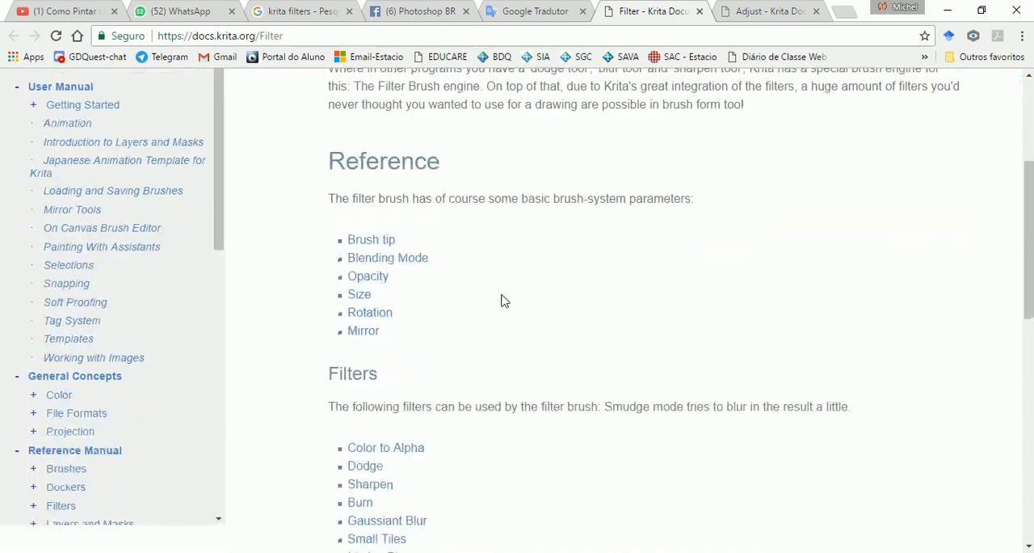
{"action": "left_click_drag", "start_coordinate": [343, 387], "coordinate": [779, 387]}
{"action": "scroll", "coordinate": [577, 413], "scroll_direction": "down", "scroll_amount": 5}
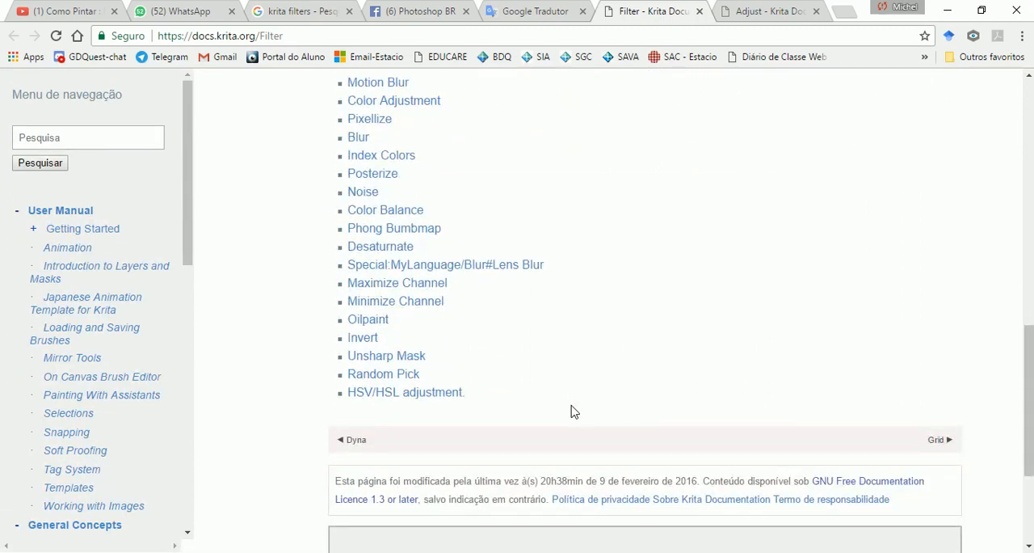
{"action": "scroll", "coordinate": [570, 412], "scroll_direction": "up", "scroll_amount": 3}
Step: View the Adjust documentation page, and return to the Filter page to locate the Dodge and Burn entries in the filter list
{"action": "left_click", "coordinate": [755, 11]}
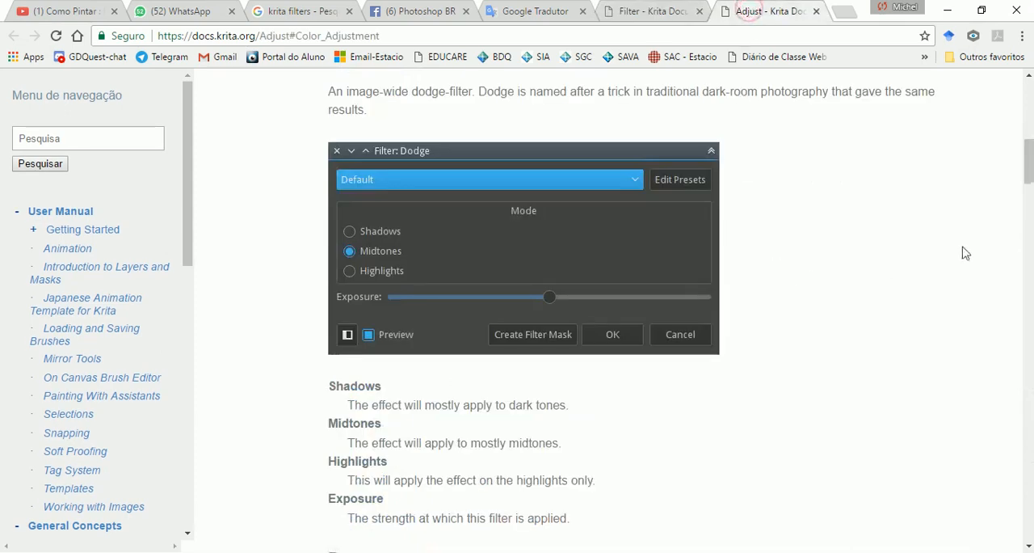
{"action": "mouse_move", "coordinate": [1028, 162]}
{"action": "left_mouse_down"}
{"action": "mouse_move", "coordinate": [1028, 139]}
{"action": "mouse_move", "coordinate": [1028, 197]}
{"action": "left_mouse_up"}
{"action": "left_click", "coordinate": [658, 11]}
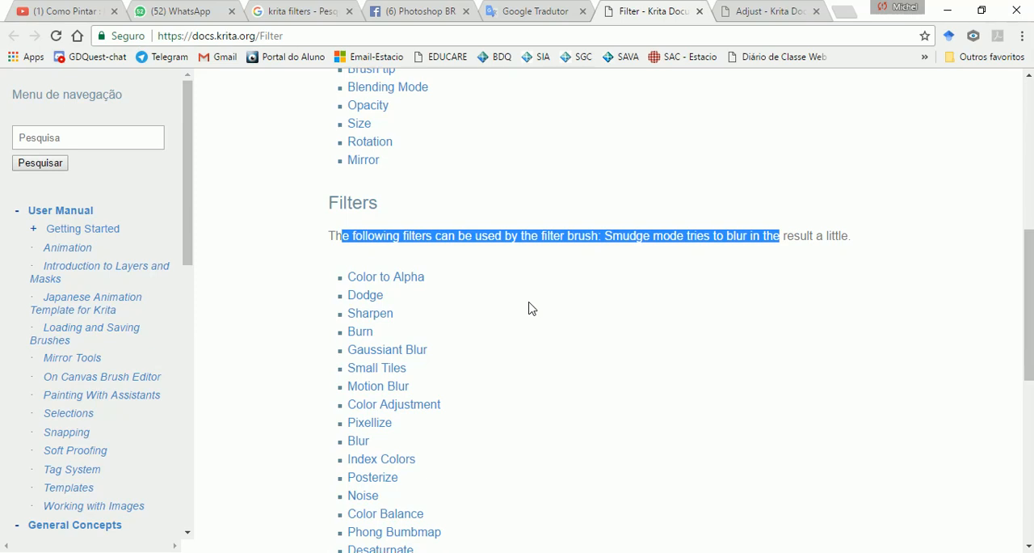
{"action": "left_click", "coordinate": [461, 299]}
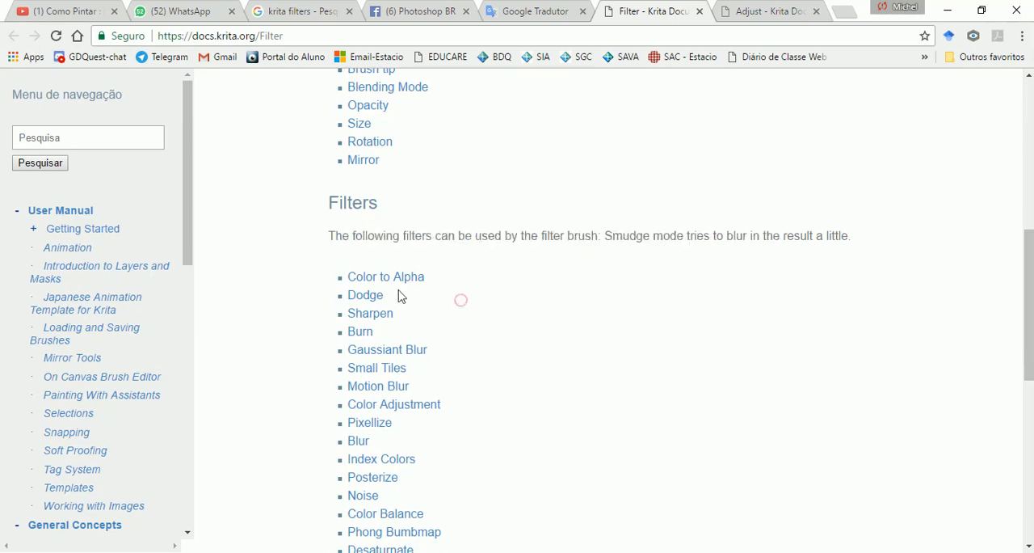
{"action": "mouse_move", "coordinate": [399, 295]}
{"action": "left_mouse_down"}
{"action": "mouse_move", "coordinate": [344, 295]}
{"action": "mouse_move", "coordinate": [387, 296]}
{"action": "mouse_move", "coordinate": [404, 331]}
{"action": "left_mouse_up"}
{"action": "mouse_move", "coordinate": [415, 296]}
{"action": "left_mouse_down"}
{"action": "mouse_move", "coordinate": [347, 296]}
{"action": "mouse_move", "coordinate": [420, 296]}
{"action": "left_mouse_up"}
{"action": "mouse_move", "coordinate": [394, 331]}
{"action": "left_mouse_down"}
{"action": "mouse_move", "coordinate": [365, 331]}
{"action": "mouse_move", "coordinate": [392, 332]}
{"action": "left_mouse_up"}
Step: Read the introductory descriptions of the Dodge and Burn filters on the Adjust documentation page
{"action": "left_click", "coordinate": [730, 8]}
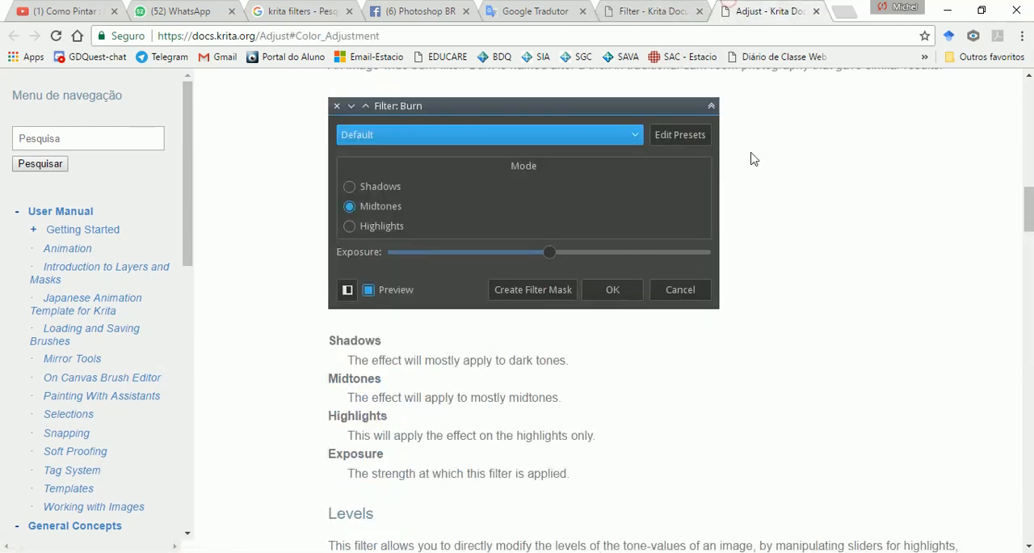
{"action": "scroll", "coordinate": [873, 307], "scroll_direction": "down", "scroll_amount": 4}
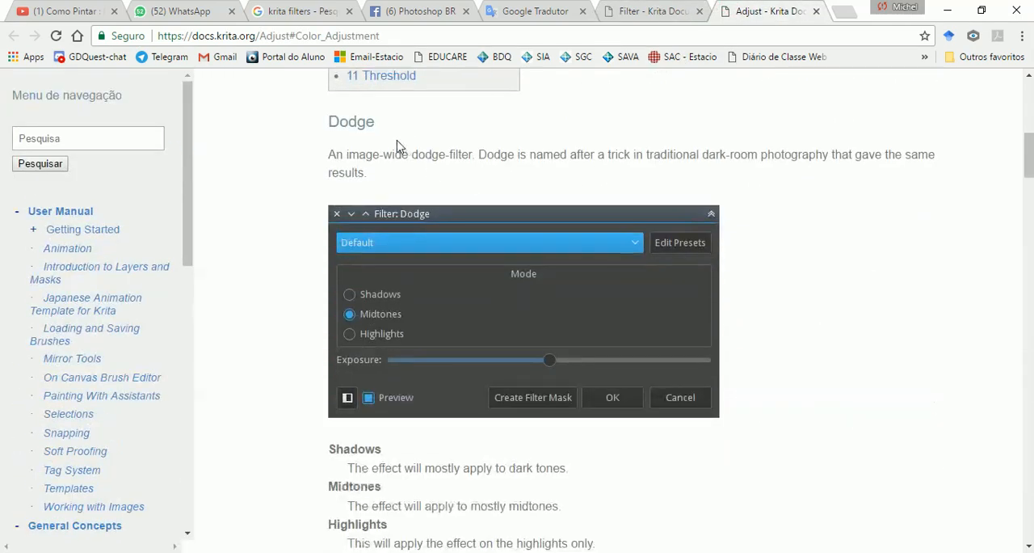
{"action": "mouse_move", "coordinate": [329, 123]}
{"action": "left_mouse_down"}
{"action": "mouse_move", "coordinate": [393, 139]}
{"action": "mouse_move", "coordinate": [681, 164]}
{"action": "mouse_move", "coordinate": [789, 270]}
{"action": "left_mouse_up"}
{"action": "left_click", "coordinate": [387, 181]}
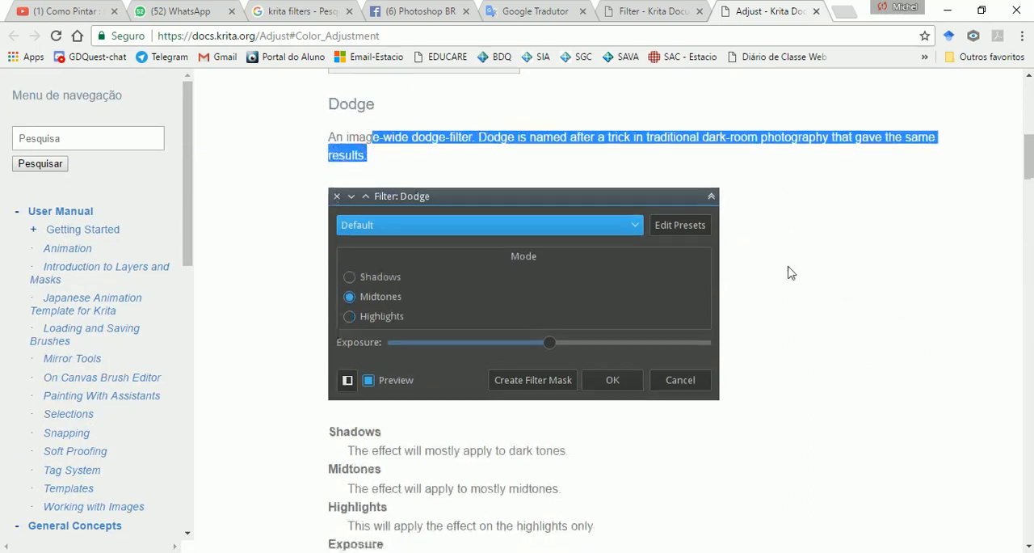
{"action": "scroll", "coordinate": [521, 335], "scroll_direction": "down", "scroll_amount": 4}
{"action": "mouse_move", "coordinate": [407, 355]}
{"action": "left_mouse_down"}
{"action": "mouse_move", "coordinate": [667, 368]}
{"action": "mouse_move", "coordinate": [741, 363]}
{"action": "mouse_move", "coordinate": [762, 346]}
{"action": "mouse_move", "coordinate": [789, 353]}
{"action": "left_mouse_up"}
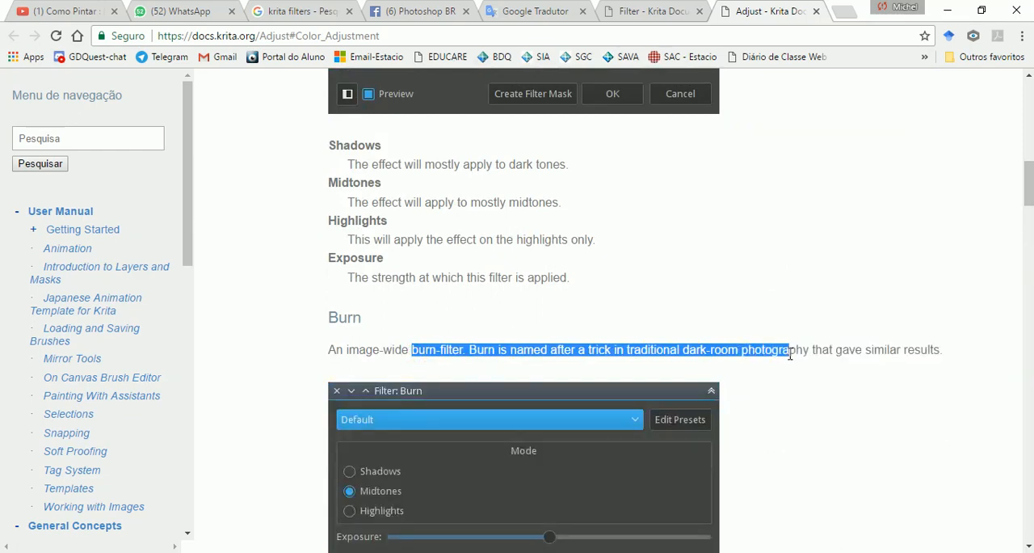
{"action": "scroll", "coordinate": [813, 412], "scroll_direction": "up", "scroll_amount": 1}
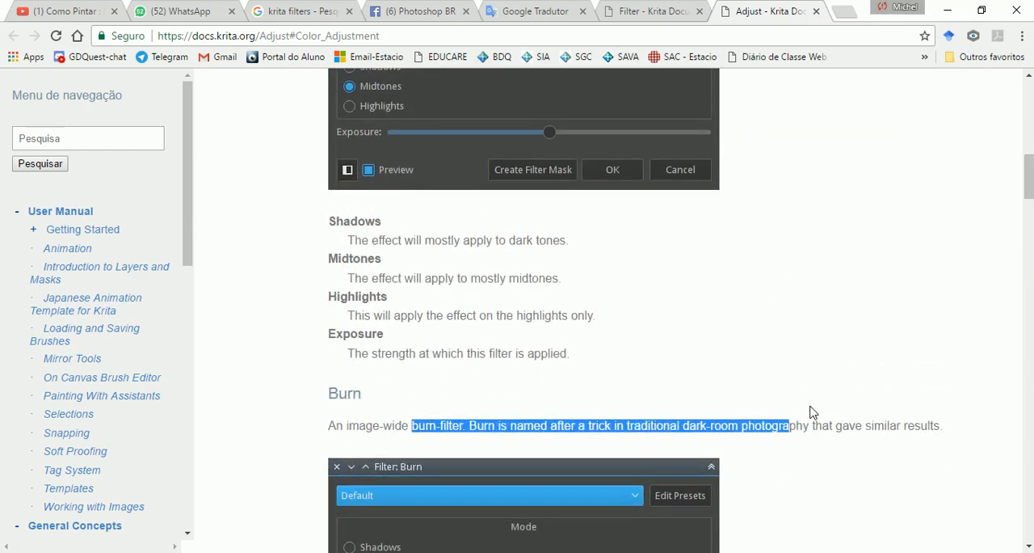
{"action": "left_click", "coordinate": [692, 423]}
{"action": "mouse_move", "coordinate": [737, 425]}
{"action": "left_mouse_down"}
{"action": "mouse_move", "coordinate": [630, 426]}
{"action": "mouse_move", "coordinate": [722, 428]}
{"action": "left_mouse_up"}
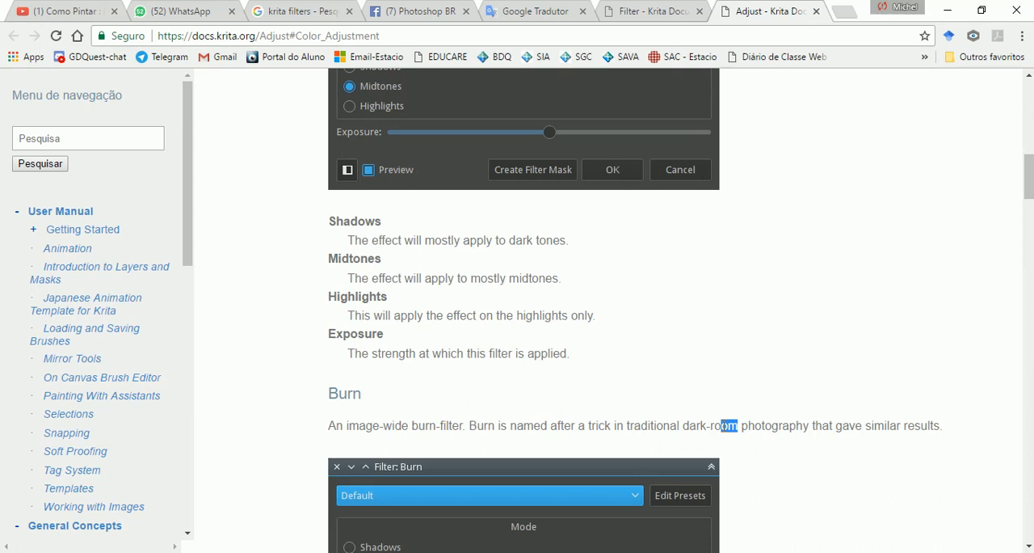
Step: Compare the mode and exposure options of the Dodge and Burn filter dialogs on the Adjust page
{"action": "scroll", "coordinate": [724, 425], "scroll_direction": "up", "scroll_amount": 3}
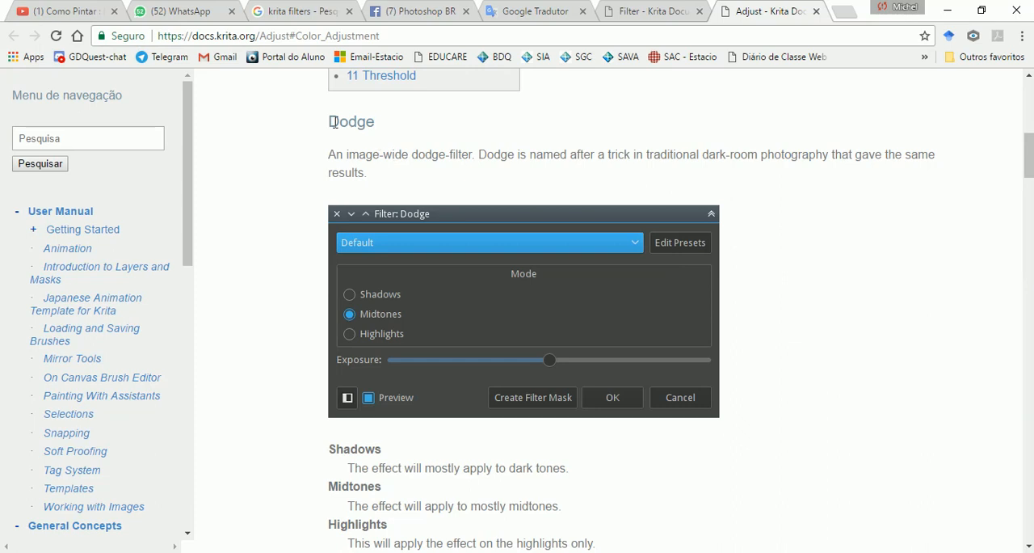
{"action": "double_click", "coordinate": [329, 119]}
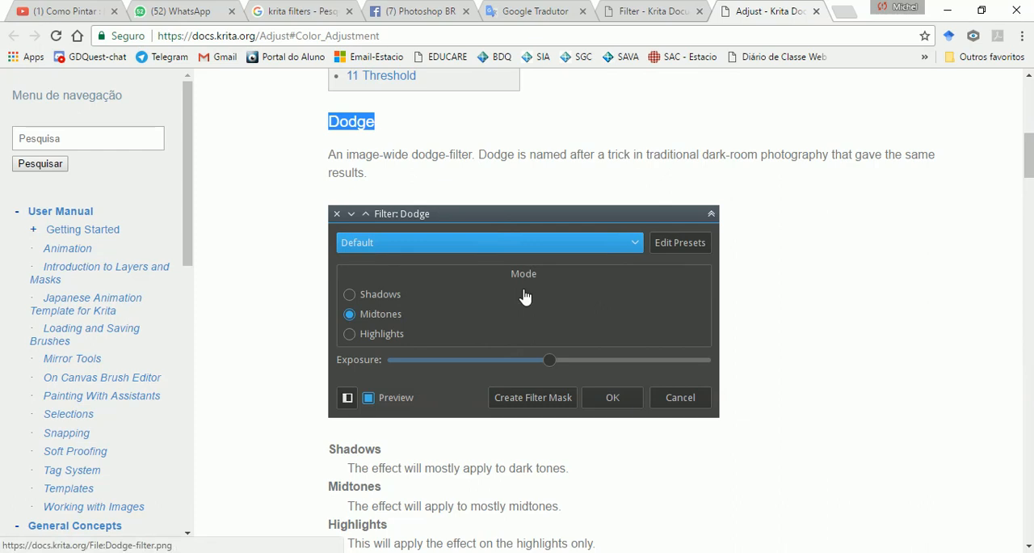
{"action": "scroll", "coordinate": [525, 297], "scroll_direction": "down", "scroll_amount": 5}
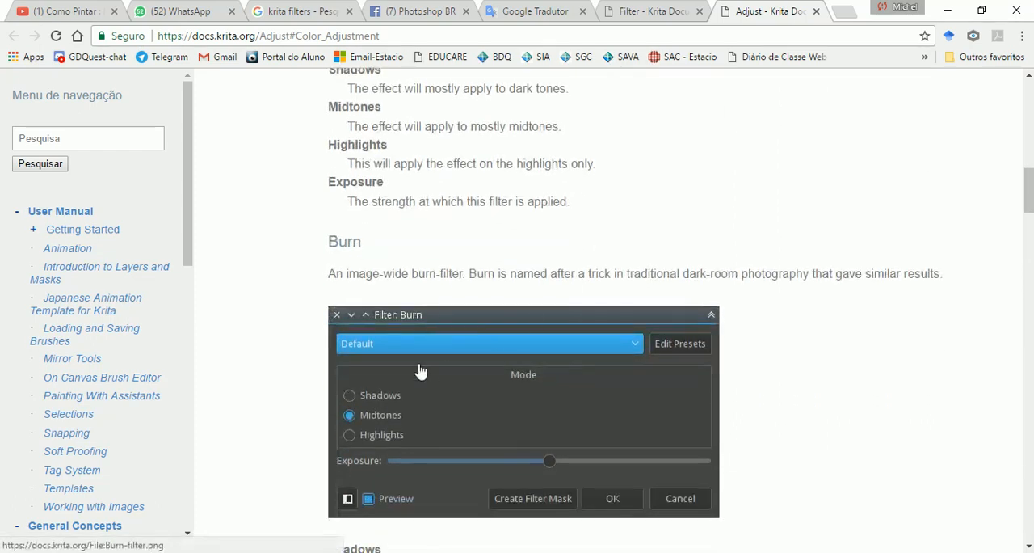
{"action": "scroll", "coordinate": [448, 369], "scroll_direction": "down", "scroll_amount": 2}
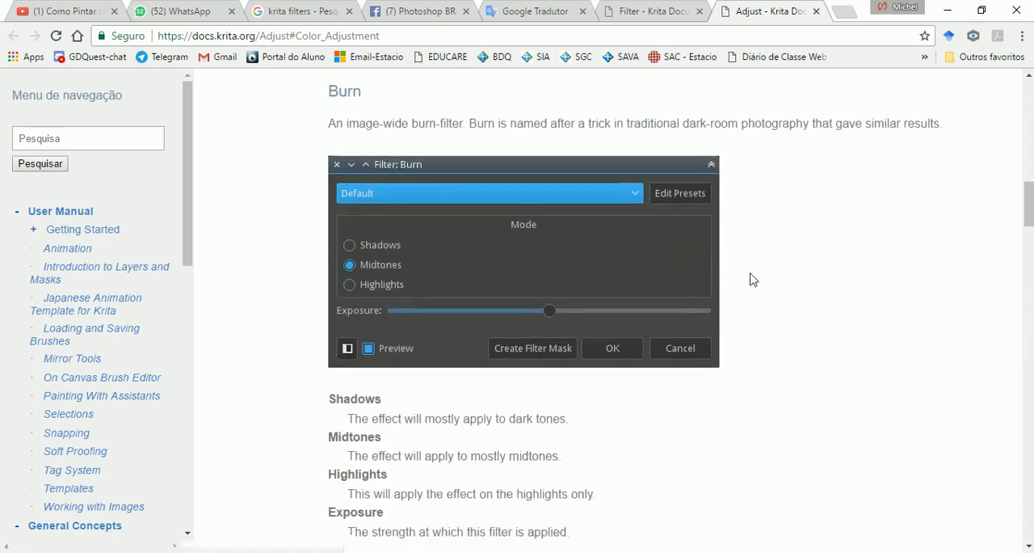
{"action": "scroll", "coordinate": [750, 278], "scroll_direction": "up", "scroll_amount": 5}
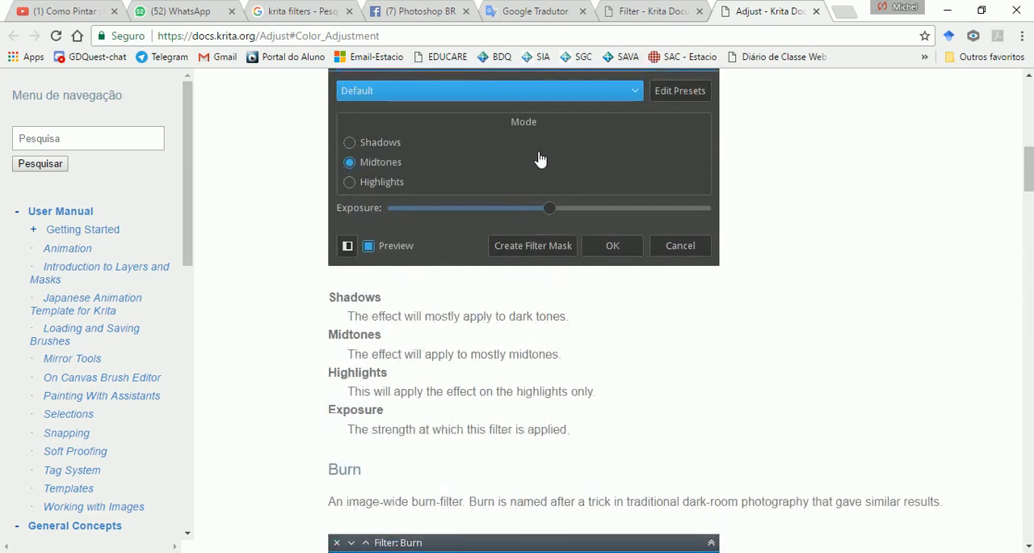
{"action": "scroll", "coordinate": [461, 362], "scroll_direction": "down", "scroll_amount": 4}
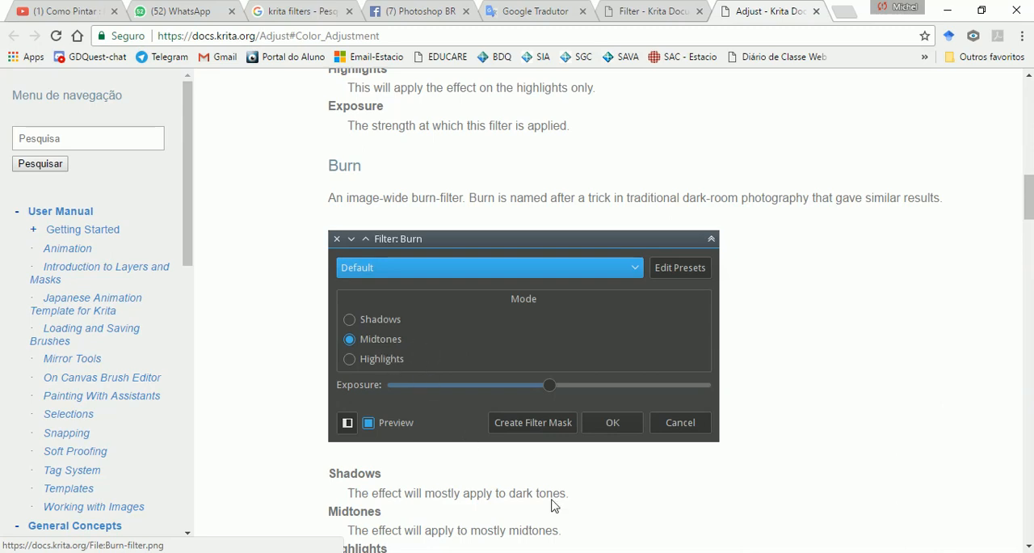
Step: Switch to Krita and duplicate the layer Camada 4
{"action": "key", "text": "alt+Tab"}
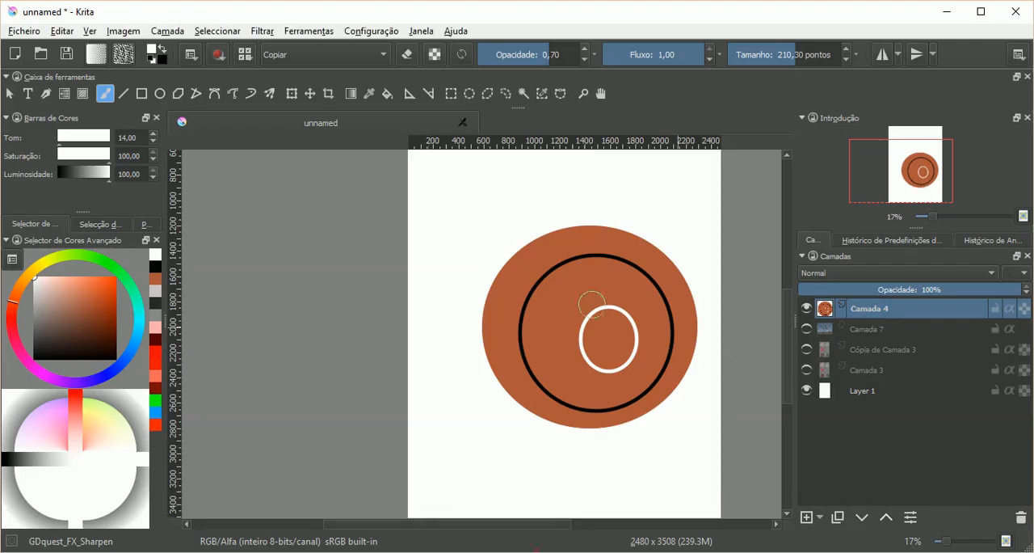
{"action": "left_click", "coordinate": [838, 517]}
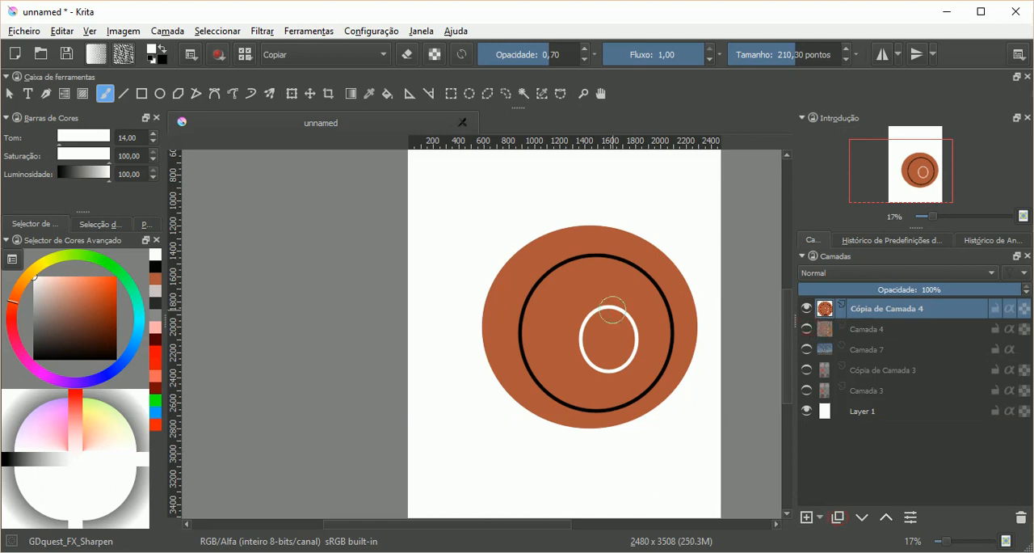
{"action": "scroll", "coordinate": [606, 316], "scroll_direction": "up", "scroll_amount": 2}
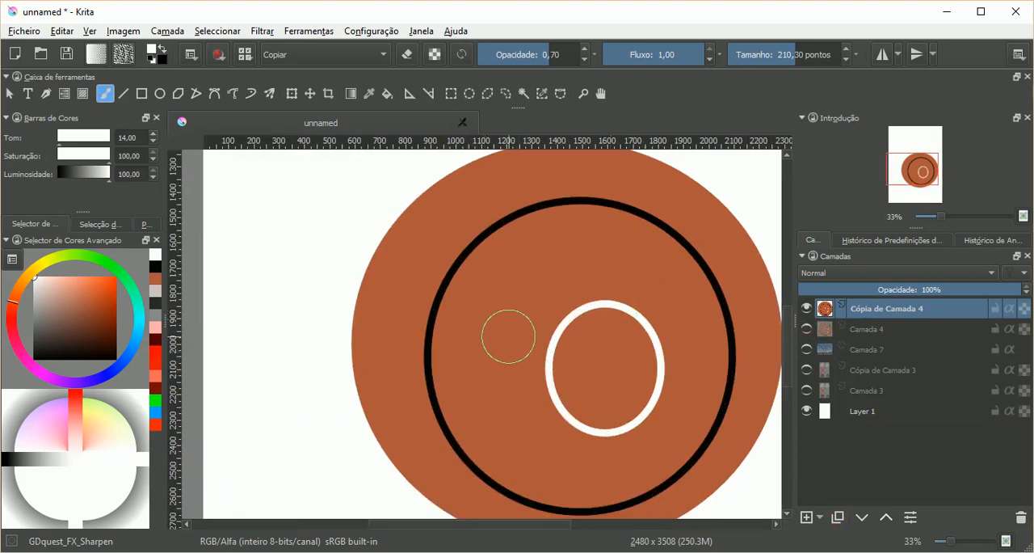
Step: Look through the Ajustar filters available for the duplicated layer without applying one
{"action": "left_click", "coordinate": [261, 32]}
{"action": "mouse_move", "coordinate": [307, 71]}
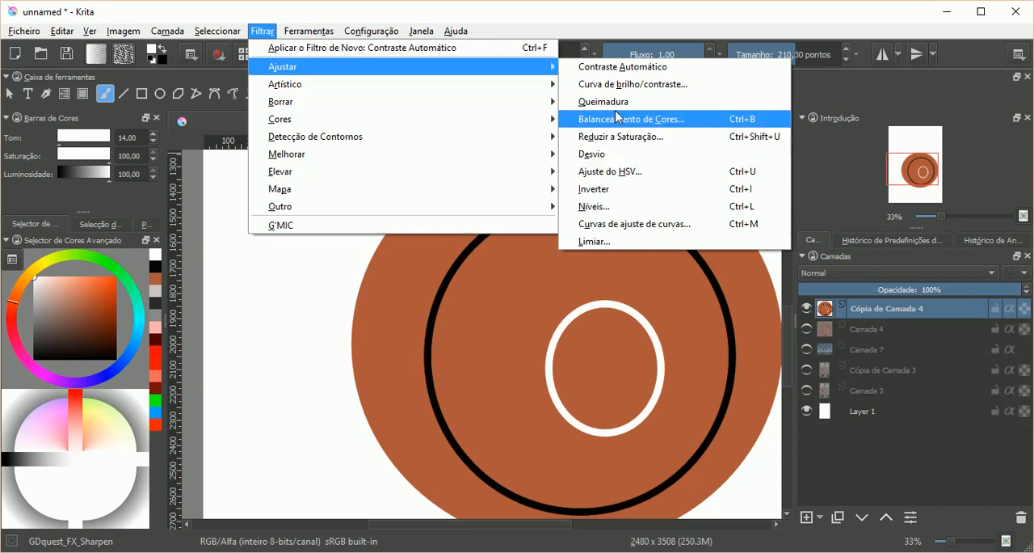
{"action": "key", "text": "Escape"}
{"action": "key", "text": "Escape"}
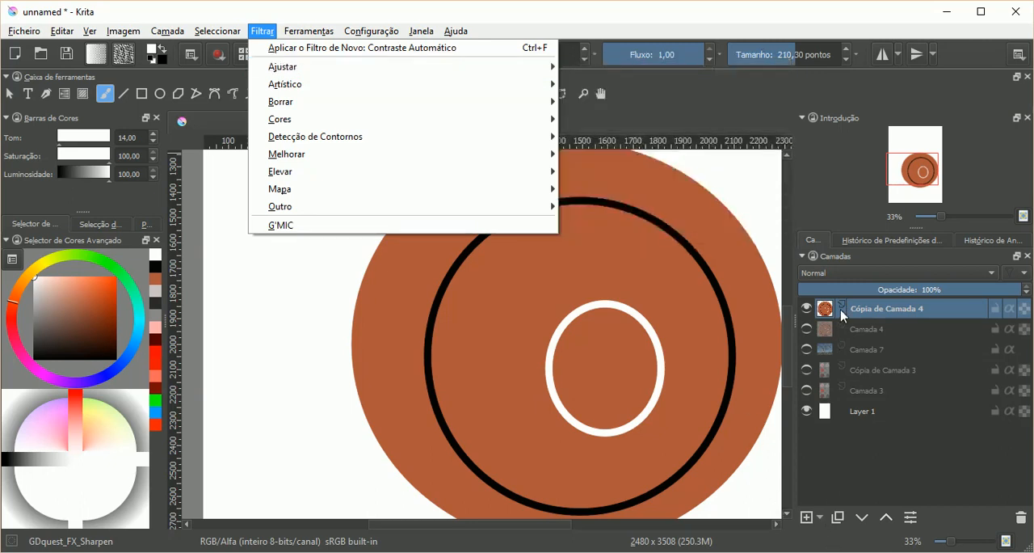
Step: Try the Queimadura filter in a new filter mask on Cópia de Camada 4, and discard the mask
{"action": "left_click", "coordinate": [818, 518]}
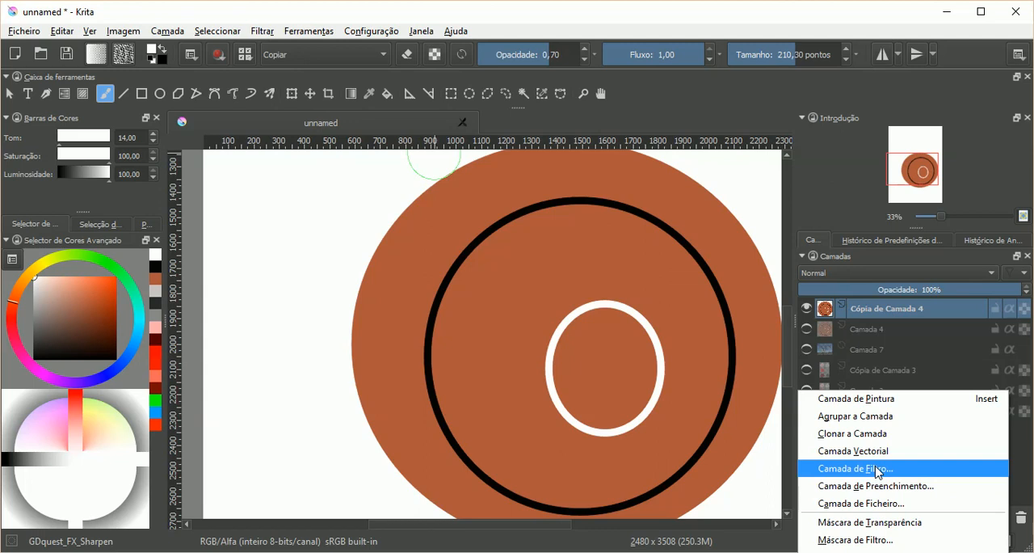
{"action": "left_click", "coordinate": [908, 544]}
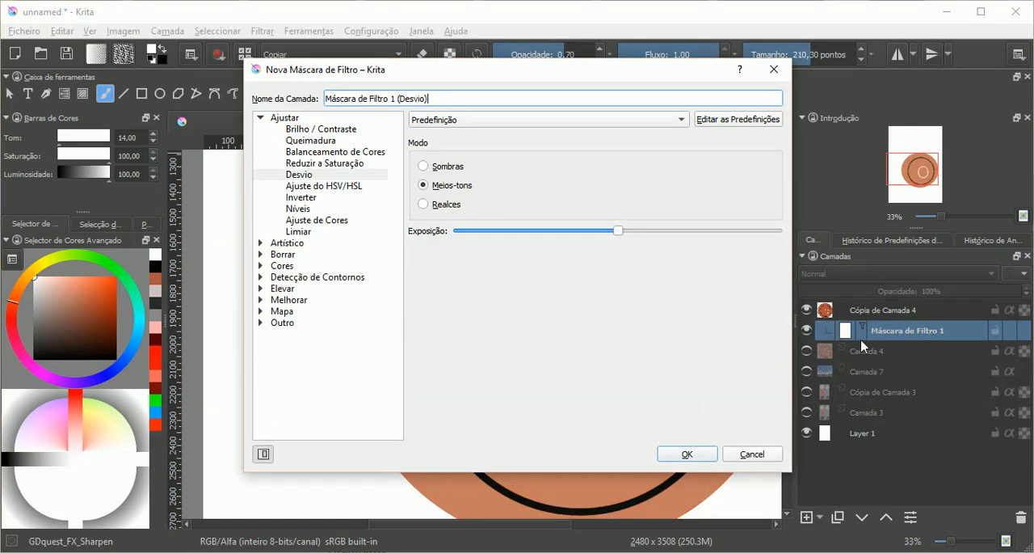
{"action": "left_click", "coordinate": [311, 140]}
{"action": "left_click_drag", "start_coordinate": [396, 77], "coordinate": [833, 167]}
{"action": "left_click_drag", "start_coordinate": [928, 161], "coordinate": [184, 129]}
{"action": "left_click", "coordinate": [469, 127]}
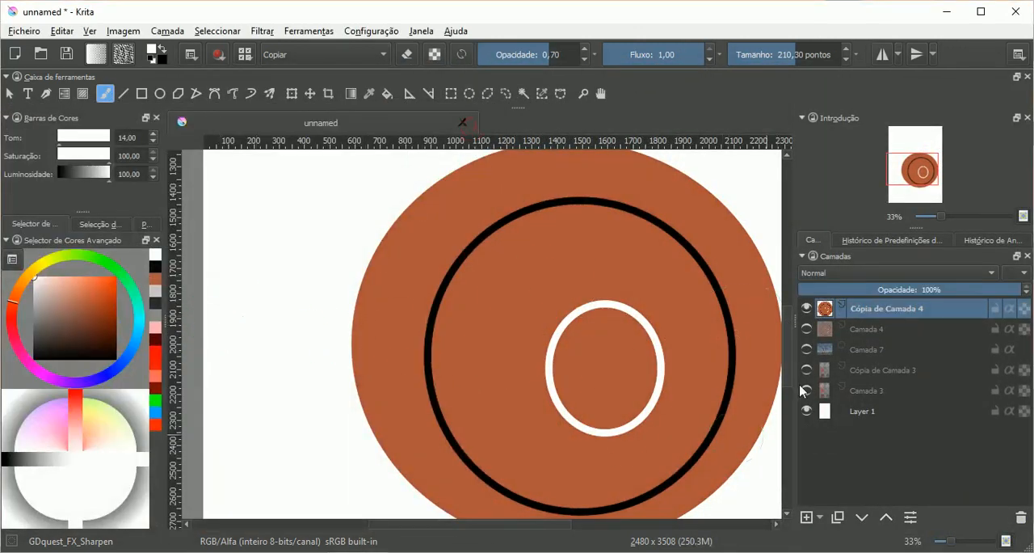
Step: Activate the Ellipse tool and set the foreground colour to vivid orange with hue 14, saturation 100 and luminosity 47
{"action": "left_click", "coordinate": [166, 95]}
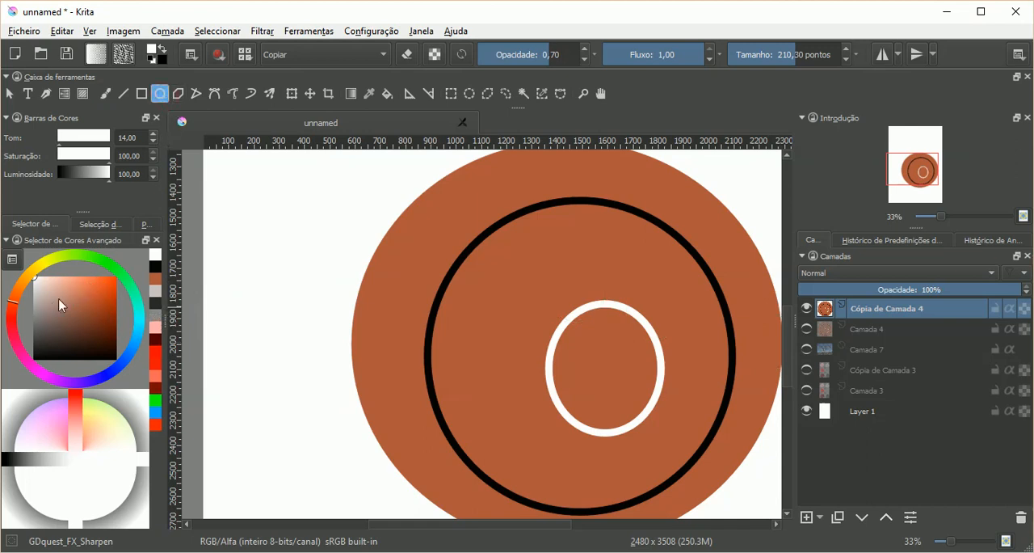
{"action": "left_click", "coordinate": [139, 331]}
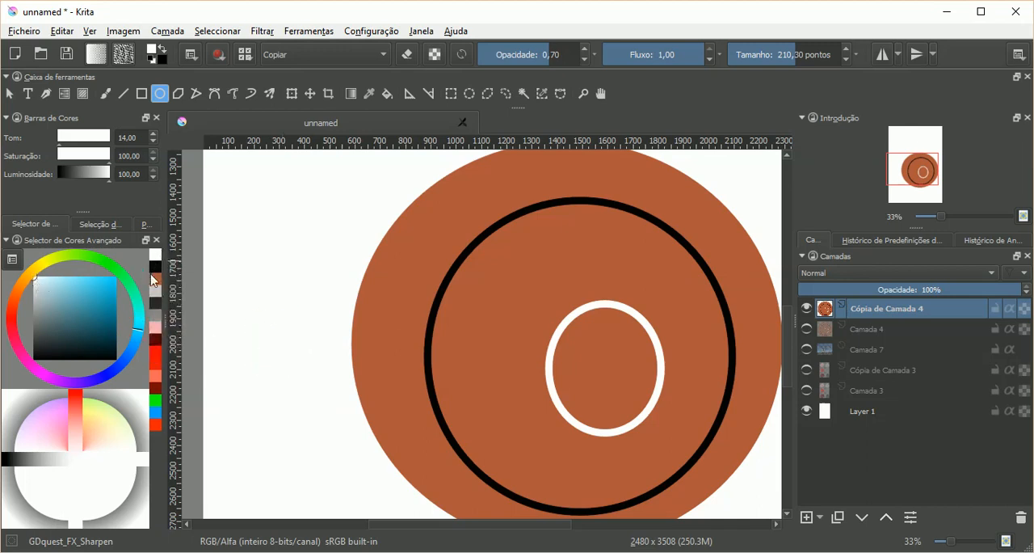
{"action": "left_click", "coordinate": [155, 279]}
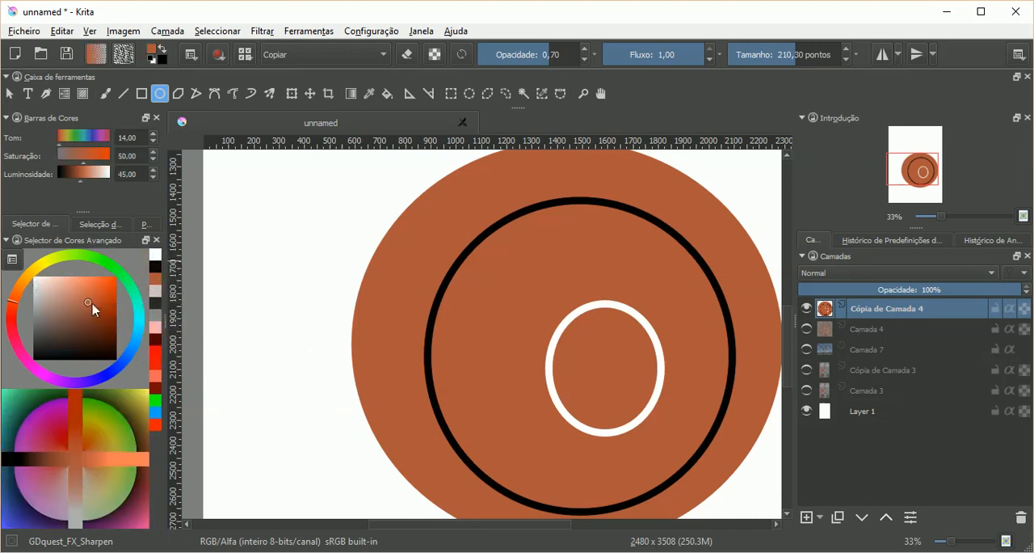
{"action": "left_click_drag", "start_coordinate": [90, 305], "coordinate": [116, 279]}
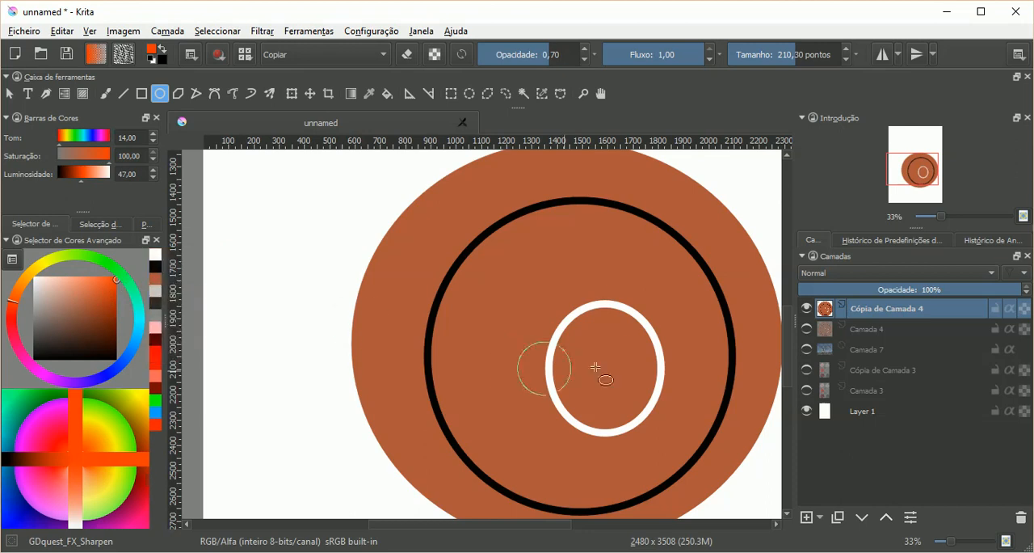
Step: Try drawing an ellipse with the GDquest_FX_Sharpen brush above the white ring, and undo it
{"action": "mouse_move", "coordinate": [554, 243]}
{"action": "left_mouse_down"}
{"action": "mouse_move", "coordinate": [547, 235]}
{"action": "mouse_move", "coordinate": [638, 287]}
{"action": "left_mouse_up"}
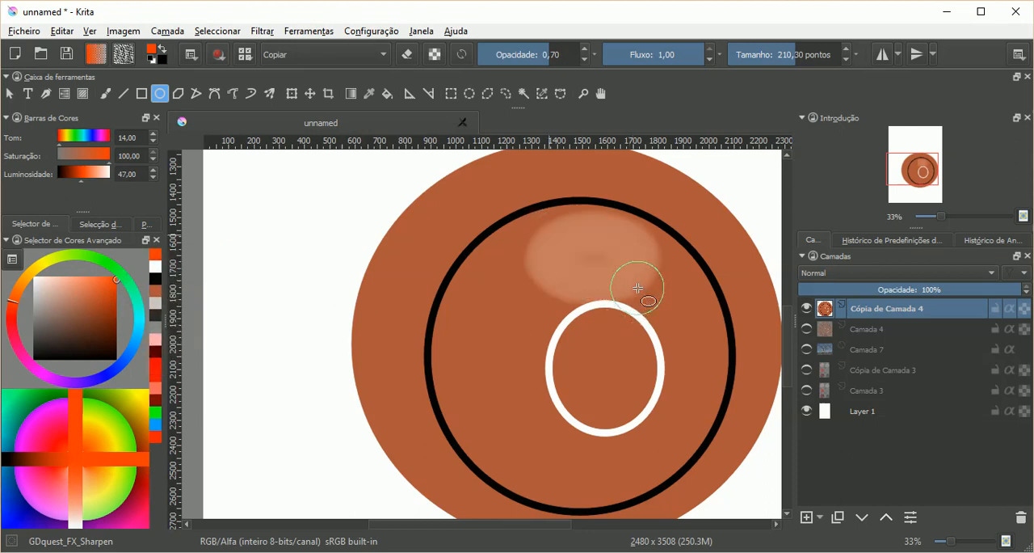
{"action": "key", "text": "ctrl+z"}
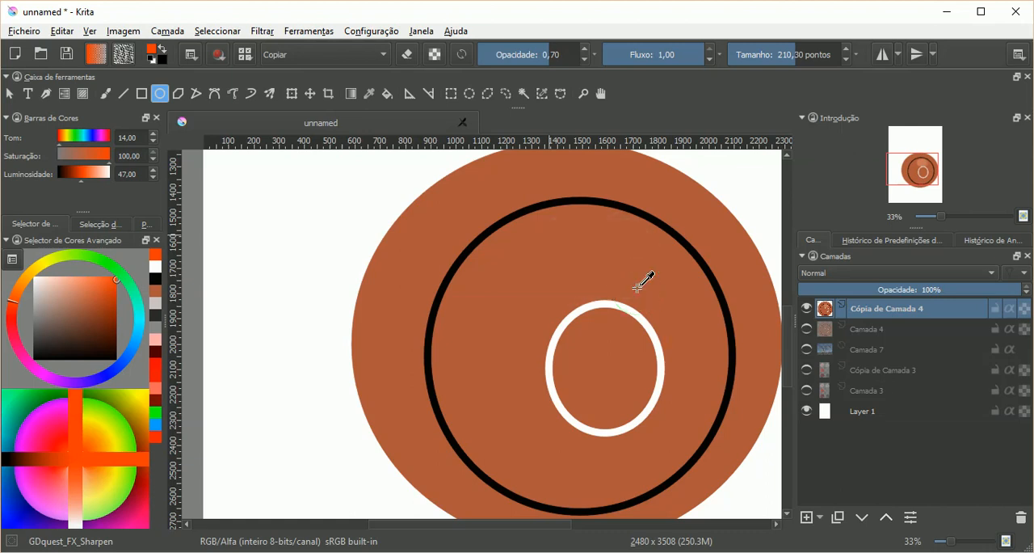
Step: Switch to the deevad 1e annotation pen brush and draw an unfilled ellipse about 422 by 249 points above the white ring
{"action": "right_click", "coordinate": [638, 287]}
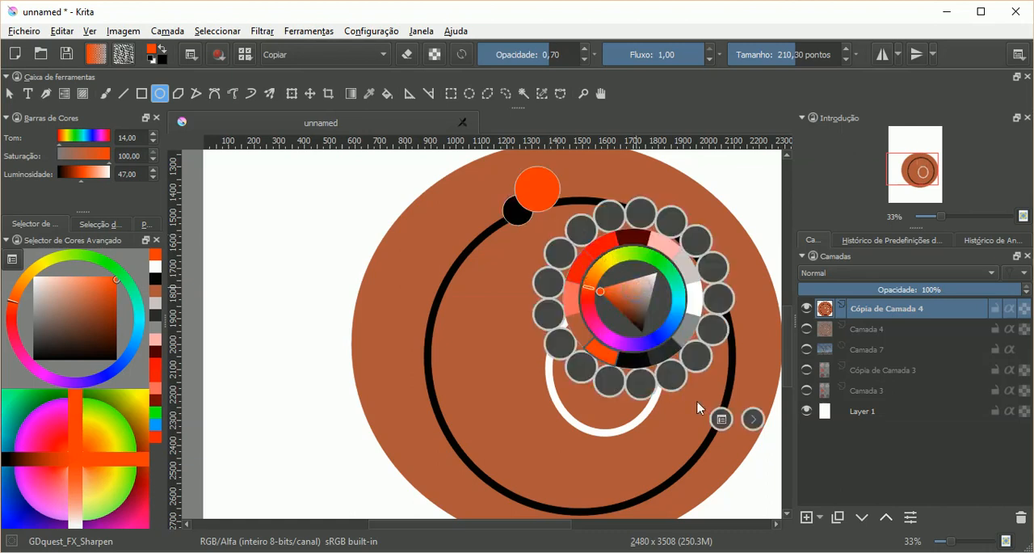
{"action": "left_click", "coordinate": [721, 419]}
{"action": "left_click", "coordinate": [800, 150]}
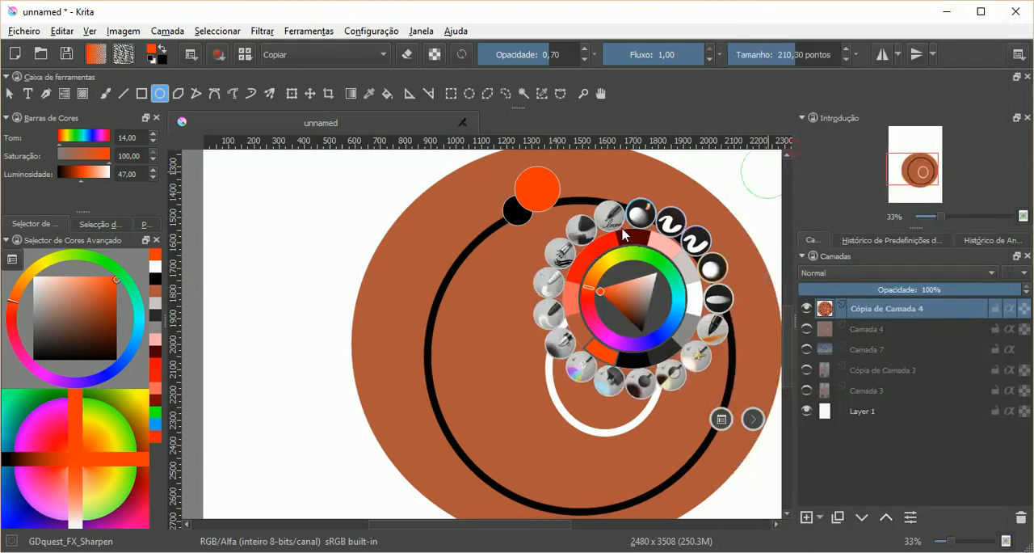
{"action": "left_click", "coordinate": [560, 252]}
{"action": "left_click_drag", "start_coordinate": [527, 232], "coordinate": [619, 294]}
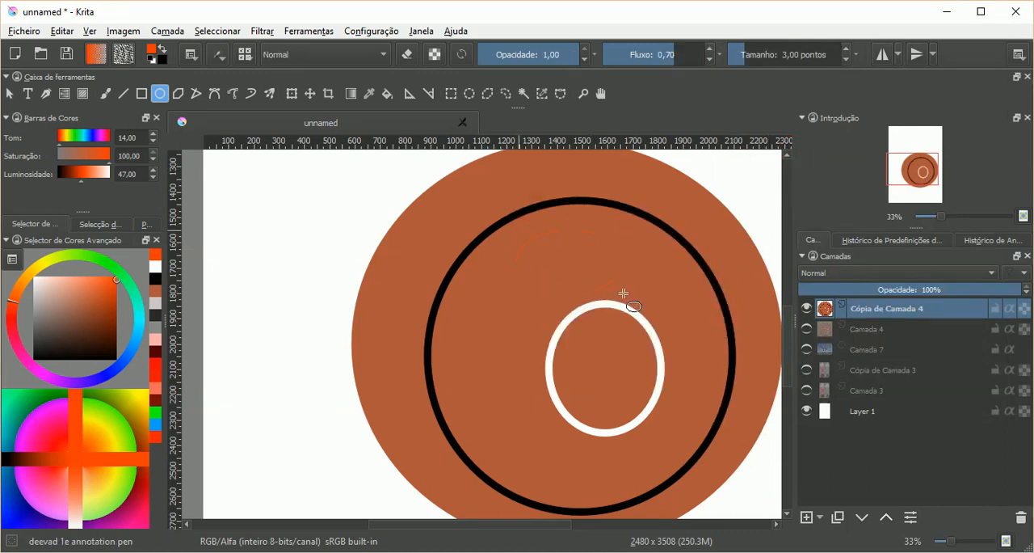
Step: Set the ellipse fill to the foreground colour (Cor Principal), keeping the brush outline (Pincel)
{"action": "left_click", "coordinate": [202, 56]}
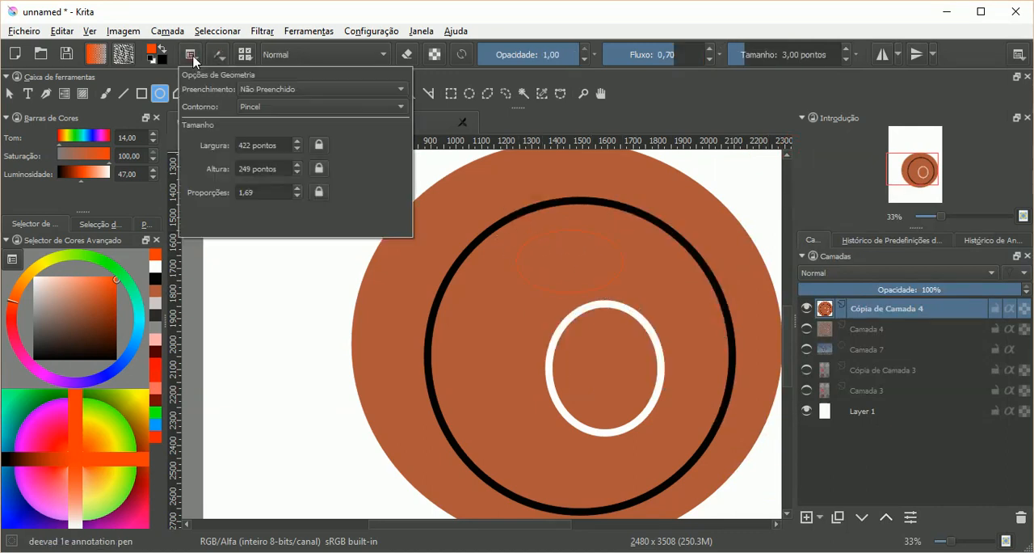
{"action": "left_click", "coordinate": [258, 96]}
{"action": "left_click", "coordinate": [260, 105]}
{"action": "left_click", "coordinate": [352, 18]}
Step: Draw a filled orange ellipse above the white ring and a dark red one with hue 0 and luminosity 21 to its upper left
{"action": "left_click_drag", "start_coordinate": [540, 228], "coordinate": [646, 299]}
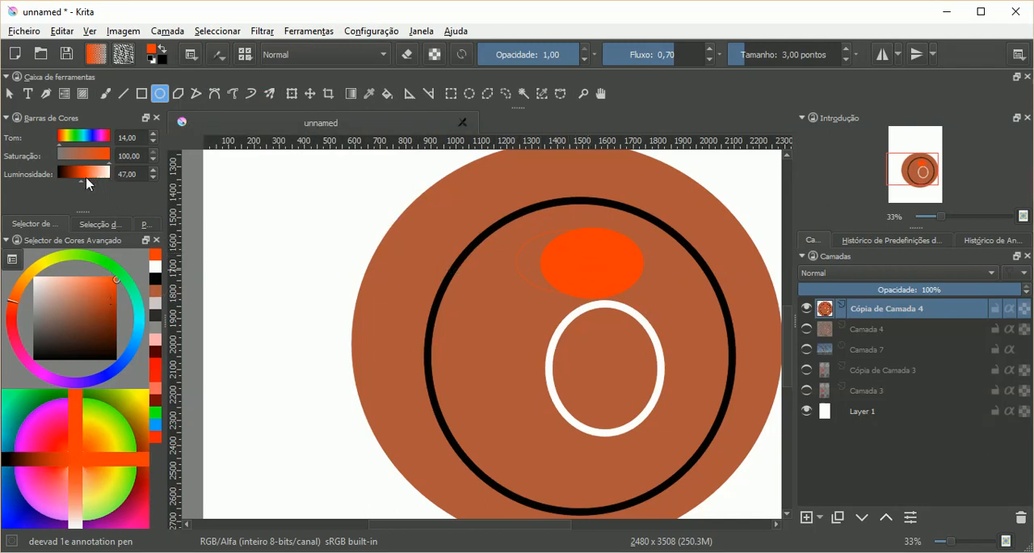
{"action": "left_click_drag", "start_coordinate": [81, 180], "coordinate": [68, 181]}
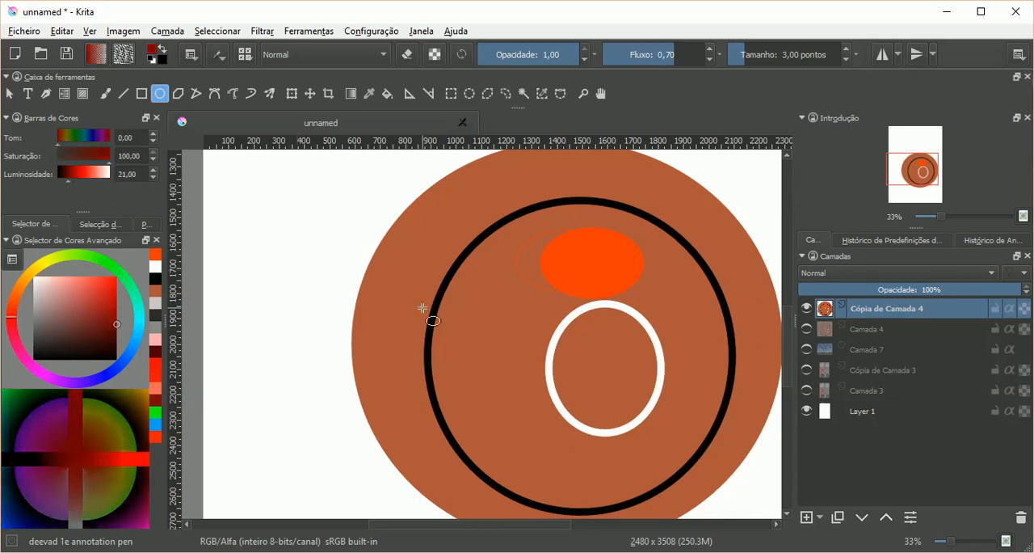
{"action": "mouse_move", "coordinate": [480, 268]}
{"action": "left_mouse_down"}
{"action": "mouse_move", "coordinate": [521, 345]}
{"action": "mouse_move", "coordinate": [543, 360]}
{"action": "left_mouse_up"}
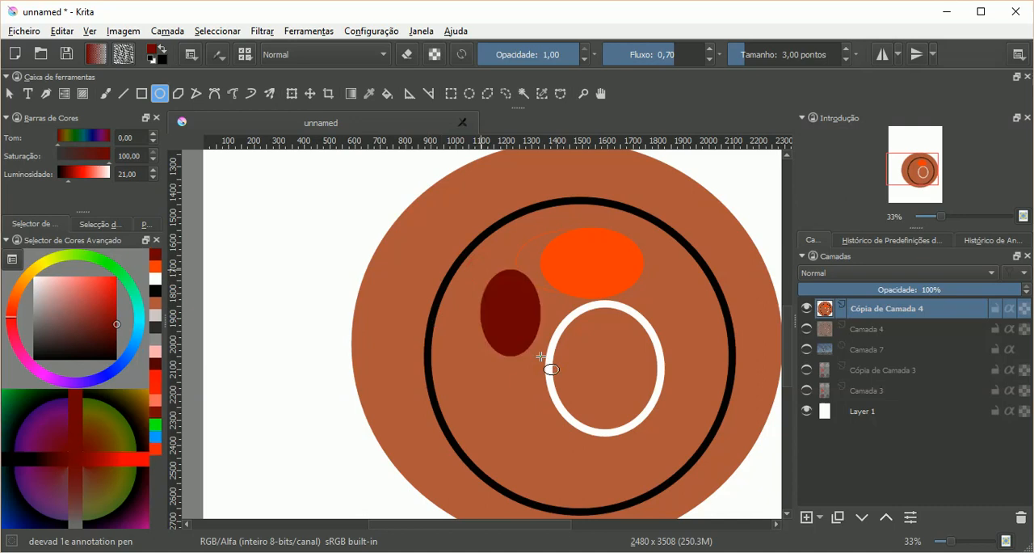
Step: Try drawing a very pale pink ellipse with luminosity 96 to the right of the white ring, and undo it
{"action": "left_click_drag", "start_coordinate": [93, 295], "coordinate": [43, 279]}
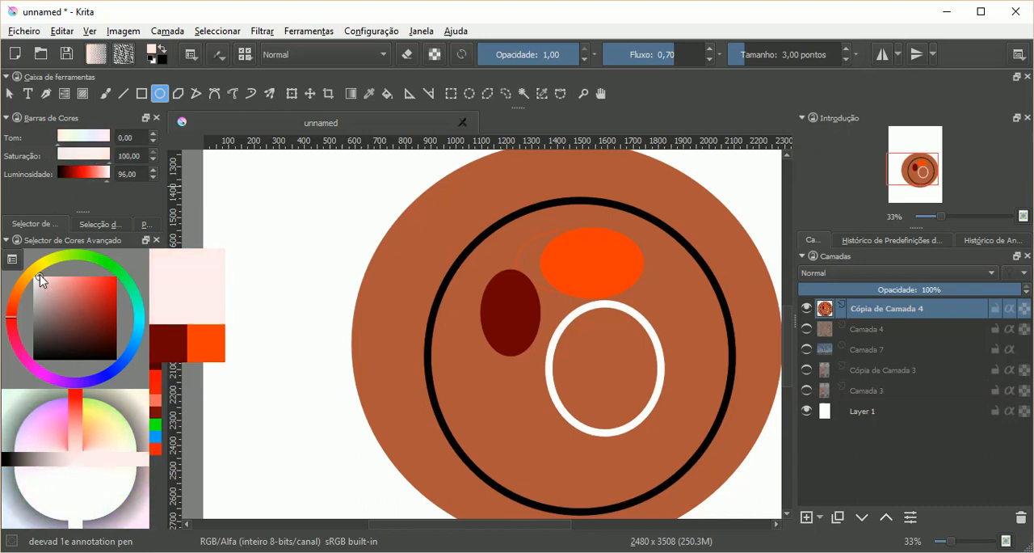
{"action": "left_click_drag", "start_coordinate": [657, 281], "coordinate": [717, 363]}
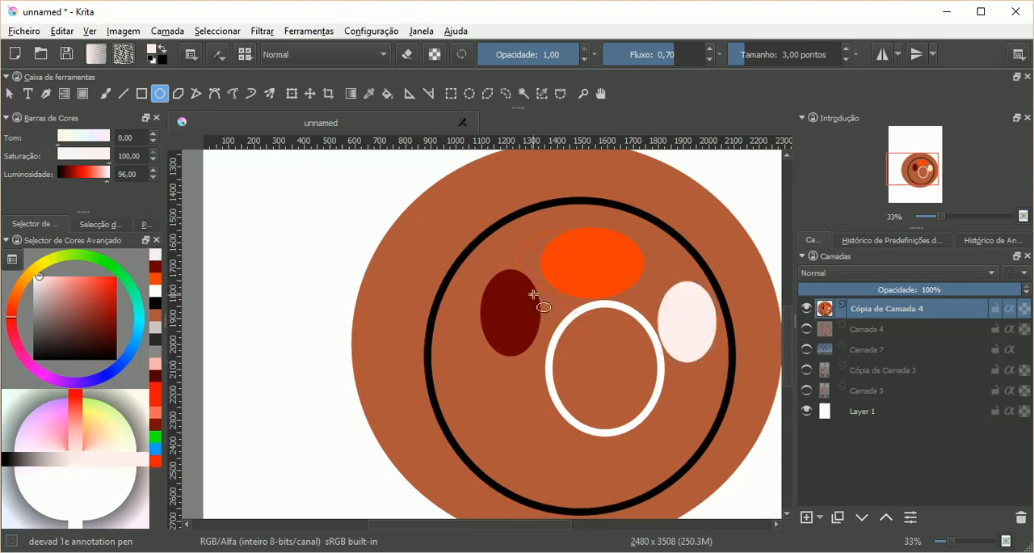
{"action": "key", "text": "ctrl+z"}
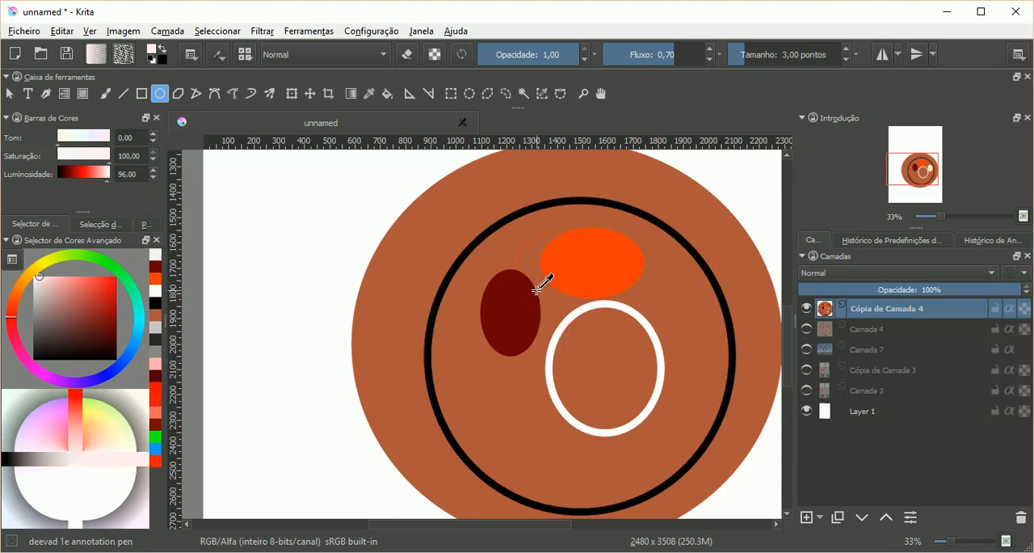
Step: Set the colour's luminosity to 90 and draw a tall light pink ellipse between the white and black rings on the right
{"action": "left_click", "coordinate": [154, 178]}
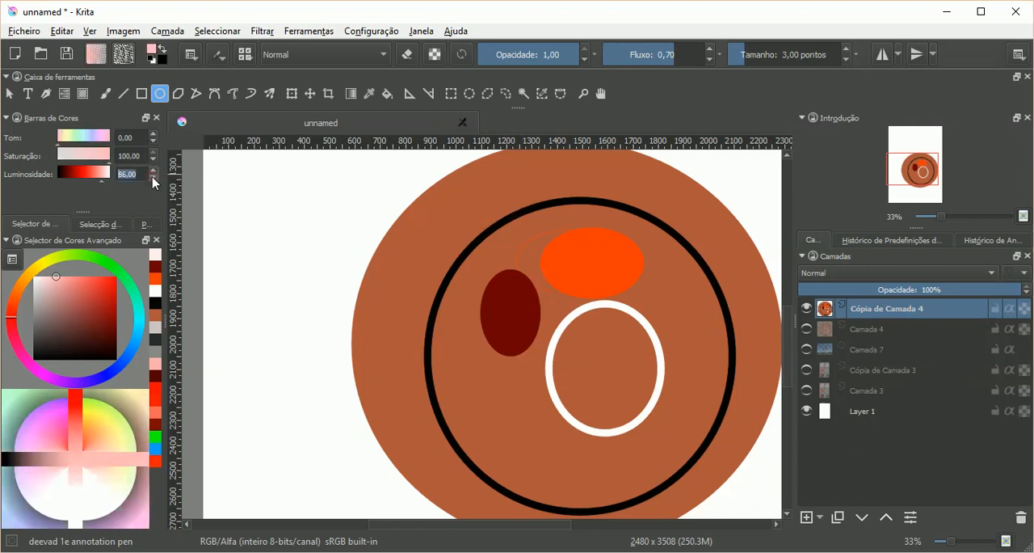
{"action": "left_click", "coordinate": [155, 179]}
{"action": "left_click", "coordinate": [154, 179]}
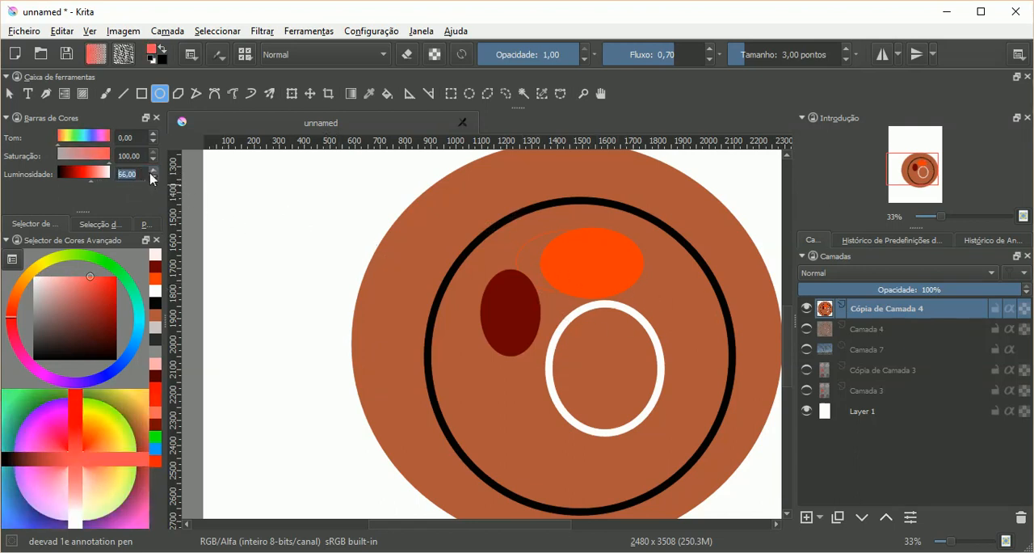
{"action": "scroll", "coordinate": [153, 177], "scroll_direction": "up", "scroll_amount": 4}
{"action": "scroll", "coordinate": [155, 178], "scroll_direction": "down", "scroll_amount": 1}
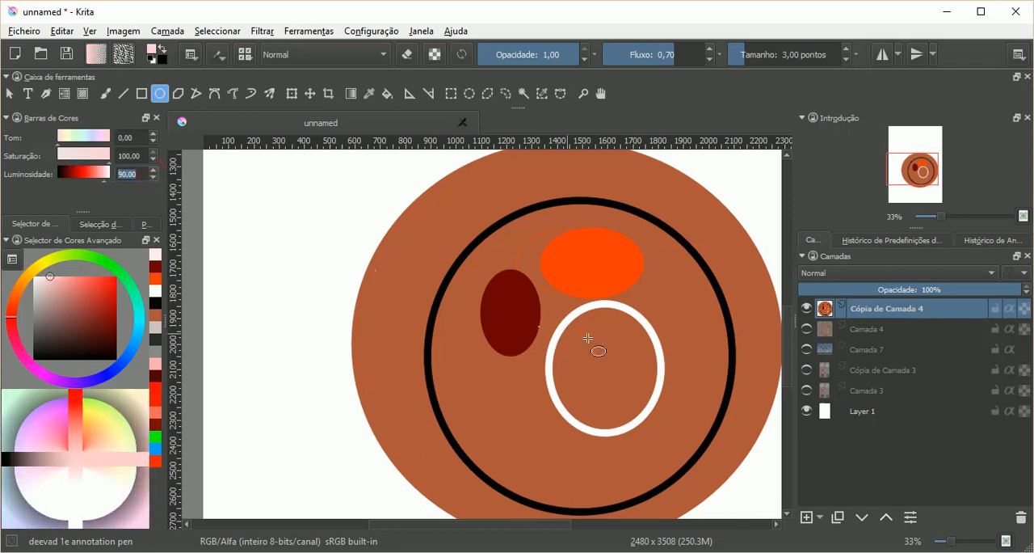
{"action": "left_click_drag", "start_coordinate": [658, 282], "coordinate": [714, 381]}
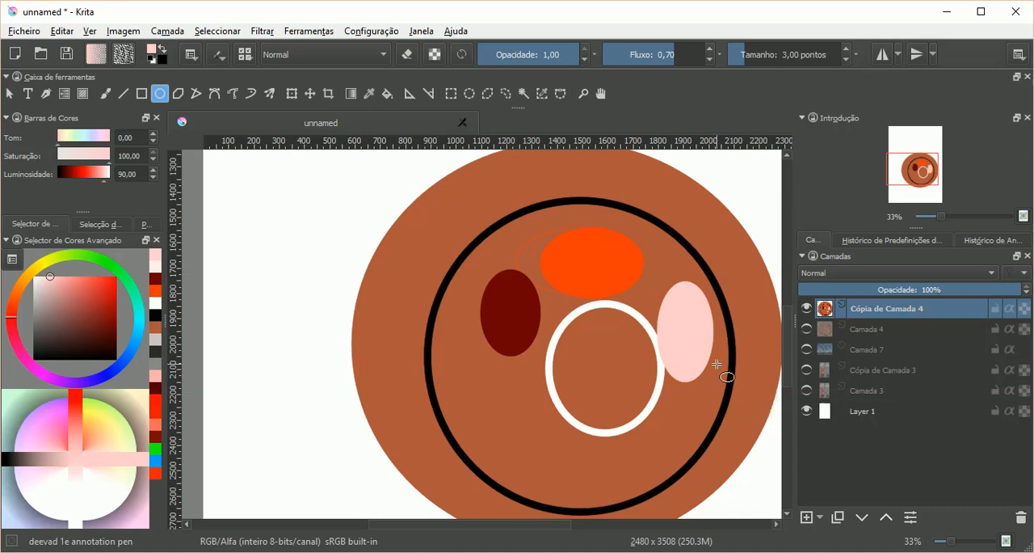
{"action": "key", "text": "ctrl+z"}
{"action": "left_click_drag", "start_coordinate": [669, 283], "coordinate": [714, 389]}
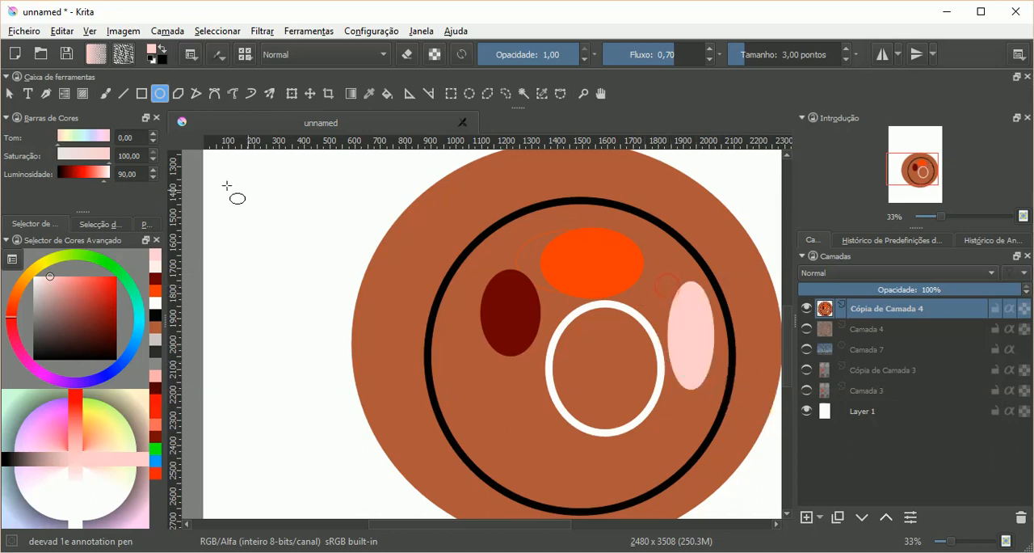
Step: Draw a narrow pink ellipse with luminosity 80 at the white ring's lower right and a wider one with luminosity 70 below the ring
{"action": "left_click", "coordinate": [153, 178]}
{"action": "left_click_drag", "start_coordinate": [666, 416], "coordinate": [646, 487]}
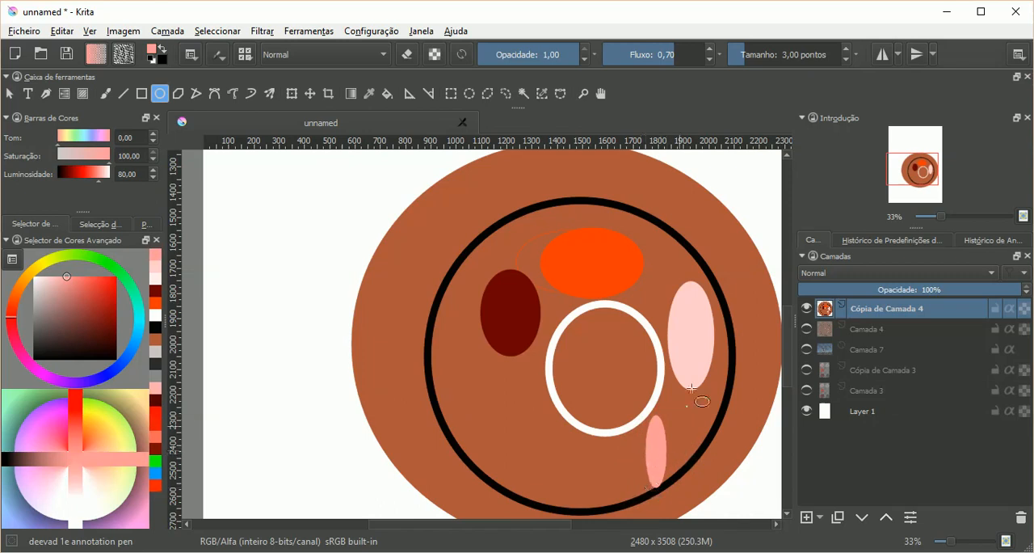
{"action": "left_click", "coordinate": [153, 178]}
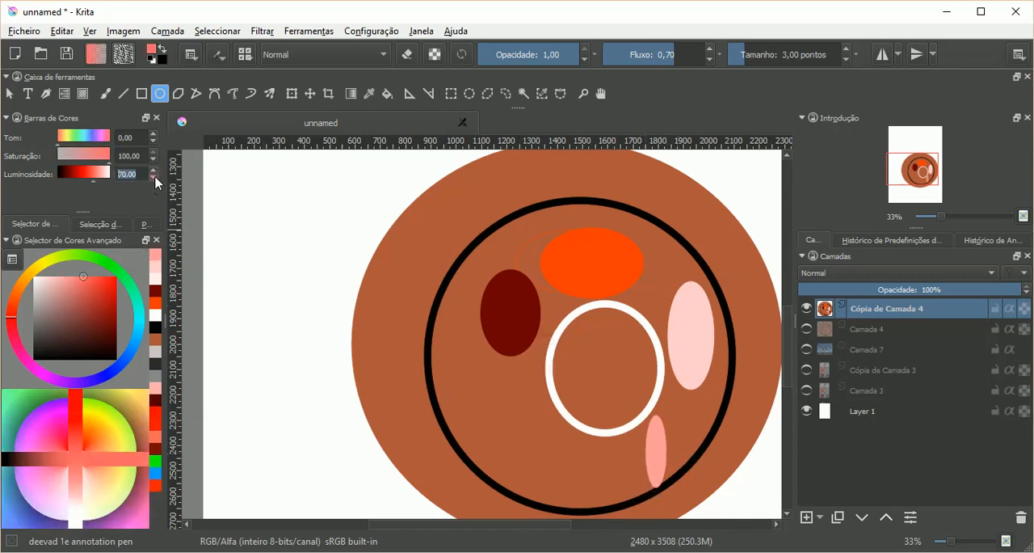
{"action": "left_click_drag", "start_coordinate": [547, 439], "coordinate": [624, 493]}
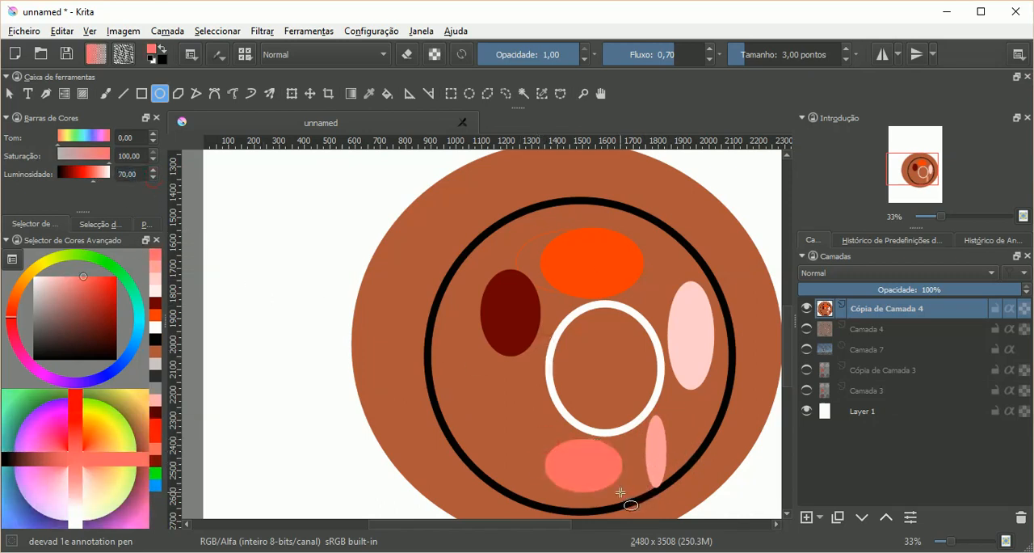
Step: Set the colour's luminosity to 50 and draw a bright red ellipse to the lower left of the white ring
{"action": "left_click", "coordinate": [154, 177]}
{"action": "left_click", "coordinate": [154, 177]}
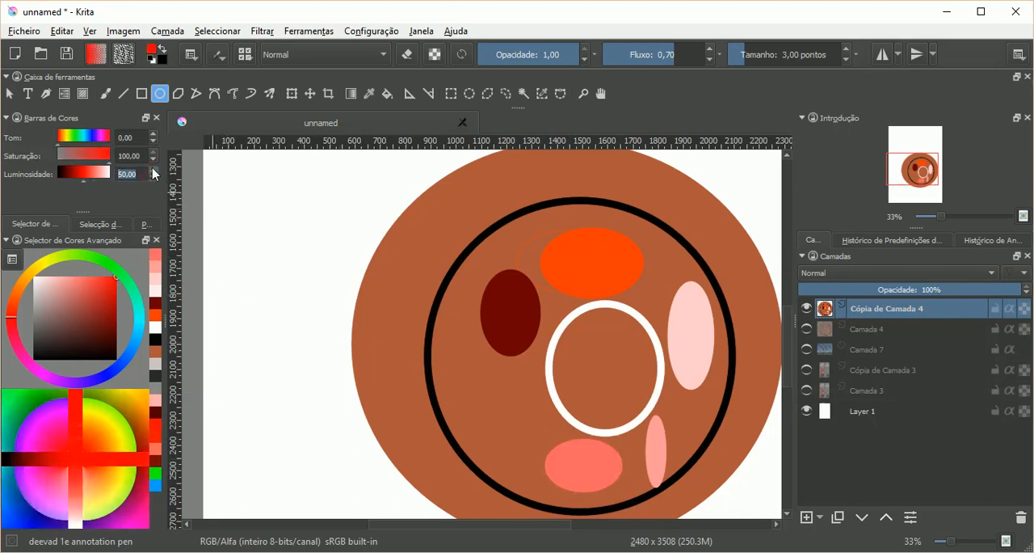
{"action": "left_click", "coordinate": [155, 171]}
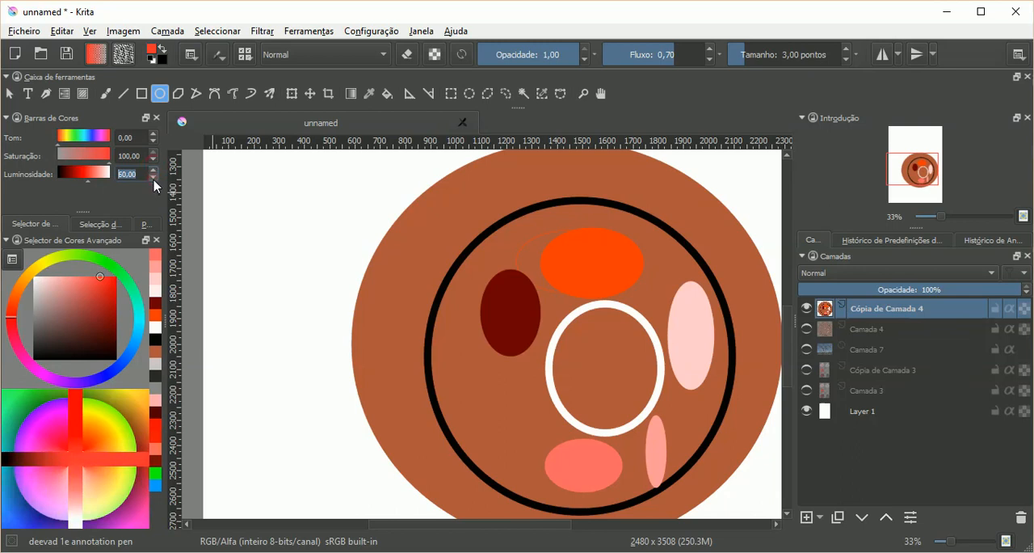
{"action": "left_click", "coordinate": [153, 177]}
{"action": "left_click_drag", "start_coordinate": [462, 378], "coordinate": [538, 433]}
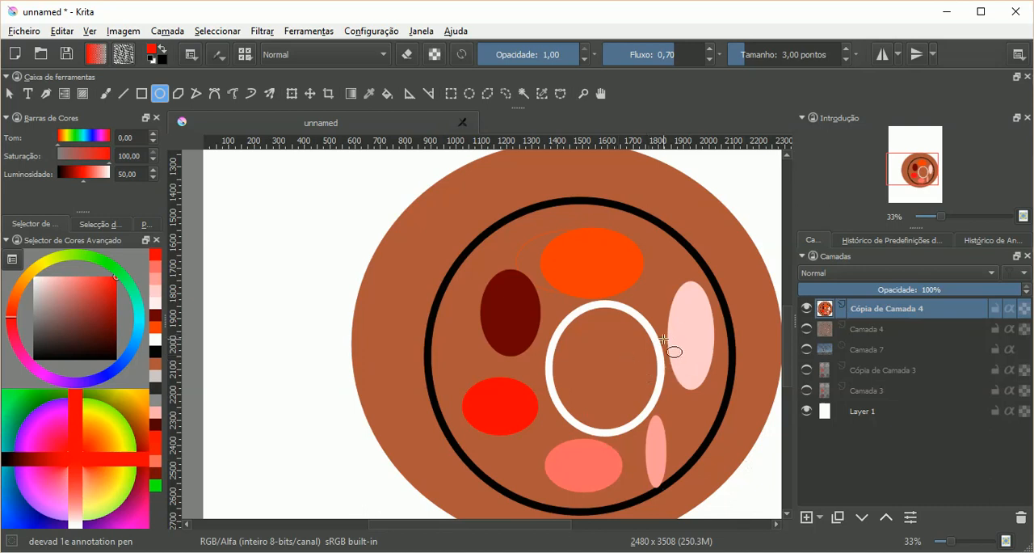
Step: Add a filter mask to Cópia de Camada 4 with the Queimadura filter in Meios-tons mode
{"action": "left_click", "coordinate": [821, 521]}
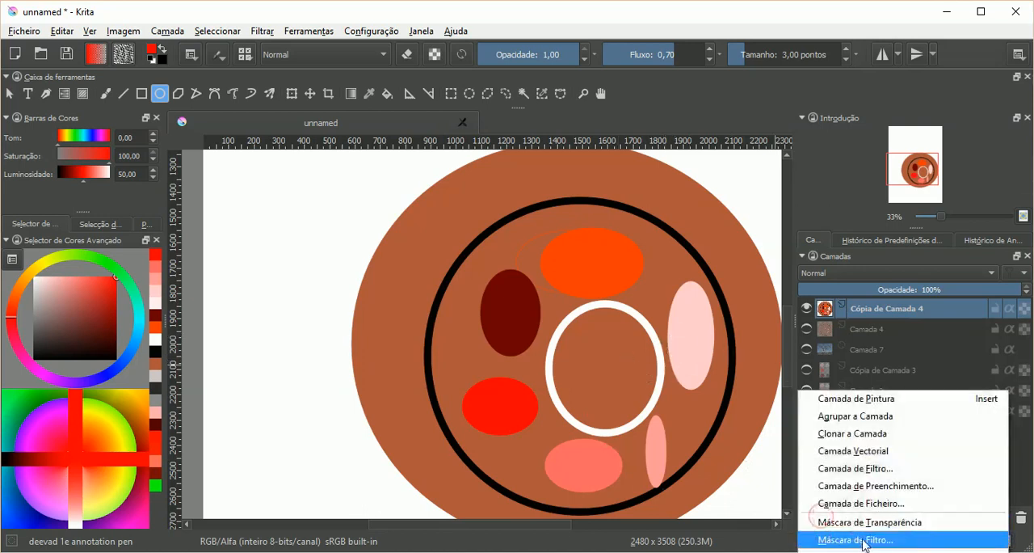
{"action": "left_click", "coordinate": [832, 539]}
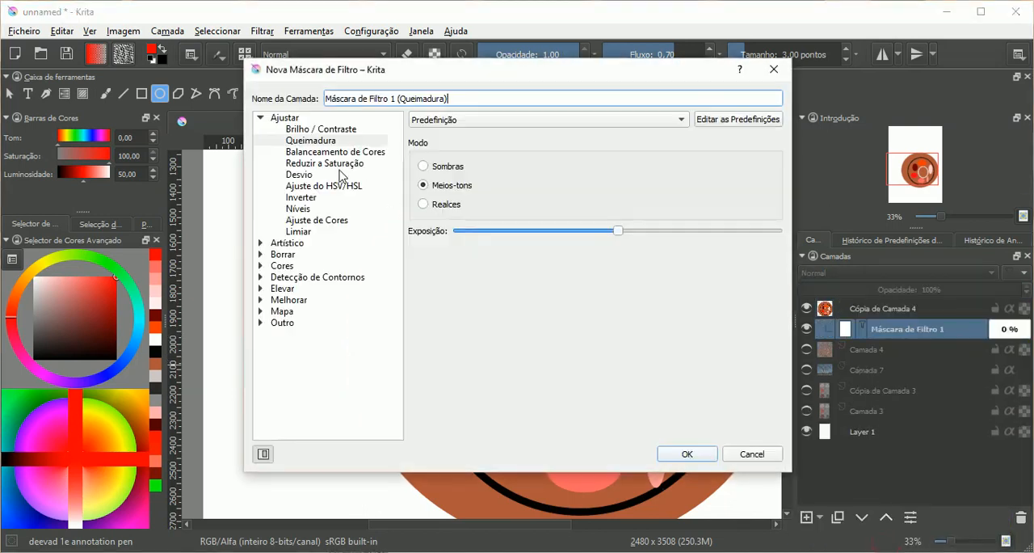
{"action": "left_click", "coordinate": [306, 143]}
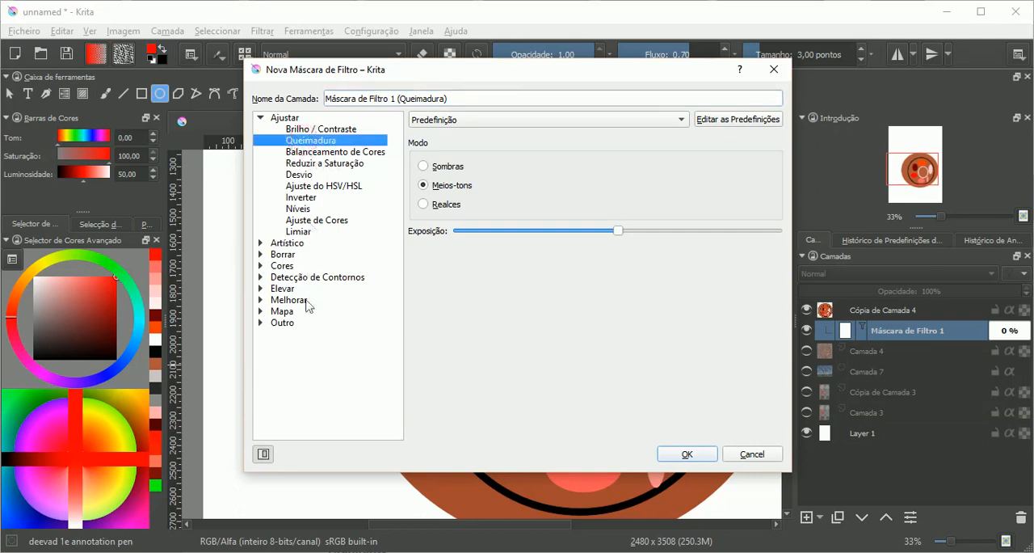
{"action": "left_click", "coordinate": [686, 455]}
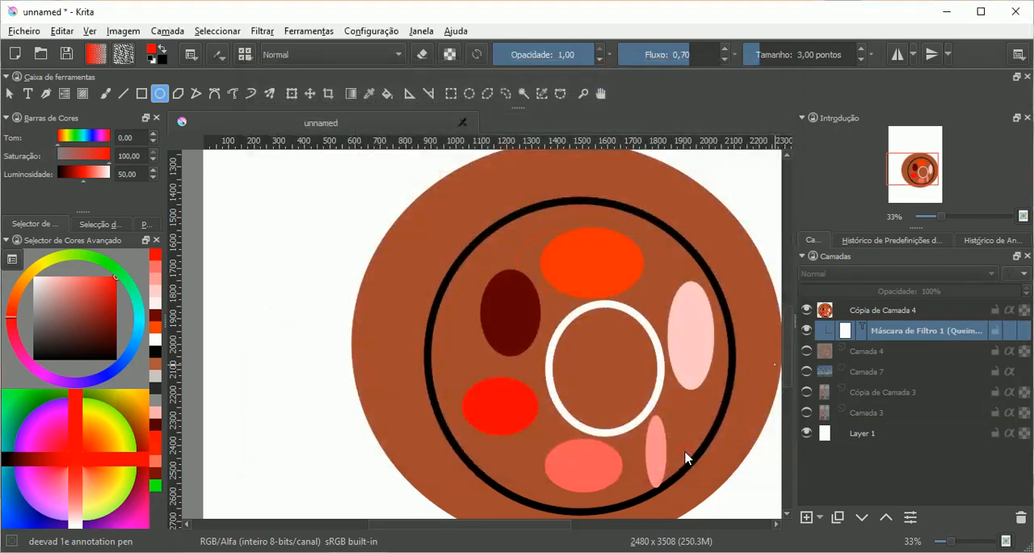
Step: Toggle the Queimadura filter mask's visibility repeatedly to compare the ellipse colours with and without the filter
{"action": "left_click", "coordinate": [806, 330]}
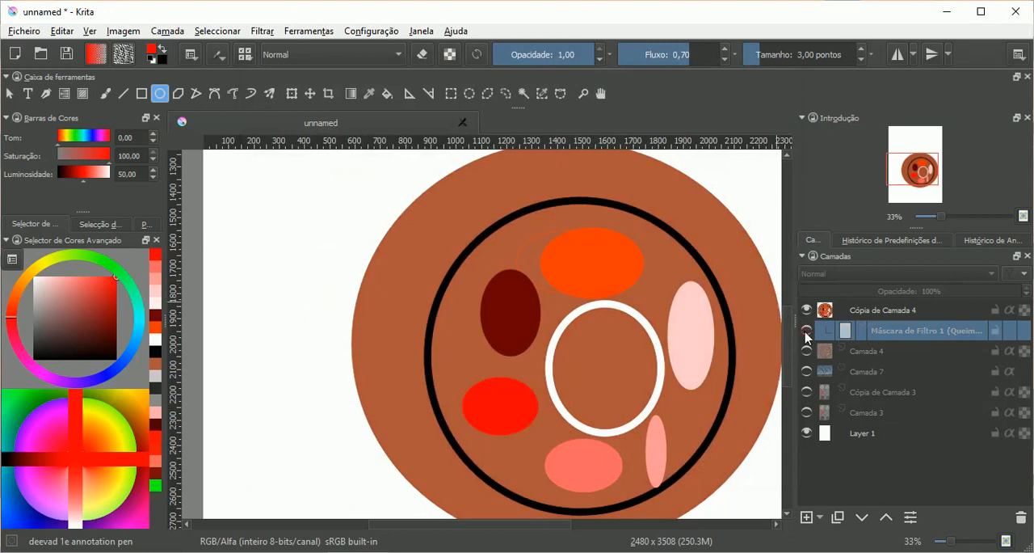
{"action": "left_click", "coordinate": [806, 330]}
{"action": "left_click", "coordinate": [806, 330]}
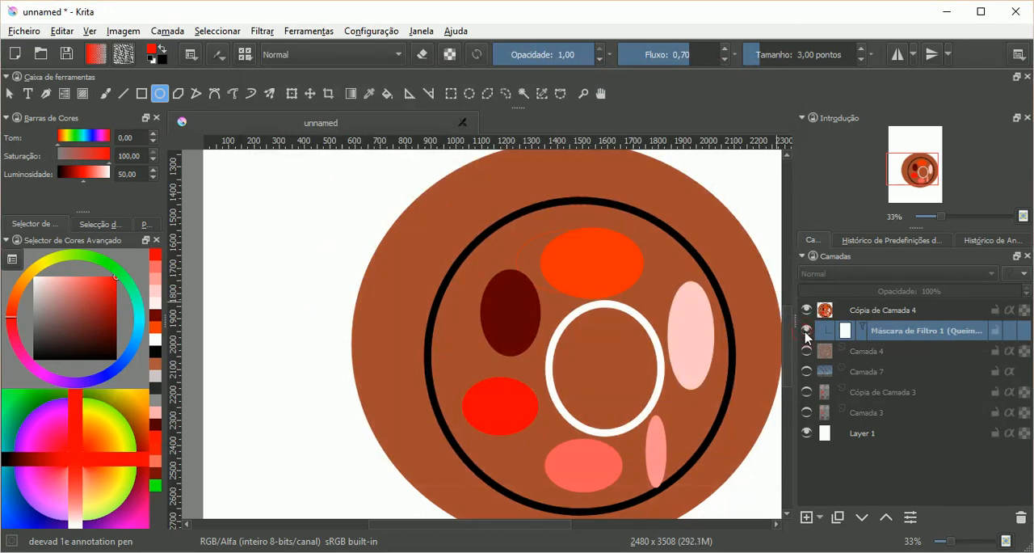
{"action": "left_click", "coordinate": [806, 330]}
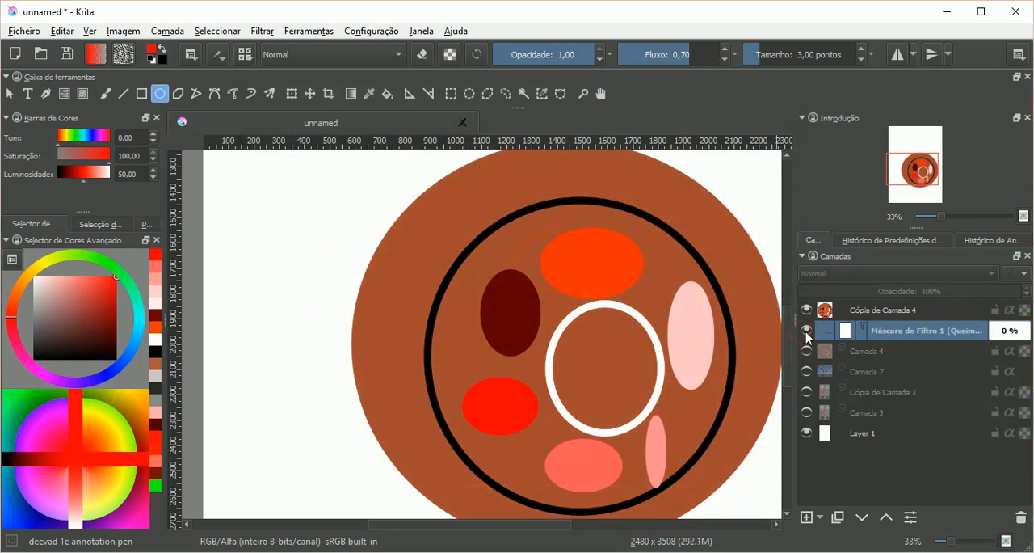
{"action": "left_click", "coordinate": [806, 330]}
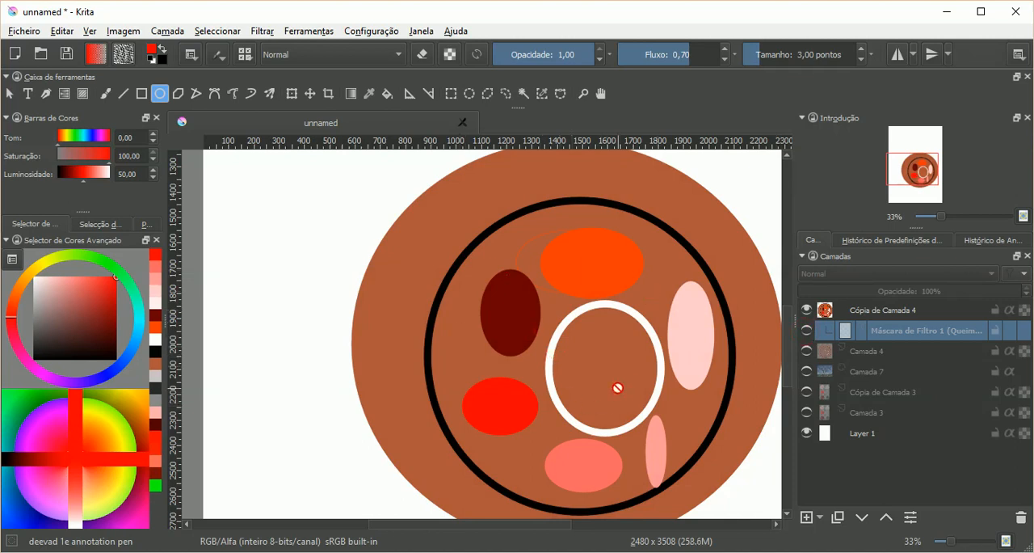
{"action": "left_click", "coordinate": [807, 331]}
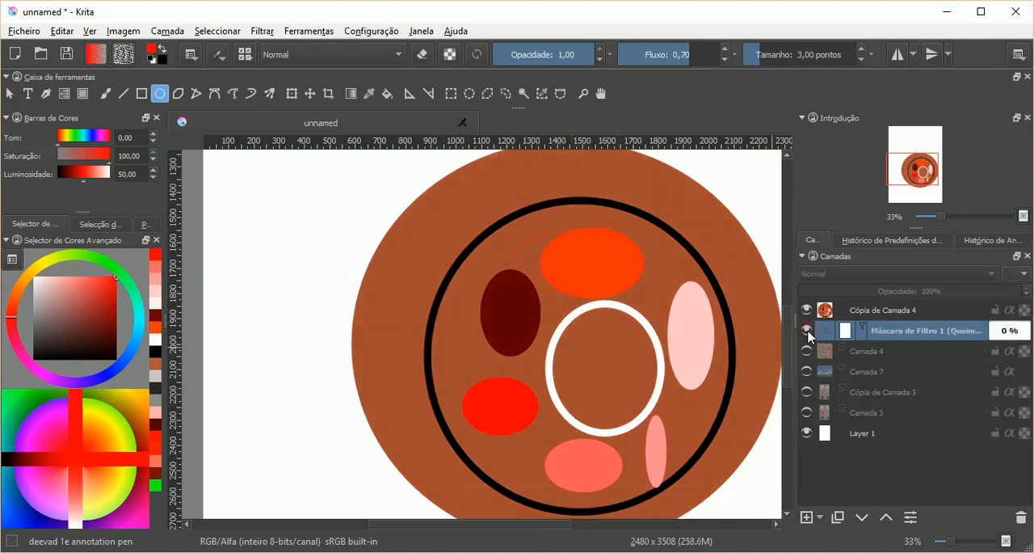
{"action": "left_click", "coordinate": [807, 331]}
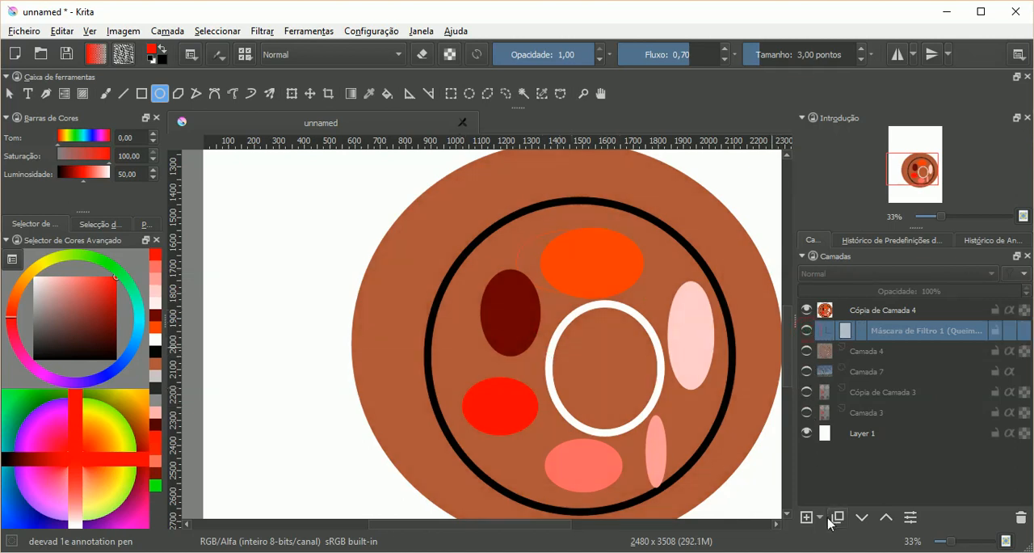
Step: Add a second filter mask to Cópia de Camada 4 using the Desvio filter, with the Queimadura mask visible
{"action": "left_click", "coordinate": [819, 518]}
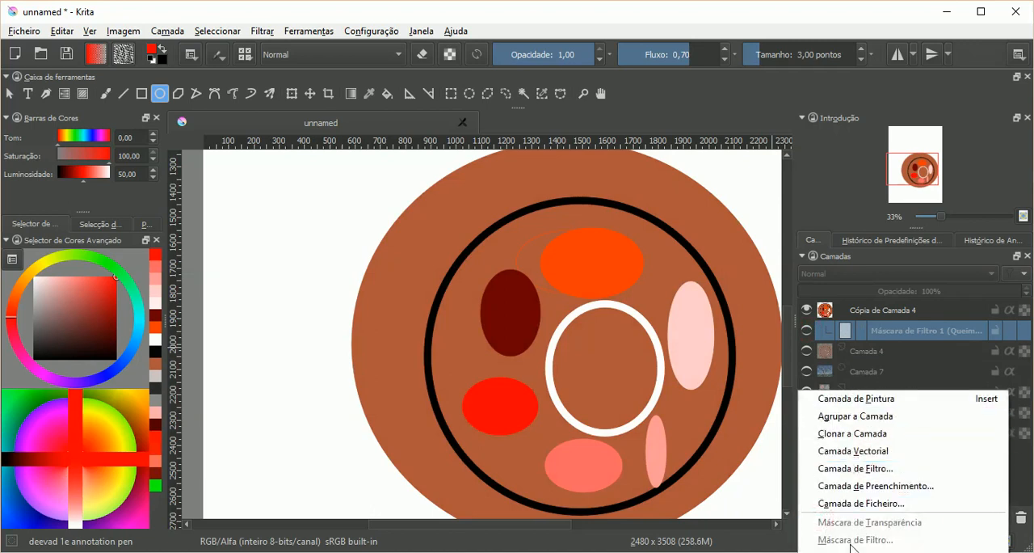
{"action": "left_click", "coordinate": [807, 331]}
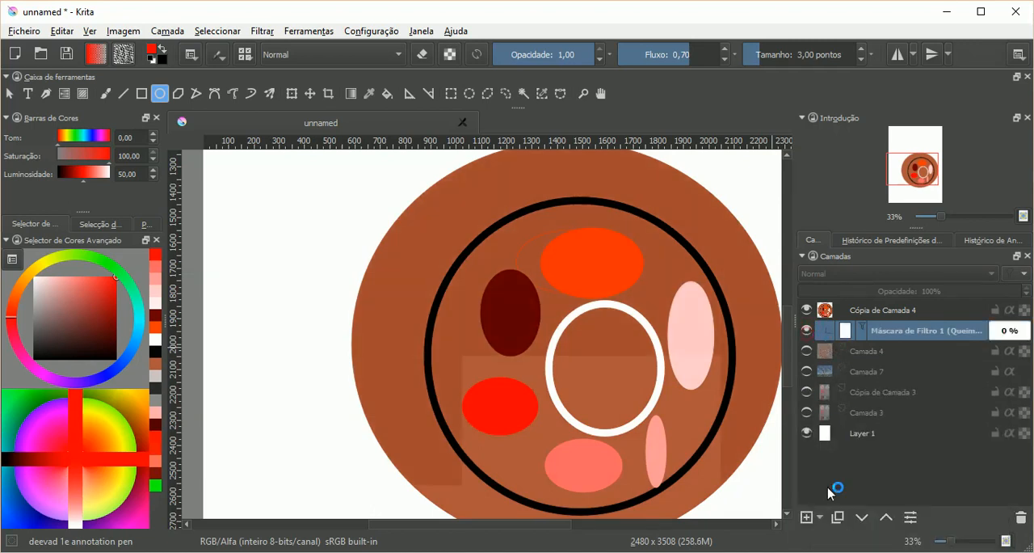
{"action": "left_click", "coordinate": [822, 520]}
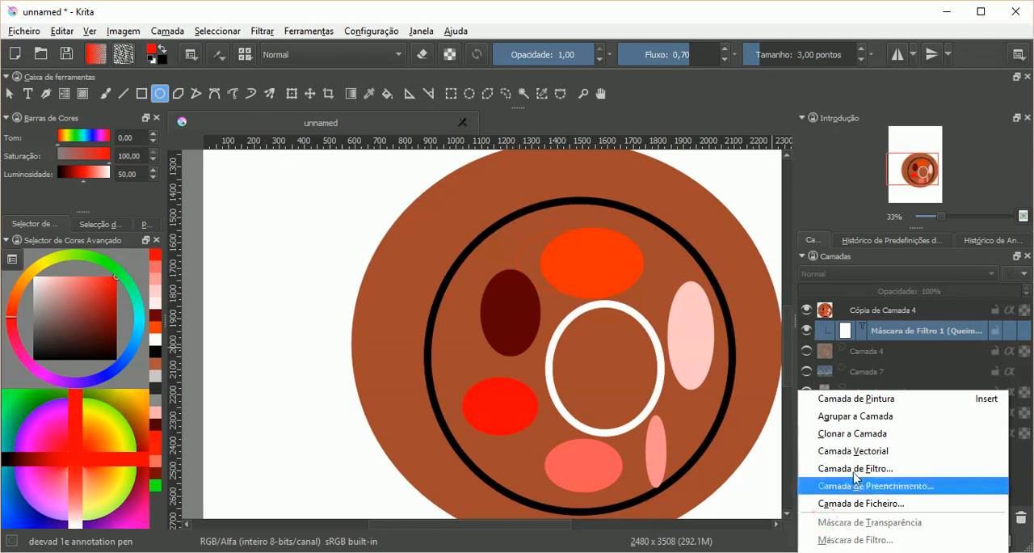
{"action": "left_click", "coordinate": [871, 315]}
{"action": "left_click", "coordinate": [870, 315]}
{"action": "left_click", "coordinate": [821, 517]}
{"action": "left_click", "coordinate": [829, 537]}
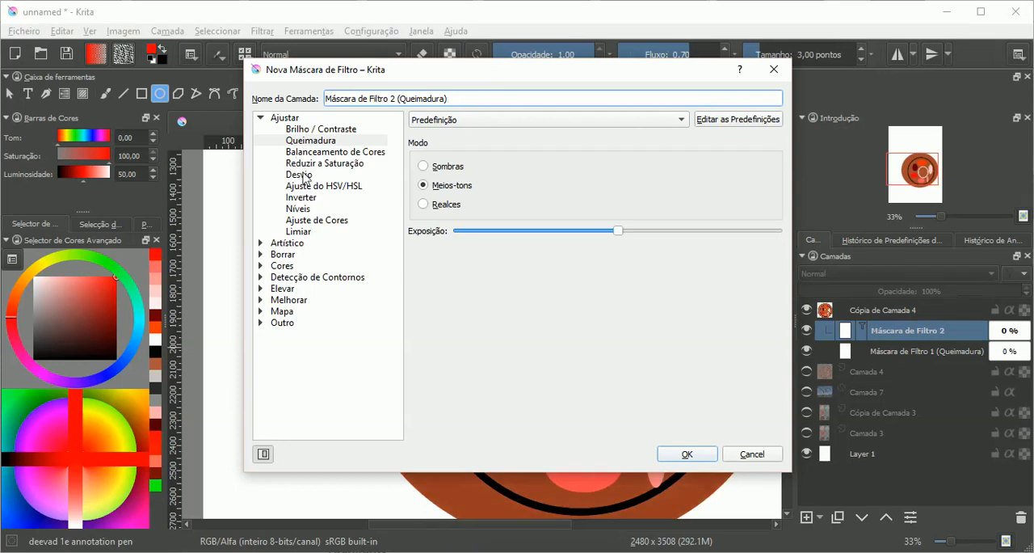
{"action": "left_click", "coordinate": [314, 142]}
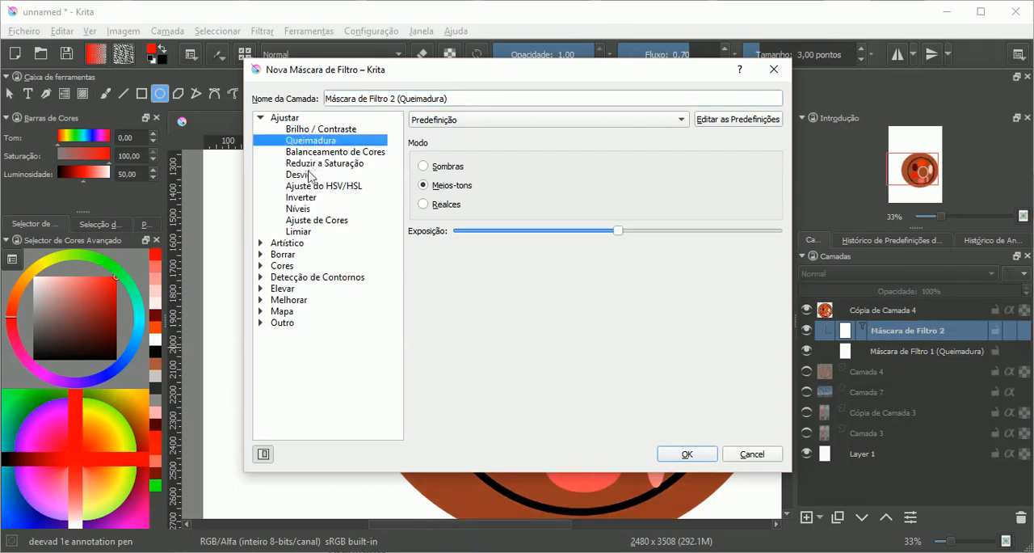
{"action": "left_click", "coordinate": [310, 175]}
{"action": "left_click", "coordinate": [686, 453]}
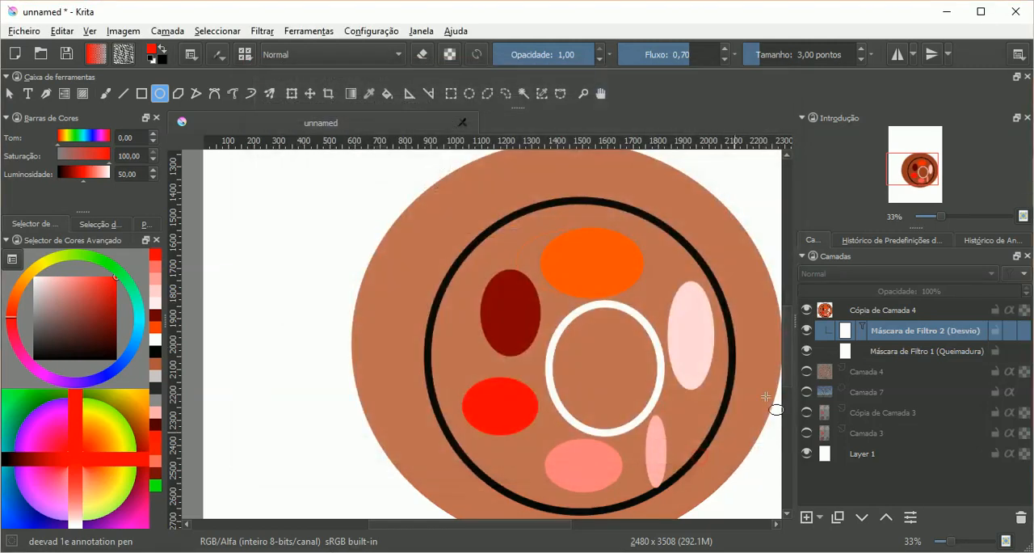
Step: Toggle the Desvio and Queimadura masks' visibility one at a time to compare each filter with the unfiltered ellipses
{"action": "left_click", "coordinate": [806, 330]}
{"action": "left_click", "coordinate": [807, 350]}
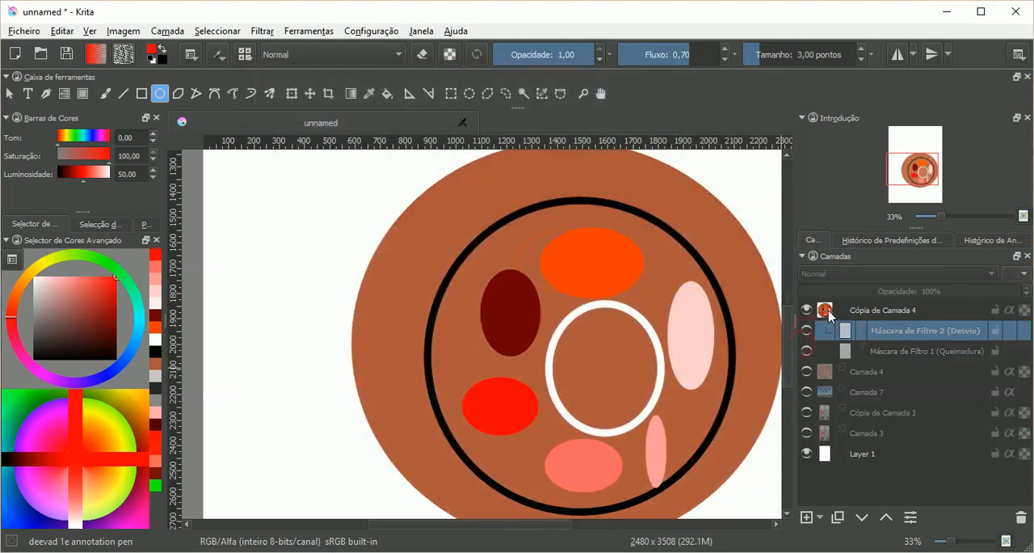
{"action": "left_click", "coordinate": [882, 317]}
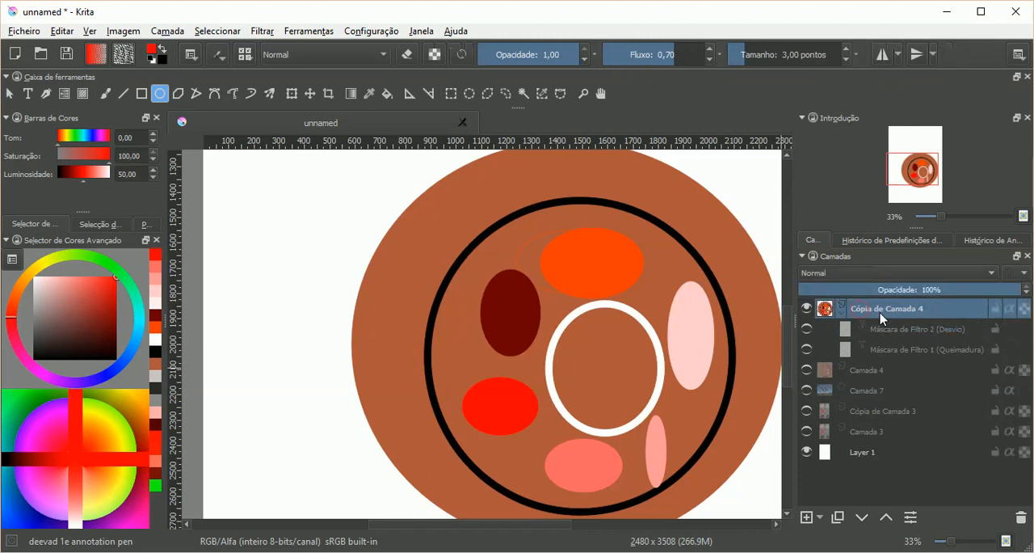
{"action": "left_click", "coordinate": [807, 330]}
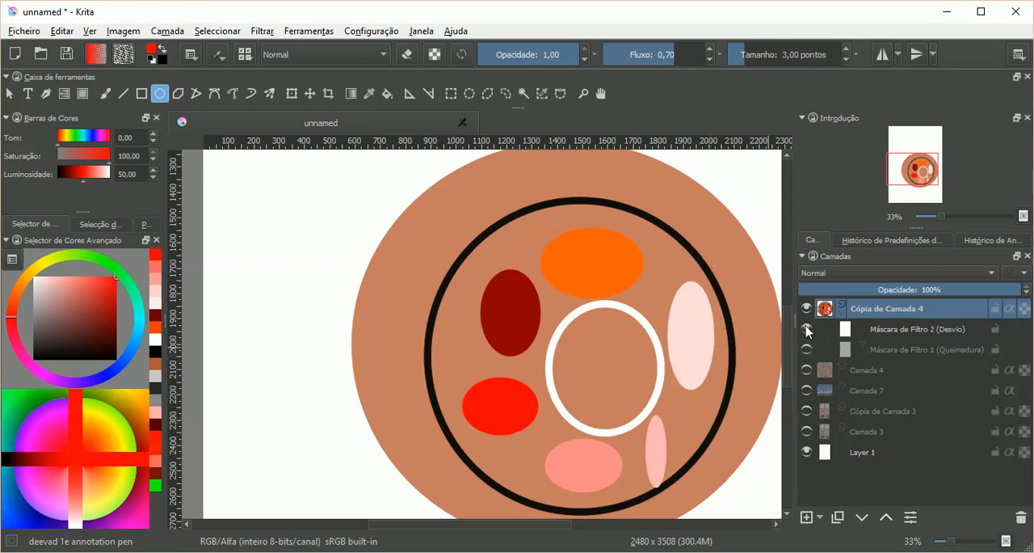
{"action": "left_click", "coordinate": [807, 329]}
{"action": "left_click", "coordinate": [807, 350]}
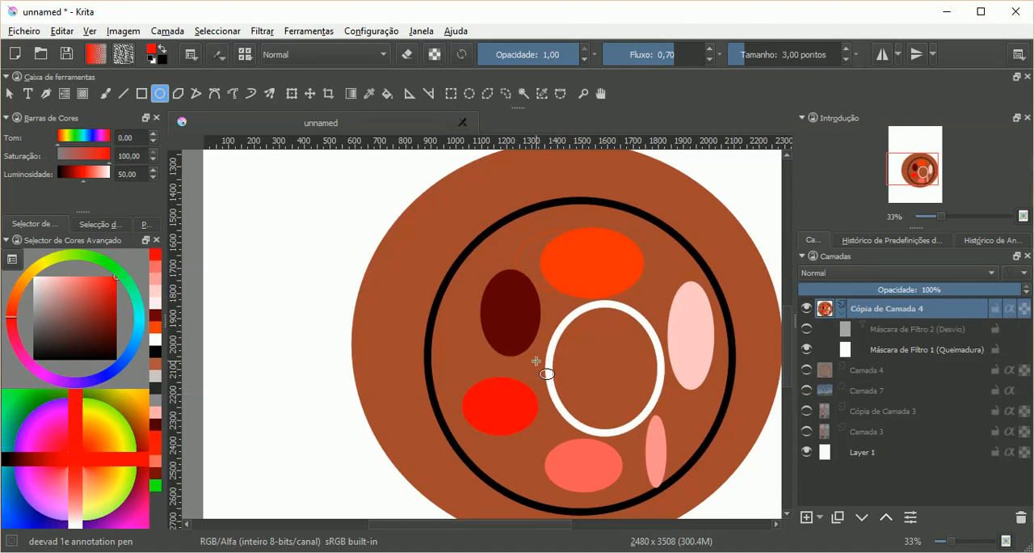
{"action": "left_click", "coordinate": [807, 349]}
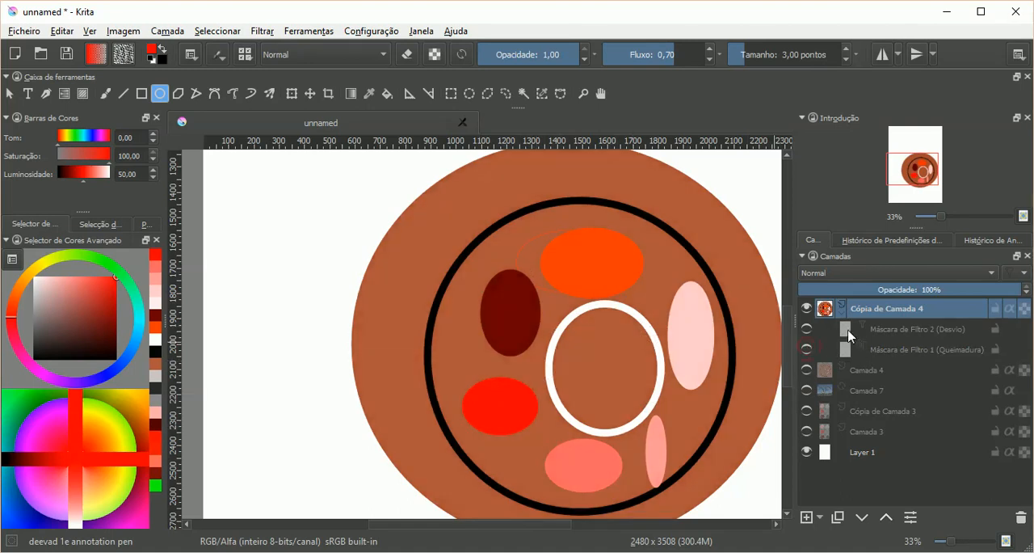
Step: Try the Desvio filter mask at minimum exposure in its properties and discard the change
{"action": "left_click", "coordinate": [832, 330]}
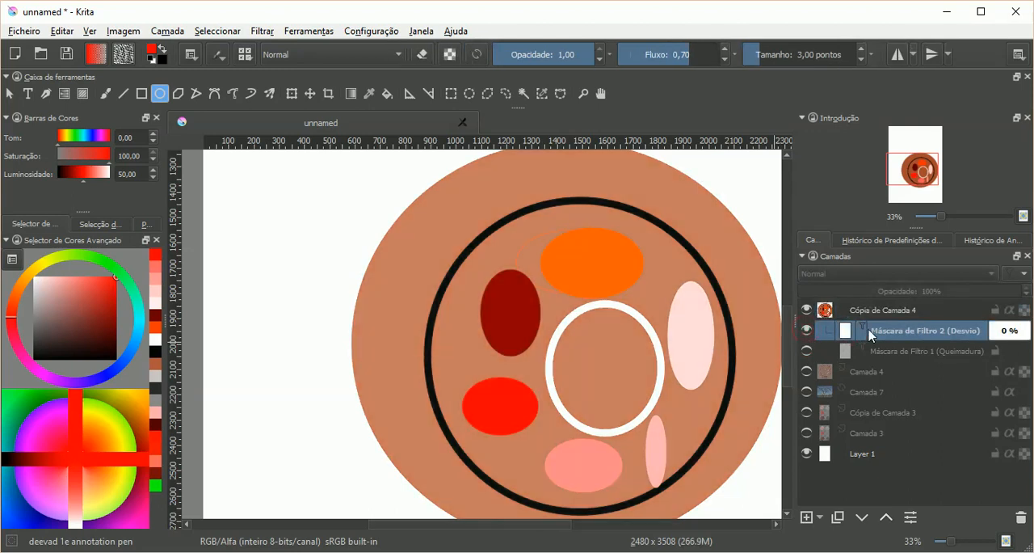
{"action": "right_click", "coordinate": [867, 327]}
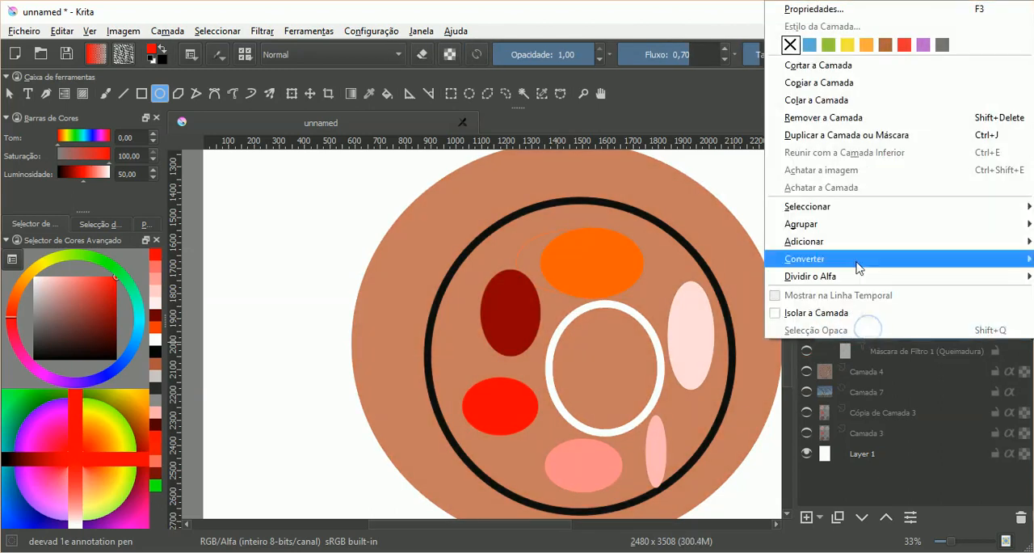
{"action": "left_click", "coordinate": [838, 16]}
{"action": "left_click_drag", "start_coordinate": [487, 182], "coordinate": [858, 104]}
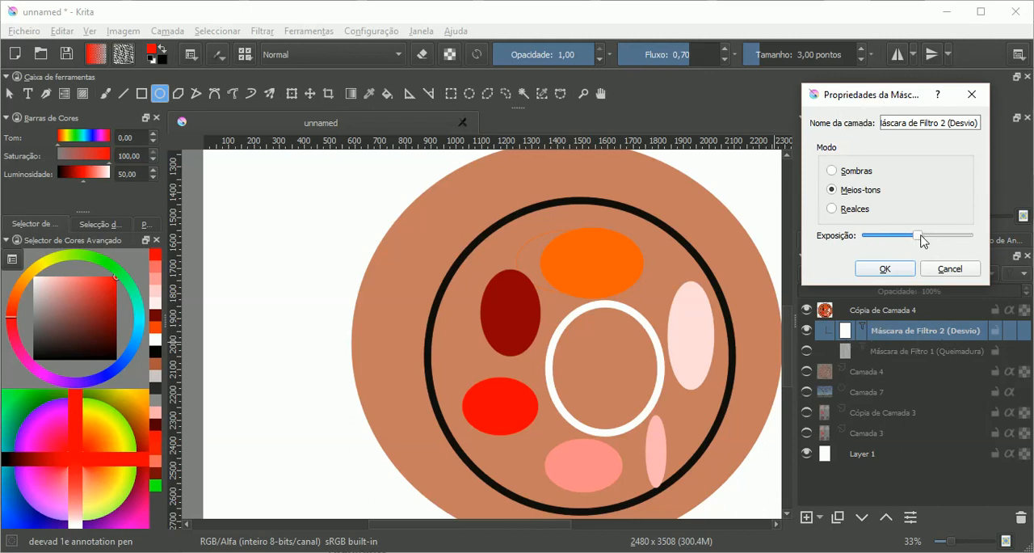
{"action": "left_click_drag", "start_coordinate": [925, 237], "coordinate": [870, 242]}
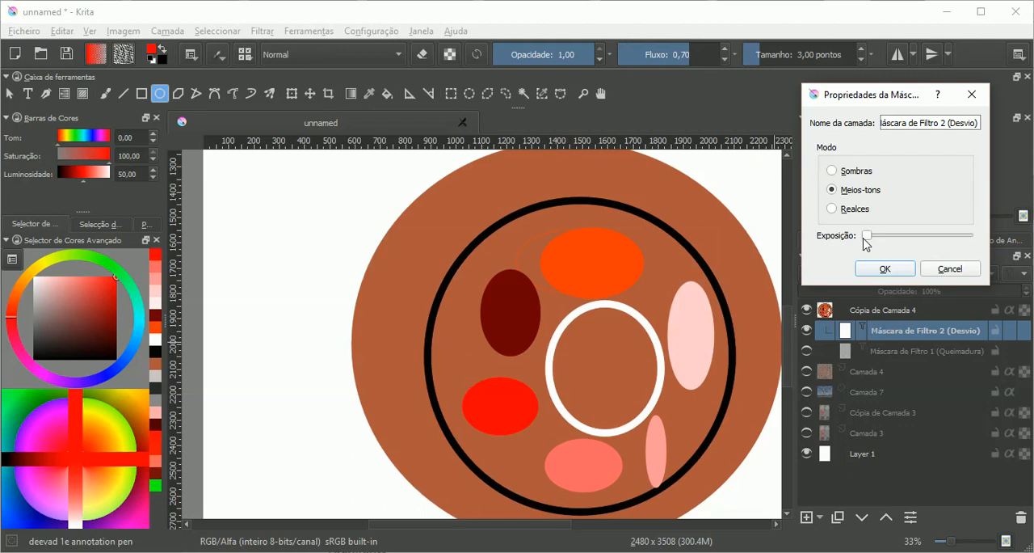
{"action": "left_click", "coordinate": [941, 270]}
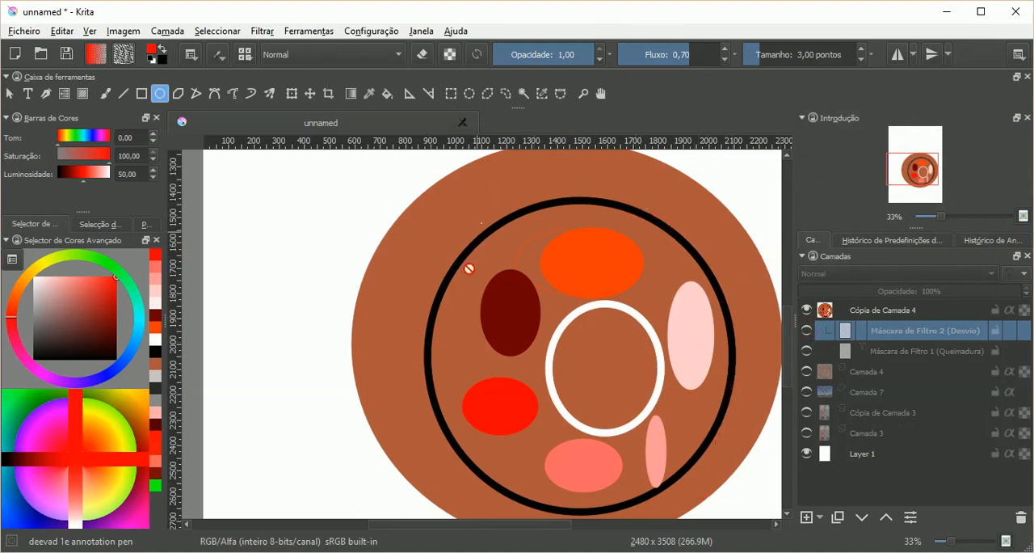
Step: Make the Desvio mask visible and try its exposure at maximum, returning it to about the midpoint
{"action": "left_click", "coordinate": [808, 332]}
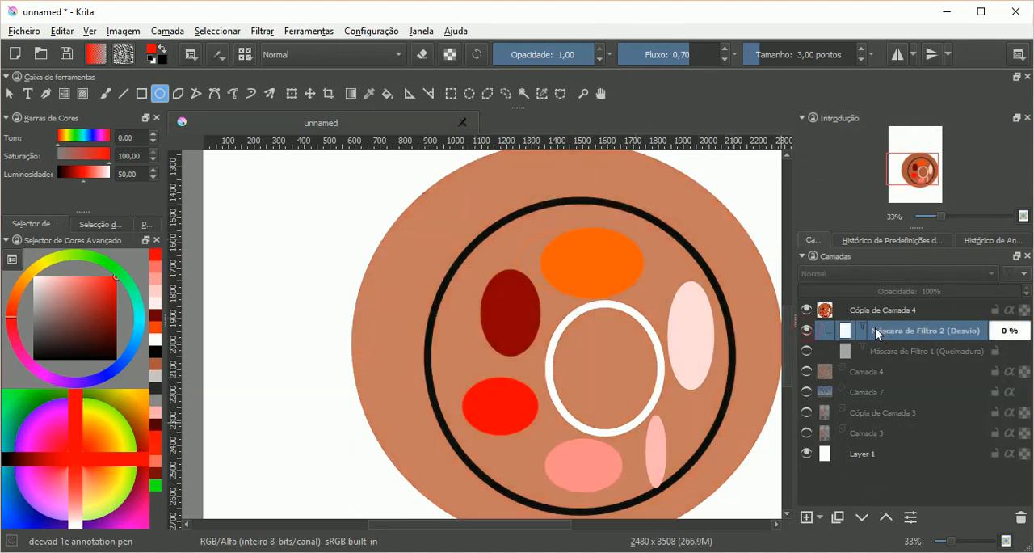
{"action": "right_click", "coordinate": [863, 331]}
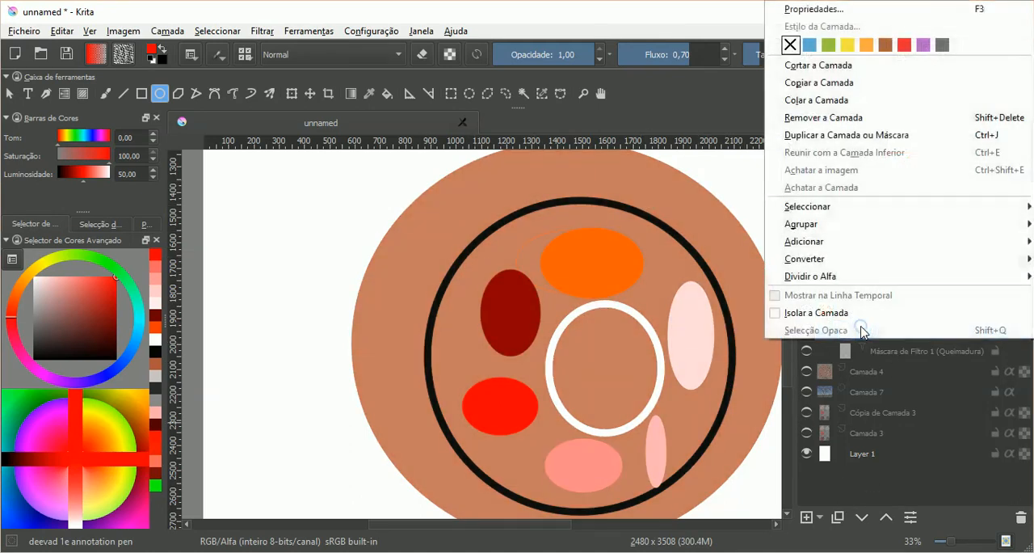
{"action": "left_click", "coordinate": [841, 9]}
{"action": "left_click_drag", "start_coordinate": [521, 194], "coordinate": [942, 193]}
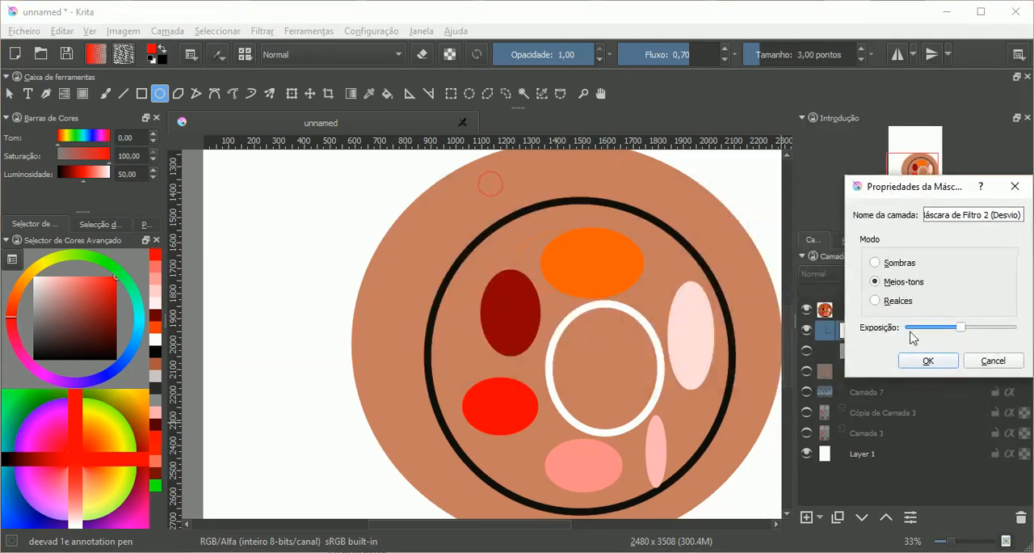
{"action": "left_click_drag", "start_coordinate": [960, 327], "coordinate": [1027, 338]}
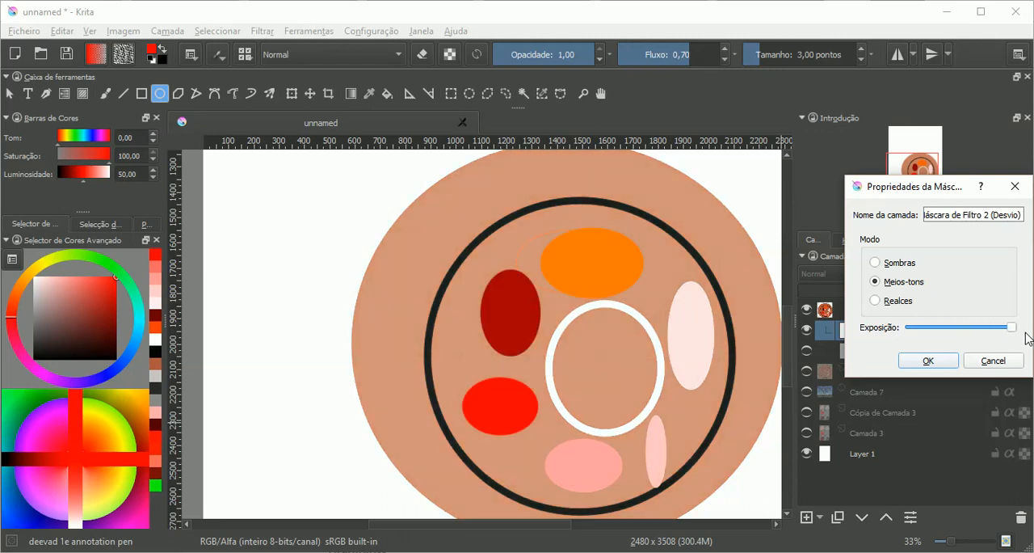
{"action": "left_click_drag", "start_coordinate": [1011, 328], "coordinate": [954, 328]}
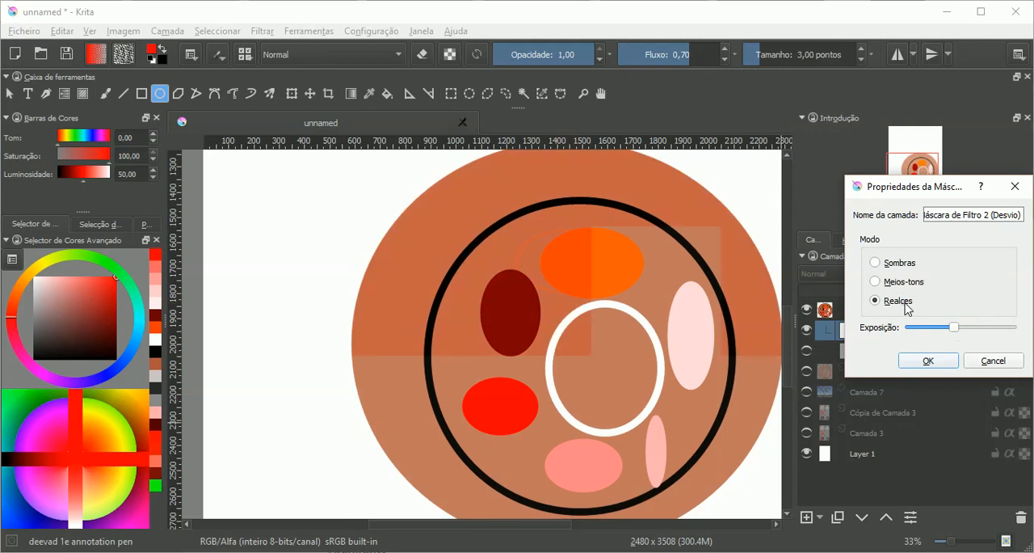
Step: Try the Sombras, Meios-tons and Realces modes on the Desvio mask, ending on Sombras
{"action": "left_click", "coordinate": [897, 262]}
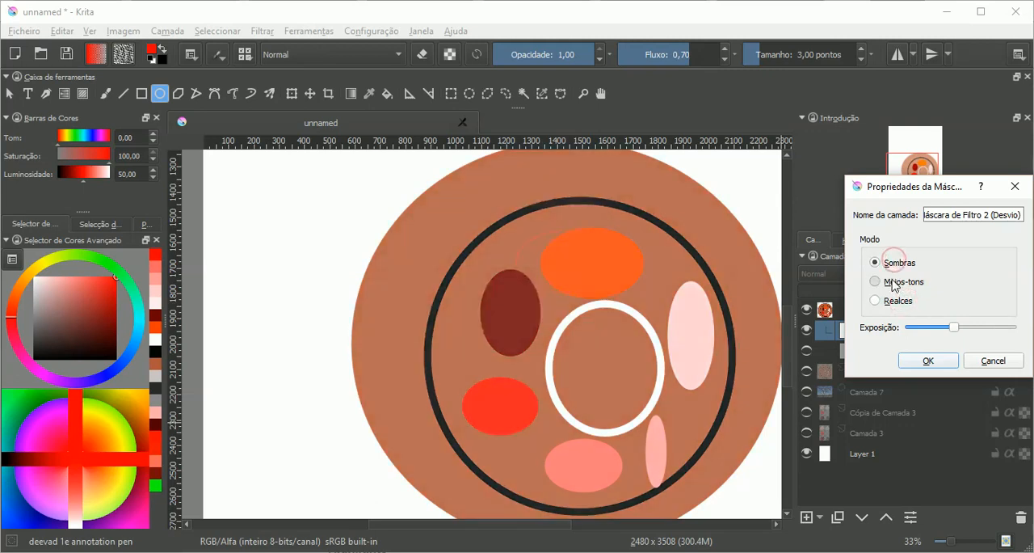
{"action": "left_click", "coordinate": [895, 283]}
{"action": "left_click", "coordinate": [885, 301]}
{"action": "left_click", "coordinate": [897, 266]}
{"action": "left_click", "coordinate": [898, 264]}
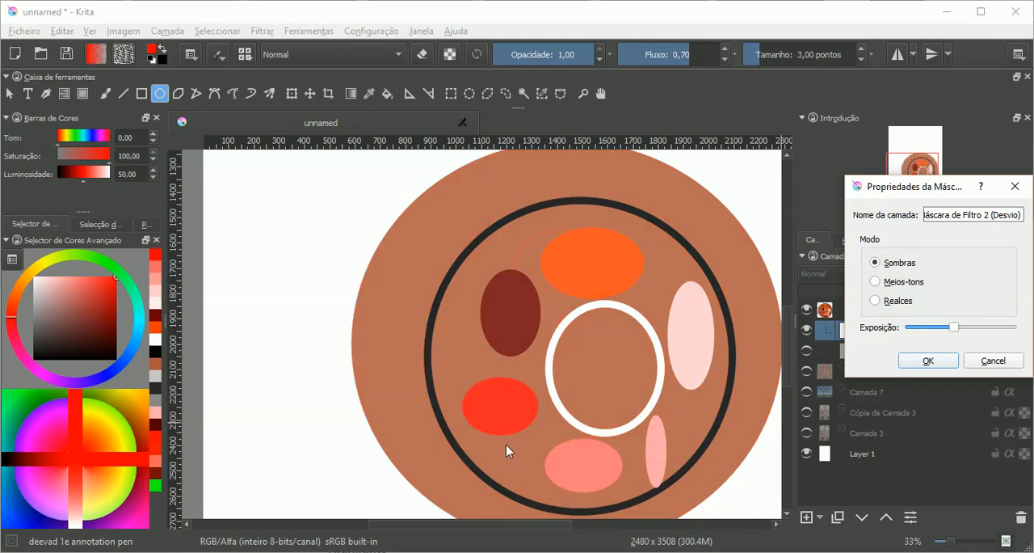
Step: Switch to the Krita documentation in the browser and examine the Shadows, Midtones and Highlights descriptions above the Burn section
{"action": "left_click", "coordinate": [416, 540]}
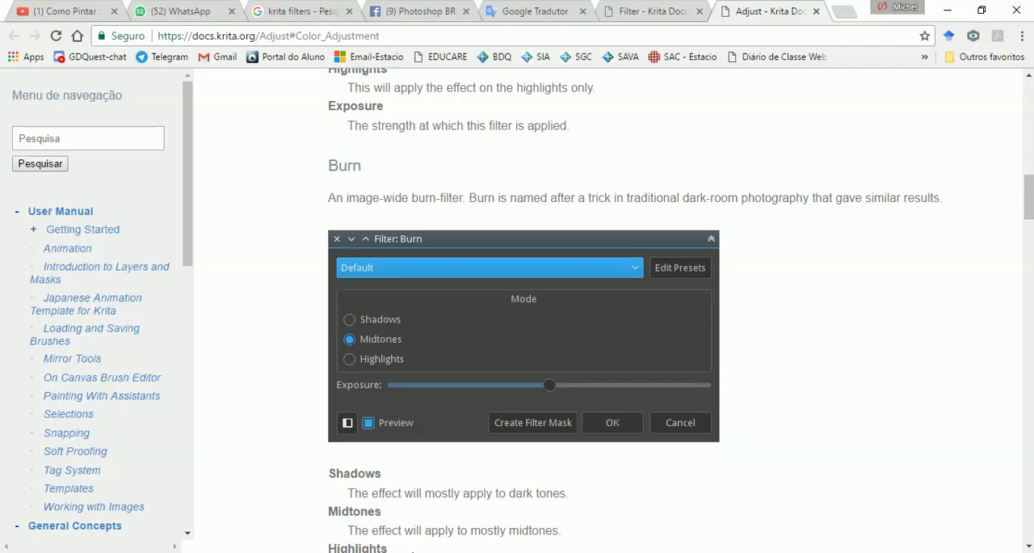
{"action": "scroll", "coordinate": [555, 308], "scroll_direction": "up", "scroll_amount": 4}
{"action": "left_click_drag", "start_coordinate": [346, 315], "coordinate": [535, 316]}
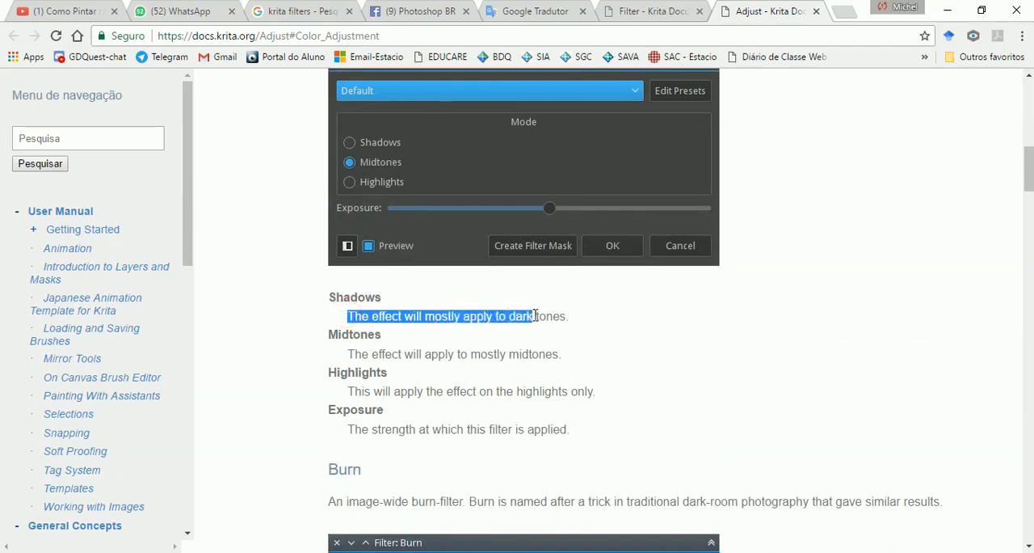
{"action": "left_click_drag", "start_coordinate": [385, 354], "coordinate": [520, 356]}
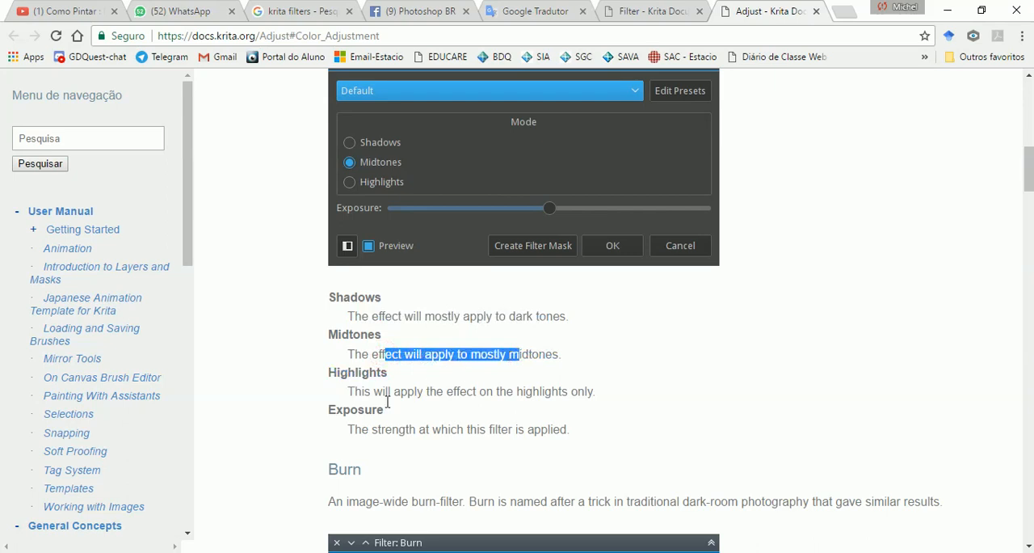
{"action": "left_click_drag", "start_coordinate": [364, 394], "coordinate": [550, 395]}
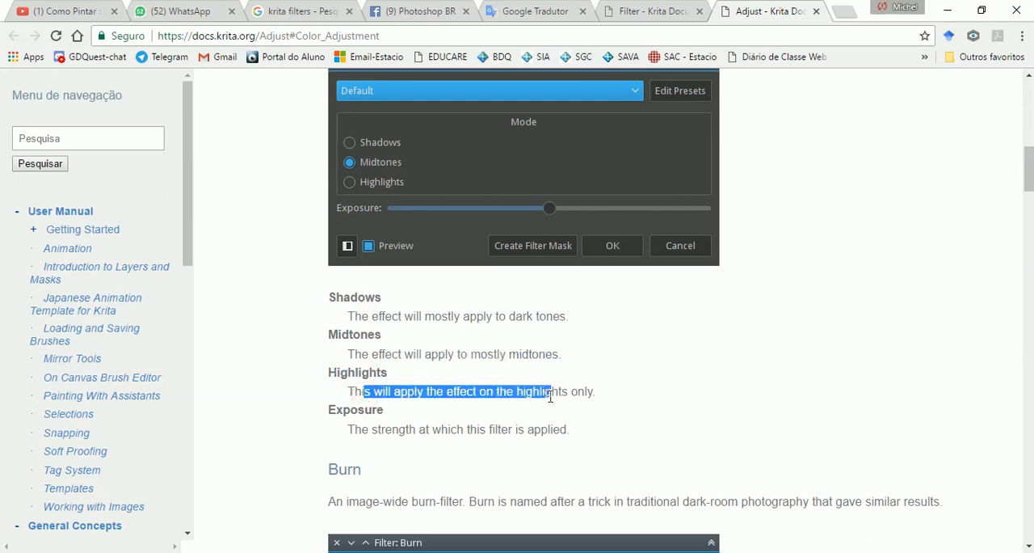
Step: Return to Krita, discard the Desvio mask's property changes and toggle its visibility off and on
{"action": "key", "text": "alt+Tab"}
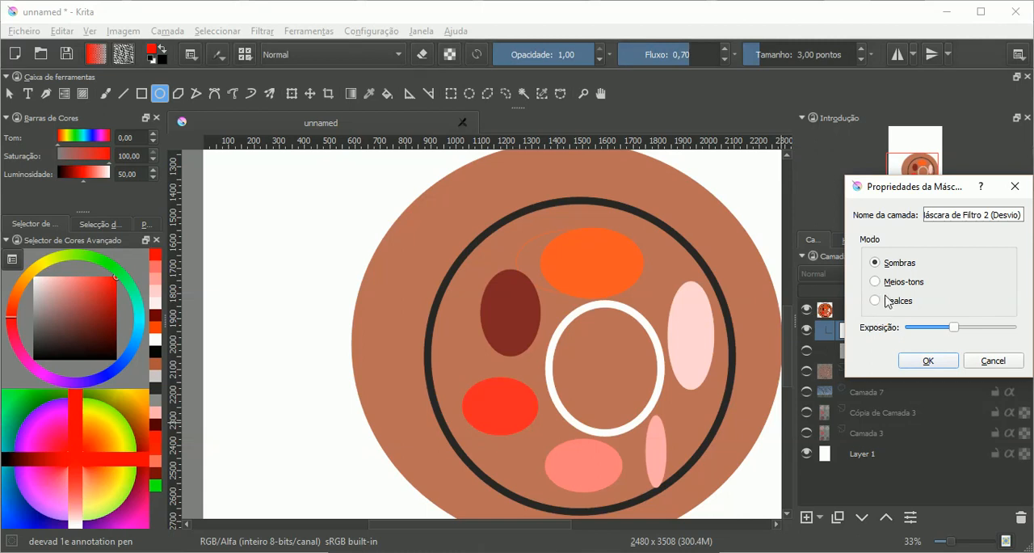
{"action": "left_click", "coordinate": [987, 362]}
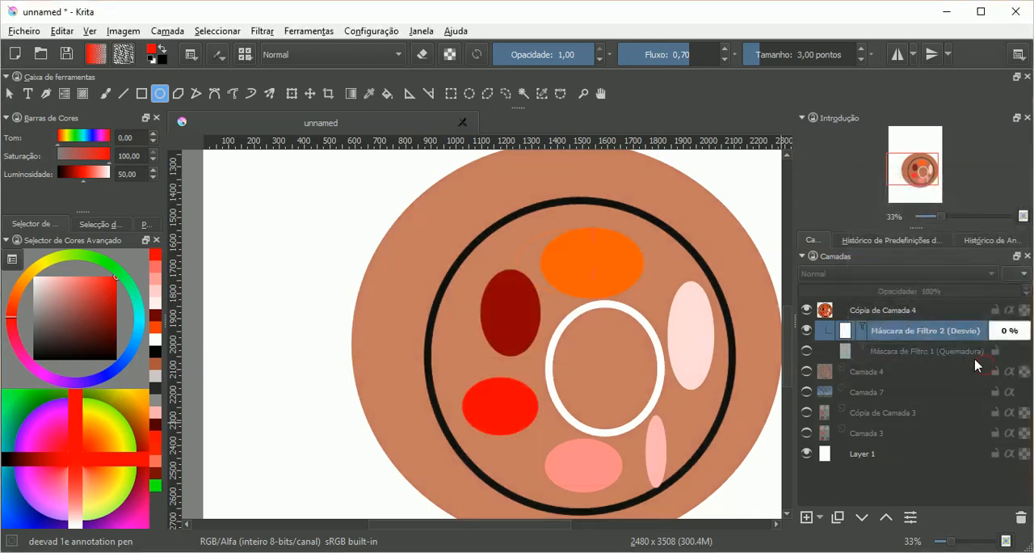
{"action": "left_click", "coordinate": [807, 331]}
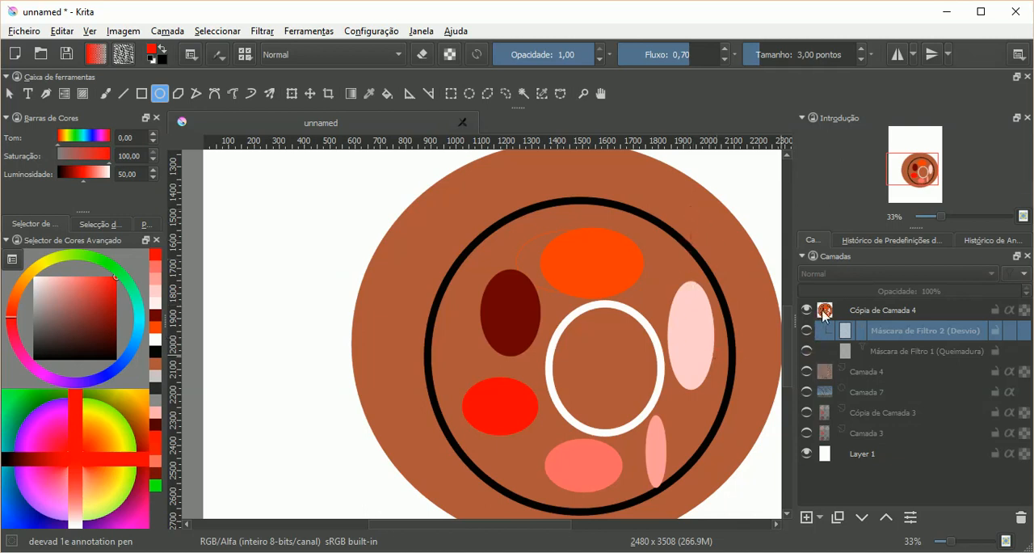
{"action": "left_click", "coordinate": [807, 331]}
Step: Open the Desvio mask's properties, choose the Sombras mode and raise the exposure to maximum
{"action": "right_click", "coordinate": [848, 331]}
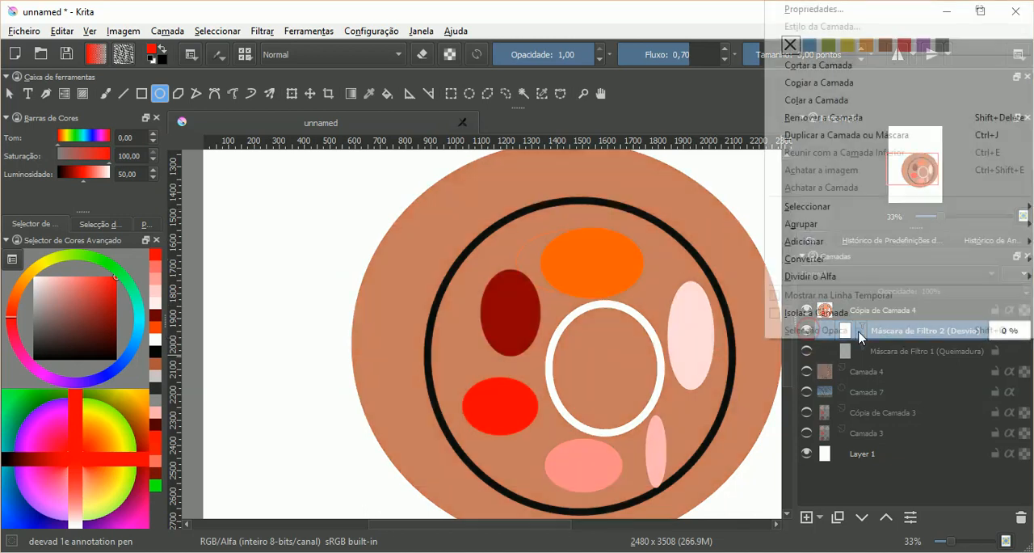
{"action": "left_click", "coordinate": [858, 11]}
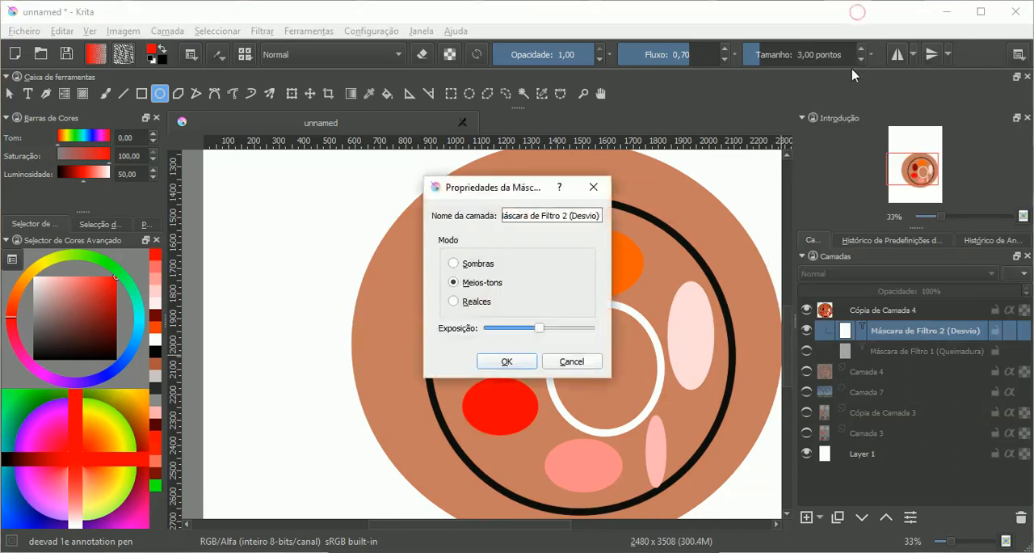
{"action": "left_click_drag", "start_coordinate": [506, 196], "coordinate": [888, 212]}
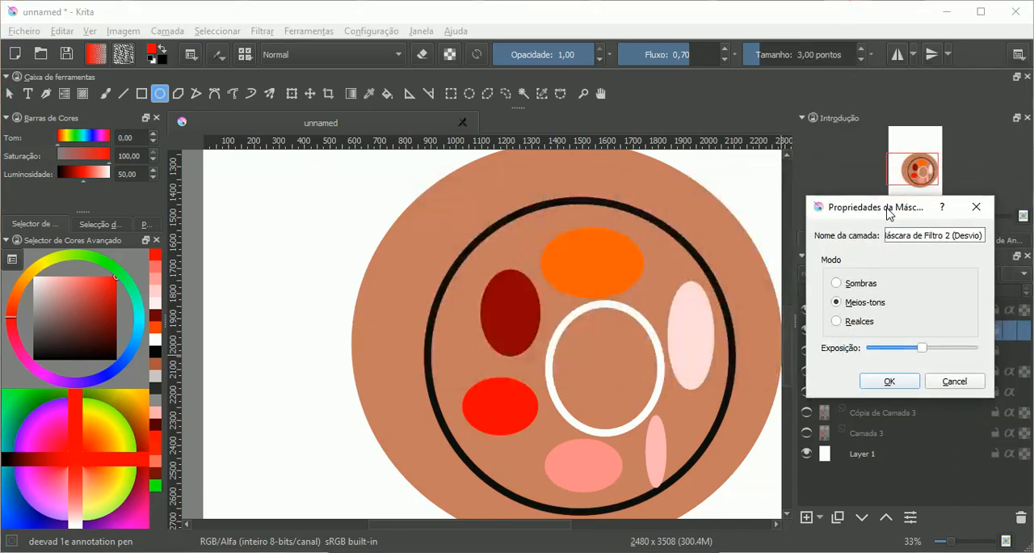
{"action": "left_click", "coordinate": [859, 284]}
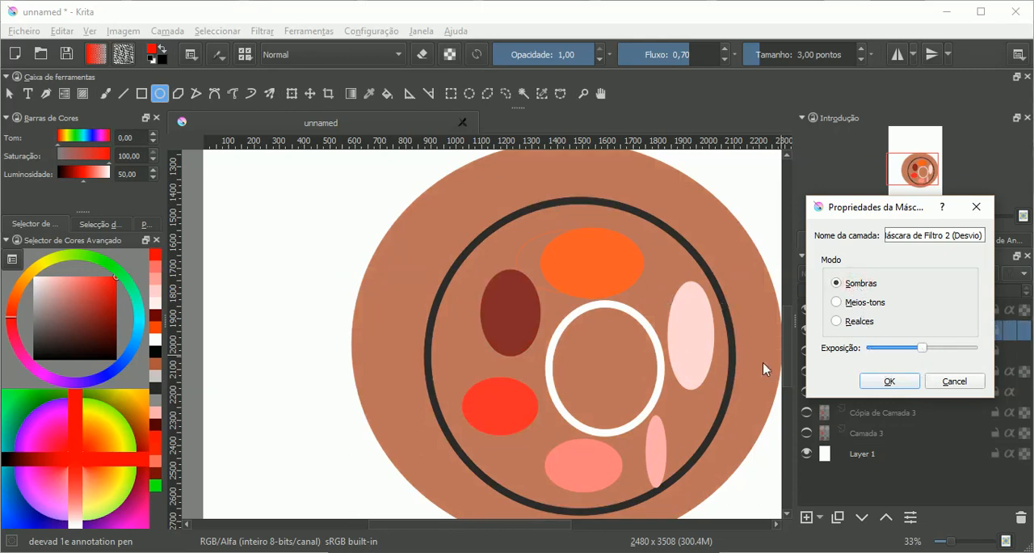
{"action": "mouse_move", "coordinate": [960, 355]}
{"action": "left_mouse_down"}
{"action": "mouse_move", "coordinate": [987, 354]}
{"action": "mouse_move", "coordinate": [871, 358]}
{"action": "mouse_move", "coordinate": [977, 358]}
{"action": "left_mouse_up"}
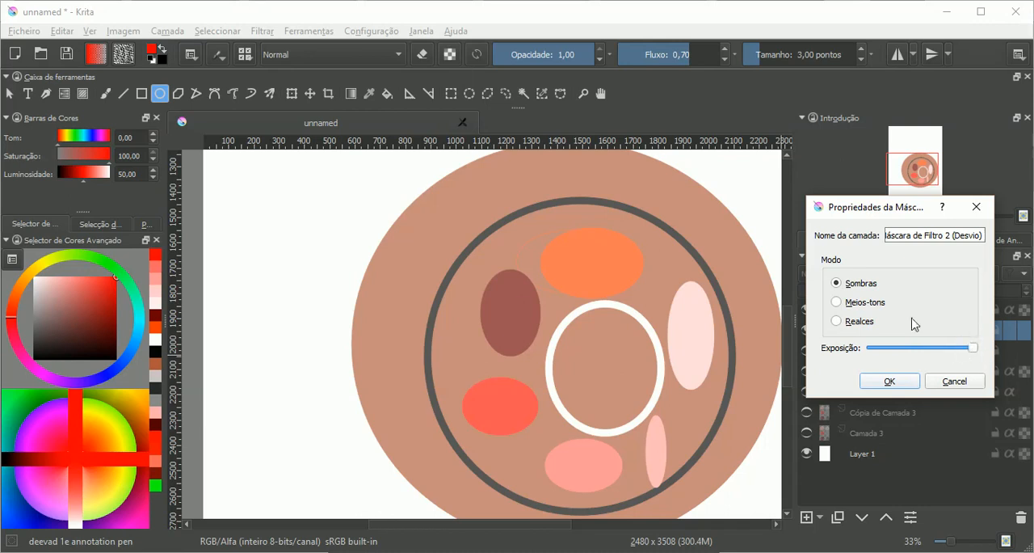
Step: Try the Realces and Meios-tons modes on the Desvio mask with the exposure at minimum and at maximum
{"action": "left_click", "coordinate": [855, 307]}
{"action": "left_click", "coordinate": [855, 323]}
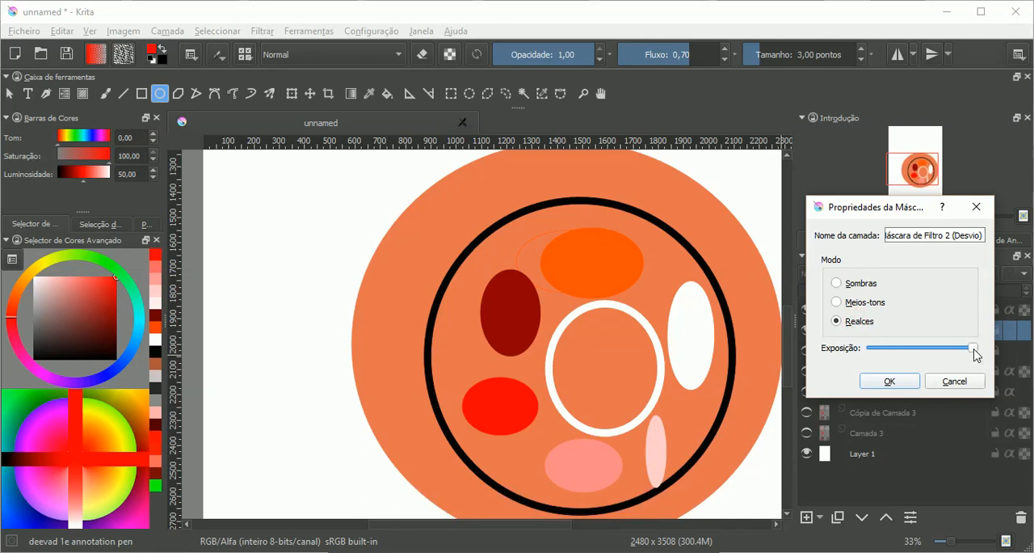
{"action": "left_click_drag", "start_coordinate": [974, 349], "coordinate": [850, 353]}
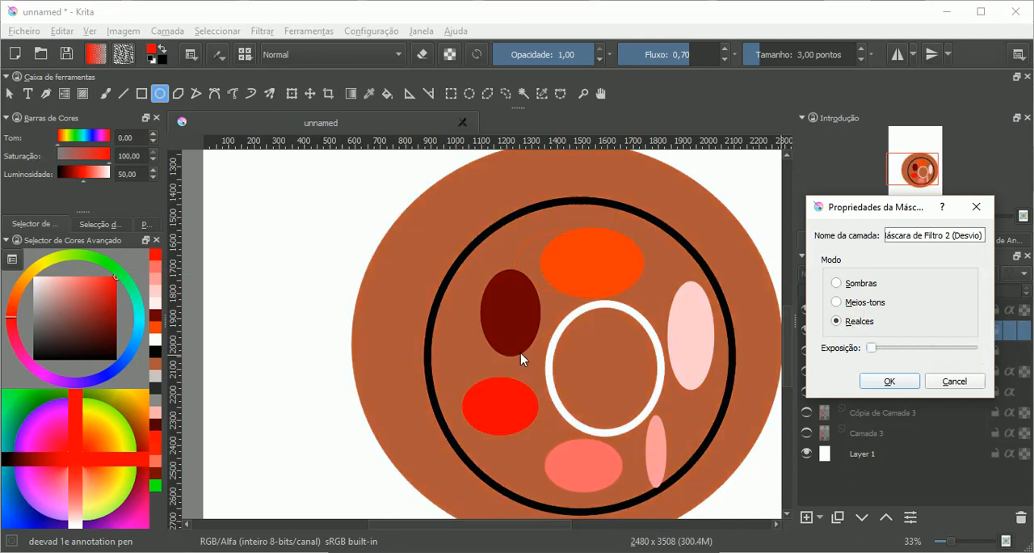
{"action": "left_click_drag", "start_coordinate": [872, 349], "coordinate": [1010, 360]}
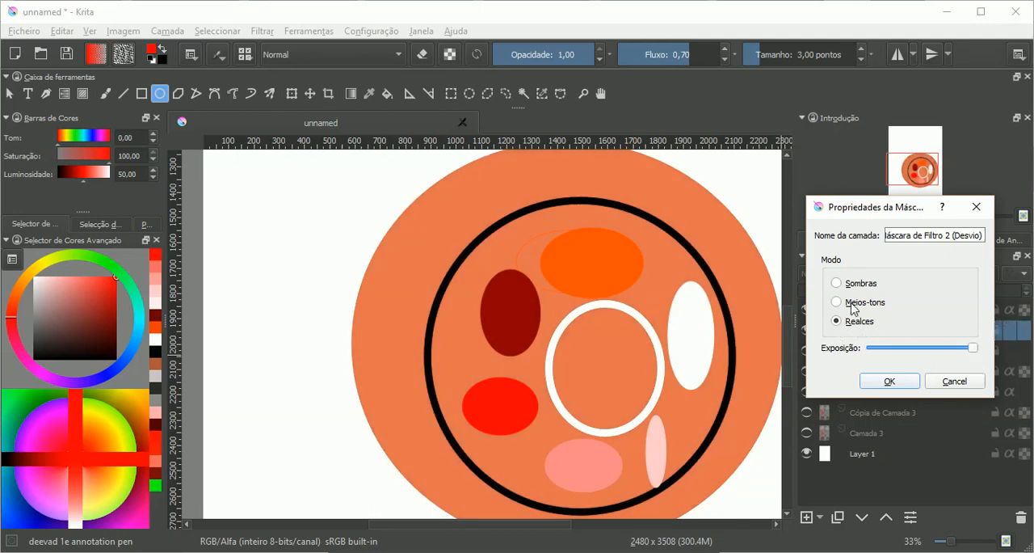
{"action": "left_click", "coordinate": [852, 304]}
{"action": "left_click_drag", "start_coordinate": [972, 347], "coordinate": [864, 358]}
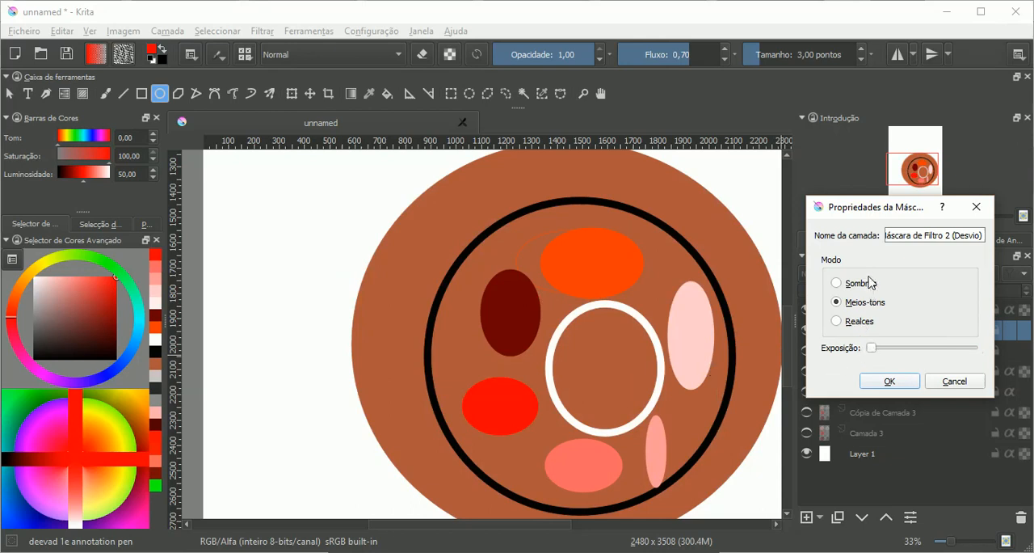
{"action": "mouse_move", "coordinate": [873, 349]}
{"action": "left_mouse_down"}
{"action": "mouse_move", "coordinate": [912, 348]}
{"action": "mouse_move", "coordinate": [869, 348]}
{"action": "left_mouse_up"}
{"action": "left_click", "coordinate": [878, 350]}
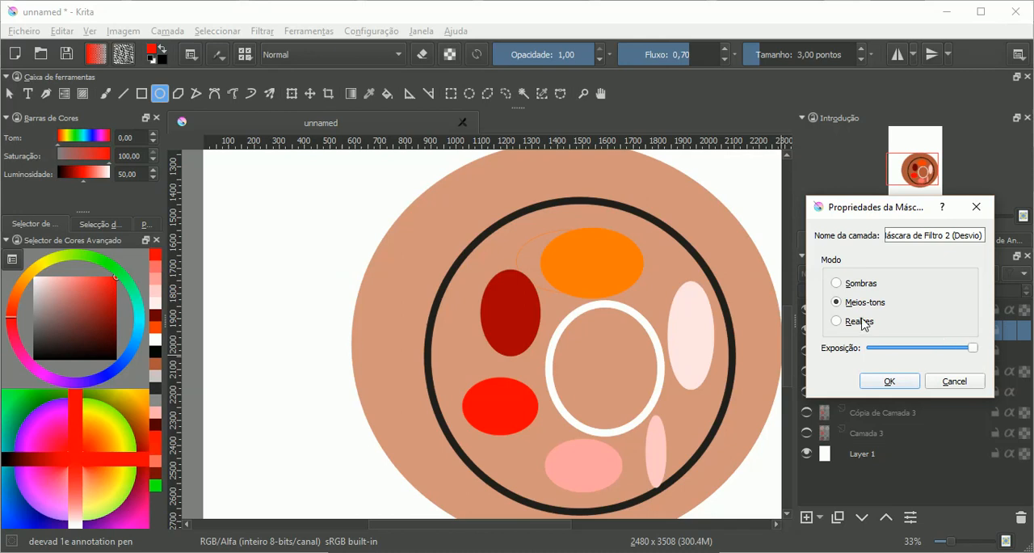
Step: Compare the Realces, Sombras and Meios-tons modes at maximum exposure, then apply Sombras to the Desvio mask
{"action": "left_click", "coordinate": [857, 323]}
{"action": "left_click", "coordinate": [861, 282]}
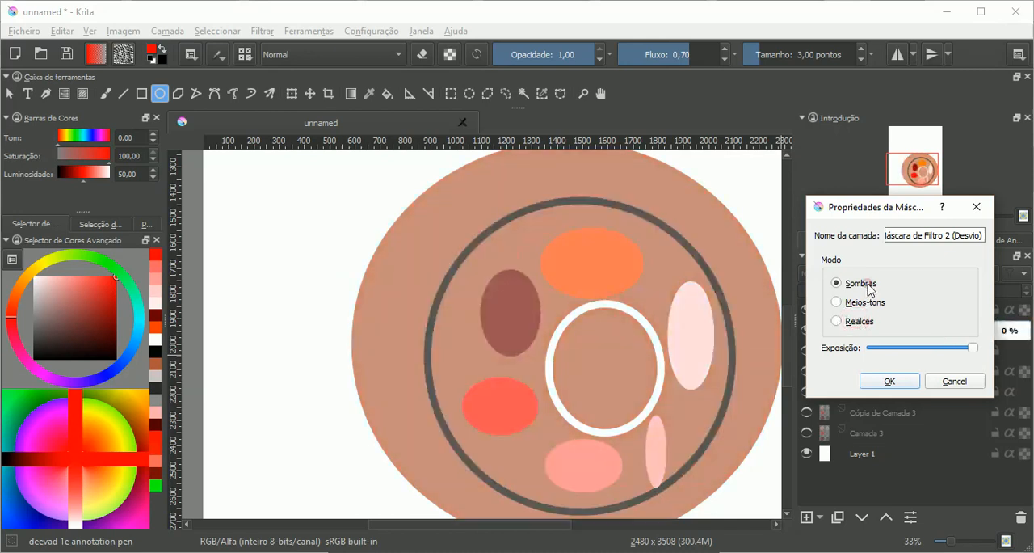
{"action": "left_click", "coordinate": [856, 323]}
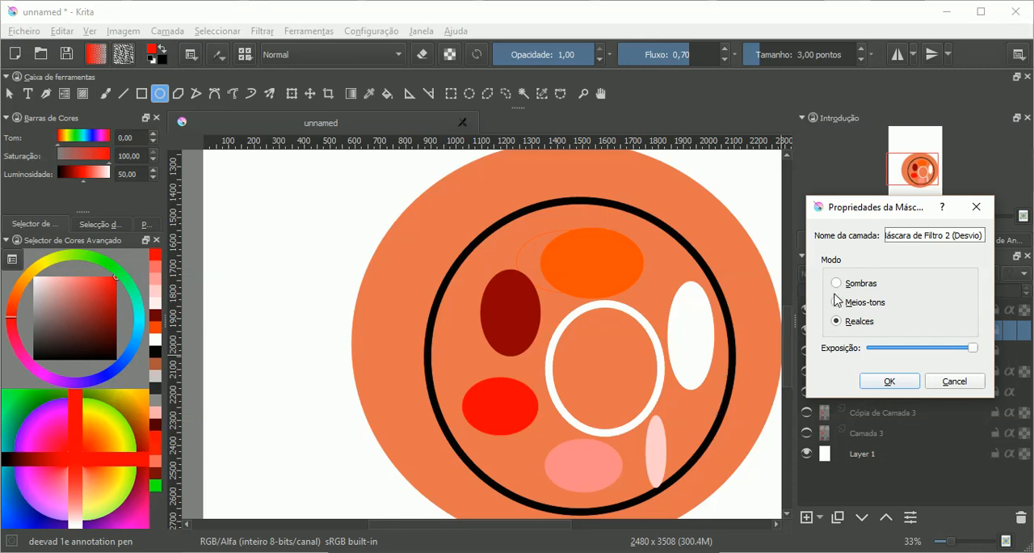
{"action": "left_click", "coordinate": [836, 302]}
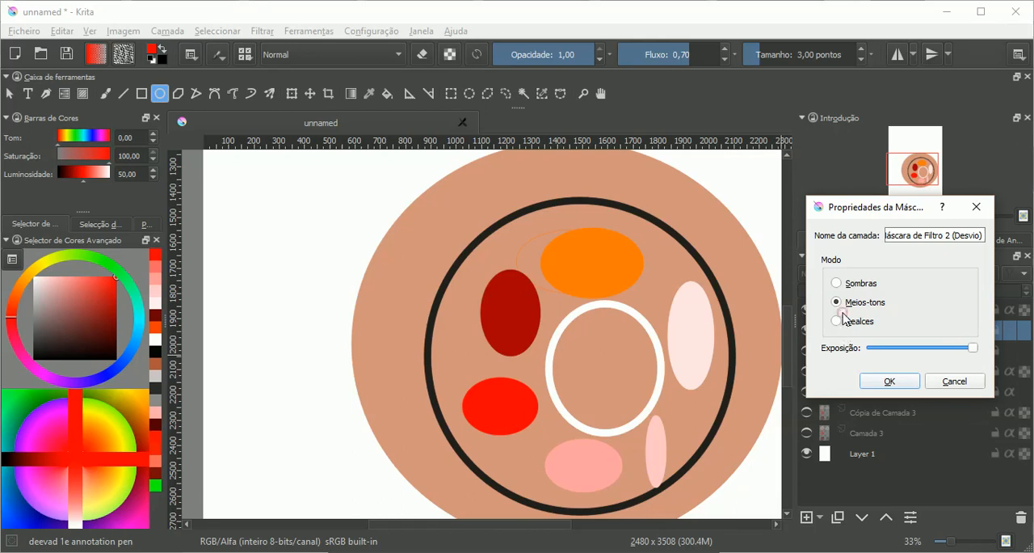
{"action": "left_click", "coordinate": [838, 319]}
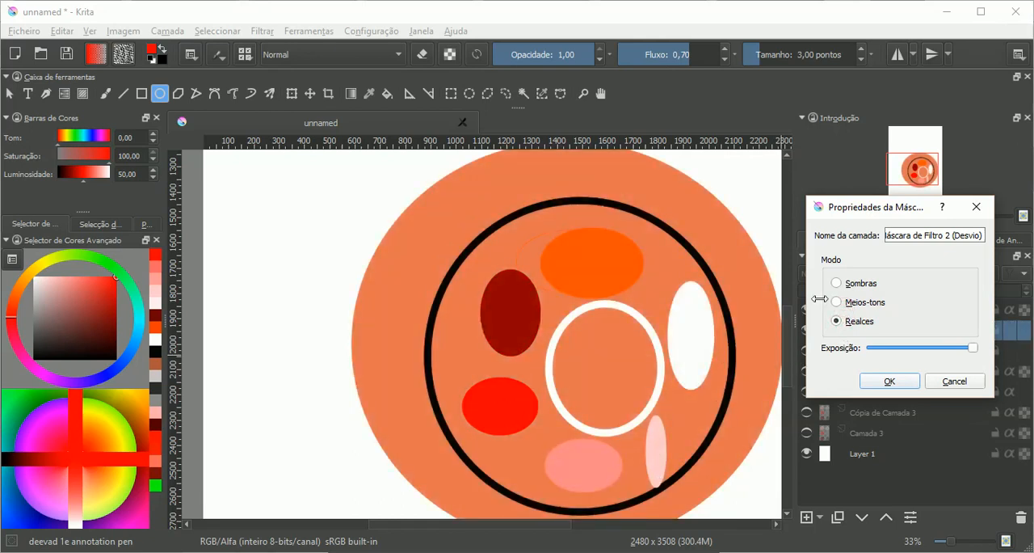
{"action": "left_click", "coordinate": [836, 282]}
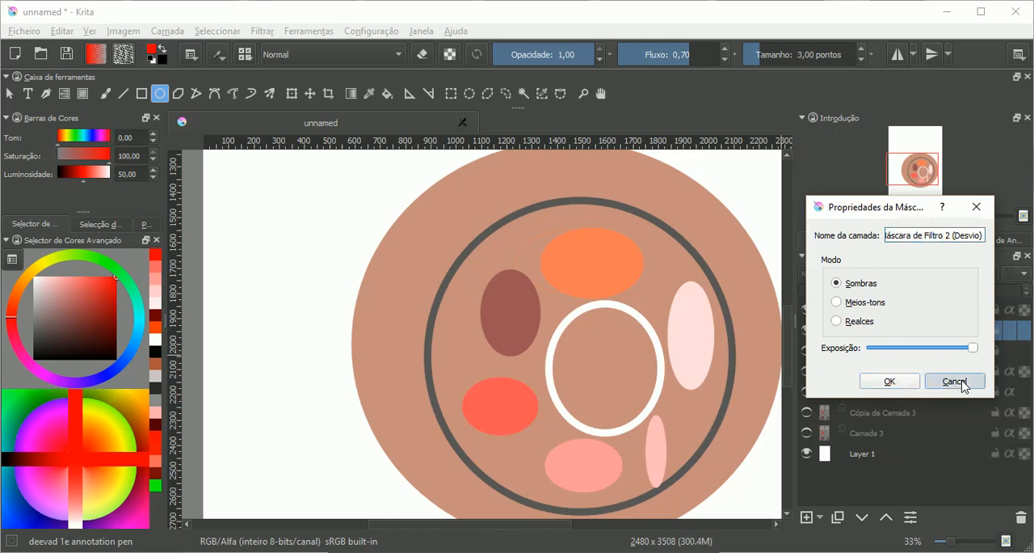
{"action": "left_click", "coordinate": [892, 382]}
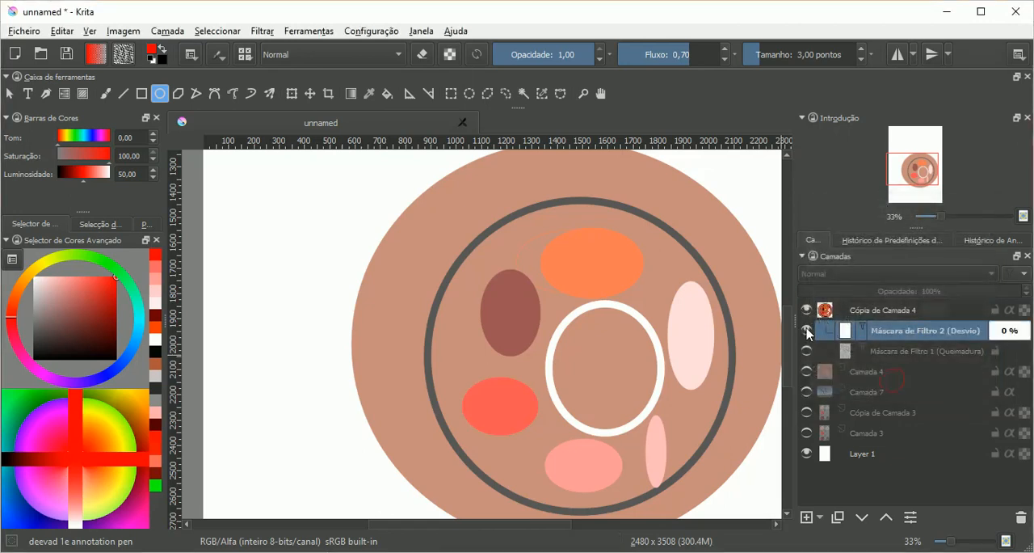
Step: Hide the Desvio mask, show the Queimadura mask and open its properties clear of the ellipses
{"action": "left_click", "coordinate": [805, 331]}
{"action": "left_click", "coordinate": [806, 351]}
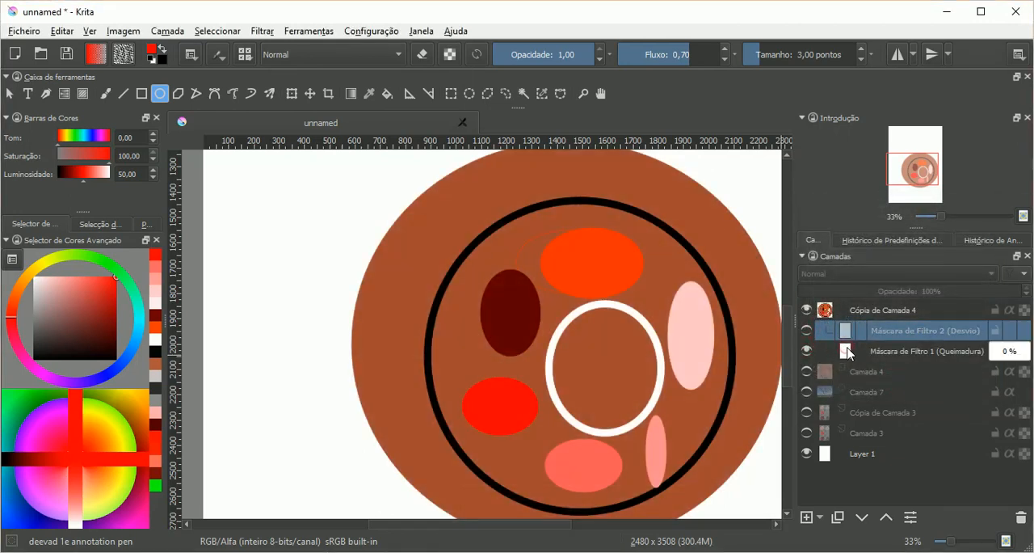
{"action": "left_click", "coordinate": [850, 353]}
{"action": "right_click", "coordinate": [850, 353]}
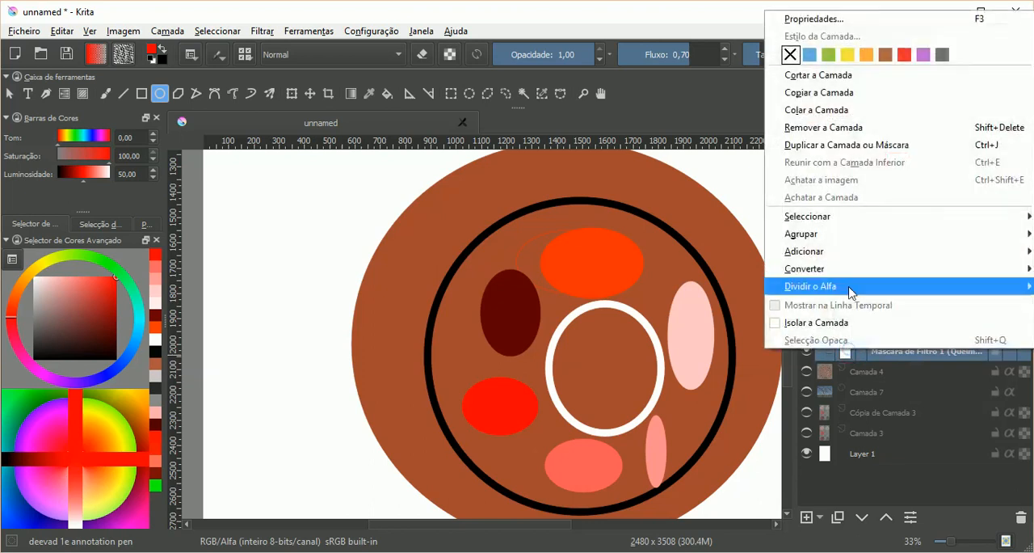
{"action": "left_click", "coordinate": [837, 20]}
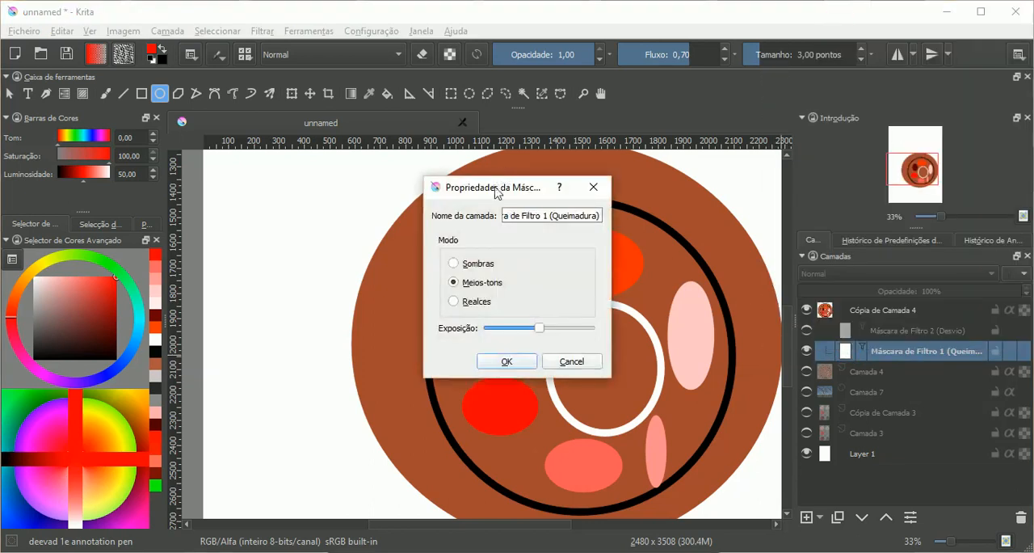
{"action": "left_click_drag", "start_coordinate": [493, 189], "coordinate": [844, 124]}
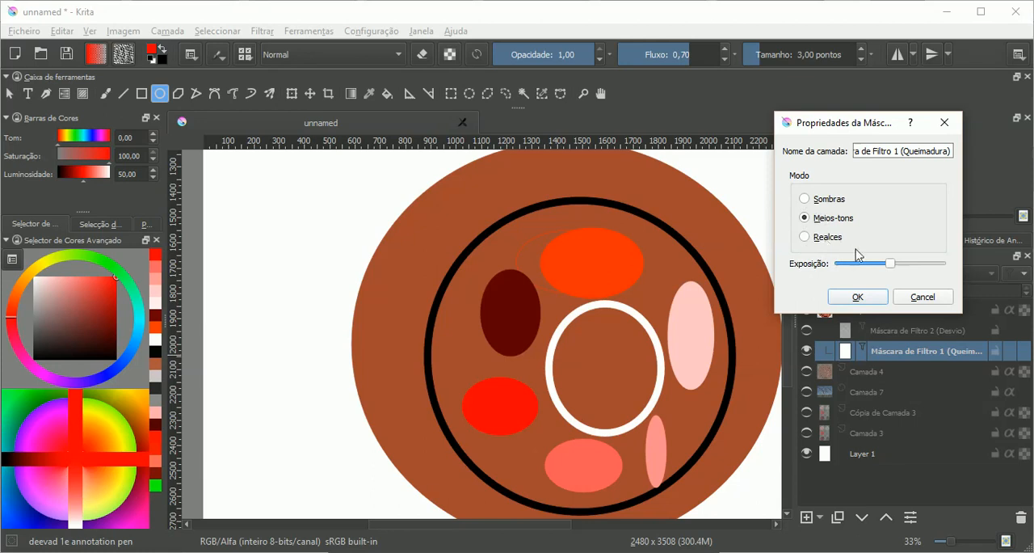
Step: Try the Queimadura mask at minimum and maximum exposure and in the Sombras, Meios-tons and Realces modes, discarding the changes
{"action": "left_click_drag", "start_coordinate": [891, 263], "coordinate": [832, 270]}
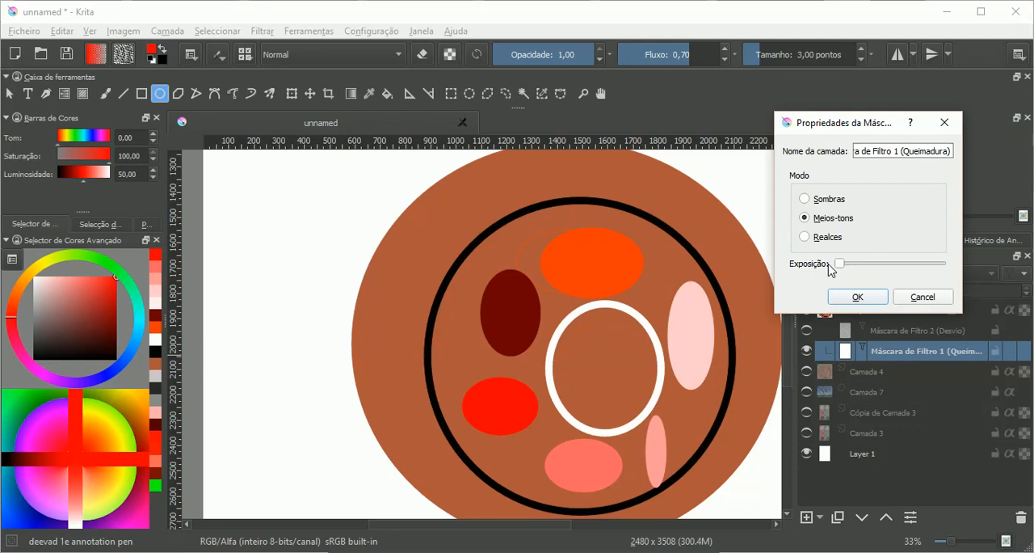
{"action": "left_click_drag", "start_coordinate": [887, 270], "coordinate": [975, 271]}
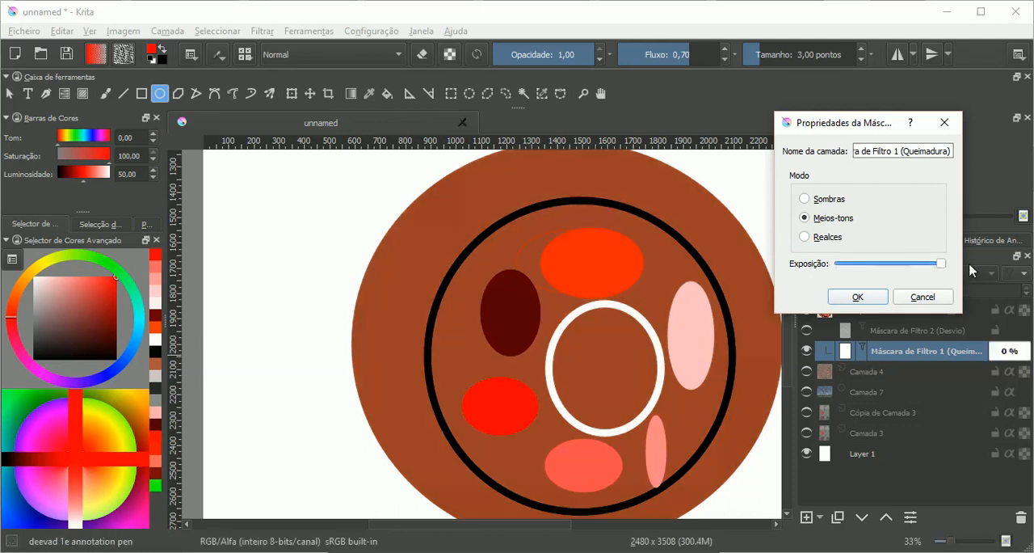
{"action": "left_click", "coordinate": [821, 237]}
{"action": "left_click", "coordinate": [823, 202]}
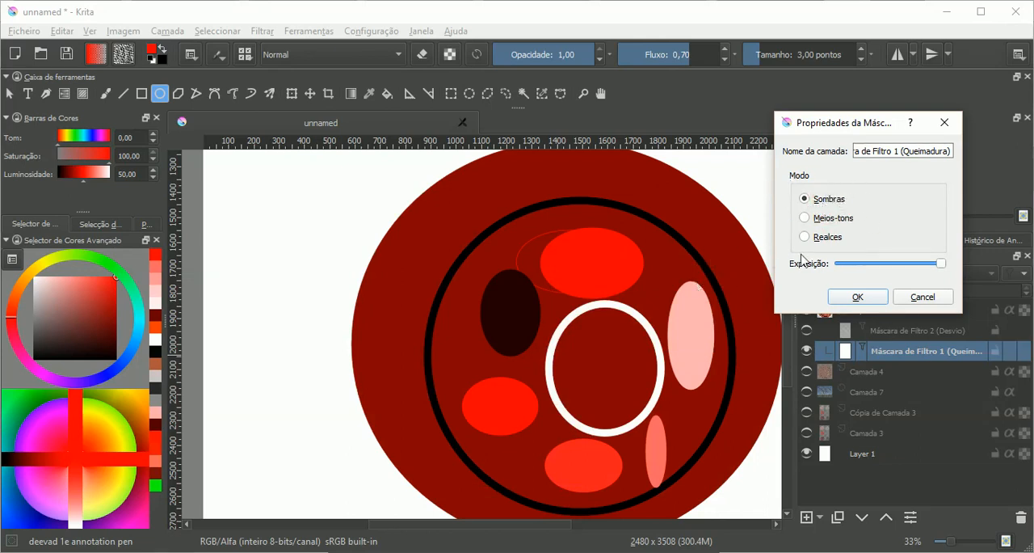
{"action": "left_click", "coordinate": [814, 218]}
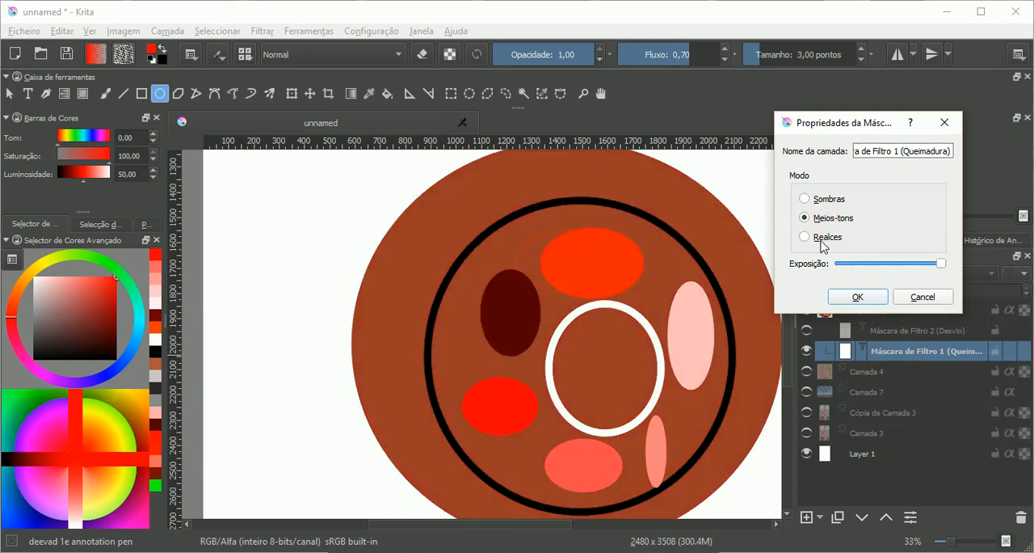
{"action": "left_click", "coordinate": [821, 240]}
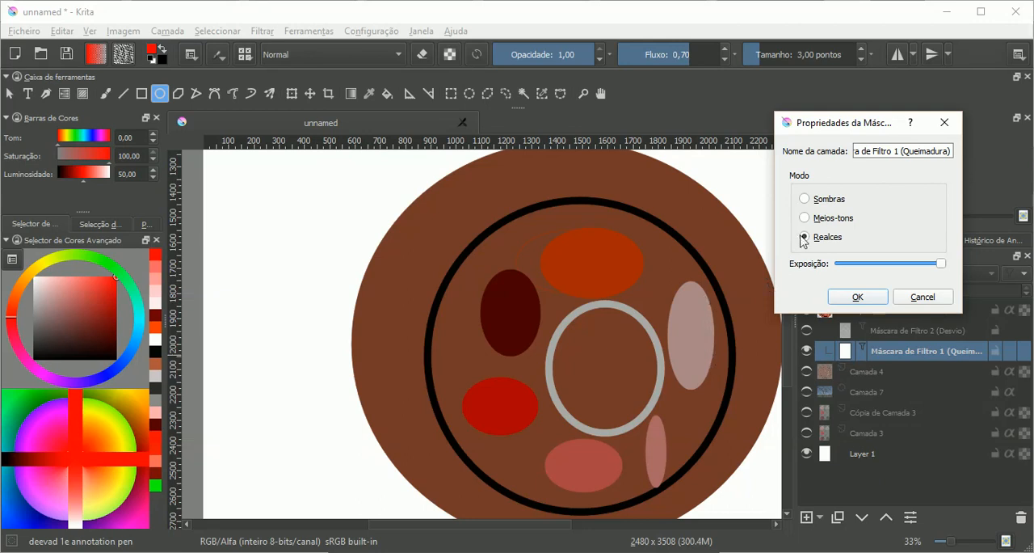
{"action": "left_click", "coordinate": [818, 202]}
{"action": "left_click", "coordinate": [810, 218]}
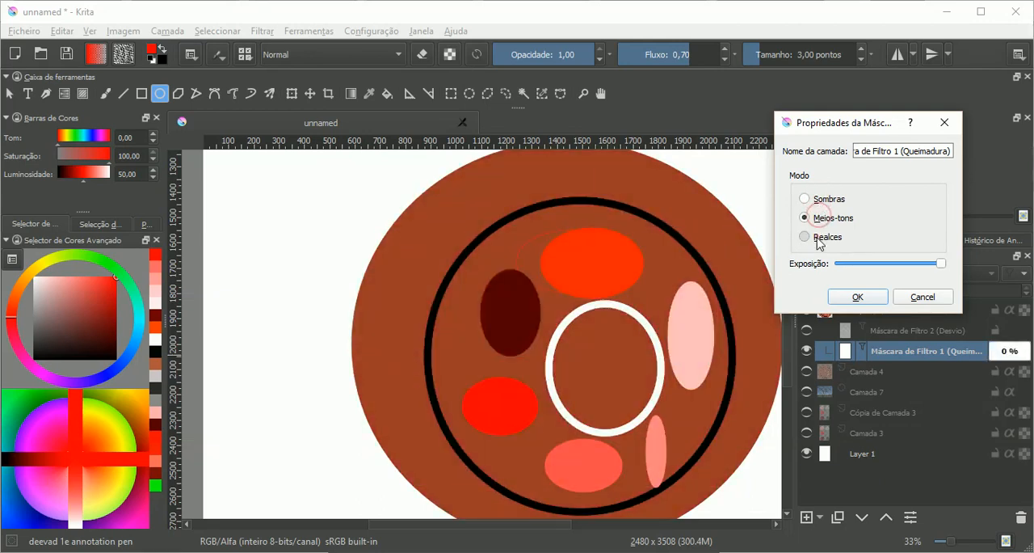
{"action": "left_click", "coordinate": [816, 237]}
{"action": "left_click", "coordinate": [923, 296]}
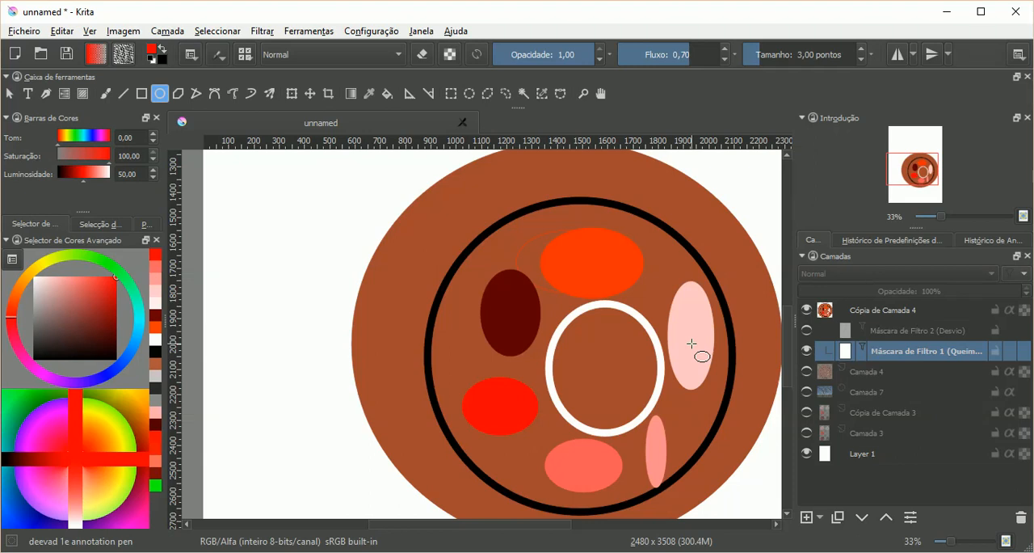
Step: Hide the Queimadura mask and select the Cópia de Camada 4 layer
{"action": "left_click", "coordinate": [806, 351]}
{"action": "left_click", "coordinate": [863, 311]}
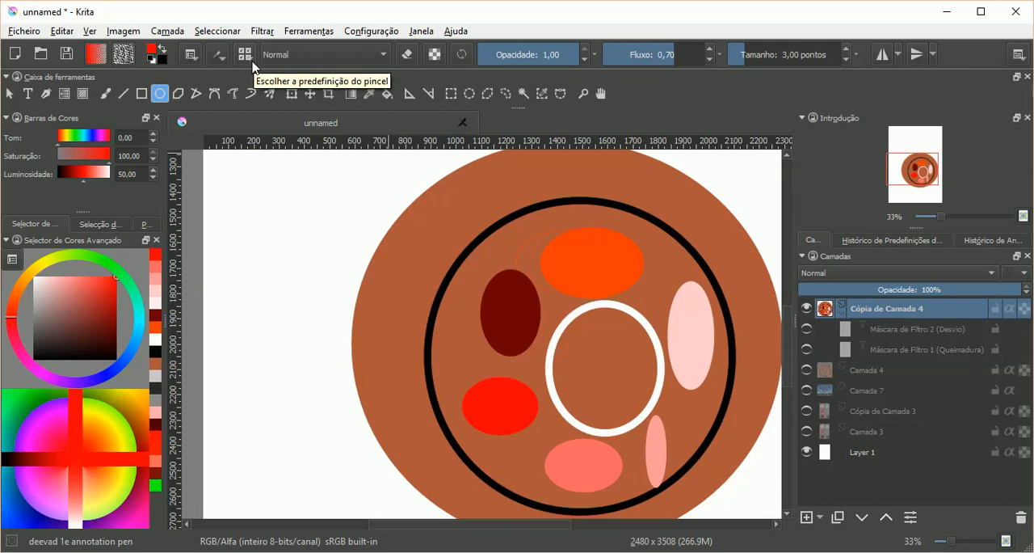
Step: Look at the brush presets, then open the brush editor and switch to the Filtro engine
{"action": "left_click", "coordinate": [246, 57]}
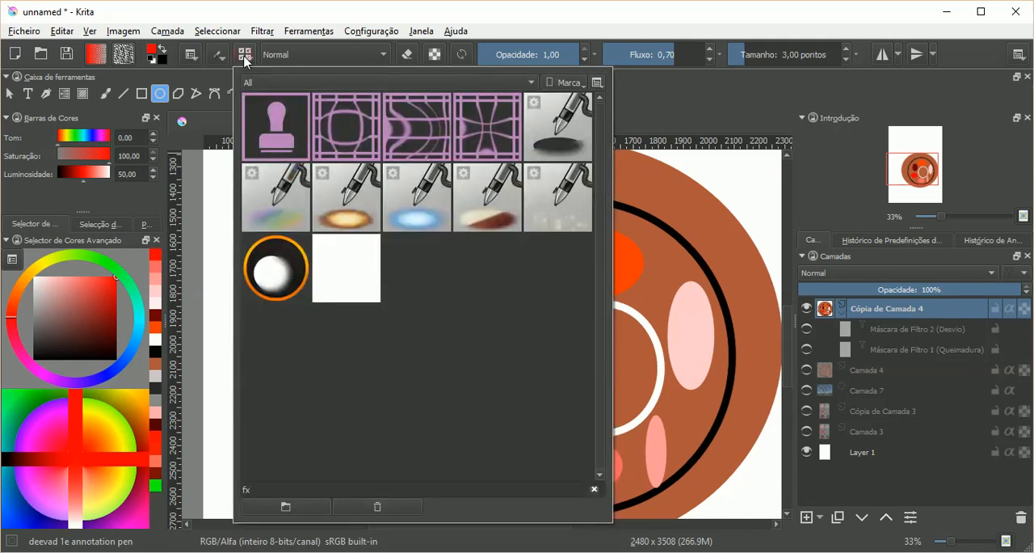
{"action": "left_click", "coordinate": [223, 56]}
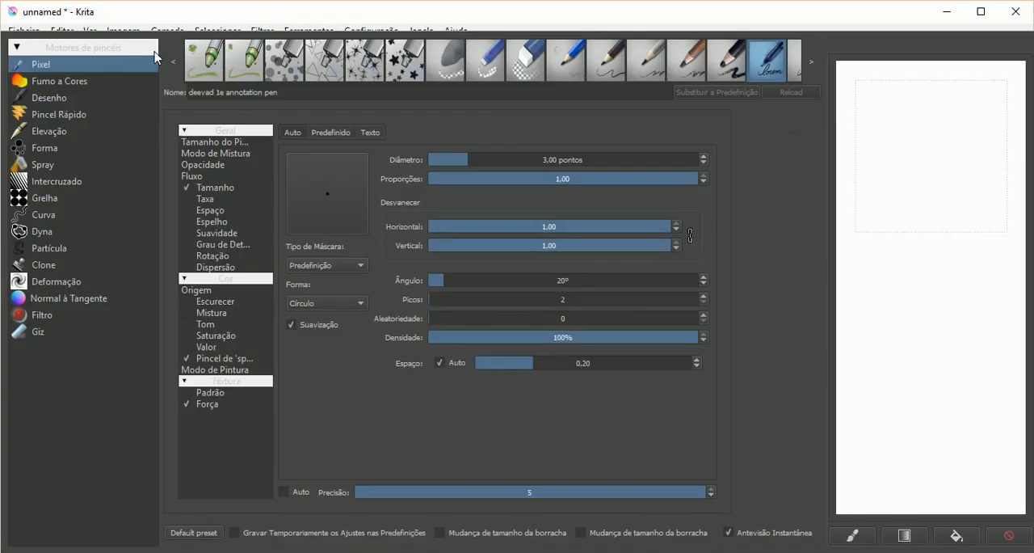
{"action": "left_click", "coordinate": [39, 315]}
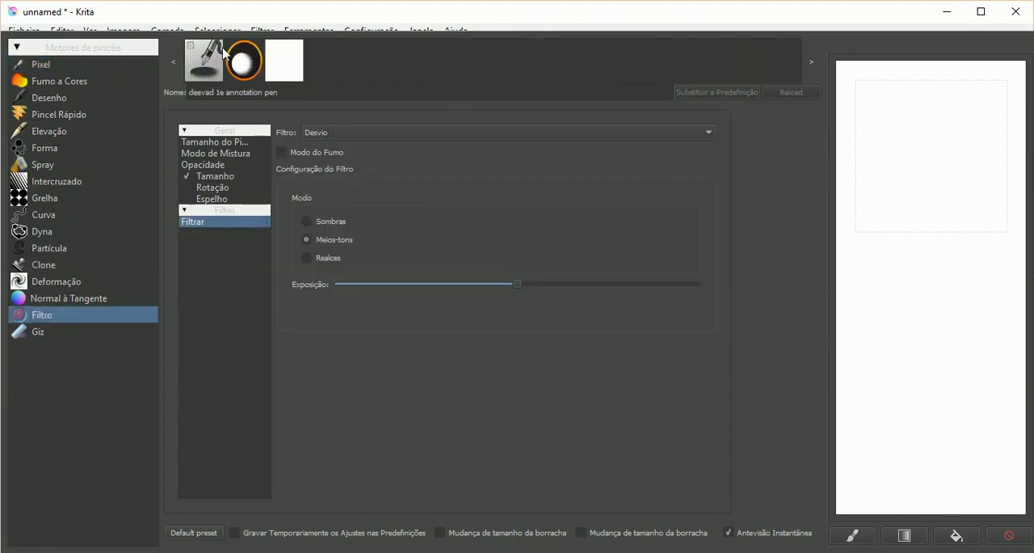
Step: Look over the filters available to the Filtro brush, try the GDquest_FX_Blur preset and load GDquest_FX_Sharpen
{"action": "left_click", "coordinate": [288, 62]}
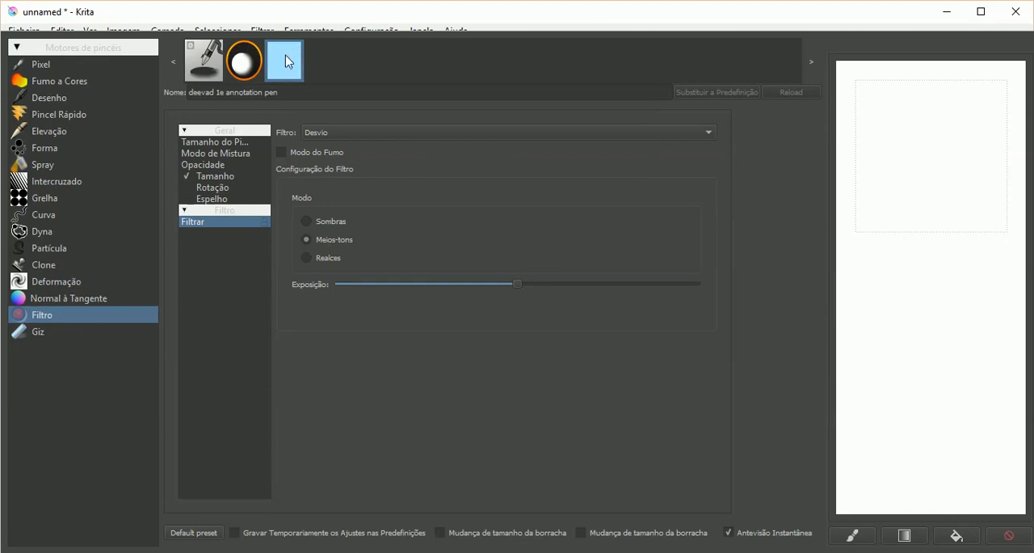
{"action": "mouse_move", "coordinate": [285, 63]}
{"action": "left_click", "coordinate": [331, 131]}
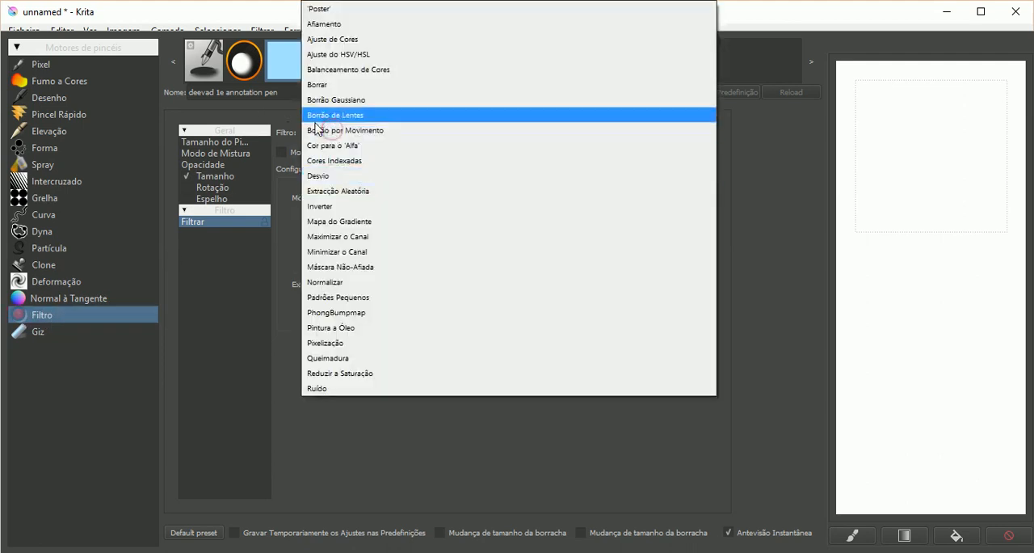
{"action": "left_click", "coordinate": [256, 91]}
{"action": "left_click", "coordinate": [245, 60]}
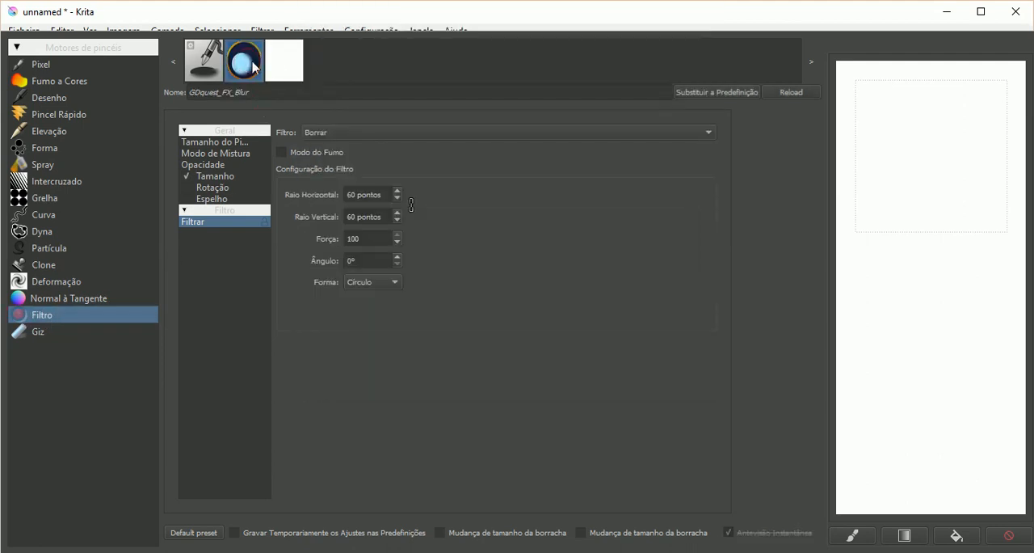
{"action": "left_click", "coordinate": [286, 64]}
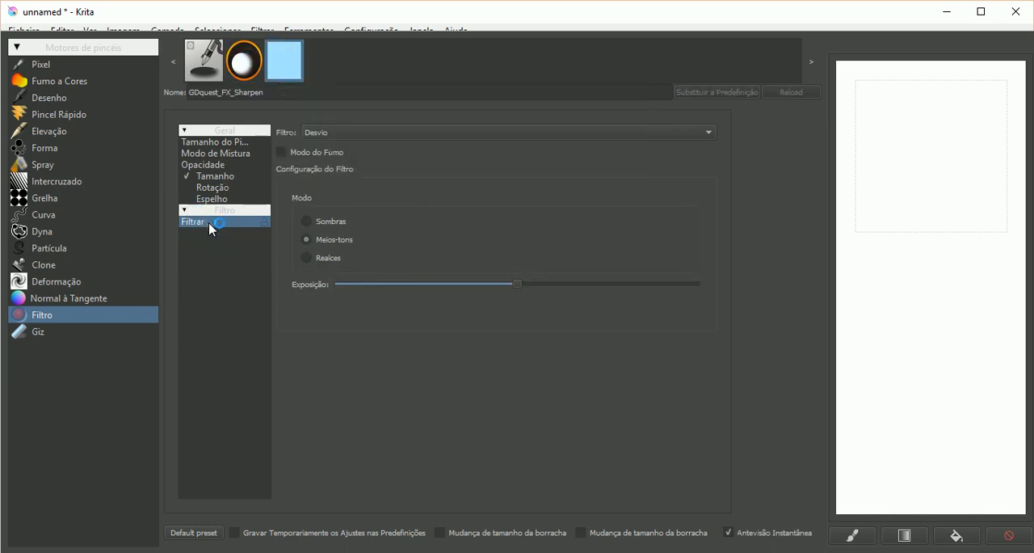
Step: Set the filter brush to the Queimadura filter in Sombras mode, raise its exposure to the maximum and close the brush editor
{"action": "left_click", "coordinate": [367, 132]}
{"action": "left_click", "coordinate": [387, 208]}
{"action": "left_click", "coordinate": [369, 132]}
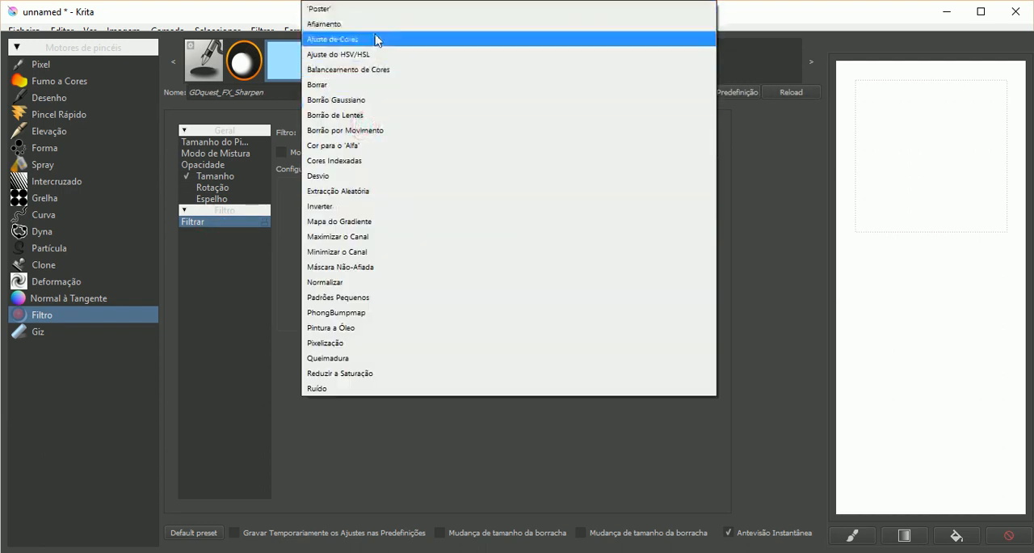
{"action": "left_click", "coordinate": [379, 358]}
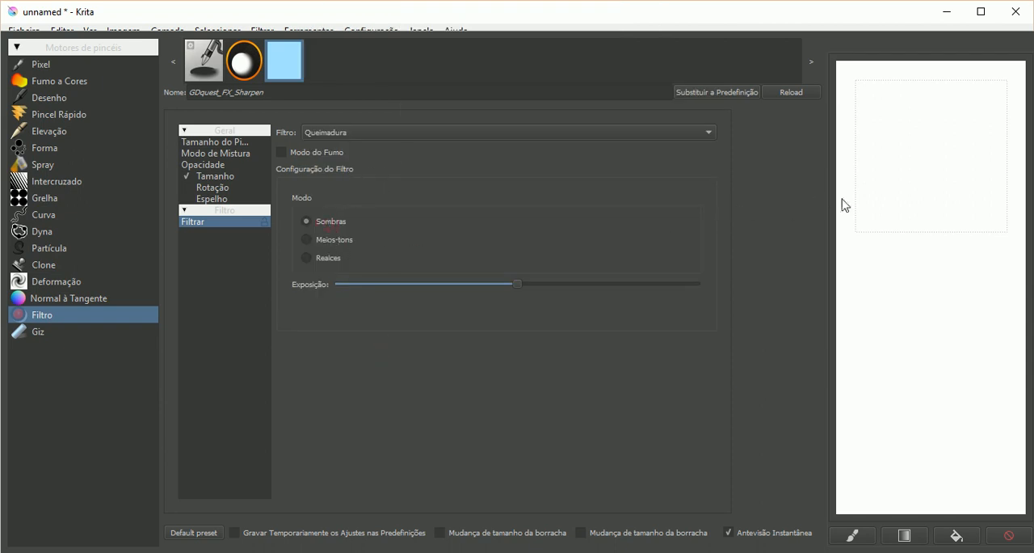
{"action": "left_click", "coordinate": [925, 160]}
{"action": "left_click_drag", "start_coordinate": [525, 292], "coordinate": [626, 295]}
{"action": "left_click", "coordinate": [843, 537]}
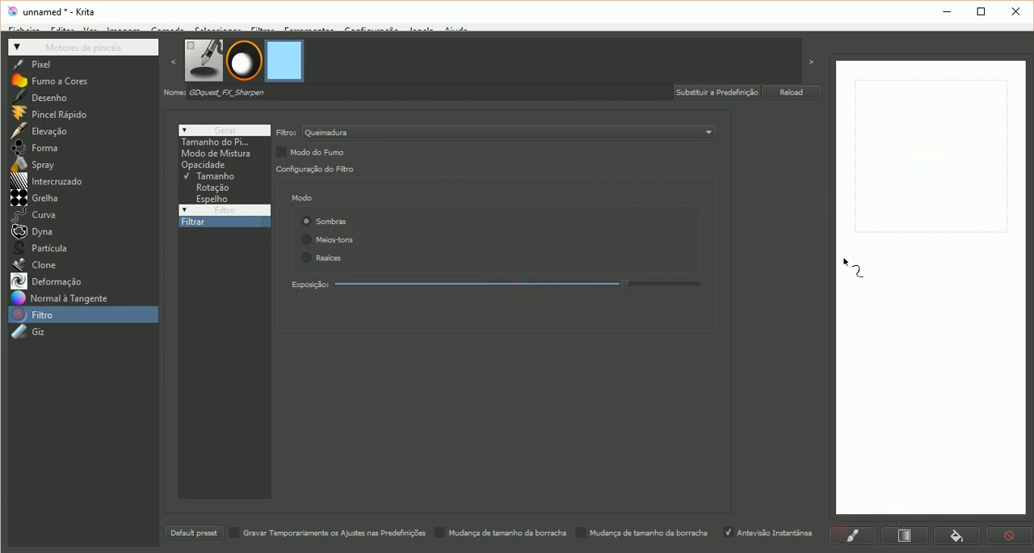
{"action": "left_click", "coordinate": [882, 148]}
{"action": "left_click_drag", "start_coordinate": [646, 287], "coordinate": [702, 291]}
{"action": "left_click", "coordinate": [330, 158]}
{"action": "left_click", "coordinate": [719, 16]}
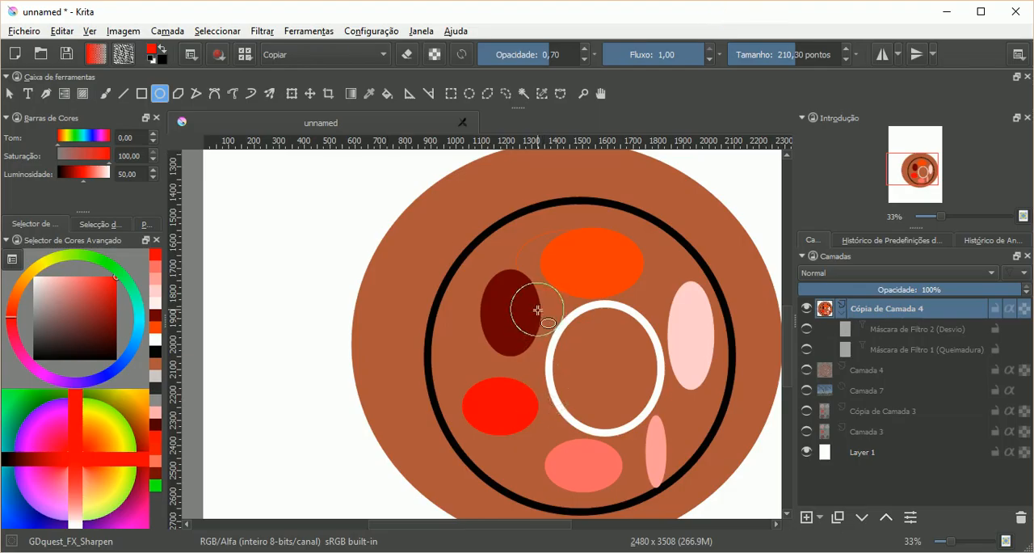
Step: Paint burn strokes with the freehand brush over the brown disc and coloured ellipses on Cópia de Camada 4
{"action": "right_click", "coordinate": [448, 298]}
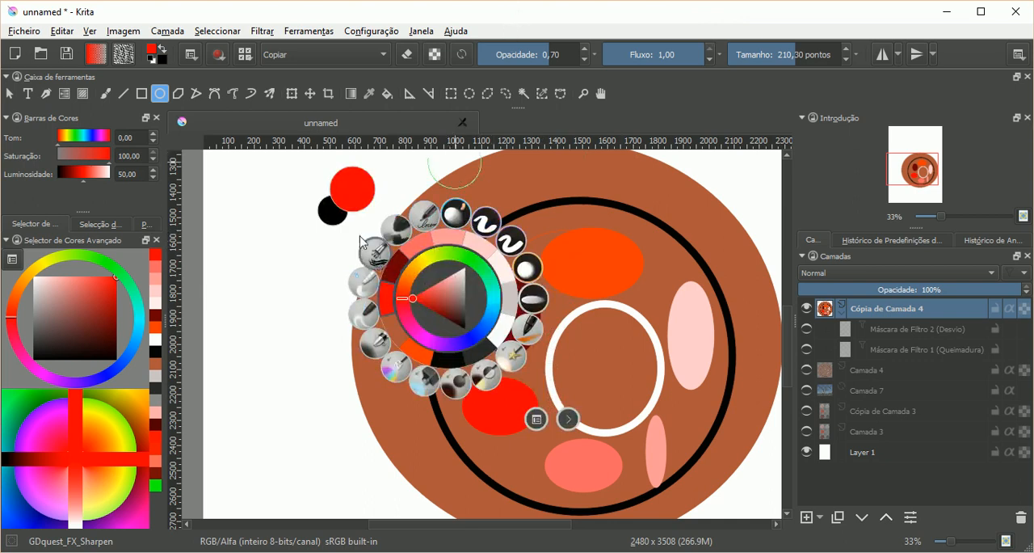
{"action": "left_click", "coordinate": [243, 57]}
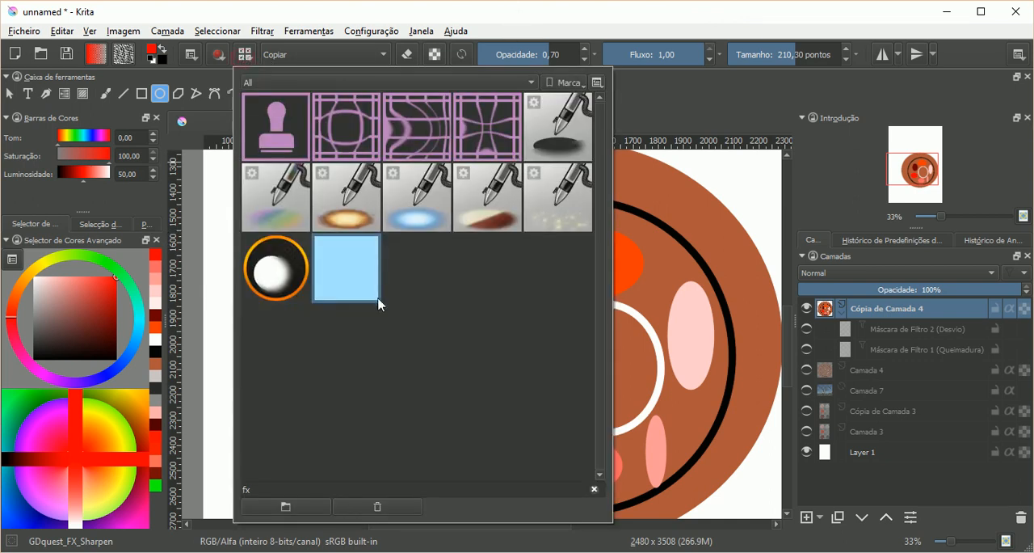
{"action": "left_click", "coordinate": [679, 176]}
{"action": "left_click", "coordinate": [105, 93]}
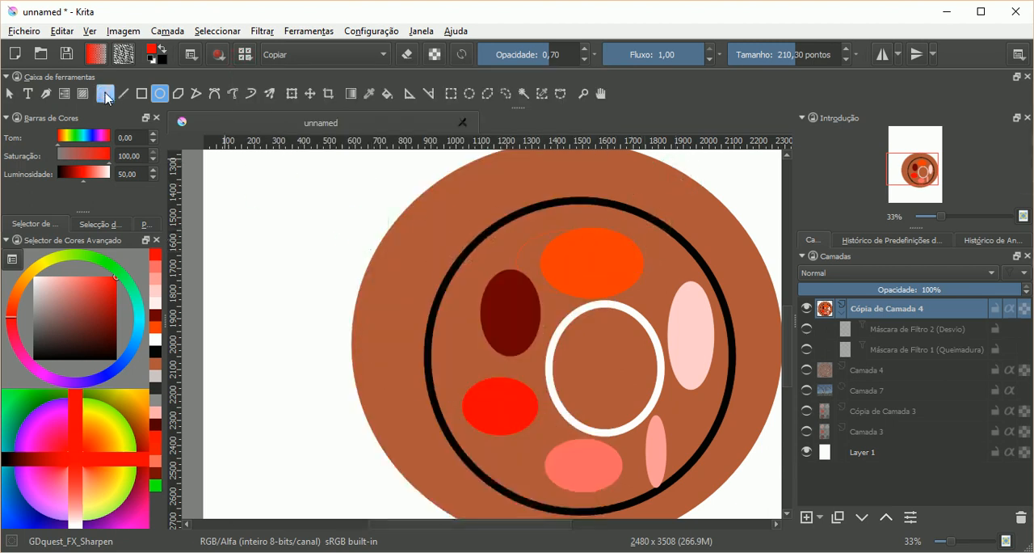
{"action": "mouse_move", "coordinate": [436, 218]}
{"action": "left_mouse_down"}
{"action": "mouse_move", "coordinate": [510, 330]}
{"action": "mouse_move", "coordinate": [588, 369]}
{"action": "mouse_move", "coordinate": [651, 420]}
{"action": "mouse_move", "coordinate": [659, 437]}
{"action": "mouse_move", "coordinate": [650, 456]}
{"action": "mouse_move", "coordinate": [576, 453]}
{"action": "mouse_move", "coordinate": [525, 403]}
{"action": "mouse_move", "coordinate": [524, 344]}
{"action": "mouse_move", "coordinate": [576, 246]}
{"action": "mouse_move", "coordinate": [548, 205]}
{"action": "mouse_move", "coordinate": [521, 219]}
{"action": "mouse_move", "coordinate": [545, 222]}
{"action": "mouse_move", "coordinate": [563, 244]}
{"action": "mouse_move", "coordinate": [563, 268]}
{"action": "mouse_move", "coordinate": [550, 286]}
{"action": "mouse_move", "coordinate": [496, 296]}
{"action": "mouse_move", "coordinate": [487, 322]}
{"action": "mouse_move", "coordinate": [529, 394]}
{"action": "mouse_move", "coordinate": [585, 420]}
{"action": "mouse_move", "coordinate": [620, 399]}
{"action": "left_mouse_up"}
{"action": "mouse_move", "coordinate": [462, 207]}
{"action": "left_mouse_down"}
{"action": "mouse_move", "coordinate": [410, 277]}
{"action": "mouse_move", "coordinate": [477, 217]}
{"action": "mouse_move", "coordinate": [404, 281]}
{"action": "mouse_move", "coordinate": [466, 207]}
{"action": "mouse_move", "coordinate": [410, 281]}
{"action": "mouse_move", "coordinate": [488, 200]}
{"action": "mouse_move", "coordinate": [434, 257]}
{"action": "mouse_move", "coordinate": [403, 318]}
{"action": "mouse_move", "coordinate": [497, 293]}
{"action": "mouse_move", "coordinate": [473, 420]}
{"action": "mouse_move", "coordinate": [508, 465]}
{"action": "mouse_move", "coordinate": [677, 495]}
{"action": "mouse_move", "coordinate": [753, 437]}
{"action": "mouse_move", "coordinate": [700, 394]}
{"action": "mouse_move", "coordinate": [657, 402]}
{"action": "mouse_move", "coordinate": [616, 374]}
{"action": "mouse_move", "coordinate": [605, 317]}
{"action": "left_mouse_up"}
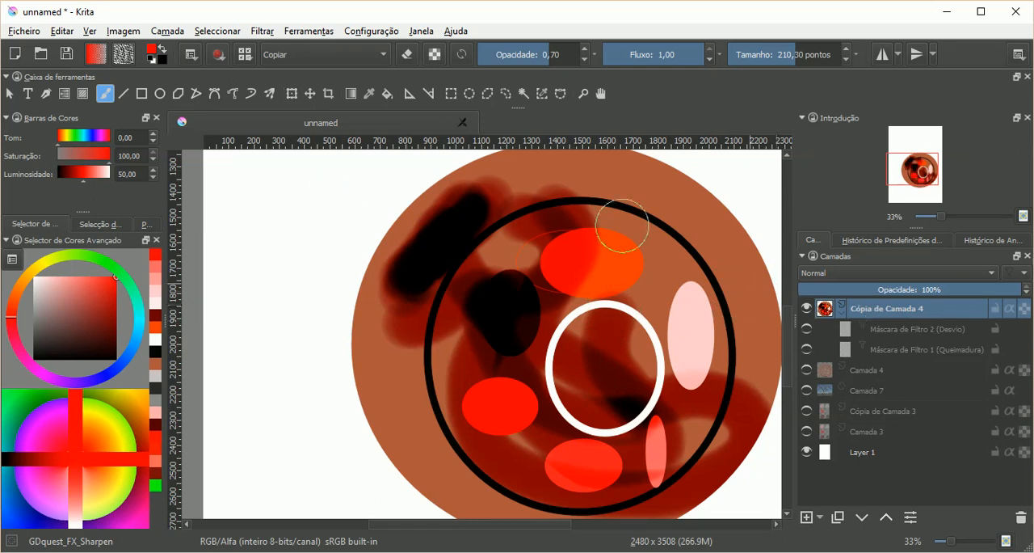
Step: Switch the filter brush to the Desvio filter in Sombras mode with maximum exposure and close the brush editor
{"action": "left_click", "coordinate": [244, 55]}
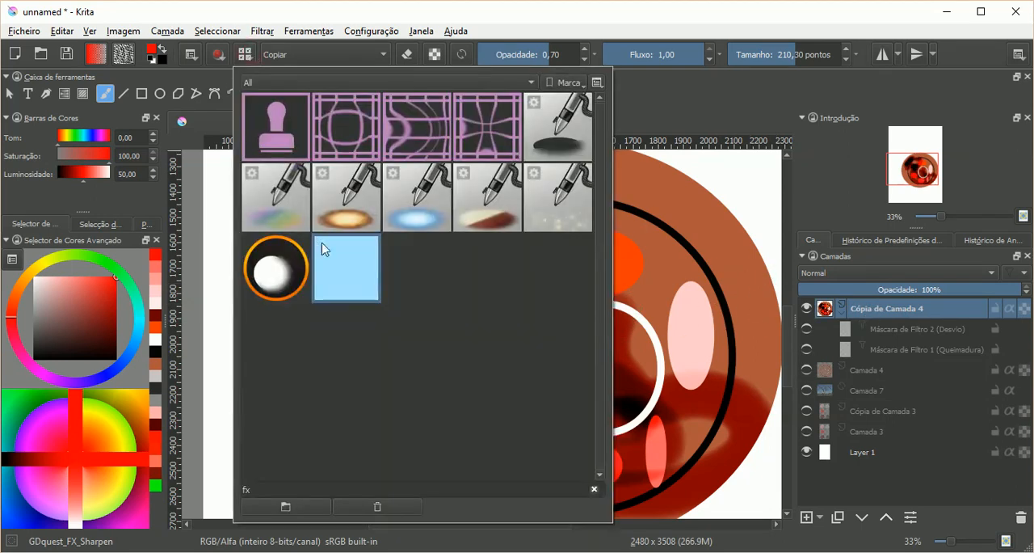
{"action": "left_click", "coordinate": [218, 55]}
{"action": "left_click", "coordinate": [218, 57]}
{"action": "left_click", "coordinate": [347, 131]}
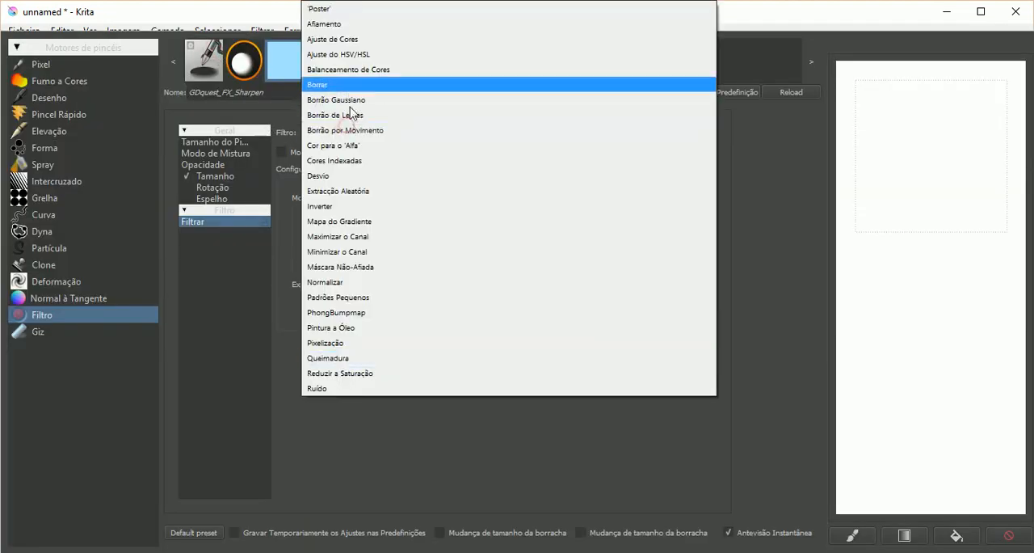
{"action": "left_click", "coordinate": [337, 176]}
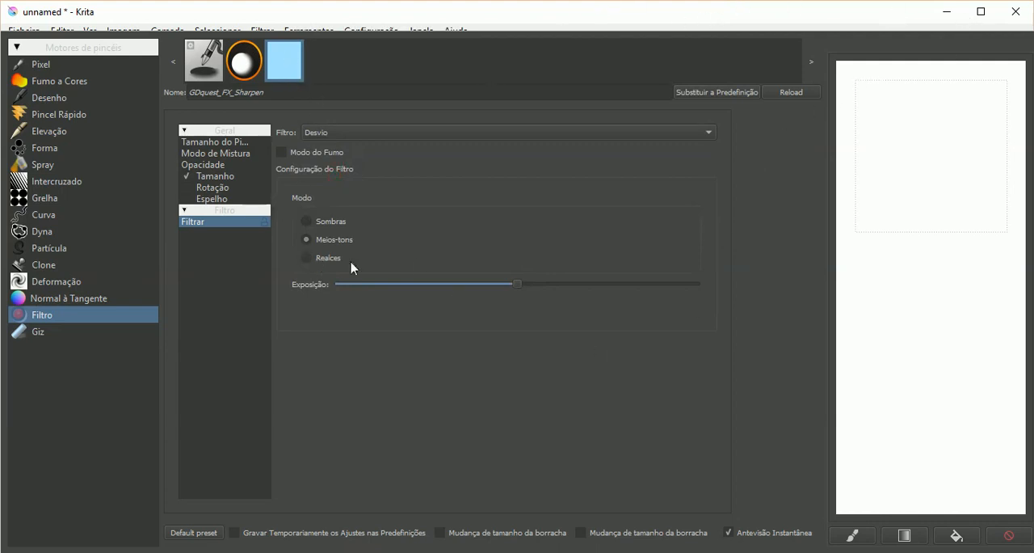
{"action": "left_click_drag", "start_coordinate": [526, 290], "coordinate": [717, 288]}
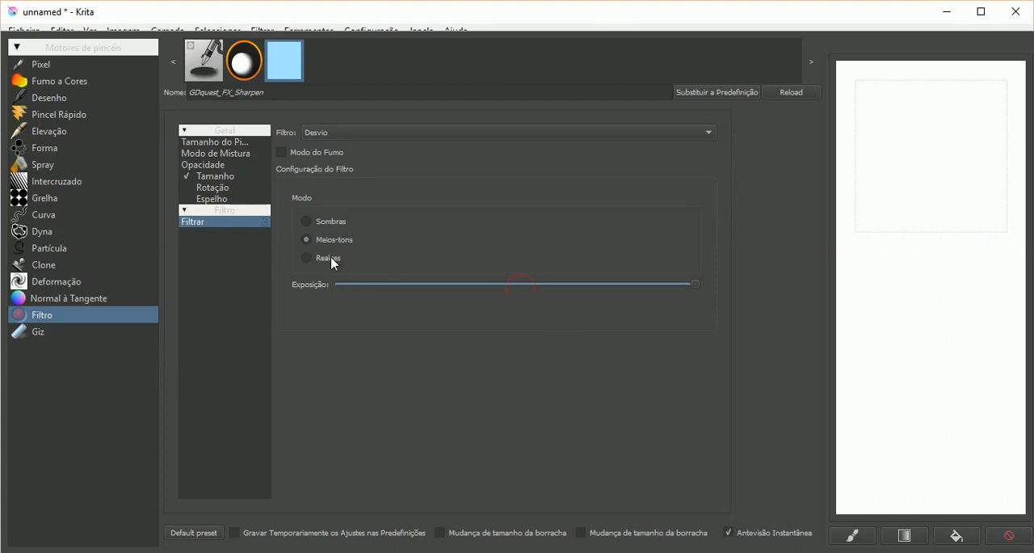
{"action": "left_click", "coordinate": [321, 223]}
{"action": "left_click", "coordinate": [582, 7]}
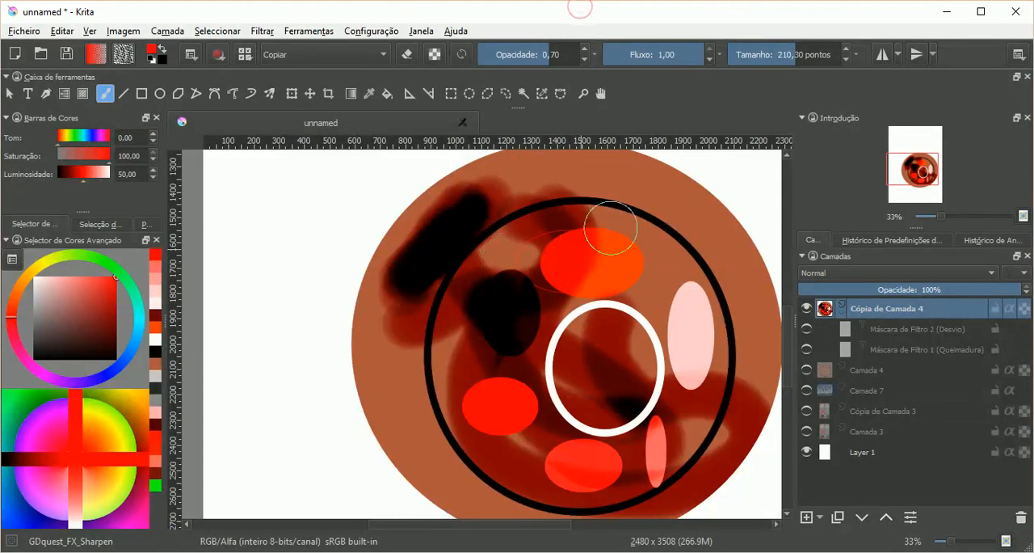
Step: Paint dodge strokes over the darkened areas of the disc on Cópia de Camada 4
{"action": "mouse_move", "coordinate": [627, 186]}
{"action": "left_mouse_down"}
{"action": "mouse_move", "coordinate": [511, 245]}
{"action": "mouse_move", "coordinate": [469, 302]}
{"action": "mouse_move", "coordinate": [476, 324]}
{"action": "mouse_move", "coordinate": [508, 330]}
{"action": "mouse_move", "coordinate": [516, 385]}
{"action": "mouse_move", "coordinate": [501, 431]}
{"action": "mouse_move", "coordinate": [522, 445]}
{"action": "mouse_move", "coordinate": [638, 410]}
{"action": "mouse_move", "coordinate": [718, 408]}
{"action": "mouse_move", "coordinate": [743, 396]}
{"action": "mouse_move", "coordinate": [739, 386]}
{"action": "mouse_move", "coordinate": [649, 380]}
{"action": "mouse_move", "coordinate": [554, 399]}
{"action": "mouse_move", "coordinate": [505, 380]}
{"action": "left_mouse_up"}
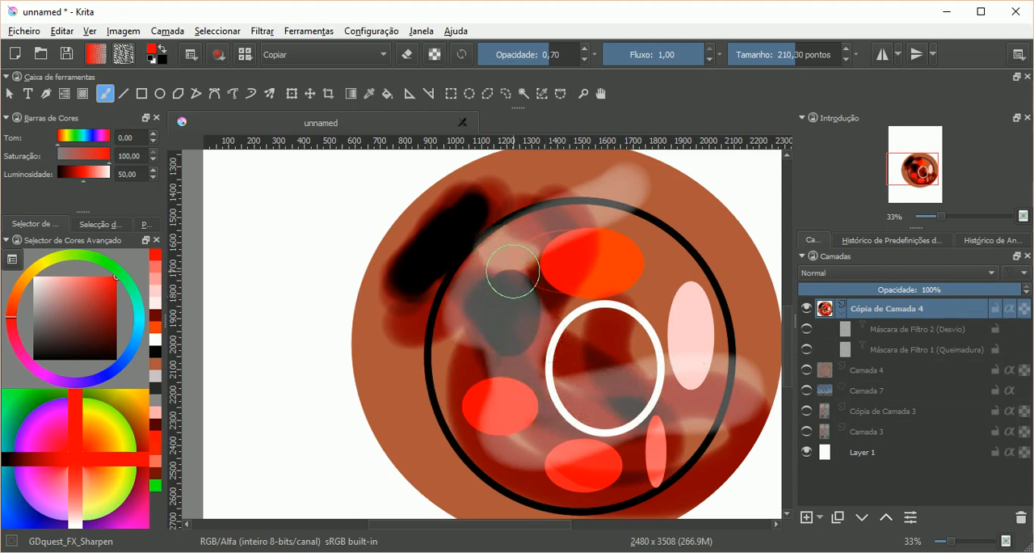
{"action": "mouse_move", "coordinate": [506, 164]}
{"action": "left_mouse_down"}
{"action": "mouse_move", "coordinate": [407, 286]}
{"action": "mouse_move", "coordinate": [515, 193]}
{"action": "mouse_move", "coordinate": [424, 259]}
{"action": "mouse_move", "coordinate": [452, 261]}
{"action": "mouse_move", "coordinate": [488, 198]}
{"action": "mouse_move", "coordinate": [523, 231]}
{"action": "mouse_move", "coordinate": [464, 302]}
{"action": "mouse_move", "coordinate": [484, 303]}
{"action": "mouse_move", "coordinate": [512, 231]}
{"action": "mouse_move", "coordinate": [467, 323]}
{"action": "mouse_move", "coordinate": [517, 242]}
{"action": "mouse_move", "coordinate": [484, 307]}
{"action": "mouse_move", "coordinate": [465, 315]}
{"action": "mouse_move", "coordinate": [485, 277]}
{"action": "left_mouse_up"}
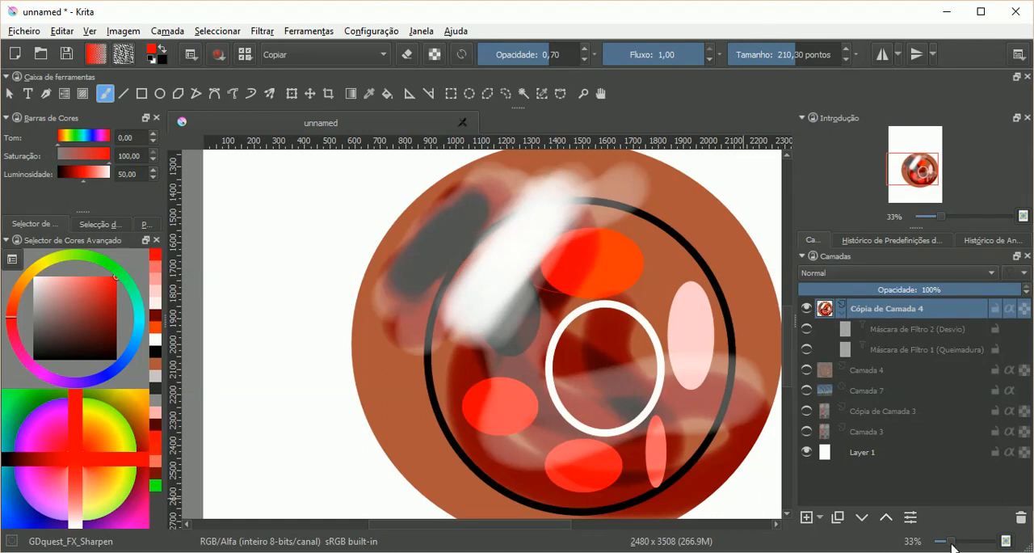
Step: Hide Cópia de Camada 4, then show and select the tree photo layer Camada 7
{"action": "left_click", "coordinate": [808, 310]}
{"action": "left_click", "coordinate": [807, 390]}
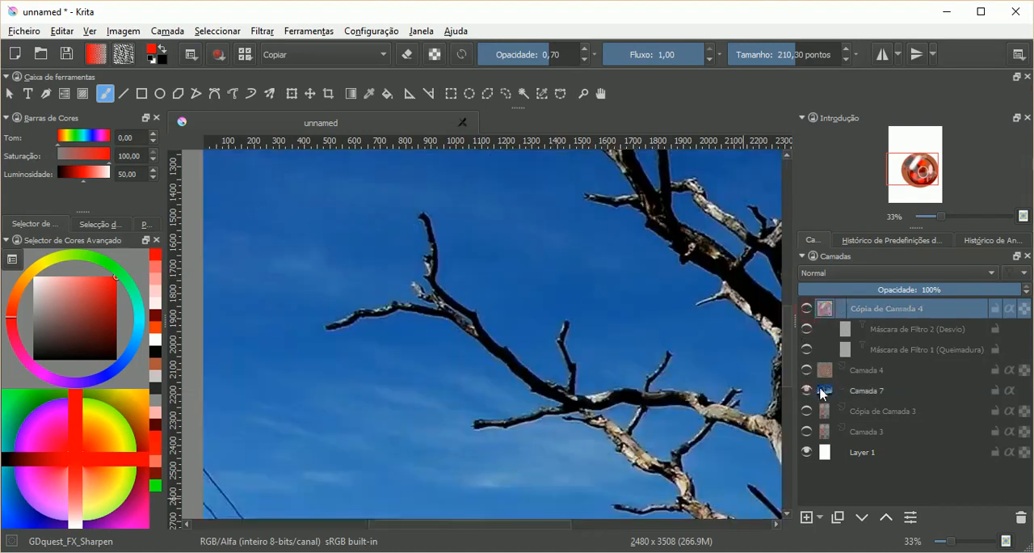
{"action": "left_click", "coordinate": [827, 393]}
{"action": "mouse_move", "coordinate": [521, 528]}
{"action": "left_mouse_down"}
{"action": "mouse_move", "coordinate": [575, 530]}
{"action": "mouse_move", "coordinate": [545, 526]}
{"action": "left_mouse_up"}
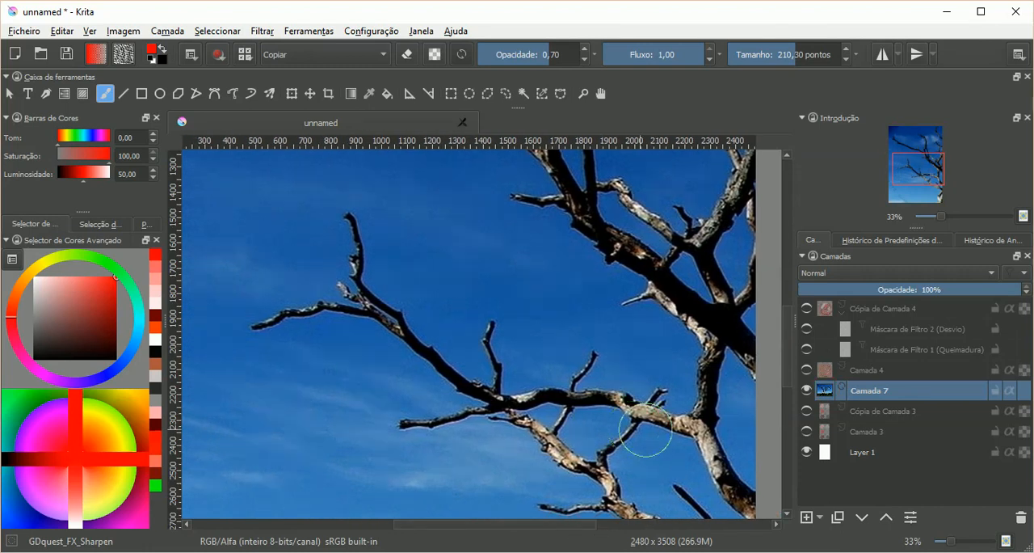
{"action": "scroll", "coordinate": [638, 443], "scroll_direction": "up", "scroll_amount": 4}
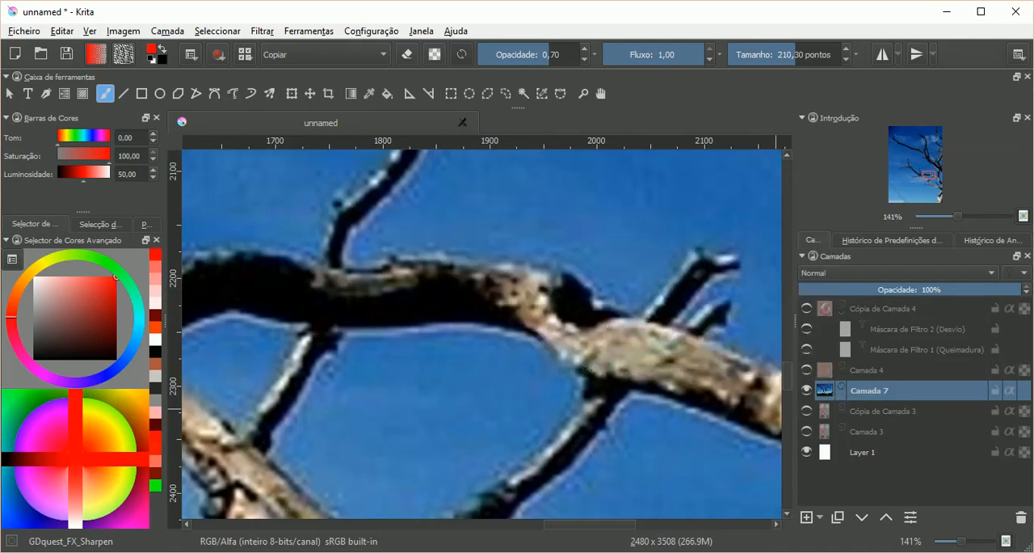
{"action": "scroll", "coordinate": [670, 381], "scroll_direction": "down", "scroll_amount": 4}
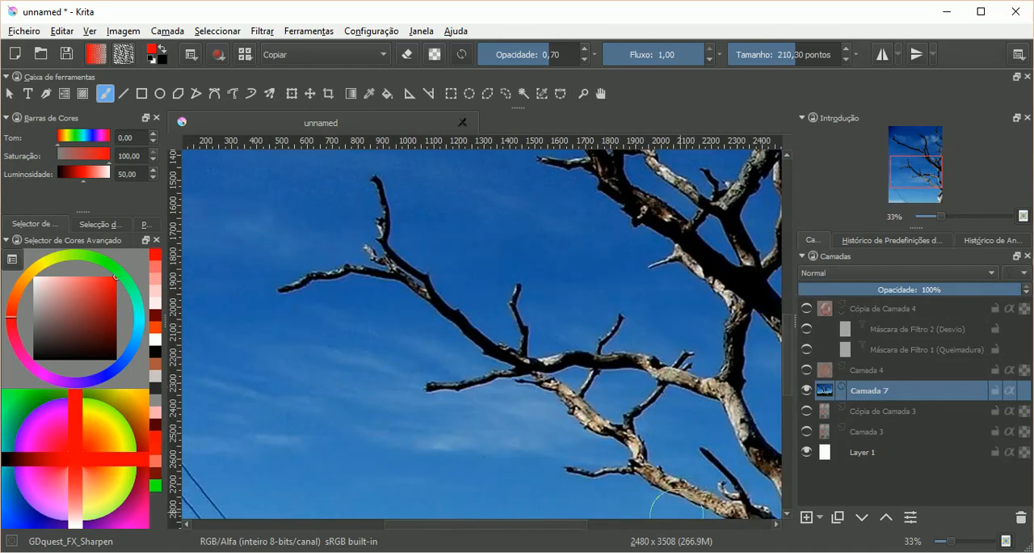
{"action": "mouse_move", "coordinate": [574, 523]}
{"action": "left_mouse_down"}
{"action": "mouse_move", "coordinate": [610, 526]}
{"action": "mouse_move", "coordinate": [574, 525]}
{"action": "left_mouse_up"}
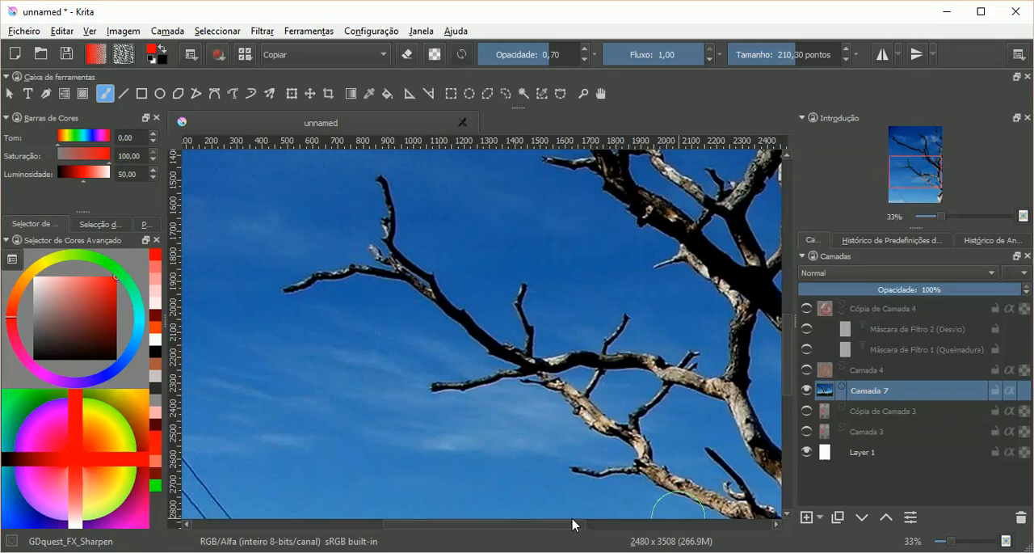
{"action": "left_click", "coordinate": [819, 517]}
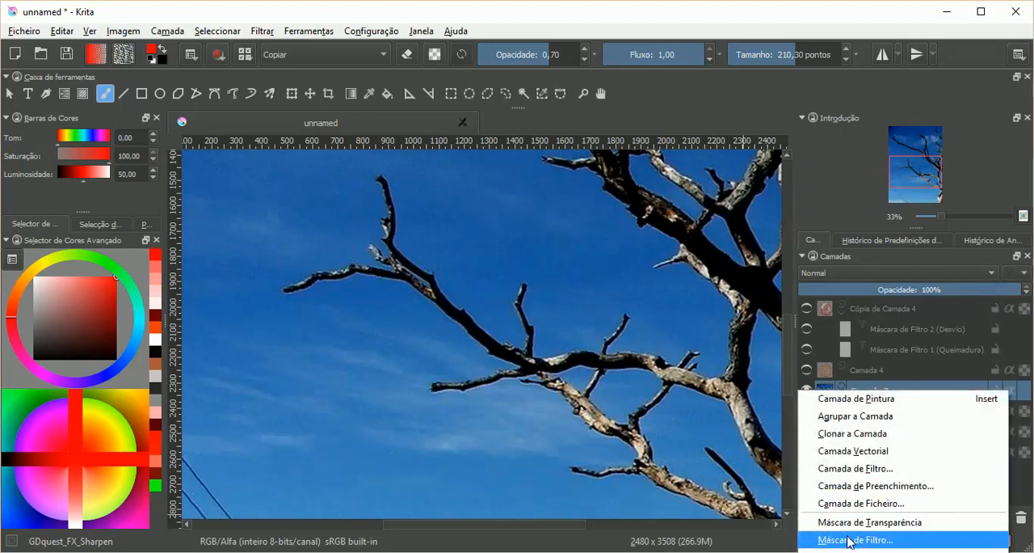
{"action": "left_click", "coordinate": [848, 539]}
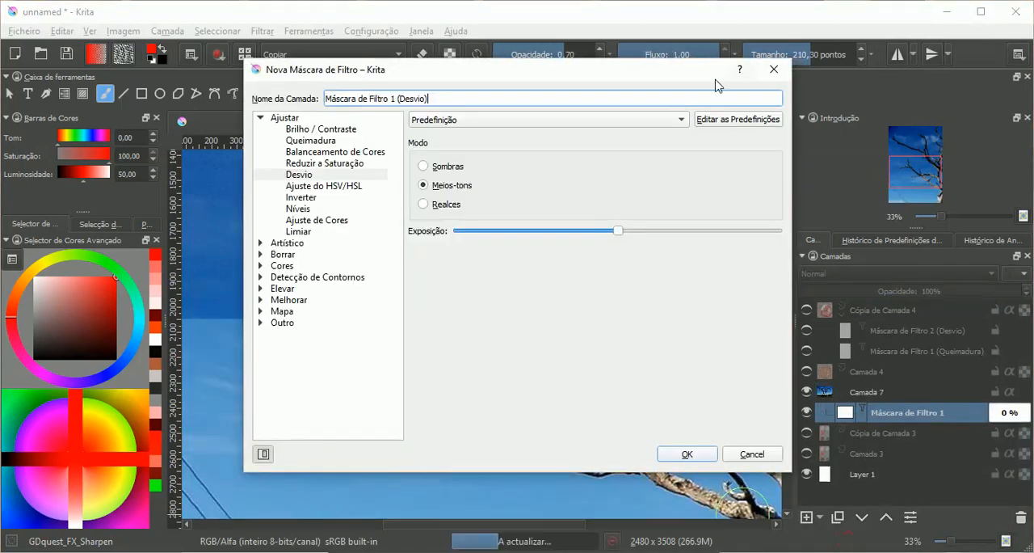
{"action": "left_click", "coordinate": [773, 81]}
Step: Add a Queimadura filter layer above Camada 7 in Meios-tons mode with the exposure at maximum
{"action": "left_click", "coordinate": [820, 517]}
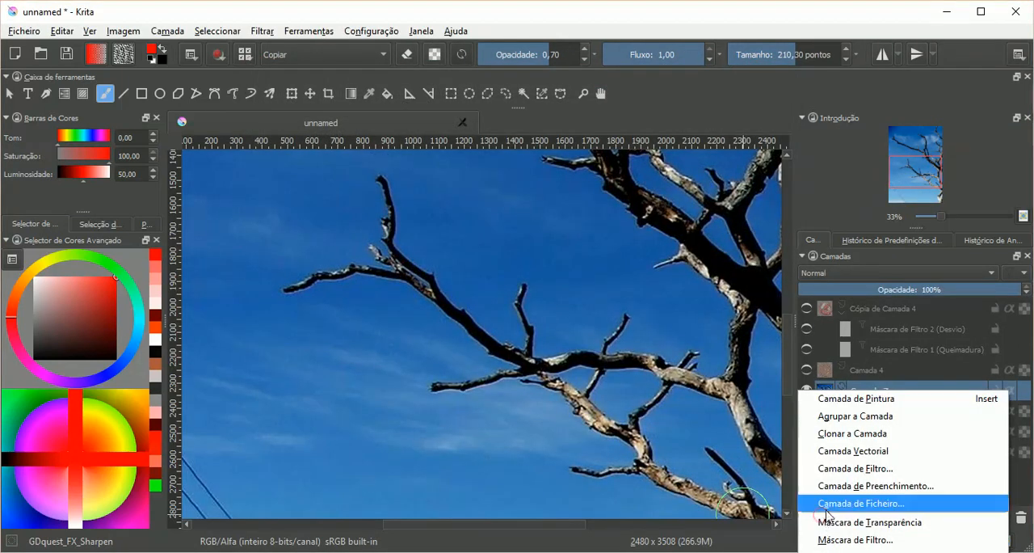
{"action": "left_click", "coordinate": [832, 468]}
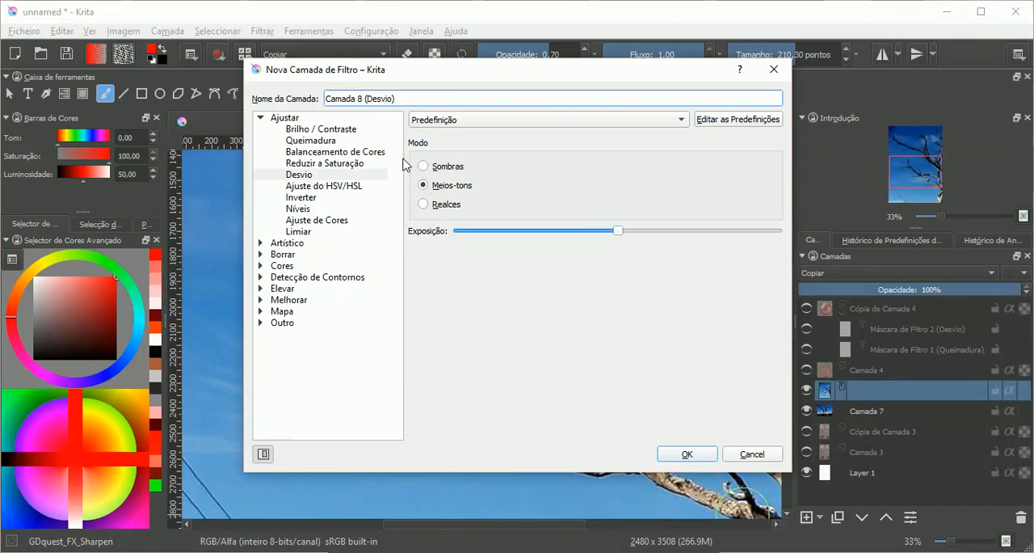
{"action": "left_click", "coordinate": [331, 142]}
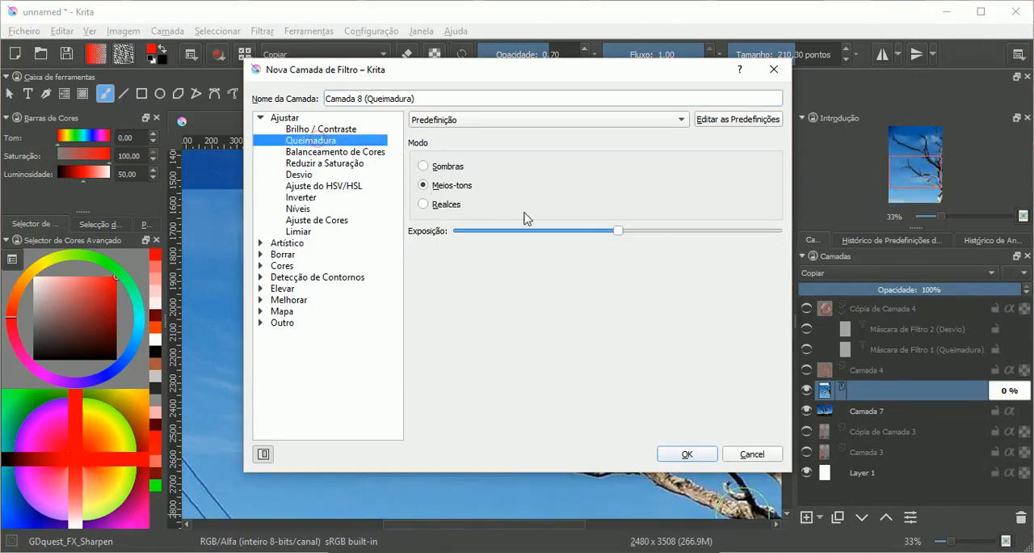
{"action": "left_click_drag", "start_coordinate": [618, 232], "coordinate": [785, 239]}
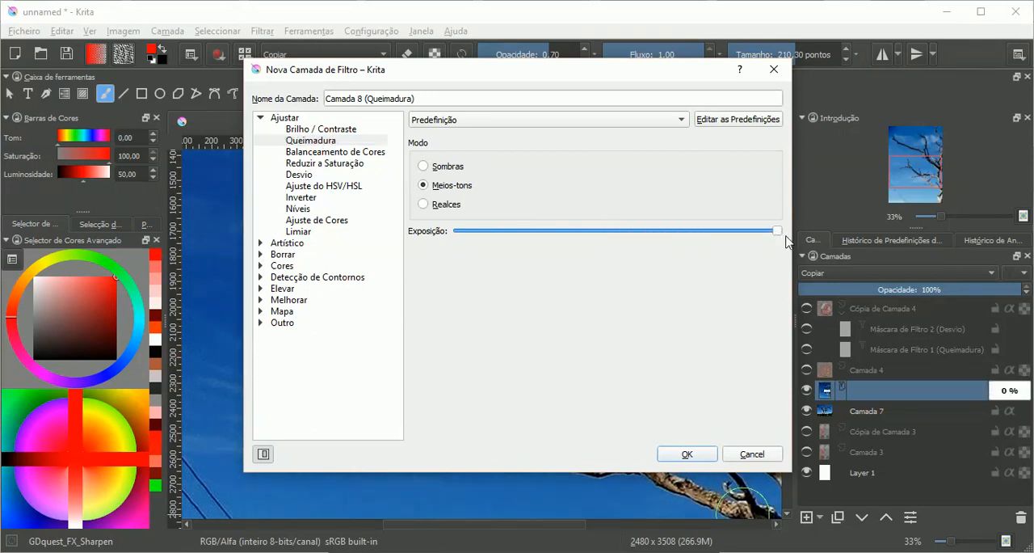
{"action": "left_click_drag", "start_coordinate": [503, 76], "coordinate": [198, 102]}
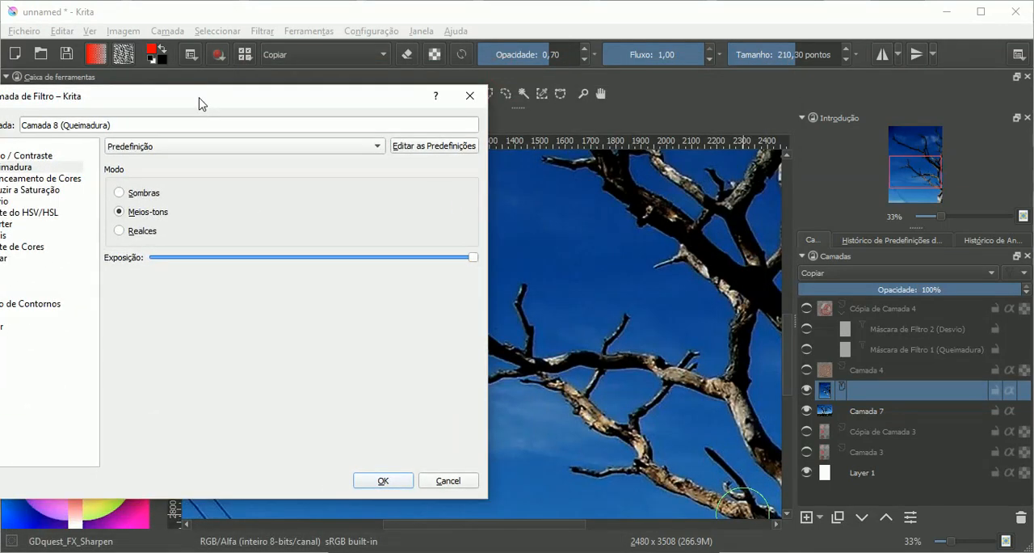
{"action": "left_click", "coordinate": [194, 260]}
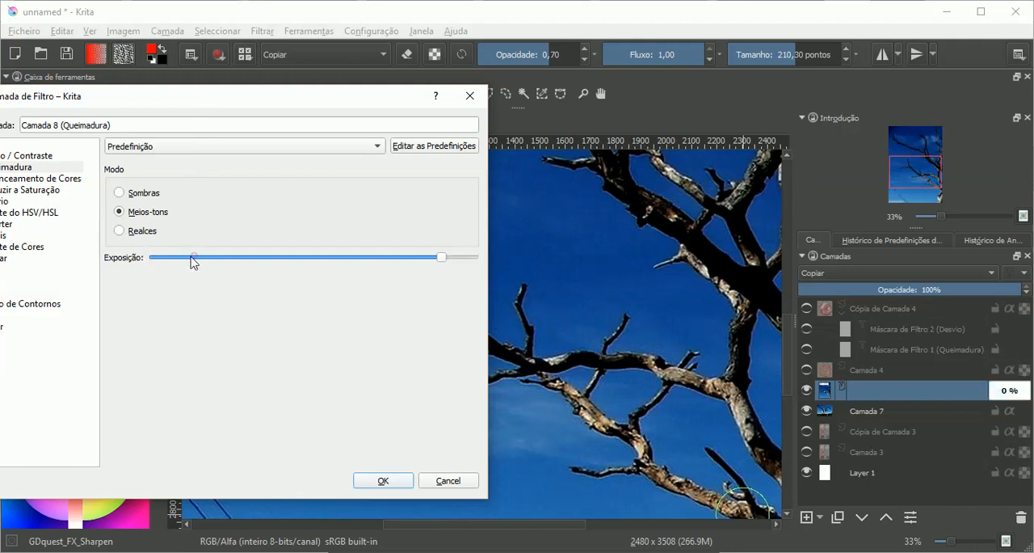
{"action": "left_click_drag", "start_coordinate": [379, 260], "coordinate": [485, 260]}
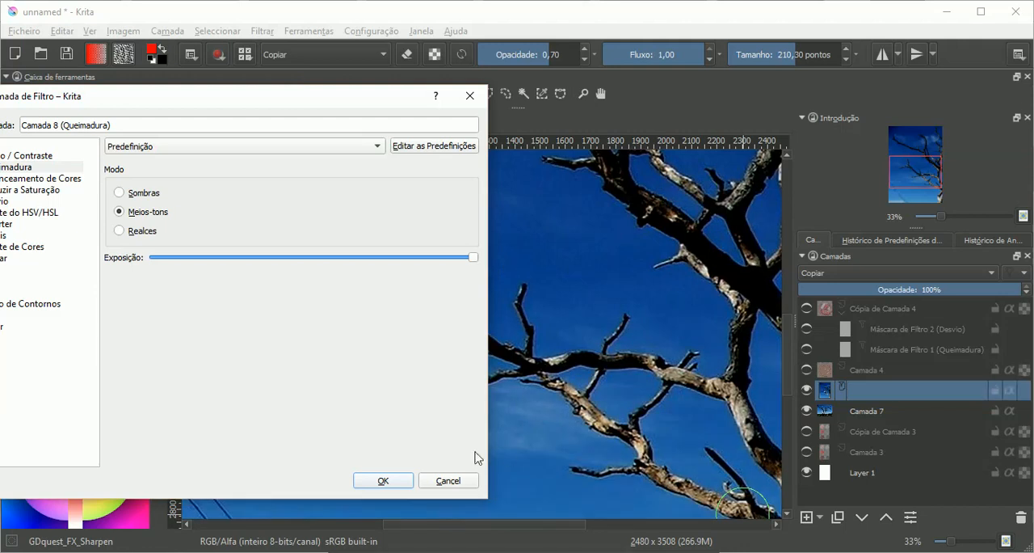
{"action": "left_click", "coordinate": [383, 481]}
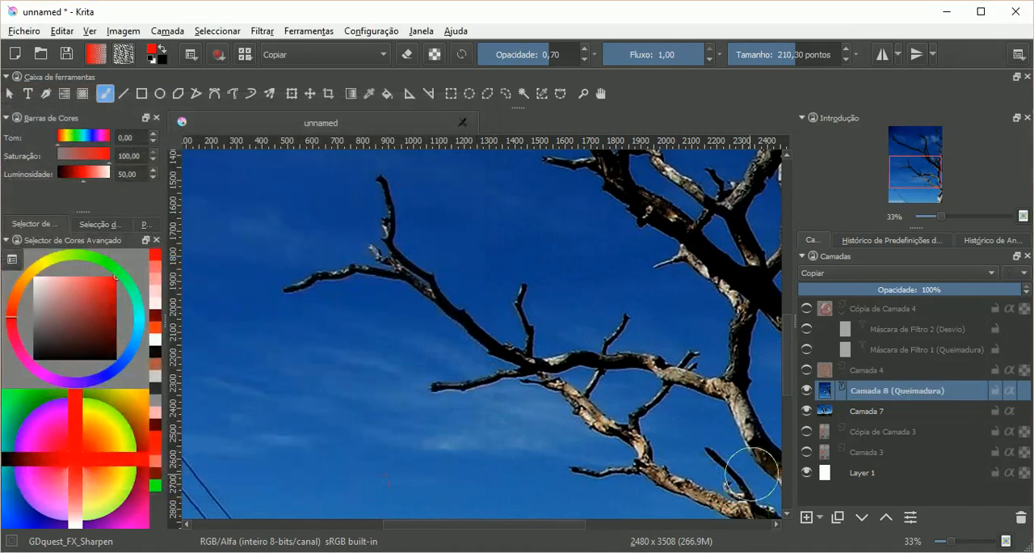
Step: Hide Camada 8 (Queimadura) and draw a circular selection around the central branches of the tree photo on Camada 7
{"action": "left_click", "coordinate": [808, 389]}
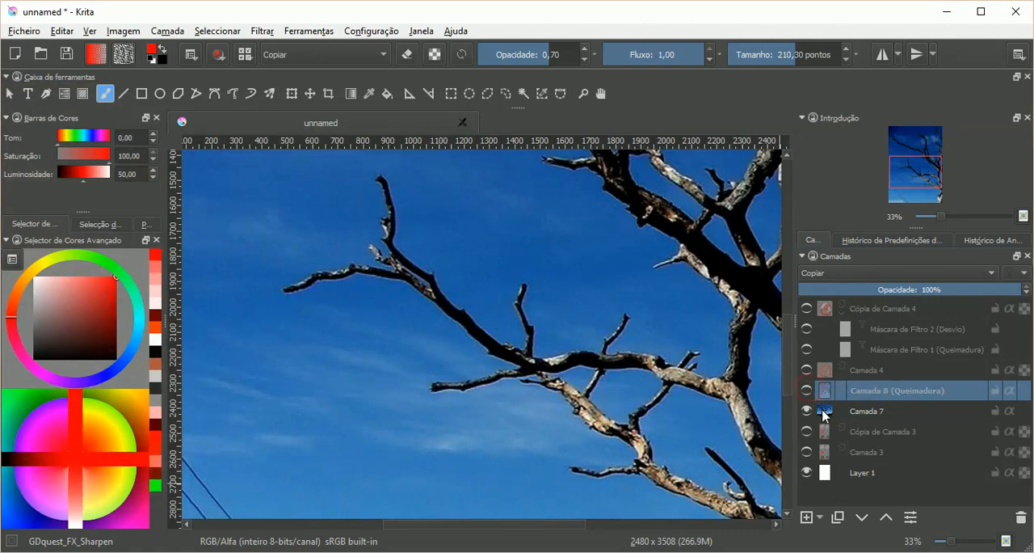
{"action": "left_click", "coordinate": [824, 412]}
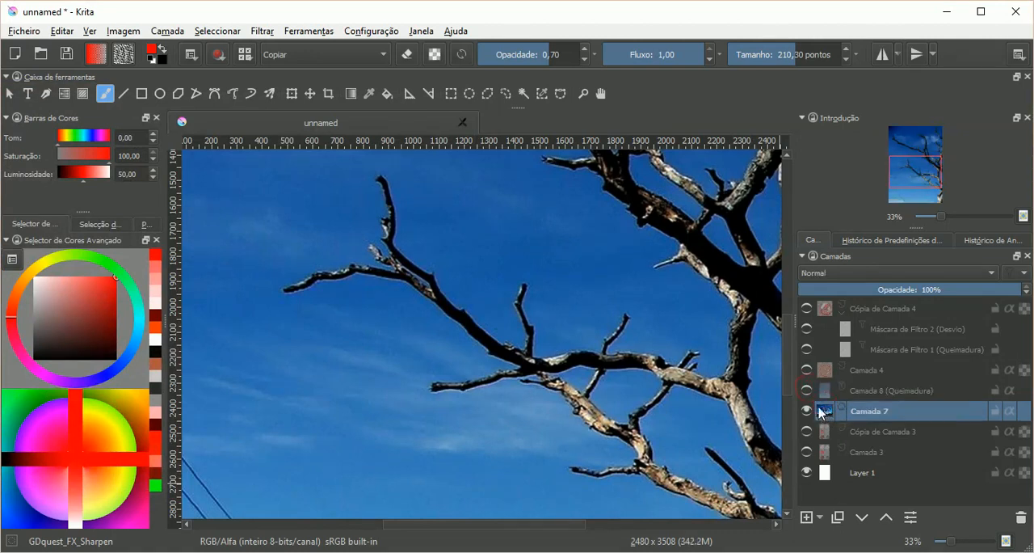
{"action": "left_click", "coordinate": [470, 94]}
{"action": "left_click_drag", "start_coordinate": [400, 218], "coordinate": [753, 521]}
{"action": "scroll", "coordinate": [603, 328], "scroll_direction": "up", "scroll_amount": 1}
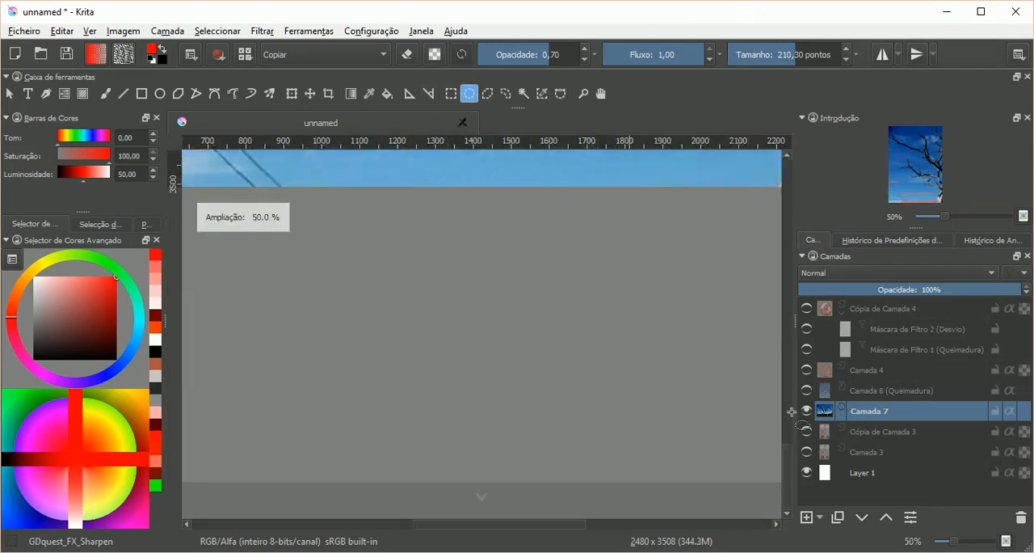
{"action": "scroll", "coordinate": [792, 391], "scroll_direction": "down", "scroll_amount": 10}
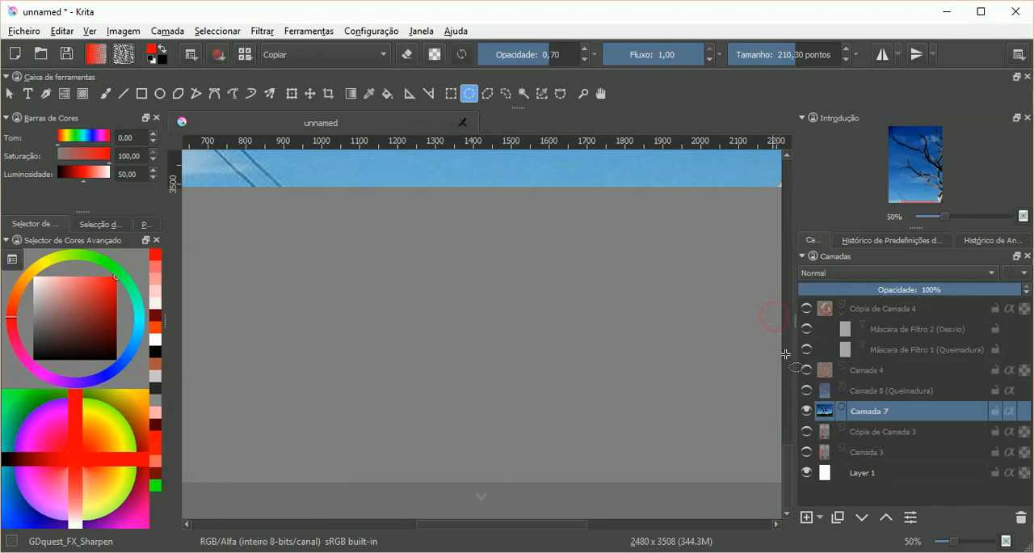
{"action": "scroll", "coordinate": [635, 238], "scroll_direction": "down", "scroll_amount": 2}
{"action": "scroll", "coordinate": [766, 295], "scroll_direction": "down", "scroll_amount": 2}
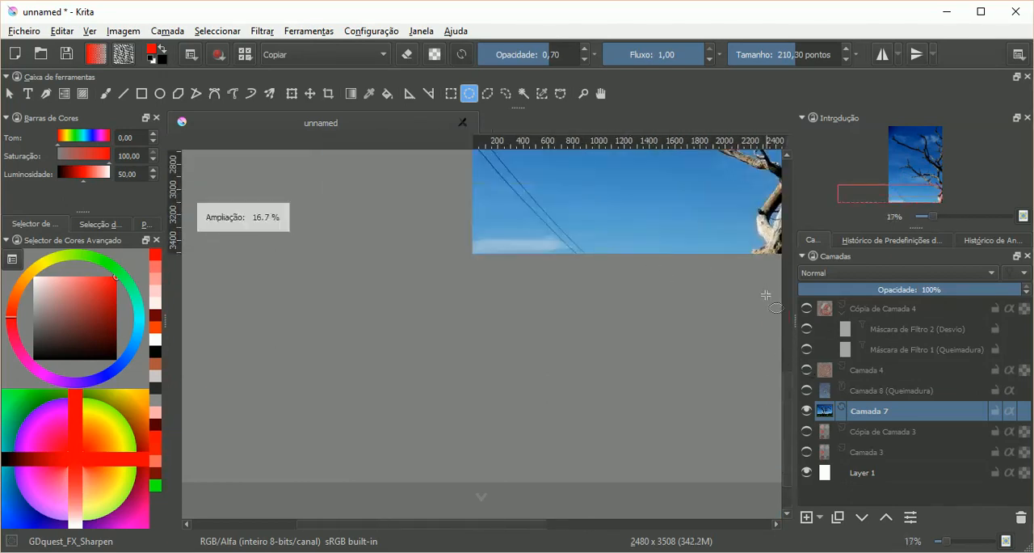
{"action": "scroll", "coordinate": [792, 370], "scroll_direction": "up", "scroll_amount": 5}
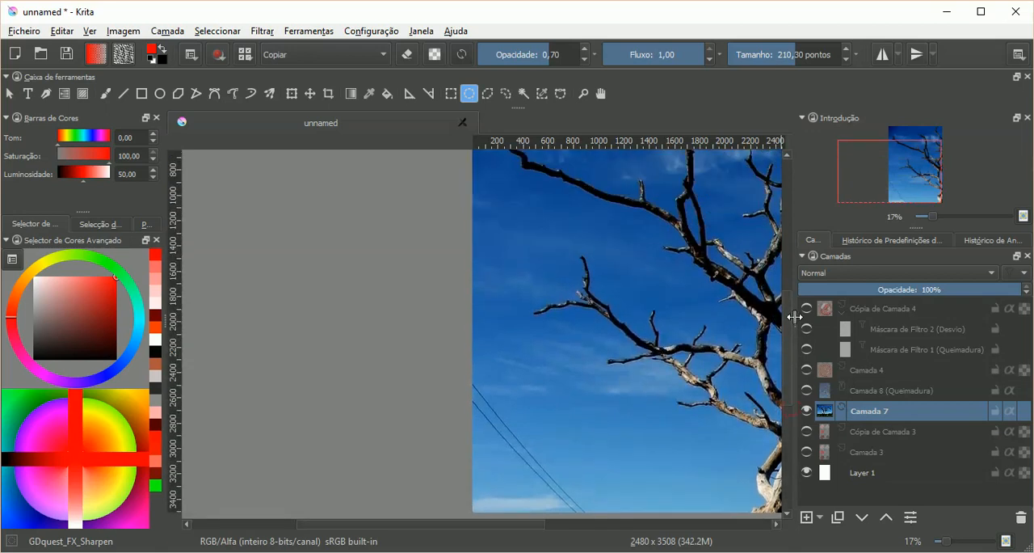
{"action": "left_click_drag", "start_coordinate": [480, 525], "coordinate": [535, 524]}
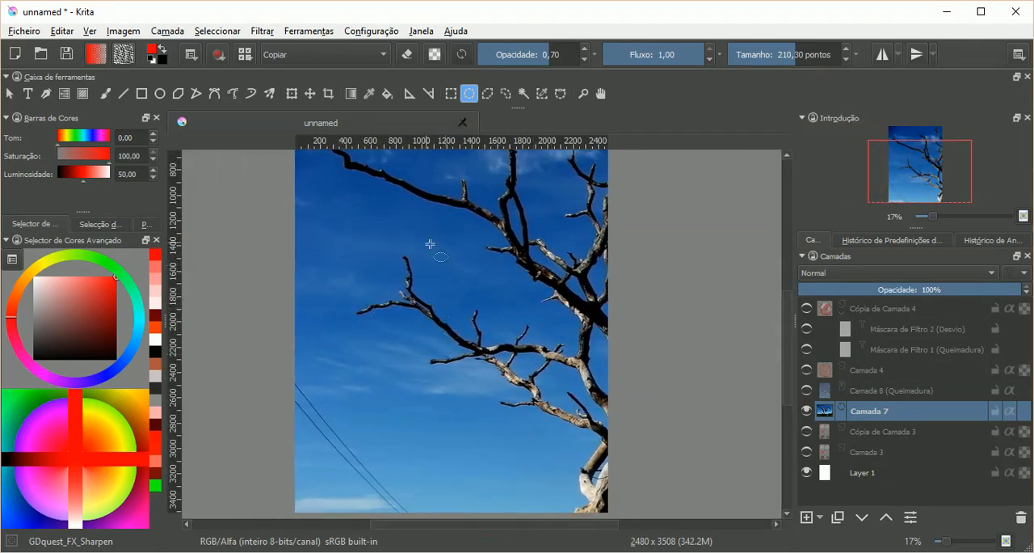
{"action": "left_click_drag", "start_coordinate": [403, 232], "coordinate": [569, 412]}
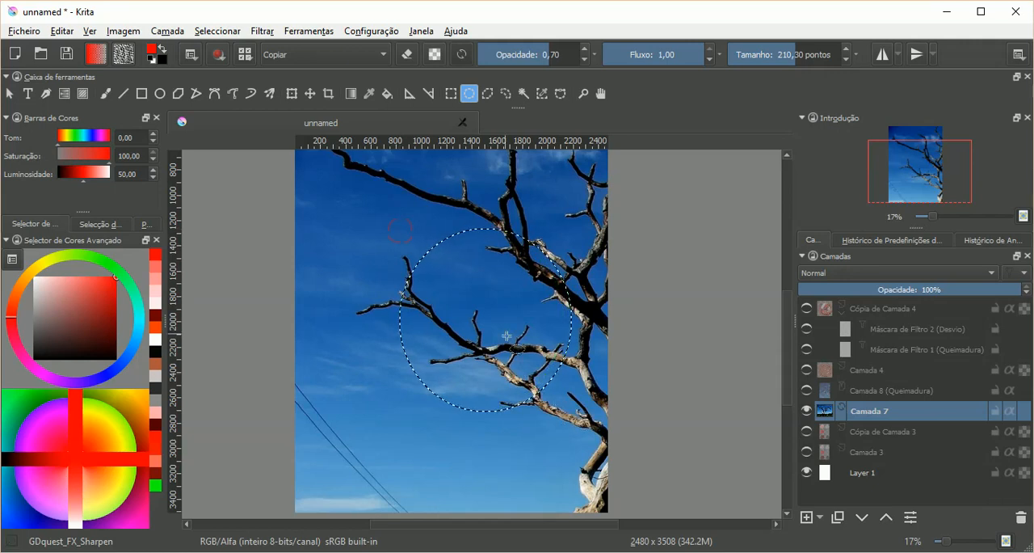
Step: Add a filter mask with the Desvio filter to the selected circle on Camada 7, with the exposure at maximum
{"action": "scroll", "coordinate": [512, 356], "scroll_direction": "up", "scroll_amount": 1}
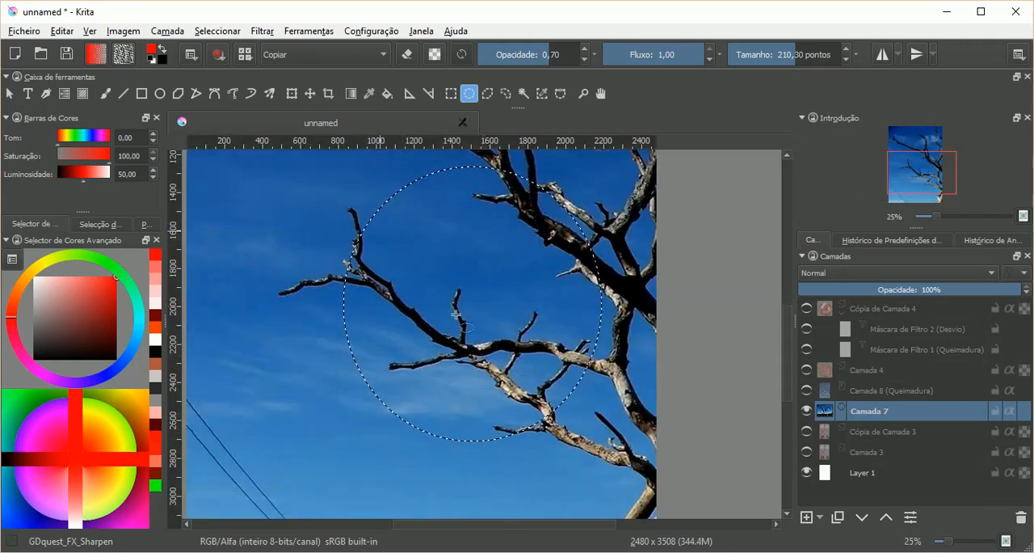
{"action": "left_click", "coordinate": [820, 517]}
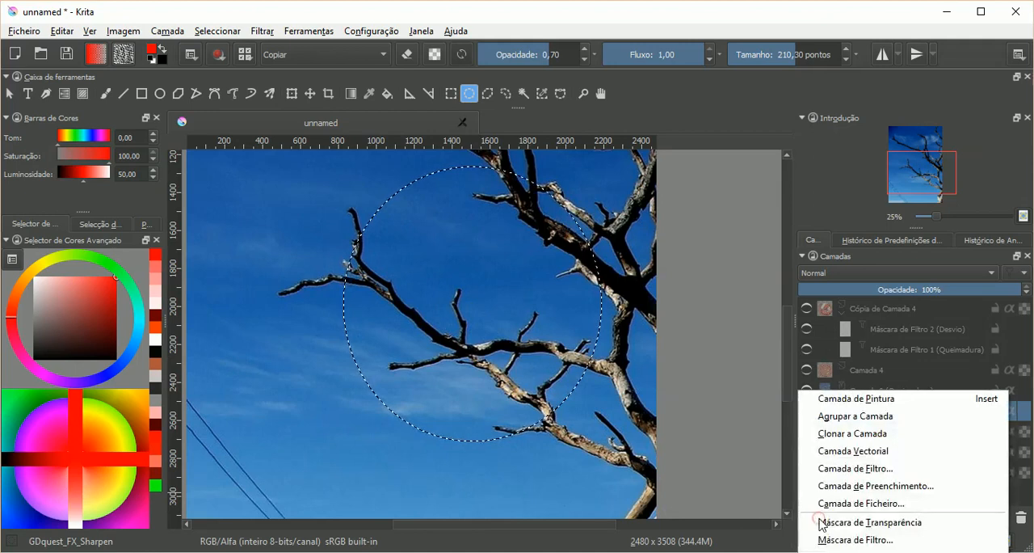
{"action": "left_click", "coordinate": [856, 539]}
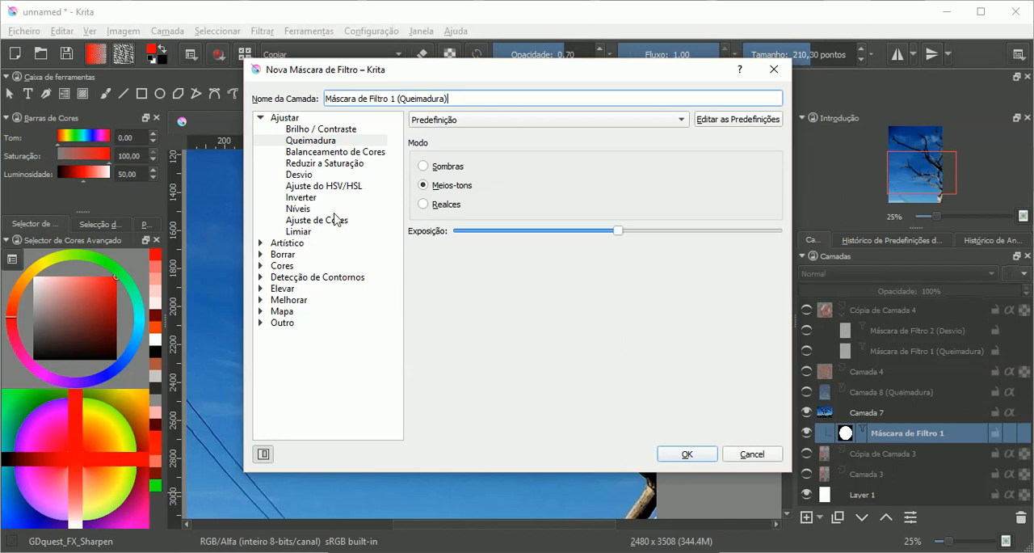
{"action": "left_click", "coordinate": [310, 174]}
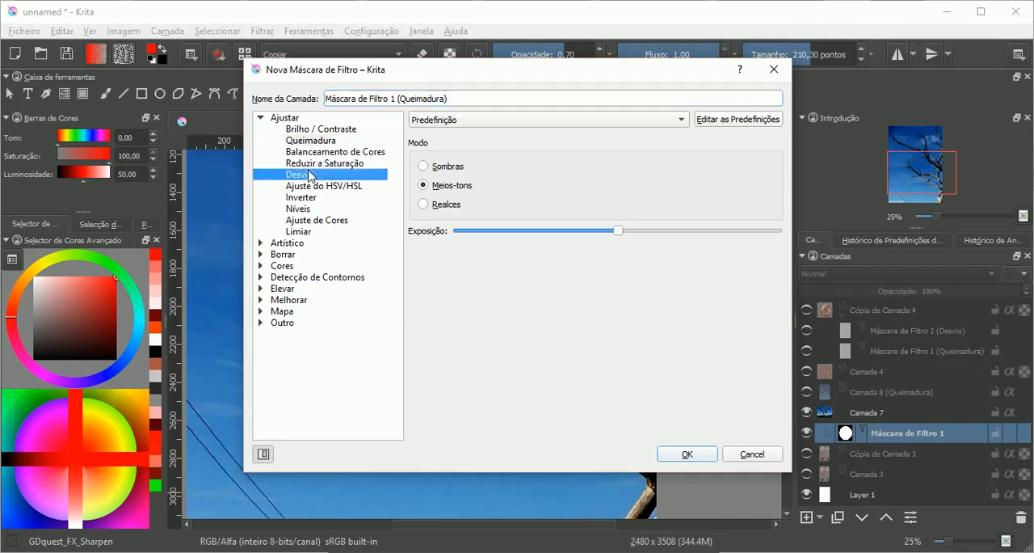
{"action": "left_click_drag", "start_coordinate": [532, 78], "coordinate": [185, 132]}
{"action": "left_click_drag", "start_coordinate": [271, 285], "coordinate": [422, 290]}
{"action": "left_click_drag", "start_coordinate": [325, 135], "coordinate": [208, 129]}
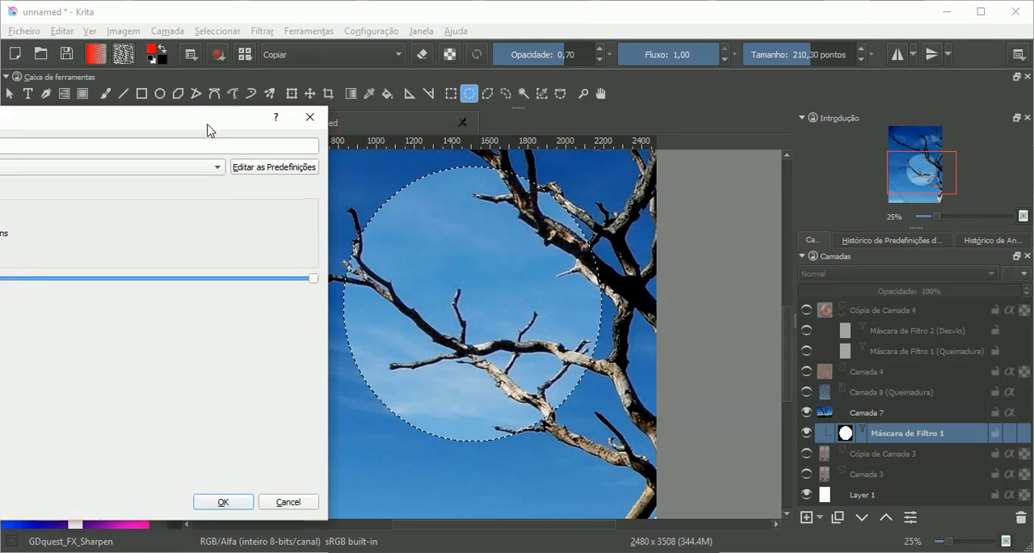
{"action": "left_click", "coordinate": [225, 497]}
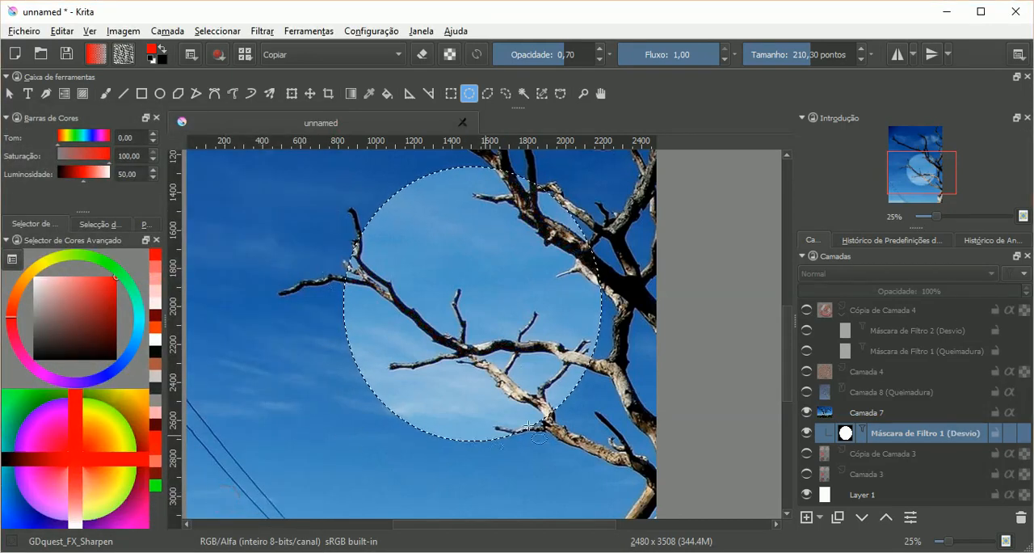
Step: Compare the photo without the Desvio mask, with Camada 8 (Queimadura) alone, and with the mask shown again
{"action": "left_click", "coordinate": [806, 433]}
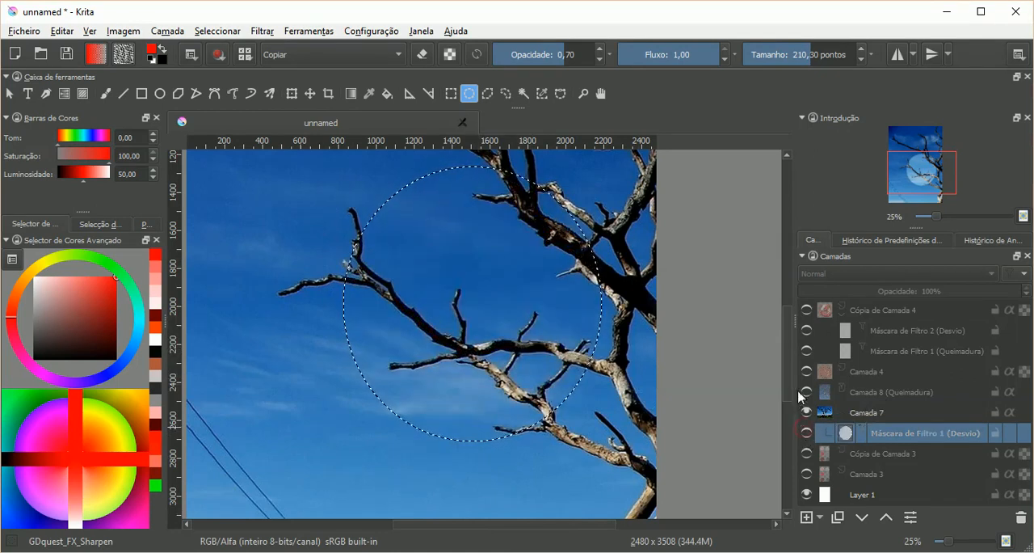
{"action": "left_click", "coordinate": [806, 393]}
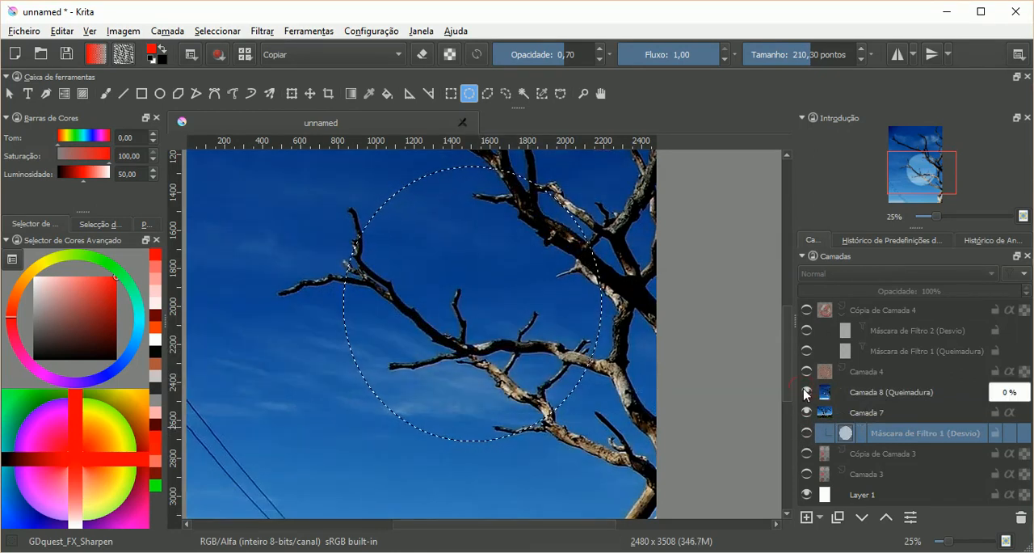
{"action": "left_click", "coordinate": [884, 392]}
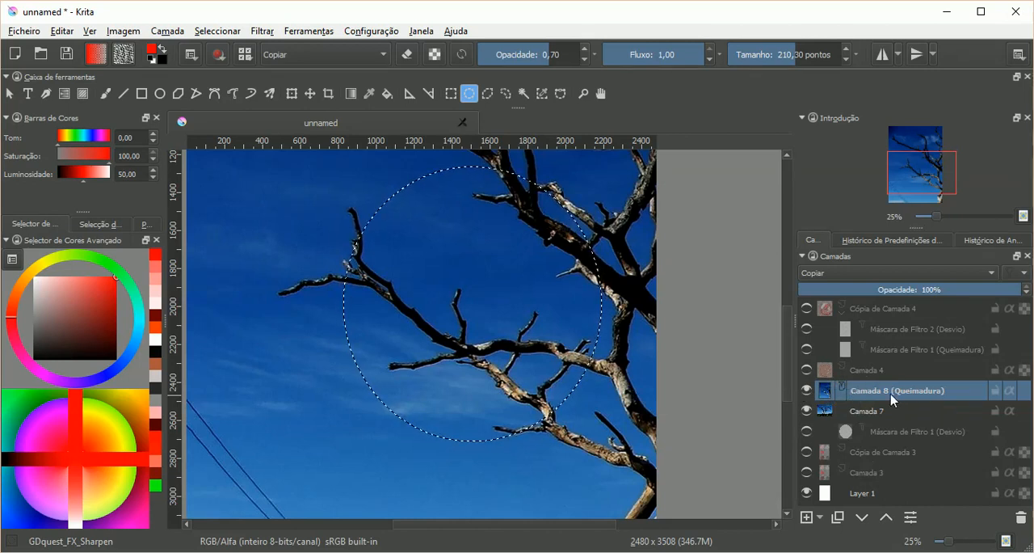
{"action": "mouse_move", "coordinate": [895, 396]}
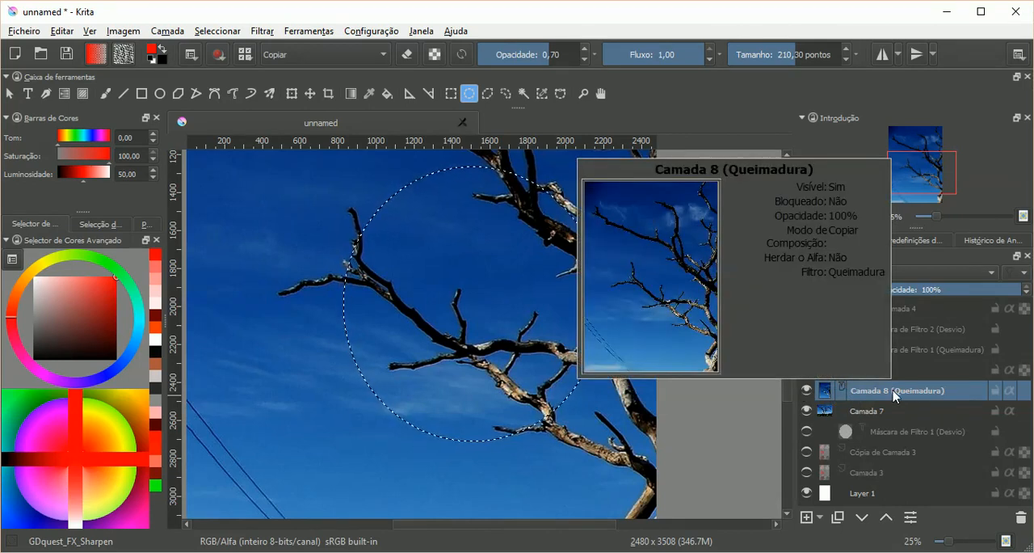
{"action": "left_click", "coordinate": [807, 391]}
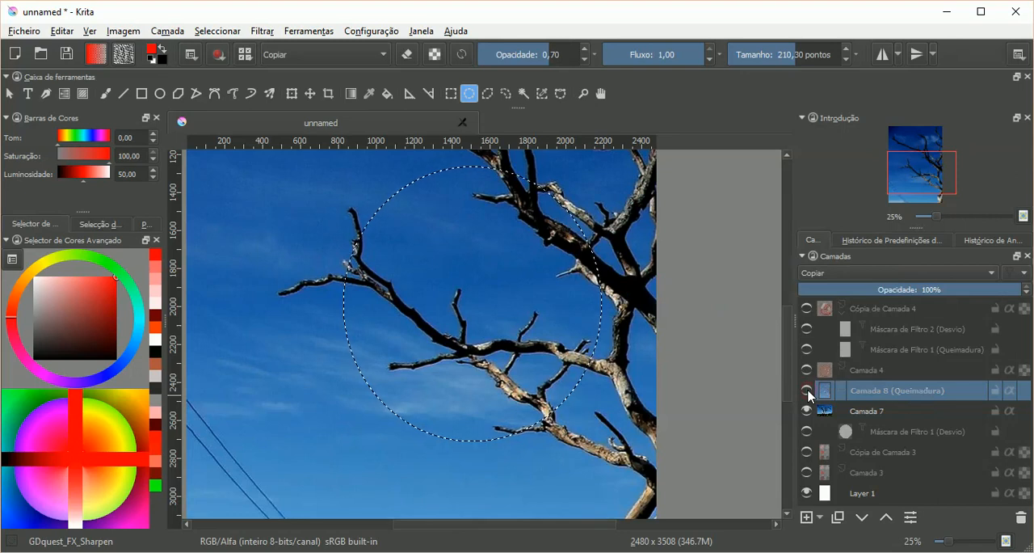
{"action": "left_click", "coordinate": [807, 436]}
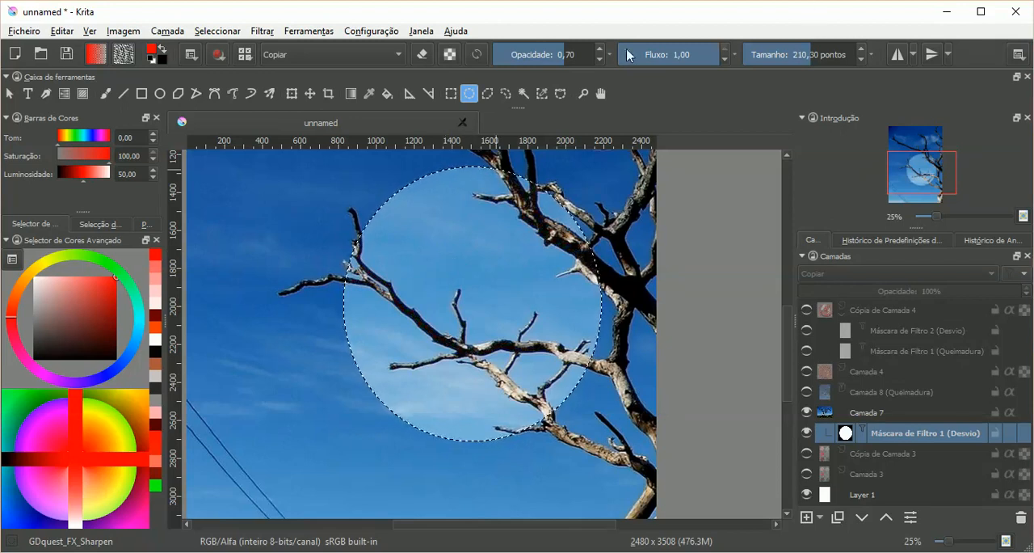
{"action": "left_click", "coordinate": [262, 31]}
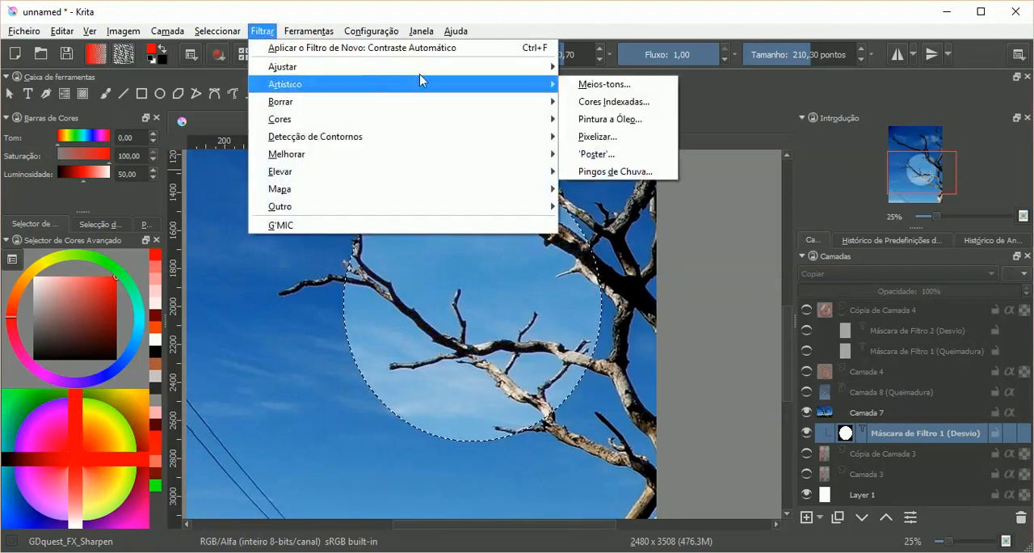
{"action": "mouse_move", "coordinate": [429, 70]}
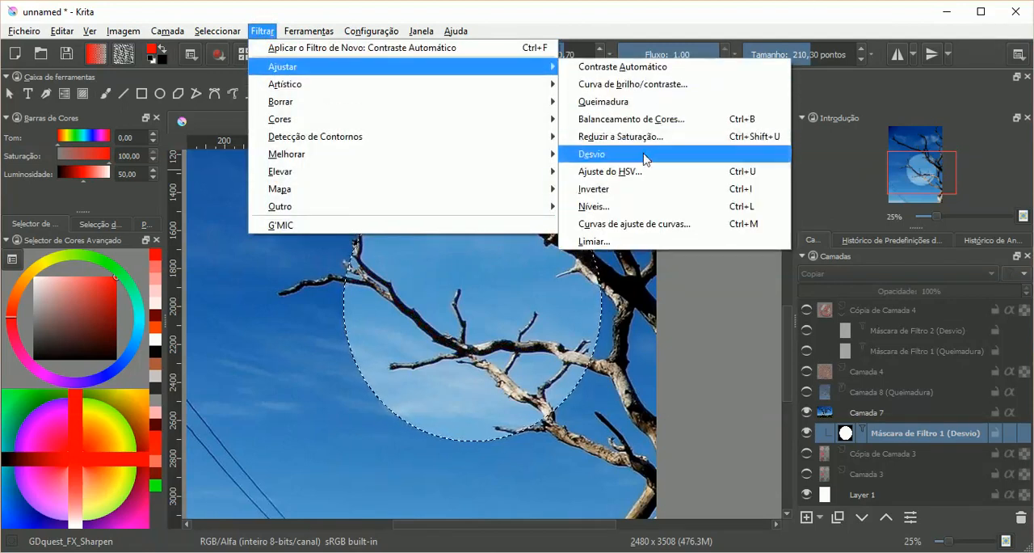
{"action": "left_click", "coordinate": [554, 24]}
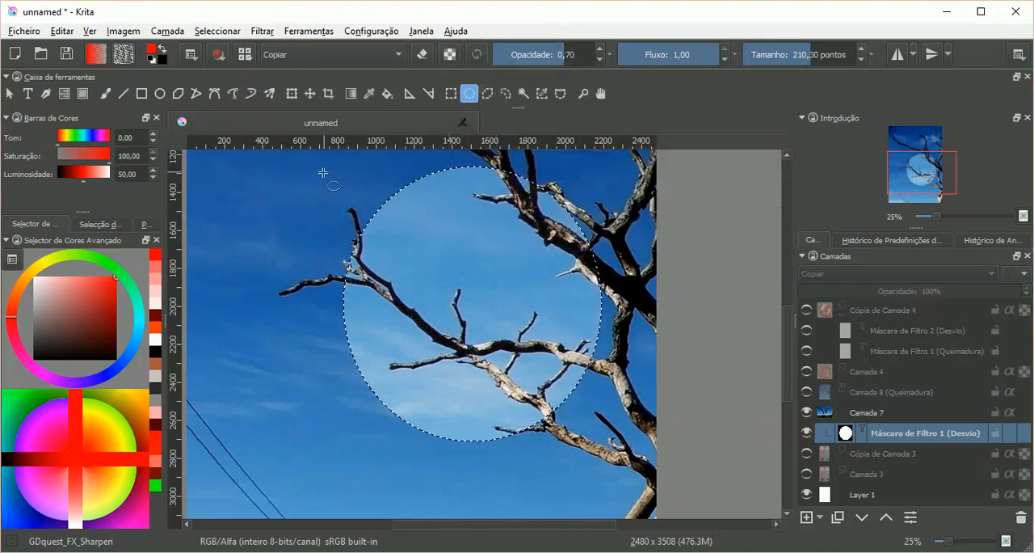
Step: Redraw the elliptical selection around the forked branch overlapping the lightened circle, and clear the selection
{"action": "left_click_drag", "start_coordinate": [276, 194], "coordinate": [421, 372]}
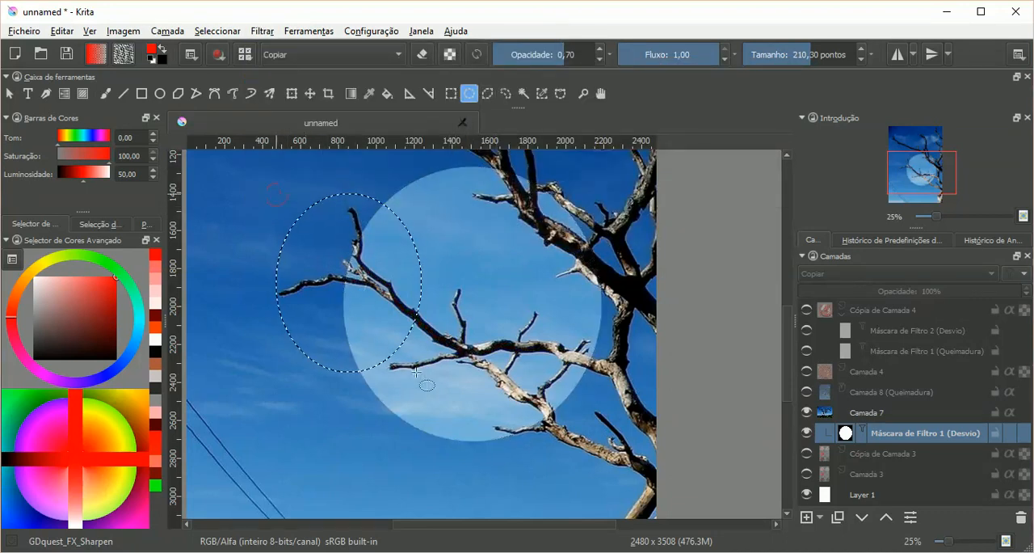
{"action": "left_click_drag", "start_coordinate": [255, 191], "coordinate": [454, 353]}
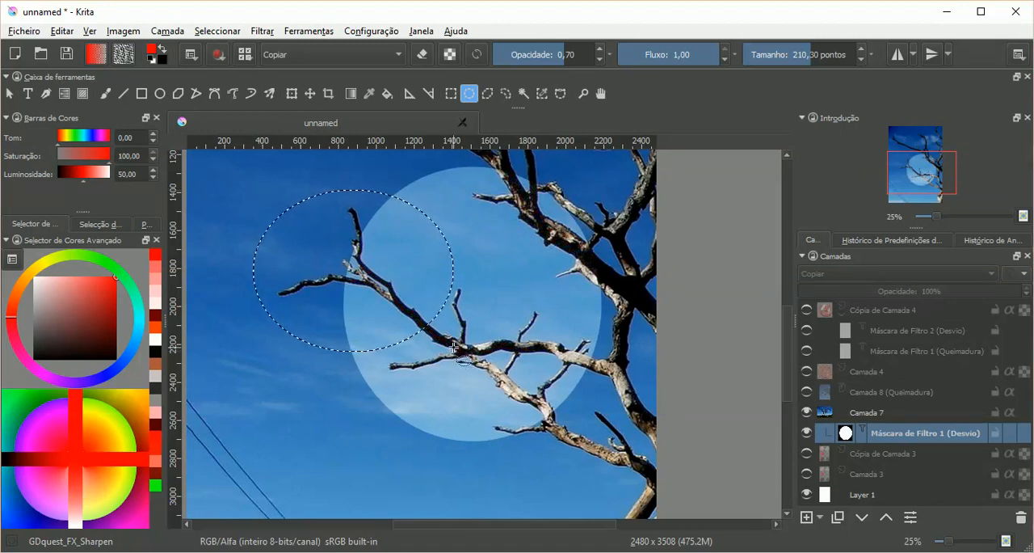
{"action": "left_click", "coordinate": [488, 302]}
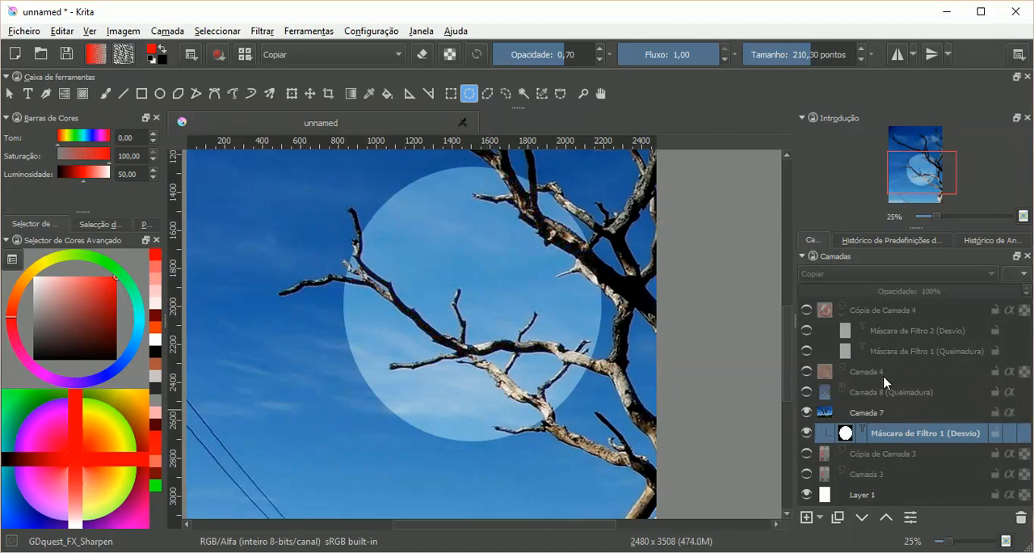
Step: Toggle the visibility of Máscara de Filtro 1 (Desvio) and Camada 8 (Queimadura) to examine their separate and combined effects
{"action": "mouse_move", "coordinate": [871, 428]}
{"action": "mouse_move", "coordinate": [810, 432]}
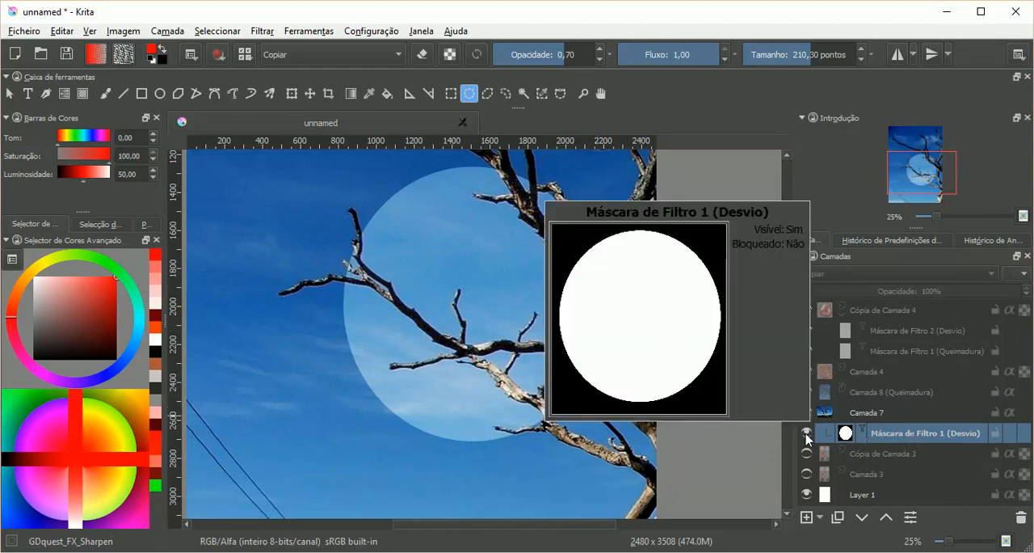
{"action": "left_click", "coordinate": [806, 433]}
{"action": "left_click", "coordinate": [806, 434]}
{"action": "left_click", "coordinate": [806, 434]}
{"action": "left_click", "coordinate": [806, 393]}
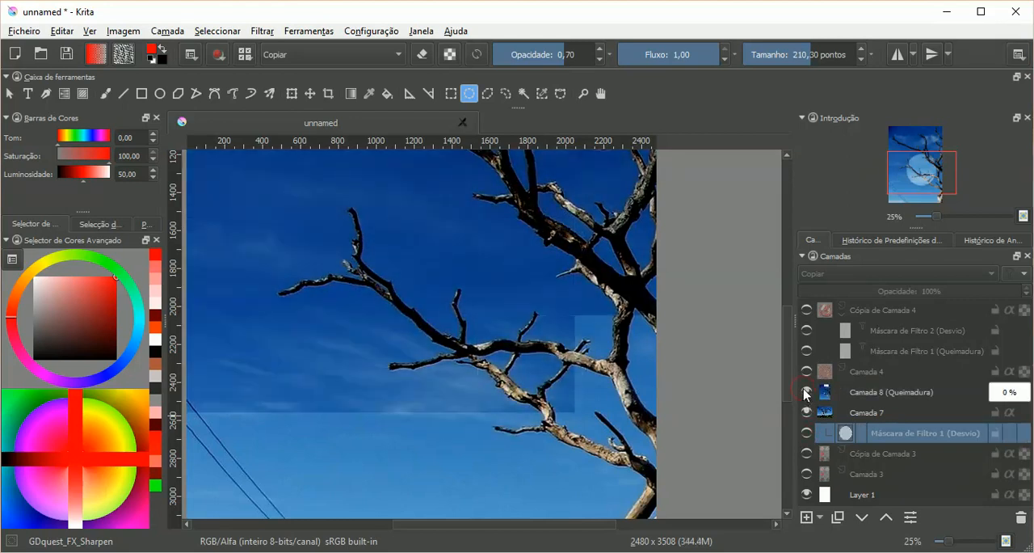
{"action": "left_click", "coordinate": [807, 433]}
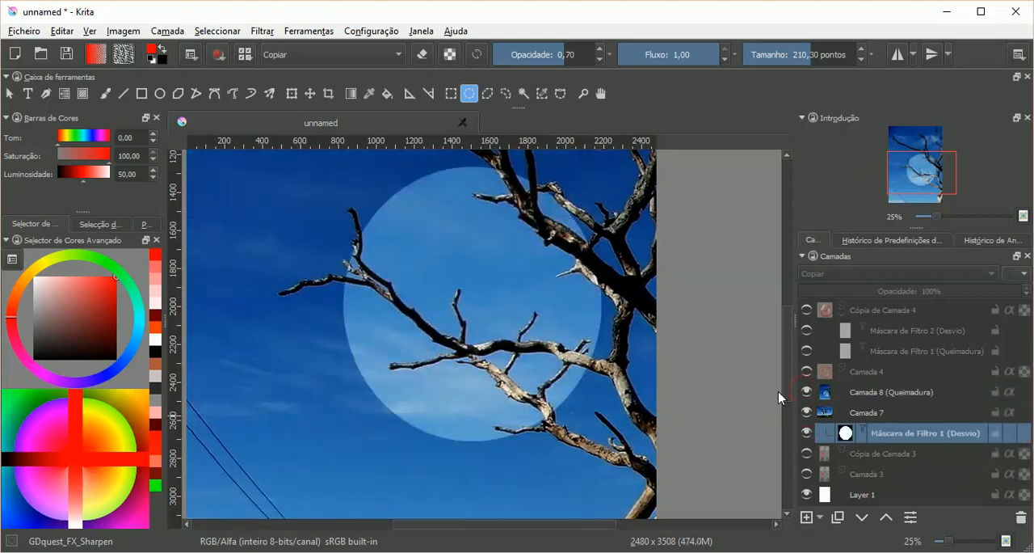
{"action": "left_click", "coordinate": [806, 393]}
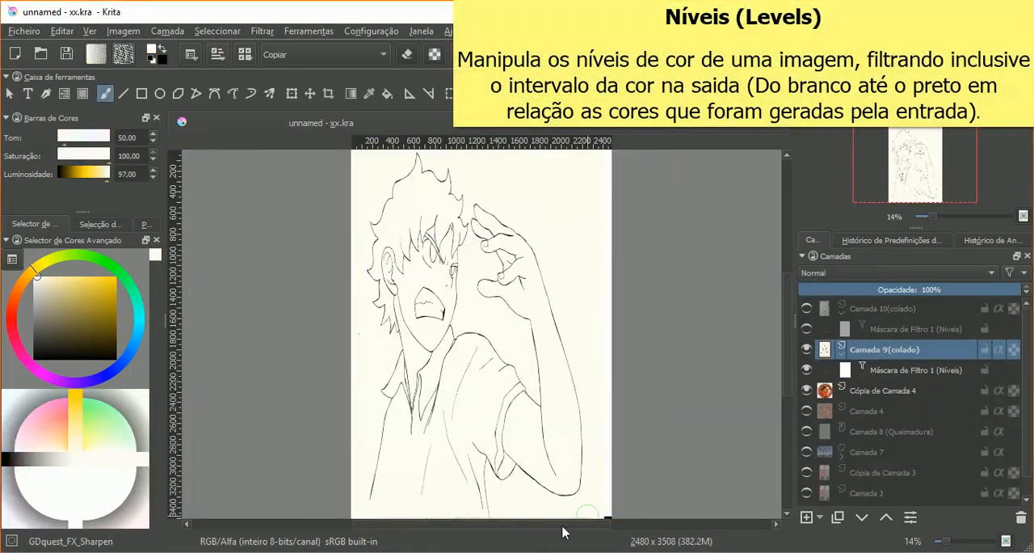
Step: Show the scanned drawing on Camada 10(colado) with its Níveis filter mask hidden
{"action": "left_click", "coordinate": [807, 326]}
{"action": "left_click", "coordinate": [806, 311]}
{"action": "left_click", "coordinate": [807, 329]}
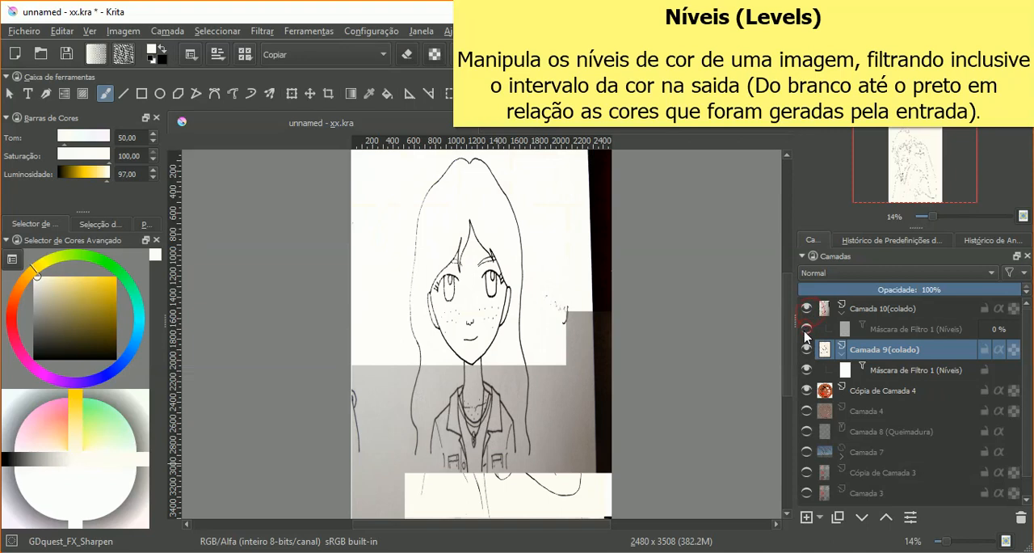
{"action": "left_click", "coordinate": [267, 32]}
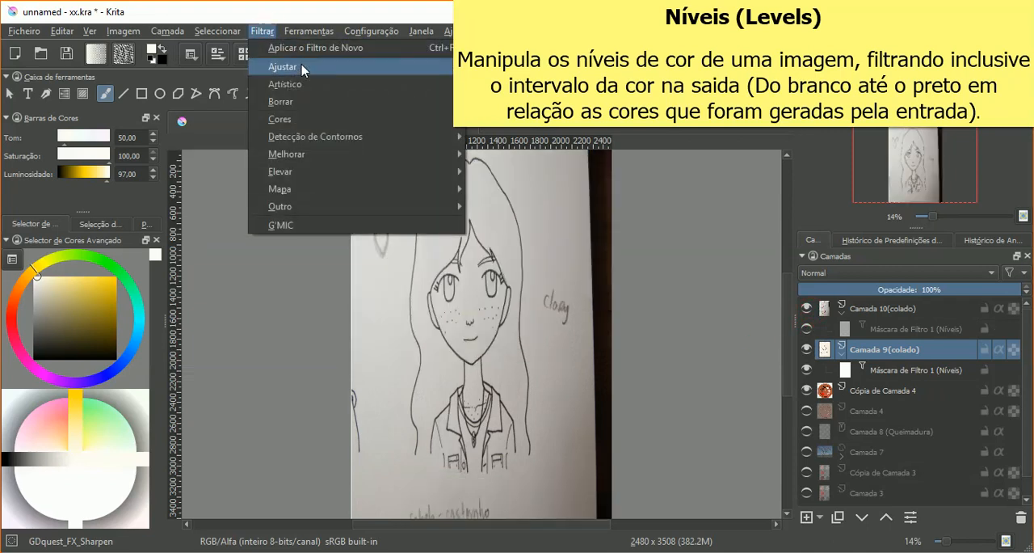
{"action": "mouse_move", "coordinate": [305, 70]}
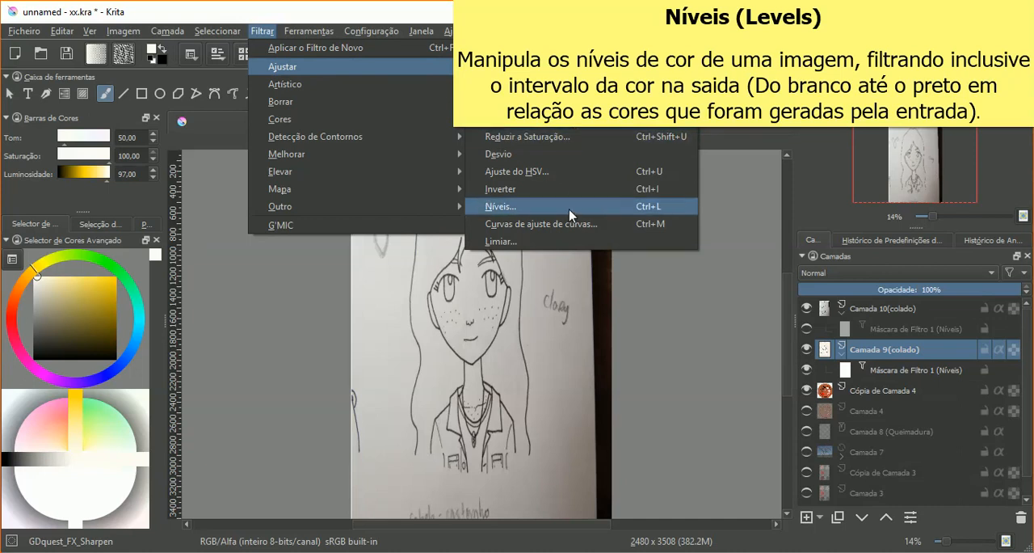
{"action": "left_click", "coordinate": [698, 327]}
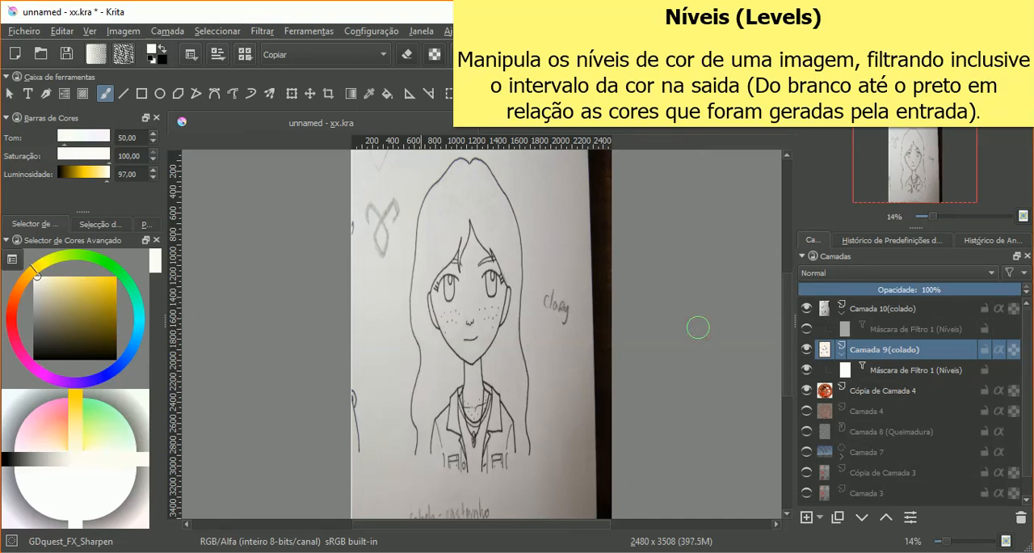
{"action": "scroll", "coordinate": [554, 333], "scroll_direction": "up", "scroll_amount": 1}
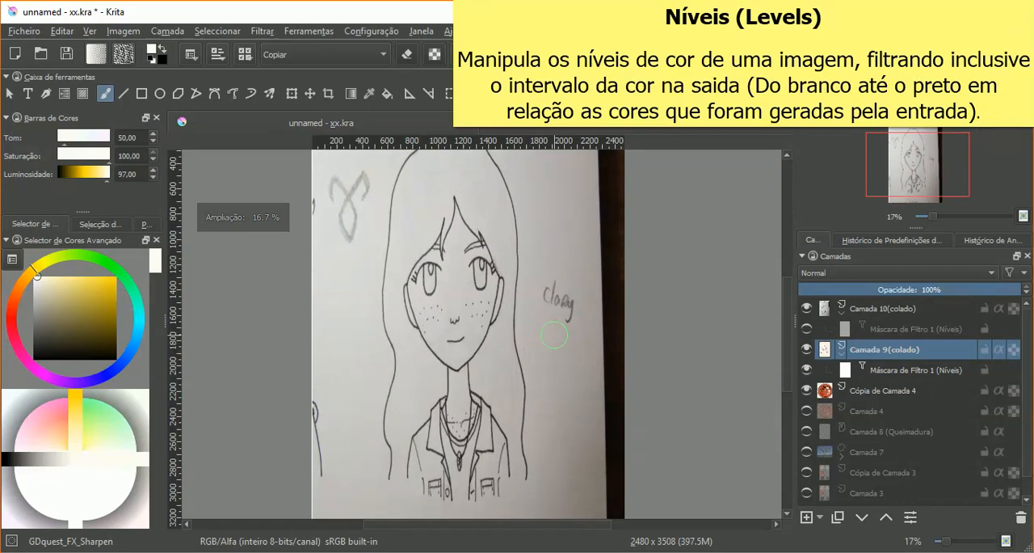
Step: Examine the unfiltered scanned drawing up close, comparing the ink lines, pencil lettering and paper texture beside the face
{"action": "scroll", "coordinate": [554, 334], "scroll_direction": "up", "scroll_amount": 1}
{"action": "scroll", "coordinate": [554, 334], "scroll_direction": "down", "scroll_amount": 2}
{"action": "scroll", "coordinate": [555, 336], "scroll_direction": "up", "scroll_amount": 1}
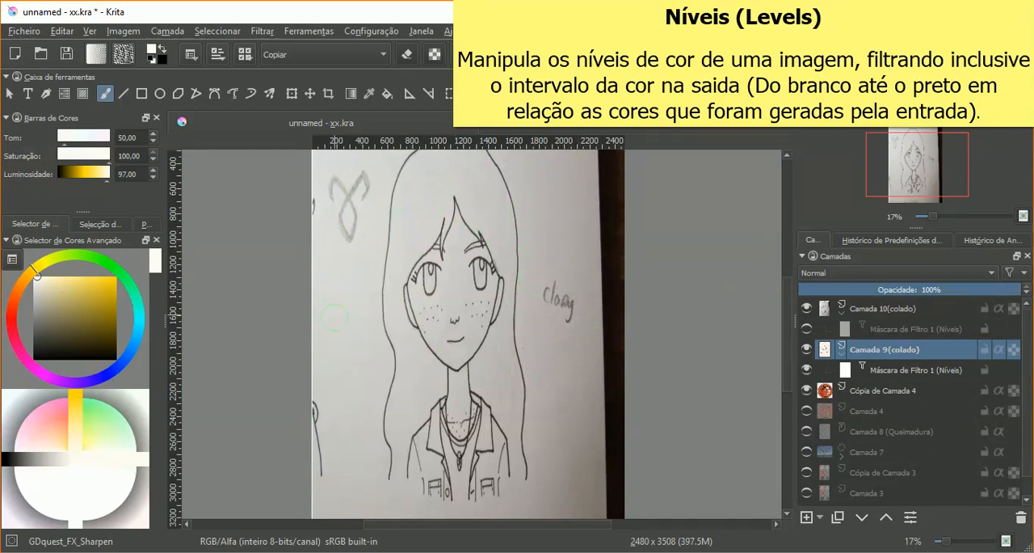
{"action": "scroll", "coordinate": [525, 258], "scroll_direction": "up", "scroll_amount": 4}
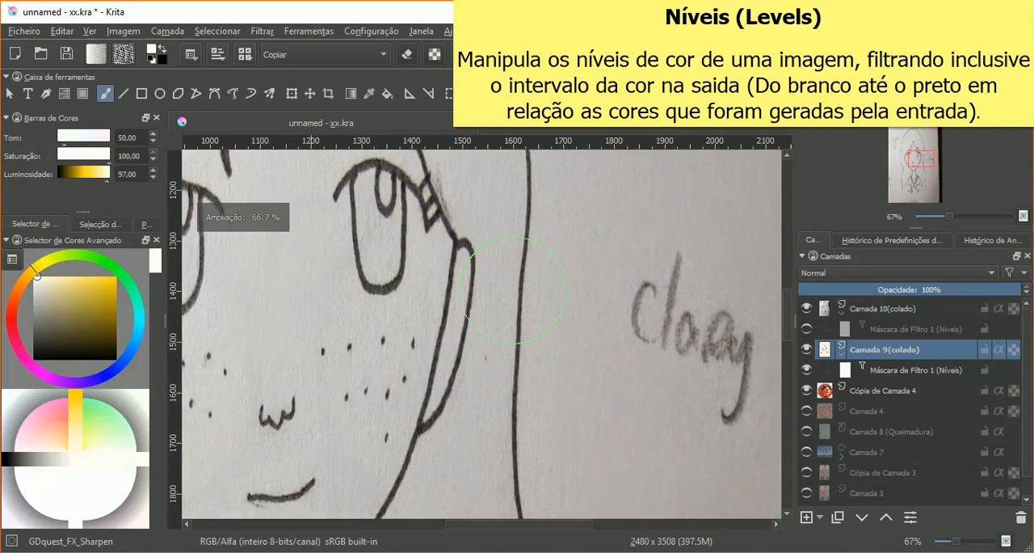
{"action": "scroll", "coordinate": [595, 332], "scroll_direction": "up", "scroll_amount": 4}
{"action": "scroll", "coordinate": [456, 333], "scroll_direction": "down", "scroll_amount": 3}
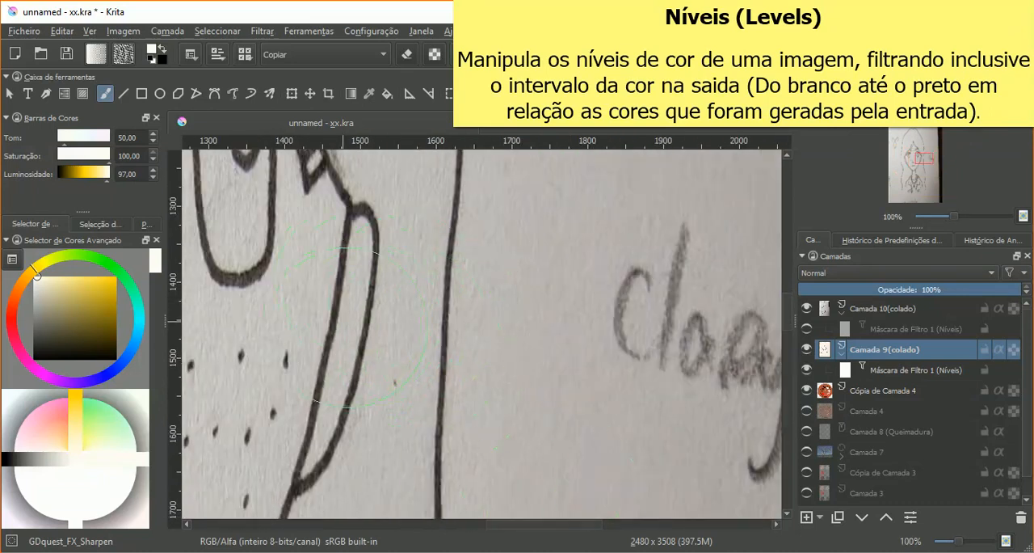
{"action": "scroll", "coordinate": [509, 371], "scroll_direction": "down", "scroll_amount": 2}
{"action": "scroll", "coordinate": [518, 356], "scroll_direction": "down", "scroll_amount": 1}
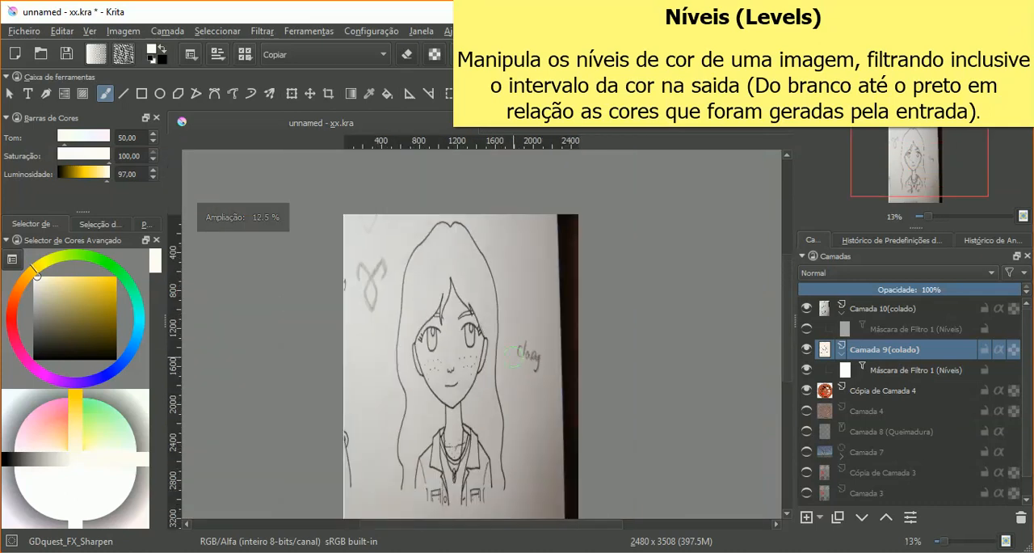
Step: Sample the paper colour at many points around the hair, face and background with the colour picker to compare its shades
{"action": "left_click", "coordinate": [369, 93]}
{"action": "left_click", "coordinate": [498, 239]}
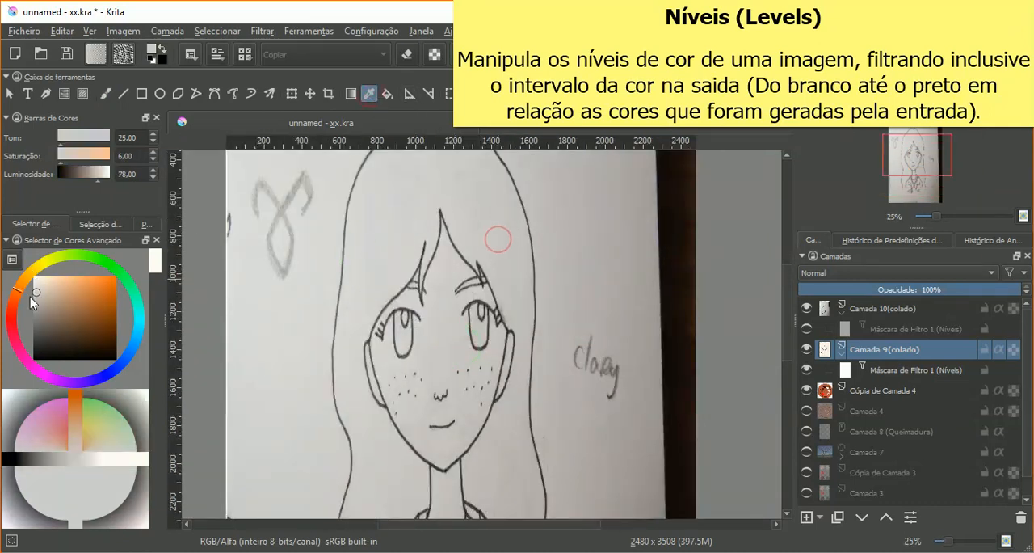
{"action": "left_click", "coordinate": [292, 387]}
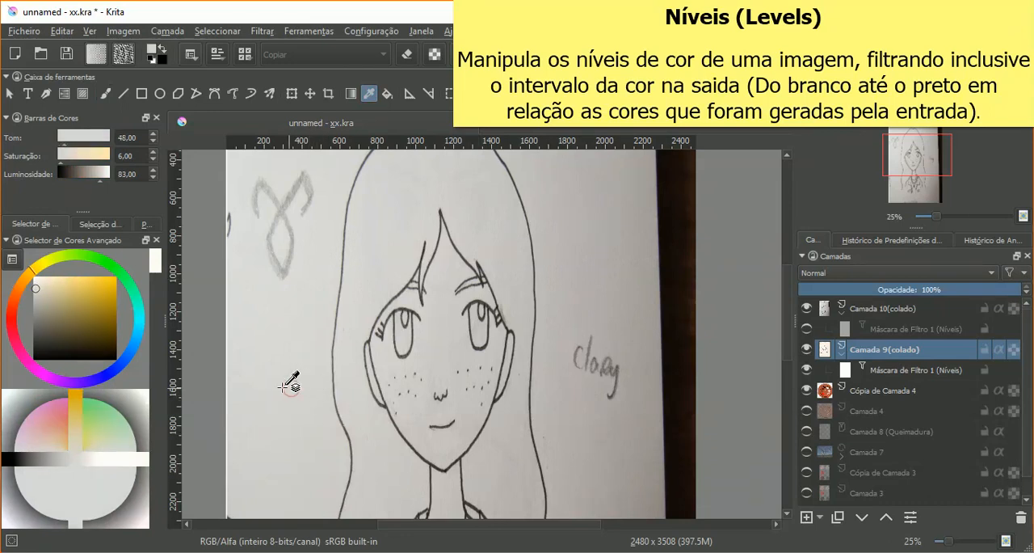
{"action": "left_click", "coordinate": [372, 460]}
{"action": "left_click", "coordinate": [514, 460]}
{"action": "left_click", "coordinate": [592, 420]}
{"action": "left_click", "coordinate": [605, 256]}
{"action": "left_click", "coordinate": [461, 199]}
{"action": "left_click", "coordinate": [396, 210]}
{"action": "left_click", "coordinate": [365, 256]}
{"action": "left_click", "coordinate": [269, 325]}
{"action": "left_click", "coordinate": [354, 364]}
{"action": "left_click", "coordinate": [377, 455]}
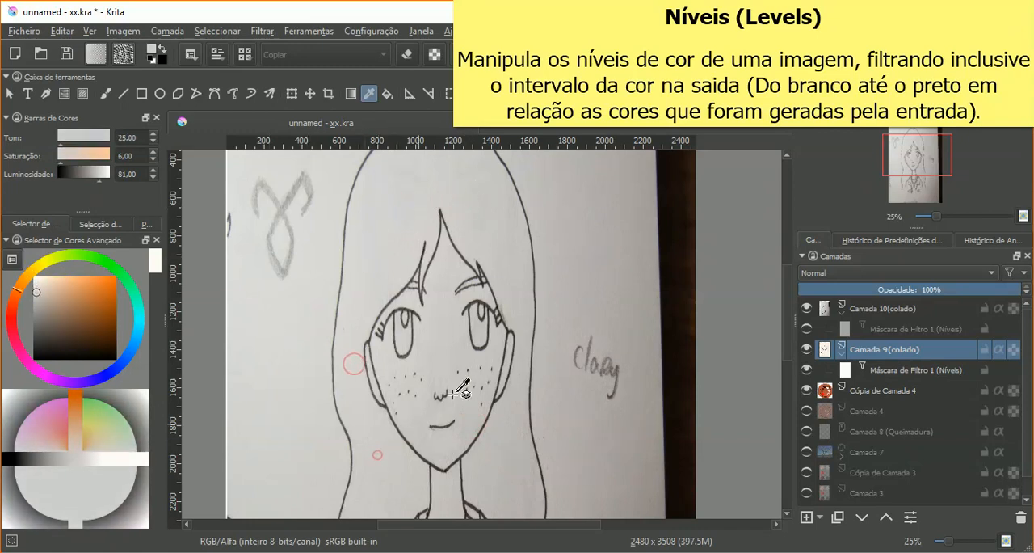
{"action": "left_click", "coordinate": [441, 333]}
{"action": "left_click", "coordinate": [497, 212]}
{"action": "left_click", "coordinate": [544, 208]}
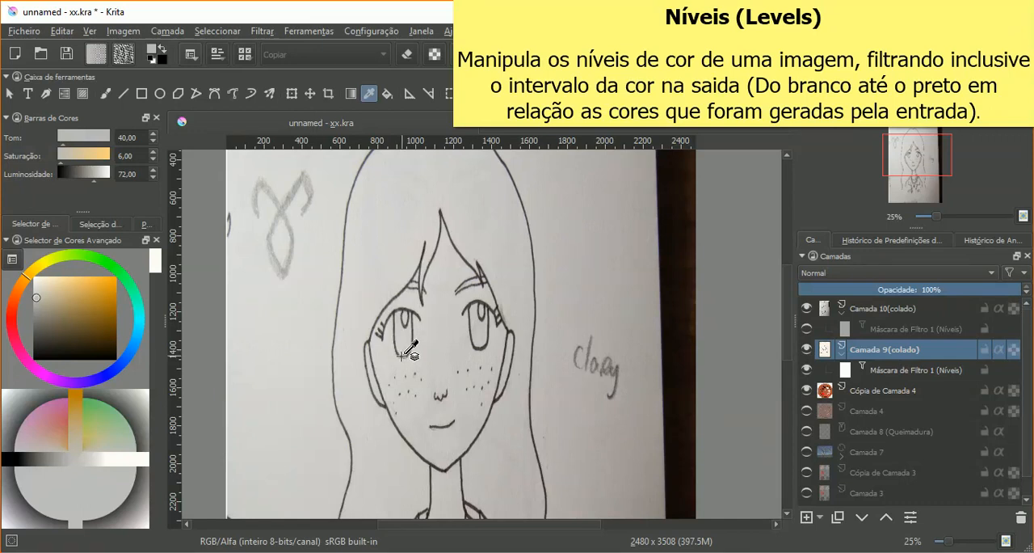
Step: Select Camada 9(colado) and hide the Cópia de Camada 4 layer
{"action": "scroll", "coordinate": [489, 335], "scroll_direction": "down", "scroll_amount": 3}
{"action": "scroll", "coordinate": [555, 345], "scroll_direction": "up", "scroll_amount": 2}
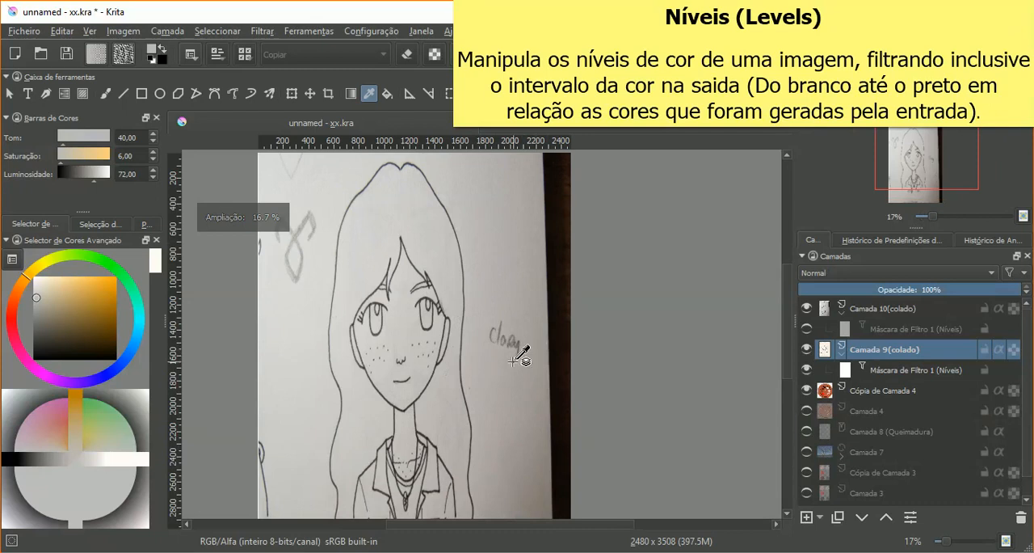
{"action": "scroll", "coordinate": [517, 361], "scroll_direction": "up", "scroll_amount": 1}
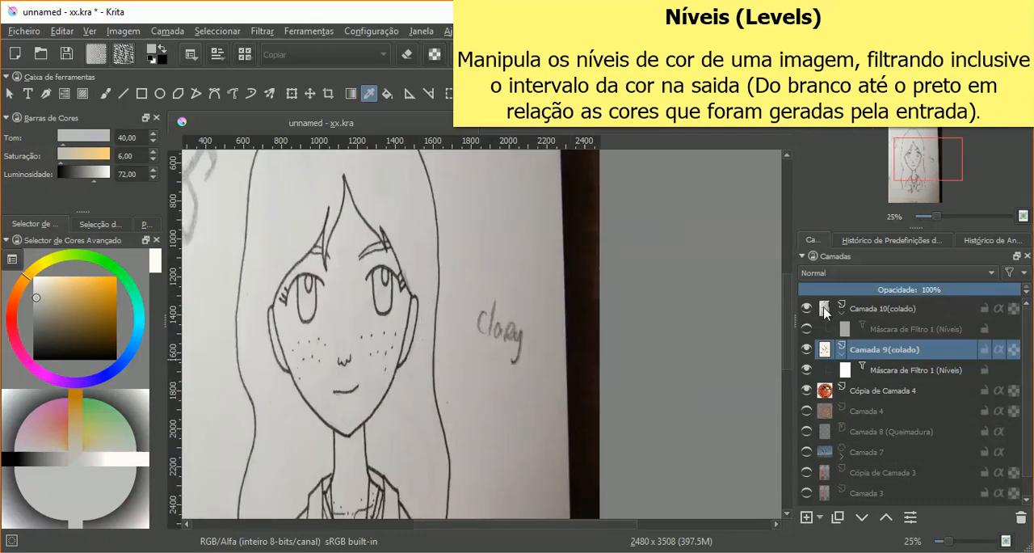
{"action": "left_click", "coordinate": [855, 330]}
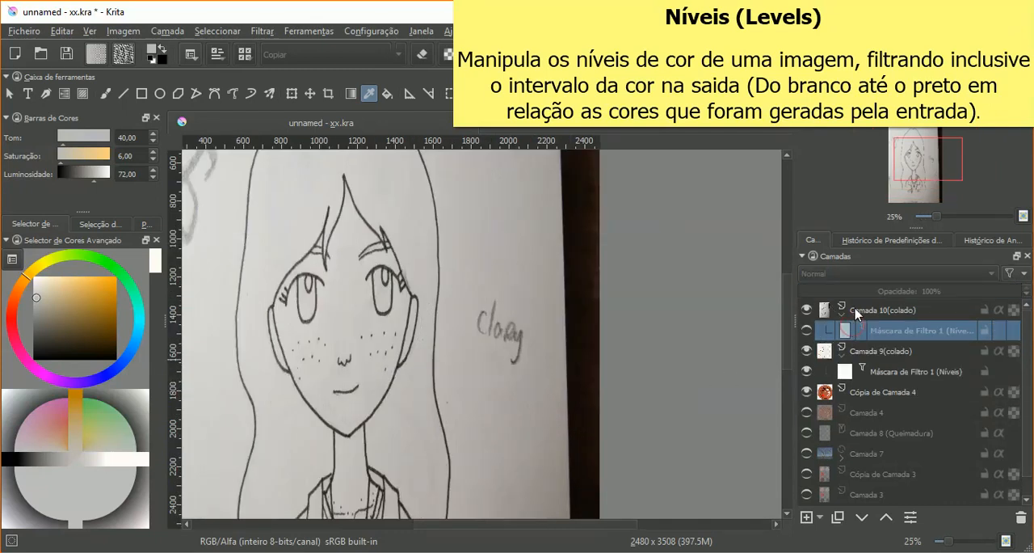
{"action": "left_click", "coordinate": [843, 354]}
{"action": "left_click", "coordinate": [856, 352]}
{"action": "left_click", "coordinate": [806, 390]}
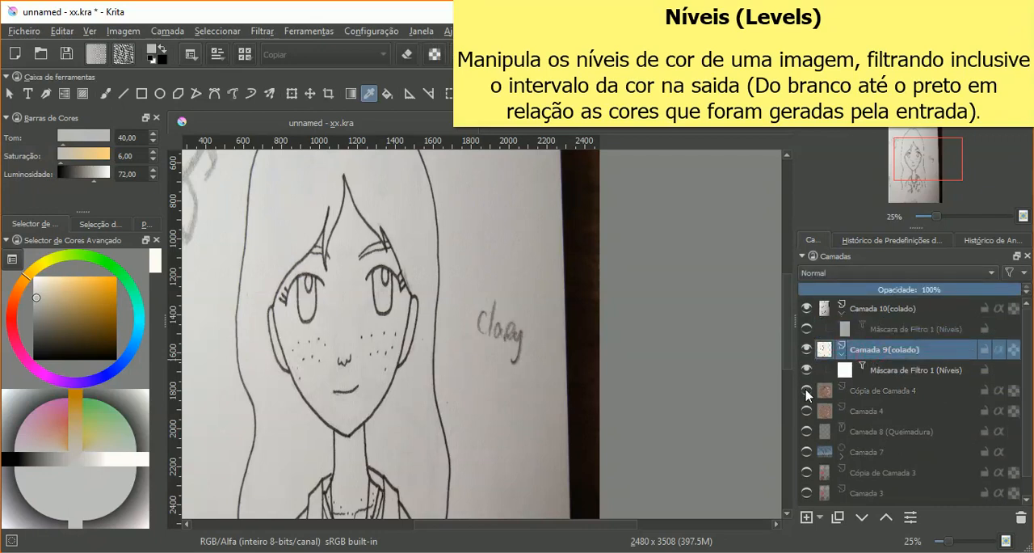
{"action": "left_click", "coordinate": [820, 516]}
{"action": "left_click", "coordinate": [855, 464]}
{"action": "left_click", "coordinate": [311, 209]}
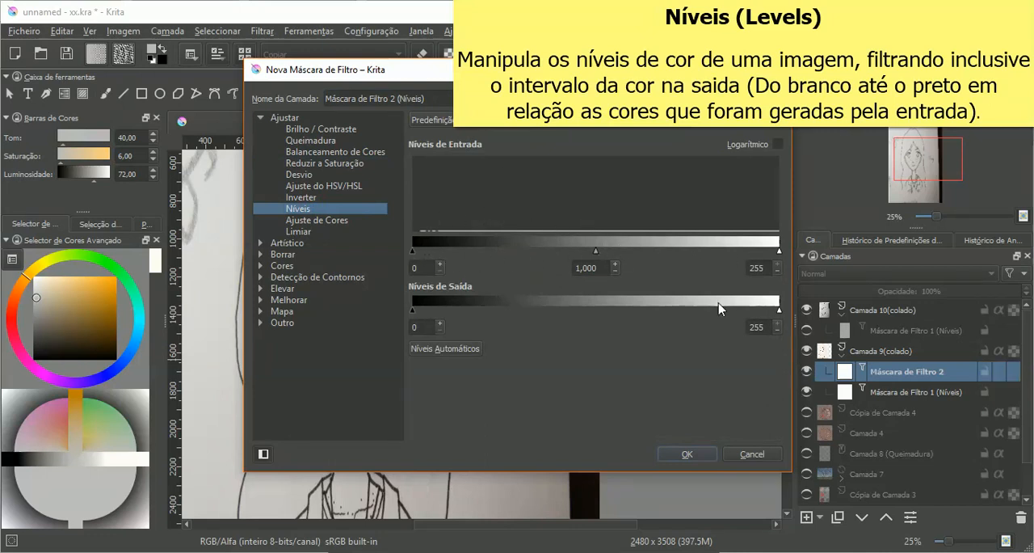
{"action": "left_click", "coordinate": [751, 454]}
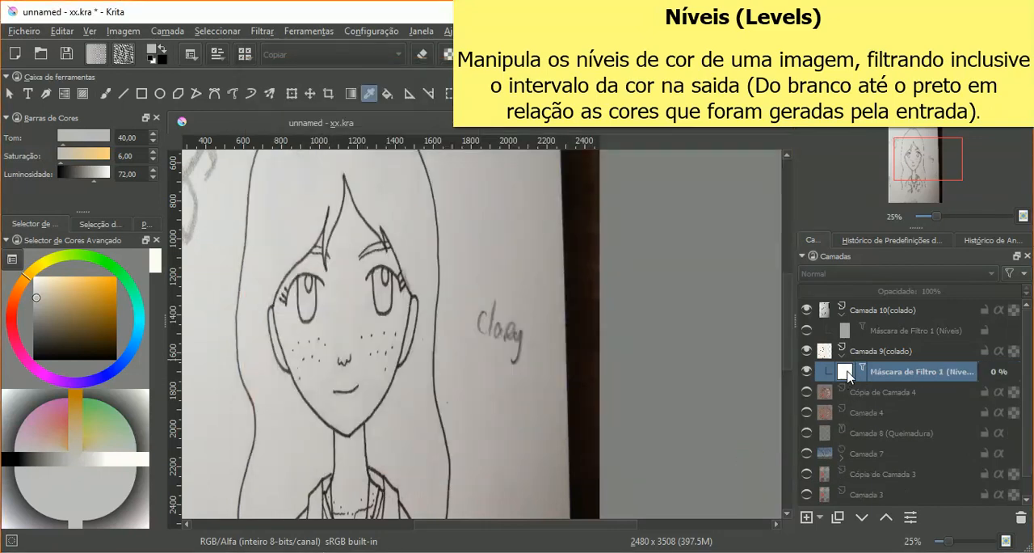
{"action": "right_click", "coordinate": [851, 373]}
{"action": "left_click", "coordinate": [814, 61]}
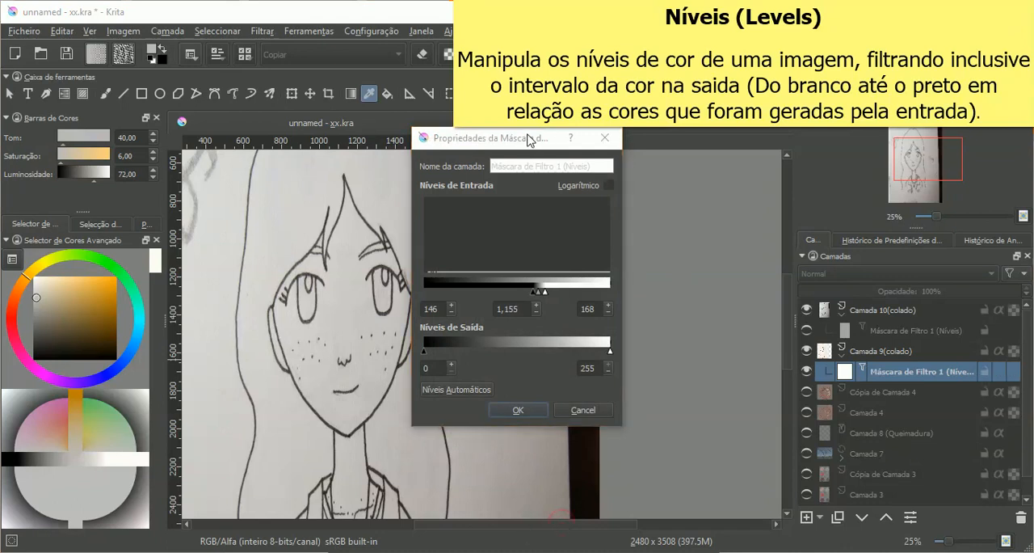
{"action": "left_click_drag", "start_coordinate": [532, 139], "coordinate": [638, 159]}
{"action": "left_click", "coordinate": [686, 429]}
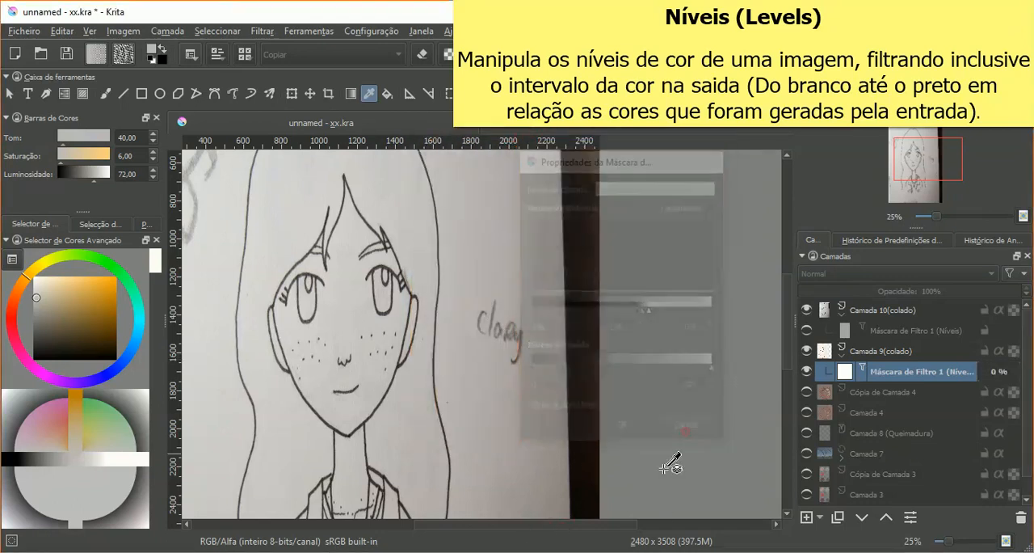
Step: Open the properties of Camada 9(colado)'s Níveis filter mask and place the dialog clear of the drawing
{"action": "scroll", "coordinate": [605, 428], "scroll_direction": "down", "scroll_amount": 3}
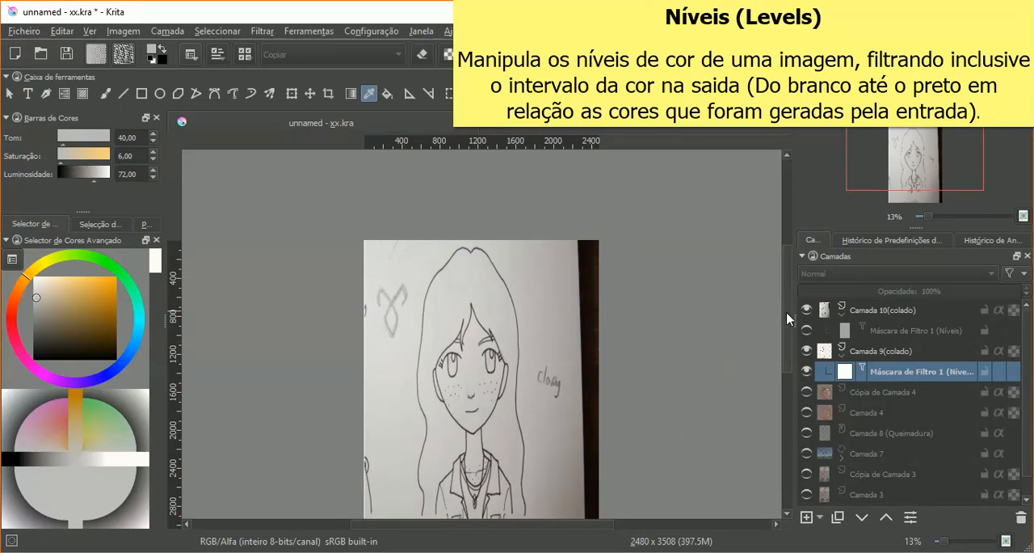
{"action": "scroll", "coordinate": [780, 339], "scroll_direction": "down", "scroll_amount": 3}
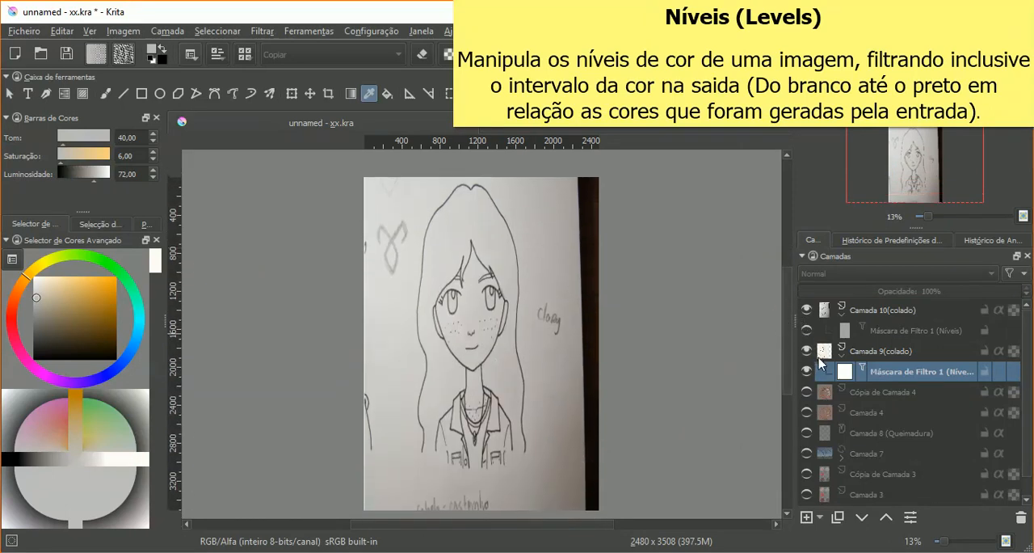
{"action": "right_click", "coordinate": [853, 373]}
{"action": "key", "text": "Escape"}
{"action": "key", "text": "F3"}
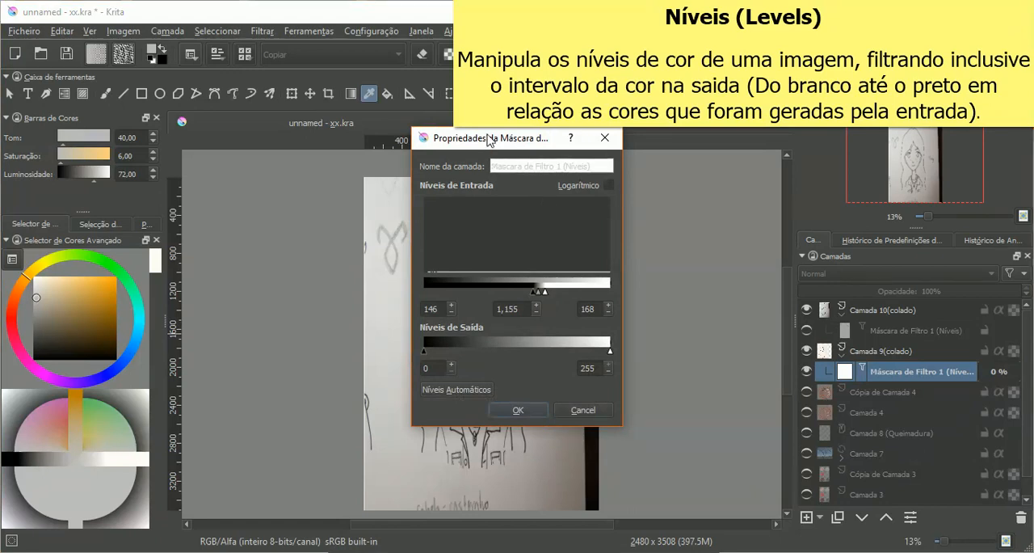
{"action": "left_click_drag", "start_coordinate": [493, 142], "coordinate": [719, 117]}
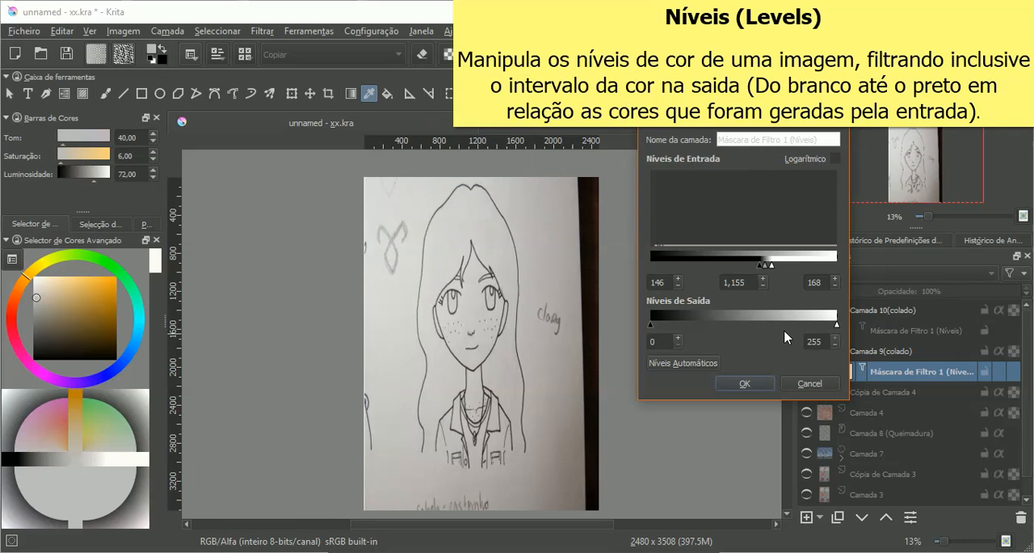
Step: Try a lower white output level on Camada 9(colado)'s Níveis filter mask, discard it and toggle the mask's visibility
{"action": "left_click_drag", "start_coordinate": [840, 327], "coordinate": [693, 331]}
{"action": "left_click", "coordinate": [811, 384]}
{"action": "left_click", "coordinate": [807, 371]}
{"action": "left_click", "coordinate": [807, 371]}
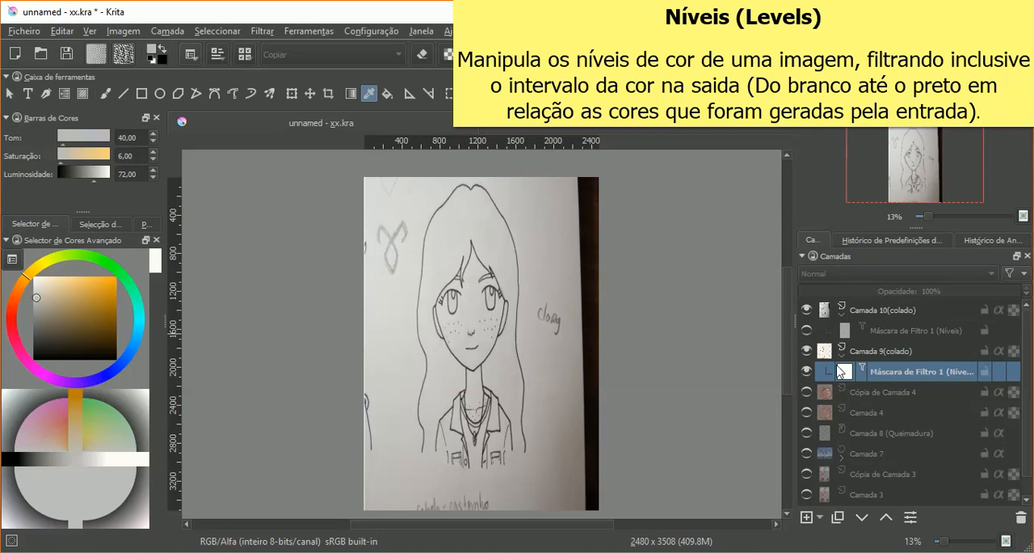
Step: Hide Camada 9(colado) and its filter mask, and show the Níveis filter mask of Camada 10(colado)
{"action": "left_click", "coordinate": [807, 371]}
{"action": "left_click", "coordinate": [807, 350]}
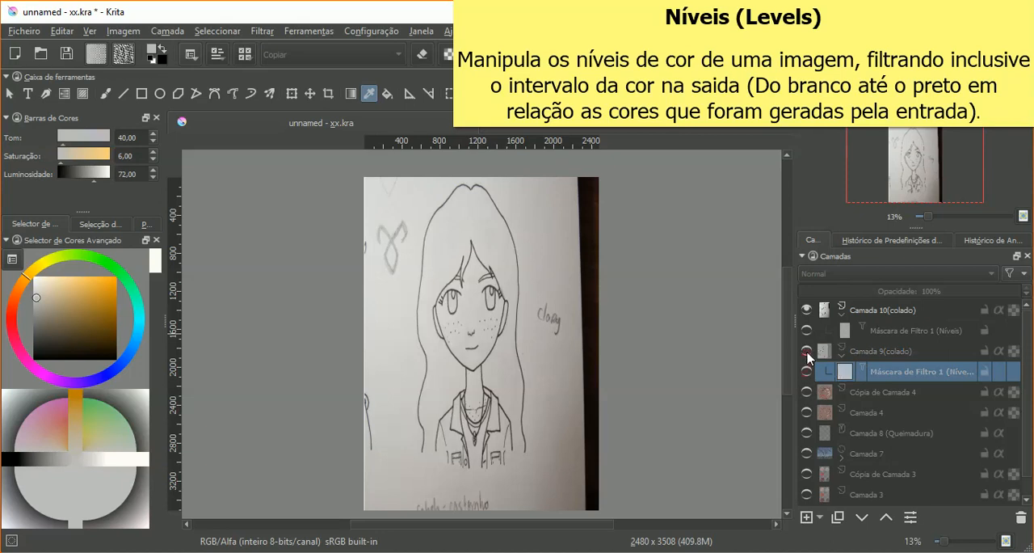
{"action": "left_click", "coordinate": [855, 311]}
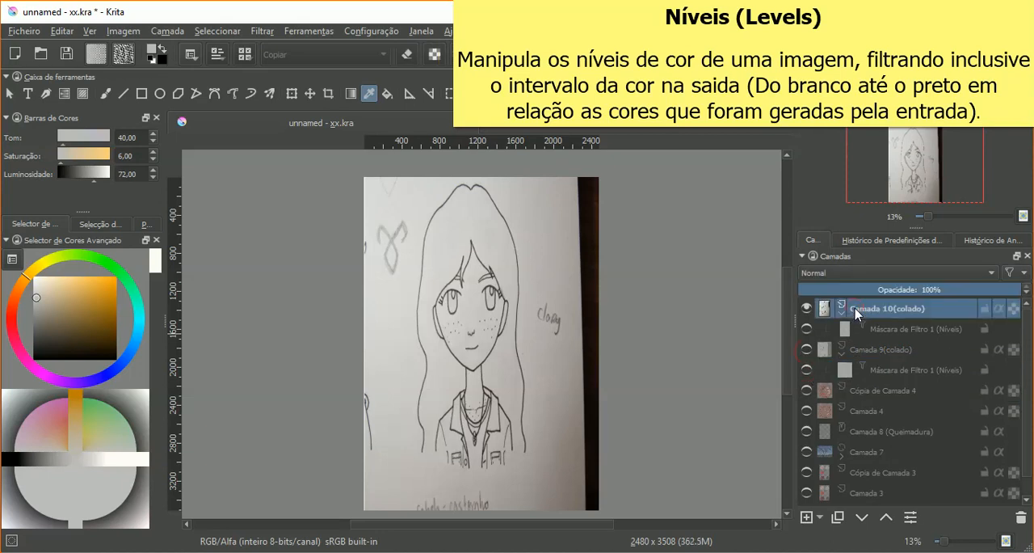
{"action": "left_click", "coordinate": [807, 330]}
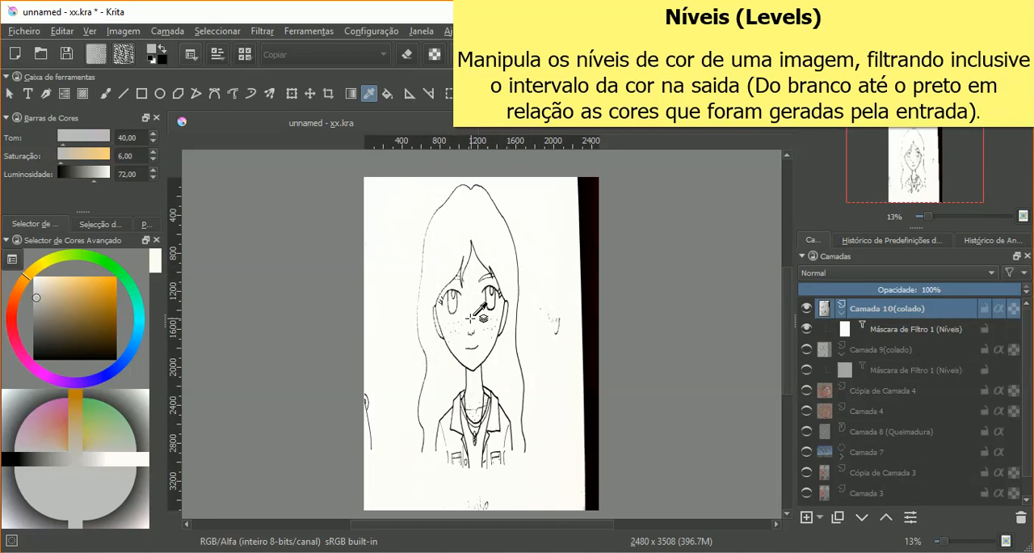
Step: Examine the filtered girl drawing up close and sample the paper colour around the face
{"action": "scroll", "coordinate": [496, 330], "scroll_direction": "up", "scroll_amount": 1}
{"action": "scroll", "coordinate": [496, 330], "scroll_direction": "up", "scroll_amount": 3}
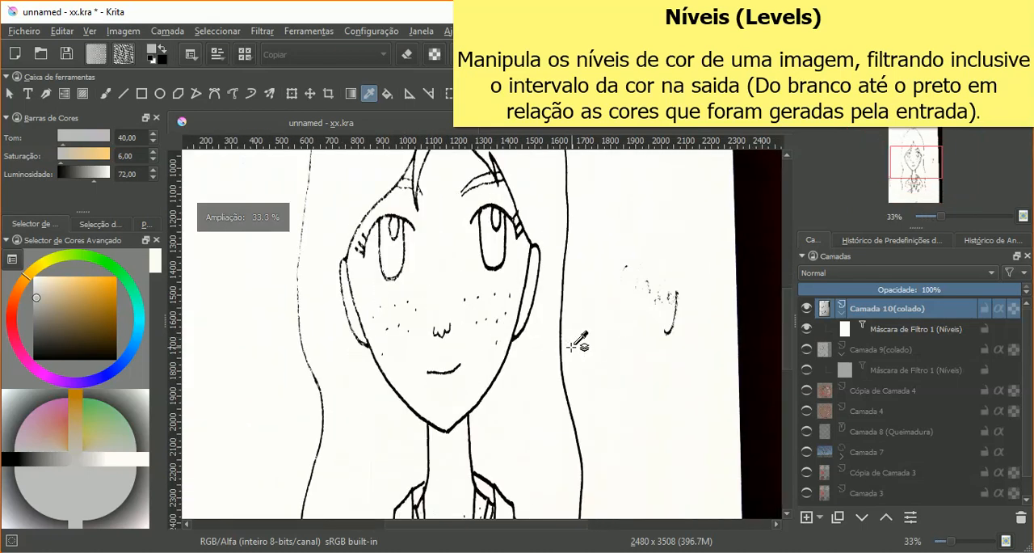
{"action": "left_click", "coordinate": [601, 344]}
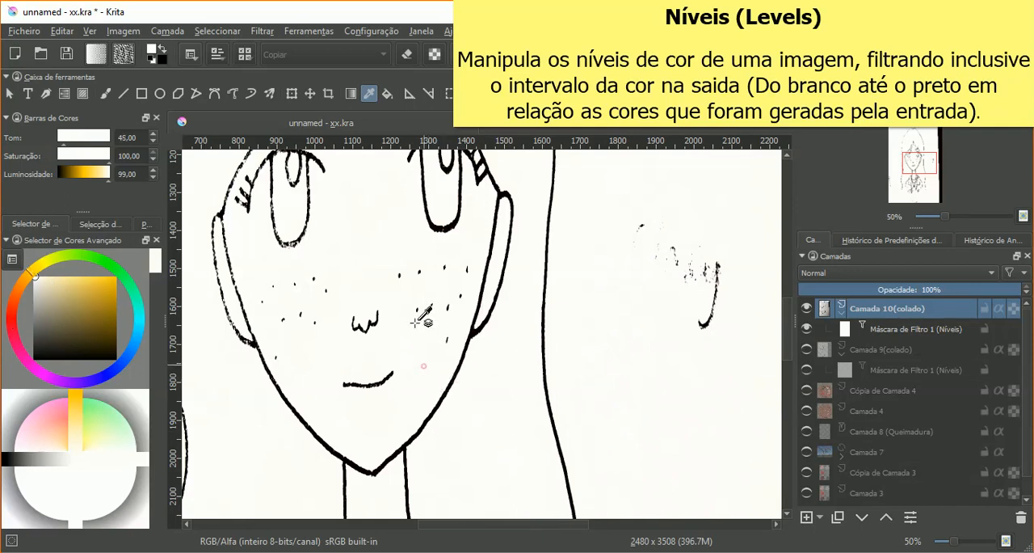
{"action": "scroll", "coordinate": [675, 386], "scroll_direction": "down", "scroll_amount": 1}
{"action": "scroll", "coordinate": [674, 386], "scroll_direction": "down", "scroll_amount": 2}
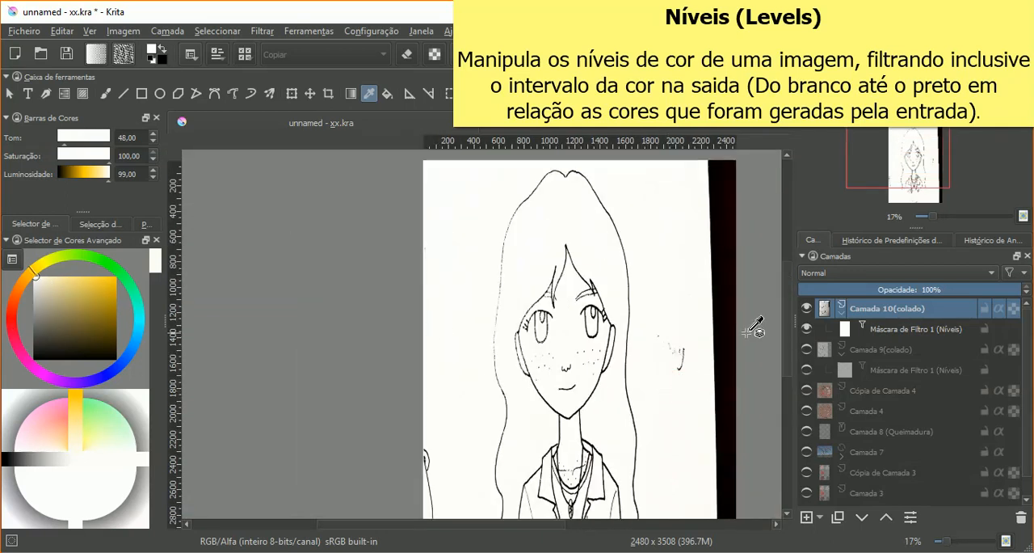
{"action": "scroll", "coordinate": [790, 327], "scroll_direction": "down", "scroll_amount": 1}
{"action": "scroll", "coordinate": [790, 327], "scroll_direction": "down", "scroll_amount": 2}
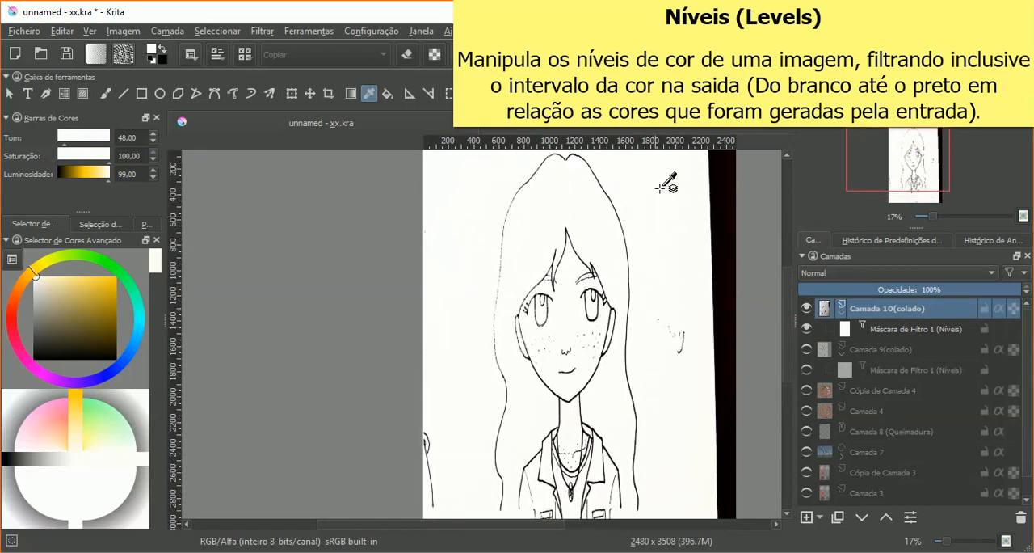
Step: Open the properties of Camada 10(colado)'s Níveis filter mask and place the dialog clear of the drawing
{"action": "left_click", "coordinate": [846, 330]}
{"action": "right_click", "coordinate": [845, 330]}
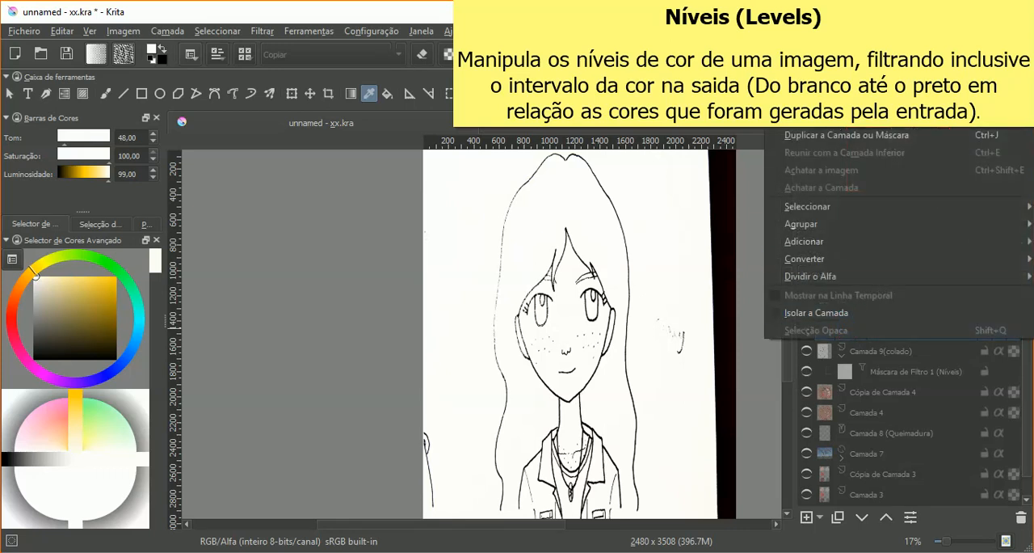
{"action": "left_click", "coordinate": [822, 47]}
{"action": "left_click_drag", "start_coordinate": [517, 146], "coordinate": [293, 73]}
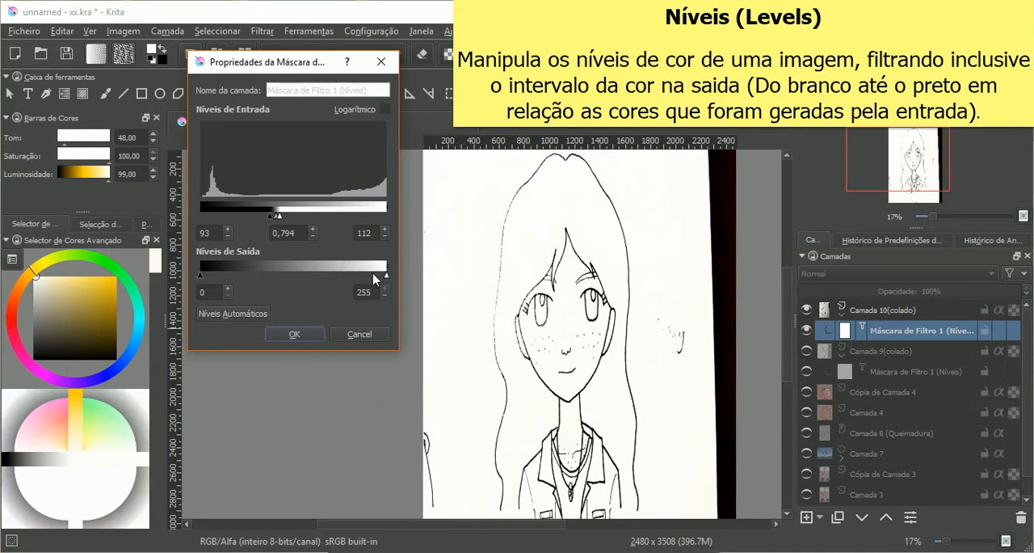
Step: Try a white output level of 43 and a black output level of 203, restoring each to its default
{"action": "left_click_drag", "start_coordinate": [386, 277], "coordinate": [230, 292]}
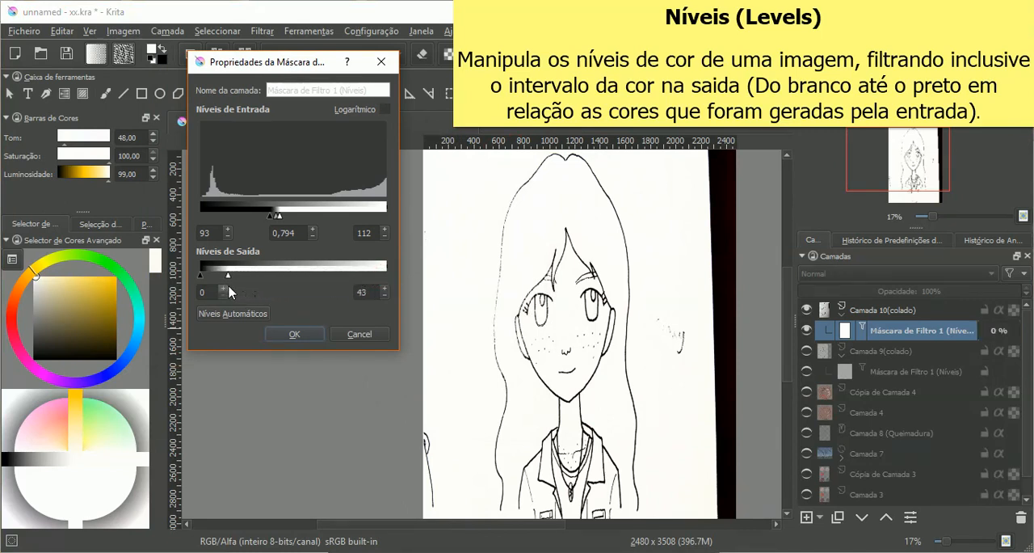
{"action": "left_click_drag", "start_coordinate": [227, 277], "coordinate": [388, 277]}
{"action": "left_click_drag", "start_coordinate": [202, 277], "coordinate": [350, 278]}
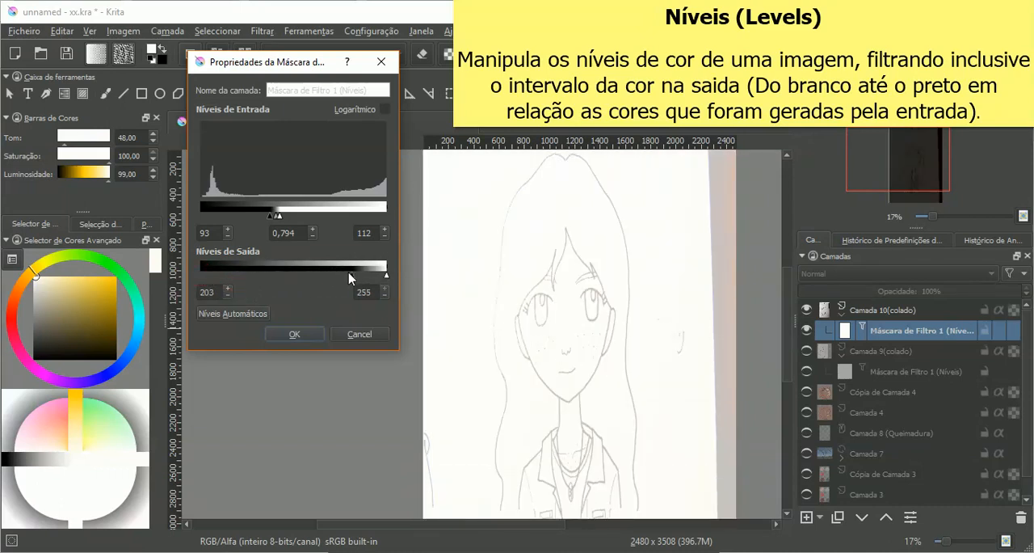
{"action": "left_click_drag", "start_coordinate": [351, 277], "coordinate": [361, 277]}
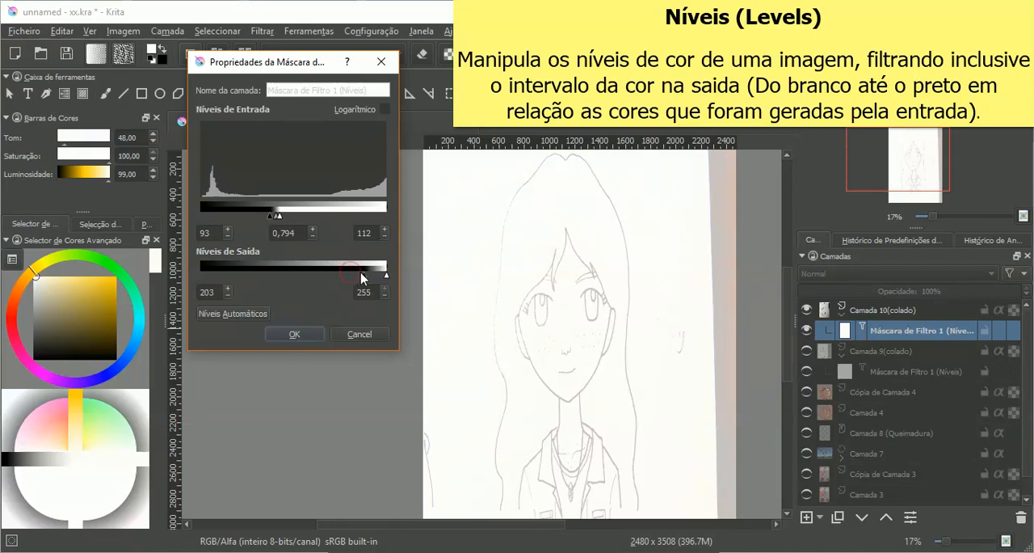
{"action": "left_click_drag", "start_coordinate": [361, 277], "coordinate": [187, 277]}
{"action": "left_click_drag", "start_coordinate": [387, 276], "coordinate": [408, 272]}
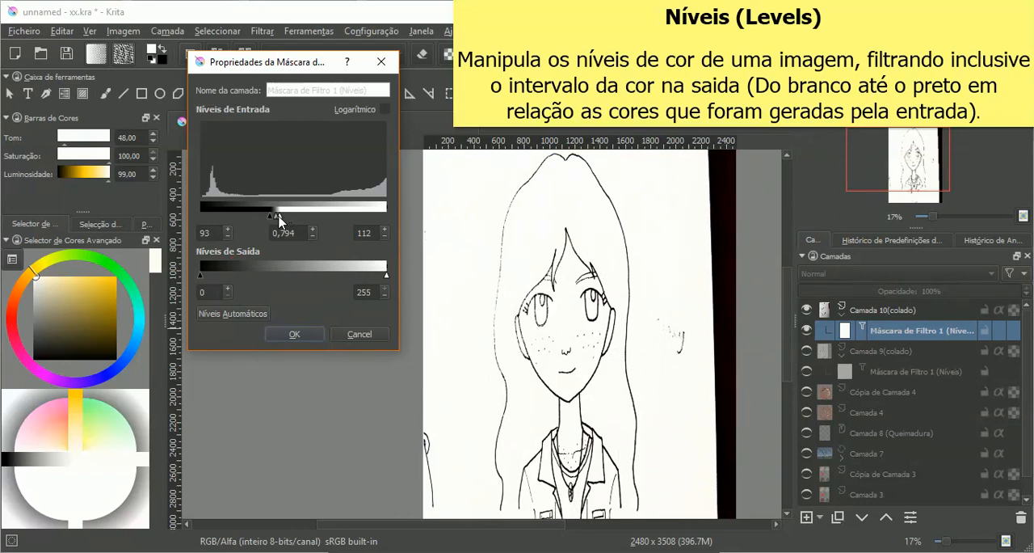
Step: Set the mask's input levels to black 0, midtone 1,310 and white 138, trying a black level of 64 on the way
{"action": "left_click_drag", "start_coordinate": [281, 216], "coordinate": [387, 217]}
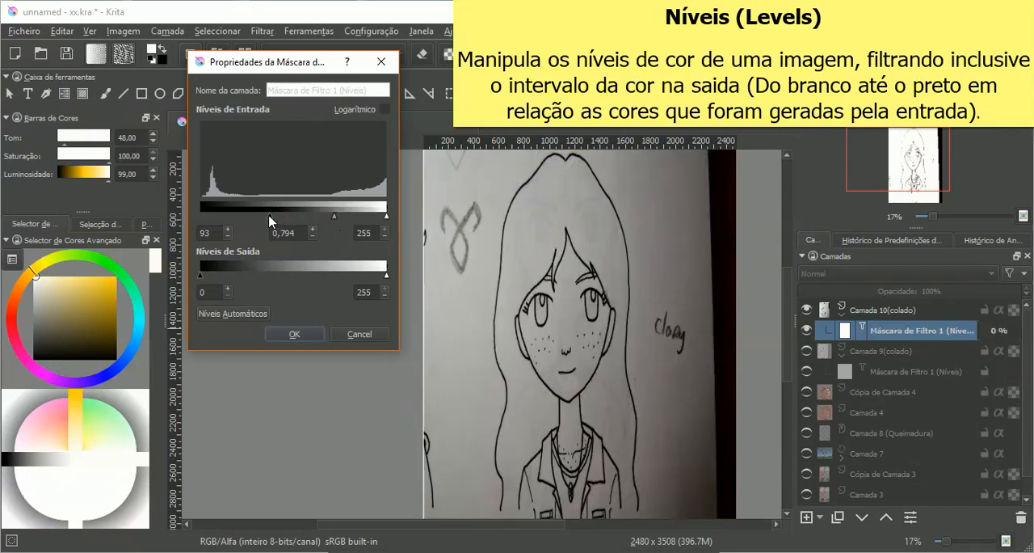
{"action": "left_click_drag", "start_coordinate": [302, 216], "coordinate": [282, 223]}
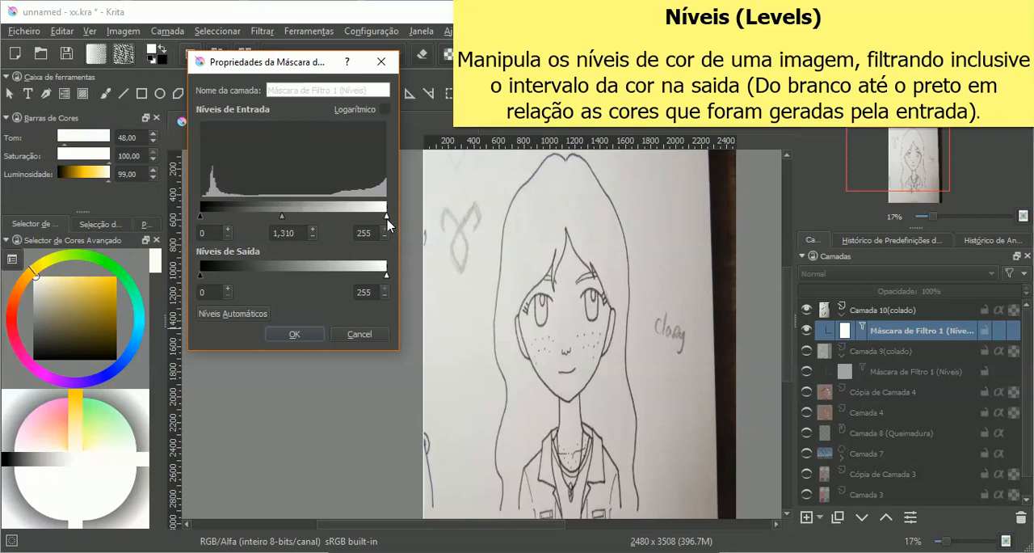
{"action": "left_click_drag", "start_coordinate": [386, 219], "coordinate": [301, 227]}
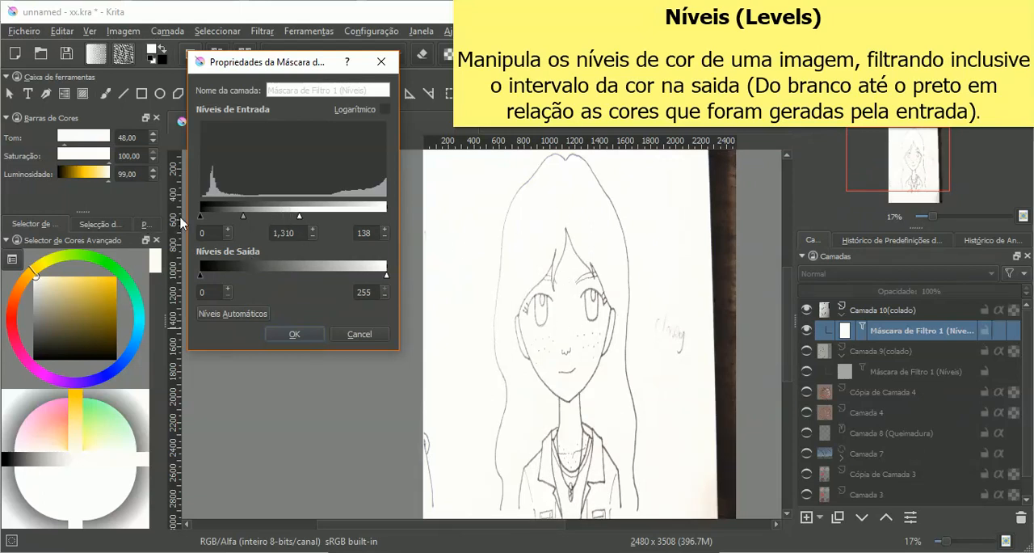
{"action": "left_click_drag", "start_coordinate": [201, 220], "coordinate": [248, 218]}
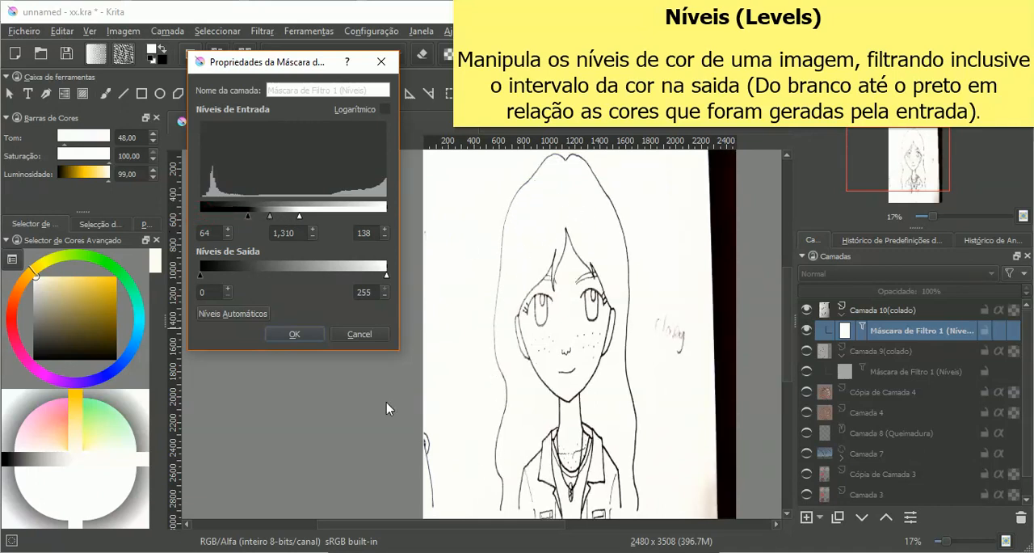
{"action": "left_click_drag", "start_coordinate": [246, 217], "coordinate": [201, 218]}
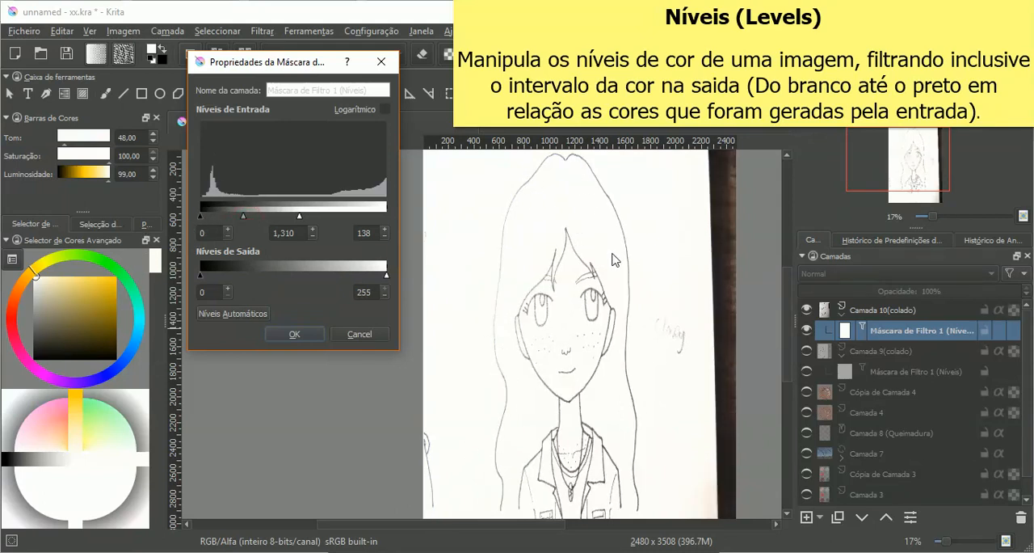
Step: Try different black and white input pairs on the girl drawing, such as 116 with 146, 88 with 122 and 81 with 165
{"action": "mouse_move", "coordinate": [301, 219]}
{"action": "left_mouse_down"}
{"action": "mouse_move", "coordinate": [216, 218]}
{"action": "mouse_move", "coordinate": [307, 219]}
{"action": "left_mouse_up"}
{"action": "left_click_drag", "start_coordinate": [202, 218], "coordinate": [284, 223]}
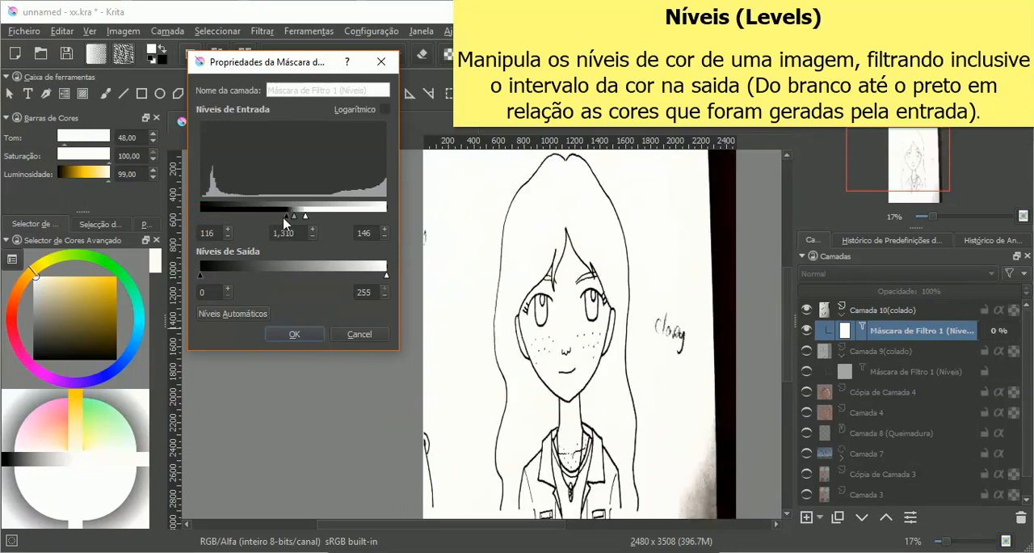
{"action": "mouse_move", "coordinate": [285, 222]}
{"action": "left_mouse_down"}
{"action": "mouse_move", "coordinate": [263, 223]}
{"action": "mouse_move", "coordinate": [297, 218]}
{"action": "mouse_move", "coordinate": [288, 218]}
{"action": "left_mouse_up"}
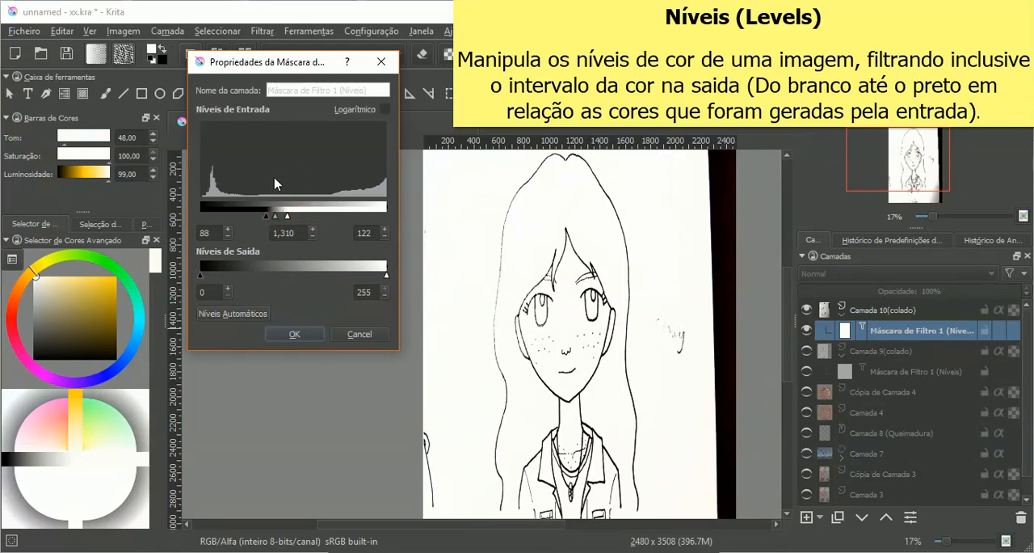
{"action": "left_click_drag", "start_coordinate": [286, 217], "coordinate": [319, 218]}
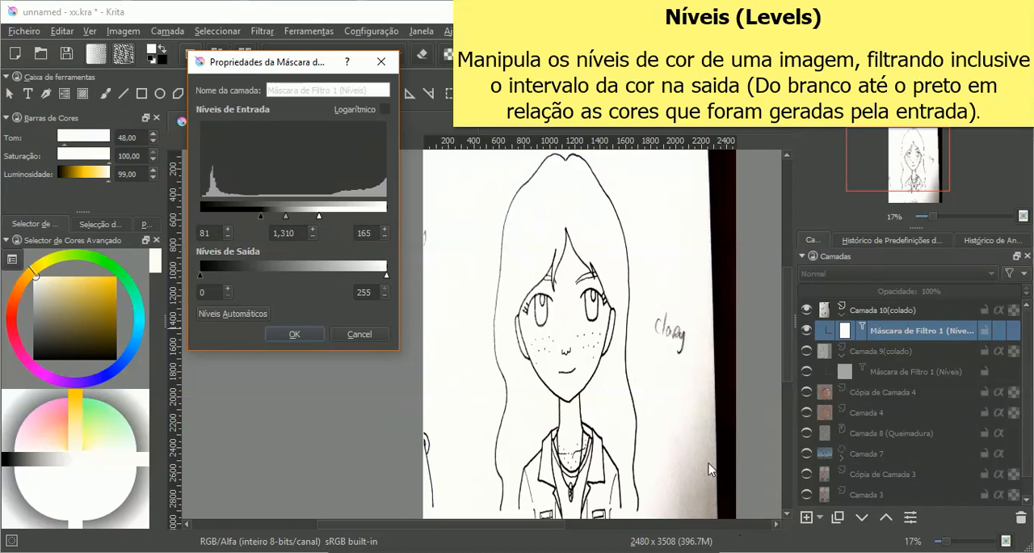
{"action": "left_click_drag", "start_coordinate": [319, 216], "coordinate": [289, 222]}
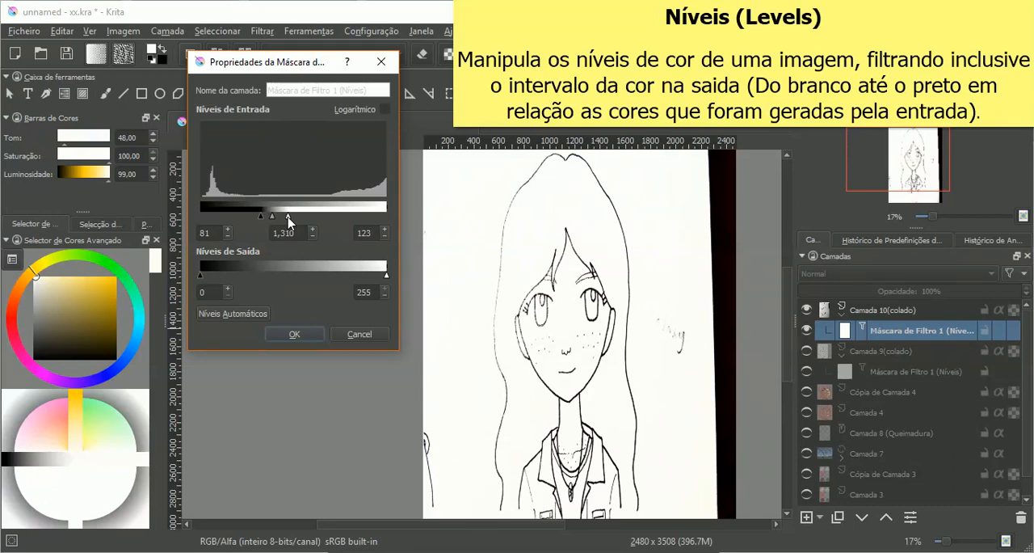
Step: Narrow the mask's input levels to black 90 and white 111 and apply the filter settings
{"action": "left_click_drag", "start_coordinate": [289, 220], "coordinate": [276, 218]}
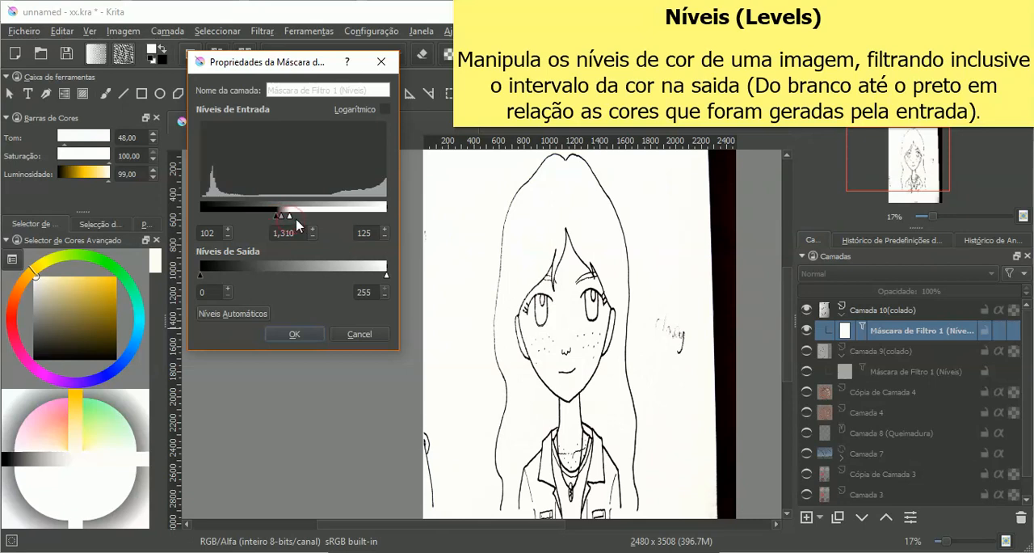
{"action": "mouse_move", "coordinate": [292, 222]}
{"action": "left_mouse_down"}
{"action": "mouse_move", "coordinate": [301, 221]}
{"action": "mouse_move", "coordinate": [285, 223]}
{"action": "left_mouse_up"}
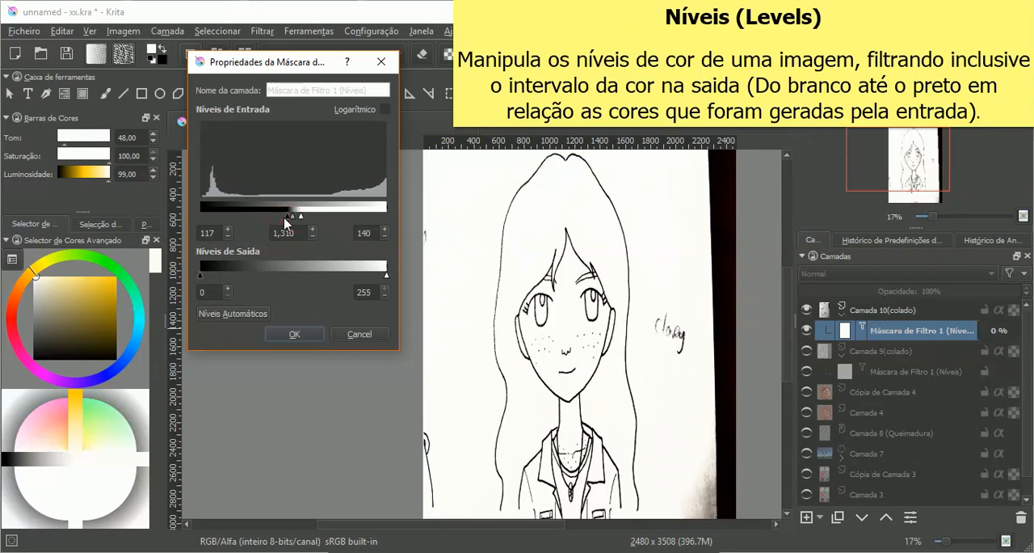
{"action": "mouse_move", "coordinate": [285, 223]}
{"action": "left_mouse_down"}
{"action": "mouse_move", "coordinate": [268, 220]}
{"action": "mouse_move", "coordinate": [281, 221]}
{"action": "left_mouse_up"}
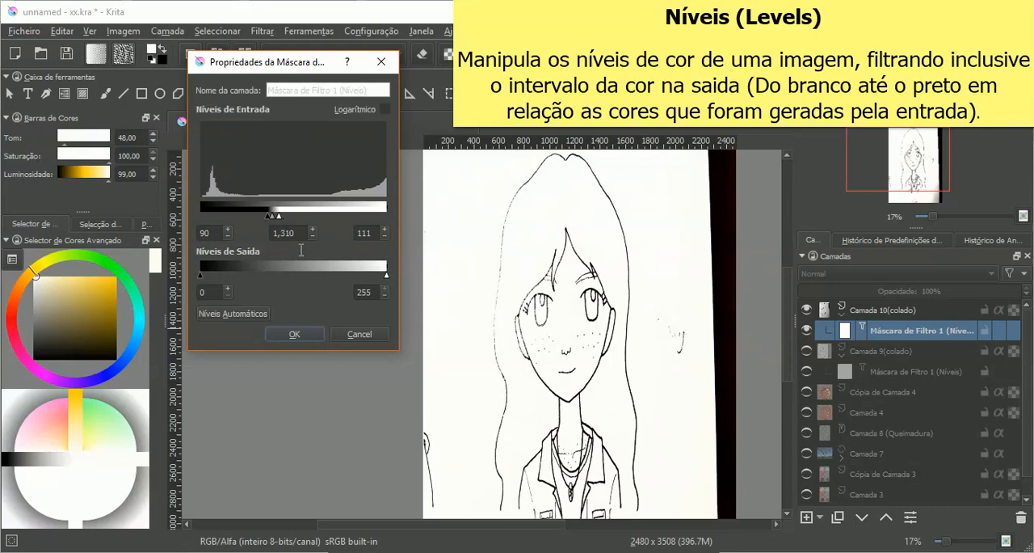
{"action": "left_click", "coordinate": [294, 334]}
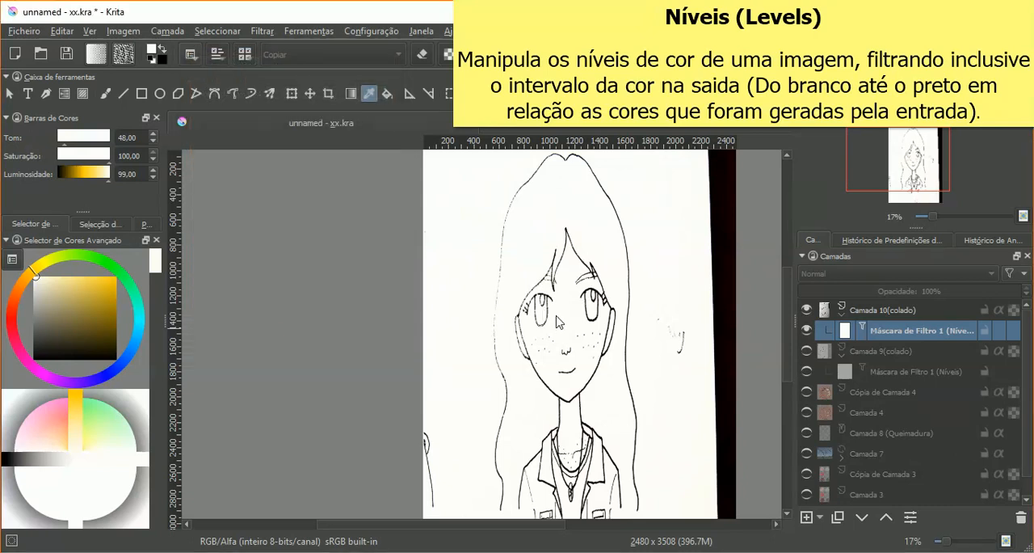
Step: Sample the cleaned paper colour at several points around the girl's hair and face with the colour picker
{"action": "scroll", "coordinate": [558, 321], "scroll_direction": "up", "scroll_amount": 2}
{"action": "scroll", "coordinate": [557, 312], "scroll_direction": "up", "scroll_amount": 1}
{"action": "left_click", "coordinate": [411, 247], "text": "ctrl"}
{"action": "left_click", "coordinate": [365, 242], "text": "ctrl"}
{"action": "left_click", "coordinate": [466, 256], "text": "ctrl"}
{"action": "left_click", "coordinate": [342, 283]}
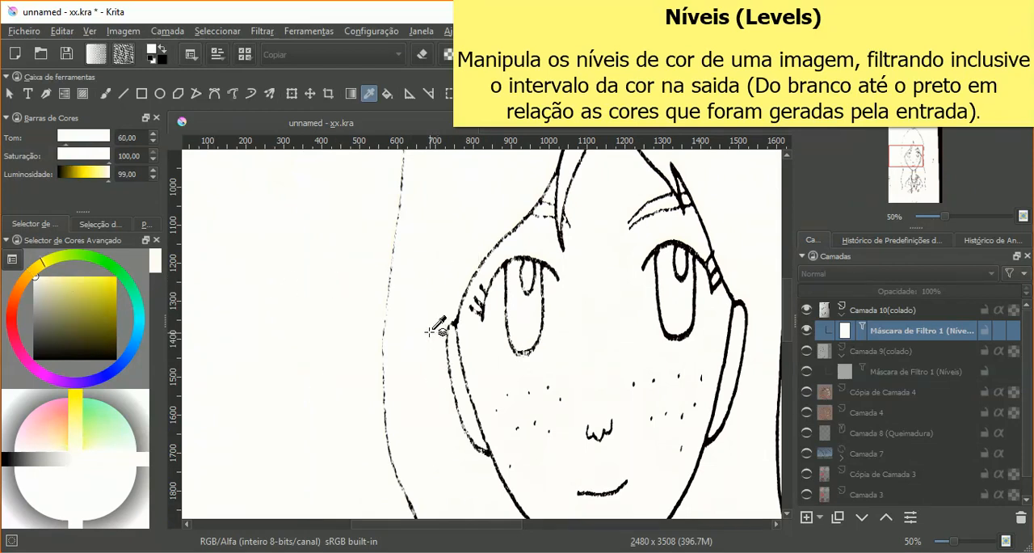
{"action": "left_click", "coordinate": [457, 246]}
Step: Hide Camada 10(colado) and show Camada 9(colado) together with its Níveis filter mask
{"action": "left_click", "coordinate": [806, 309]}
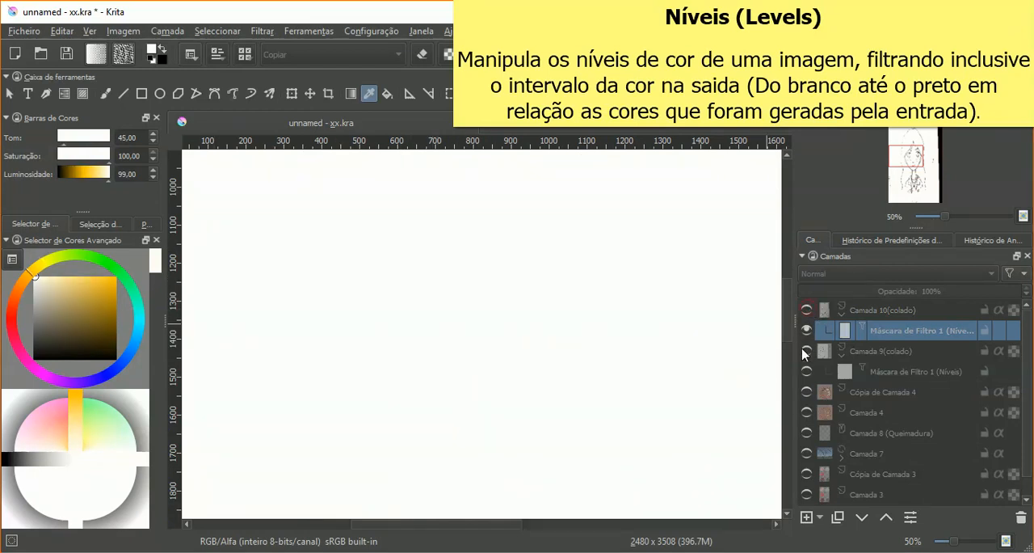
{"action": "left_click", "coordinate": [806, 351]}
{"action": "scroll", "coordinate": [603, 307], "scroll_direction": "down", "scroll_amount": 3}
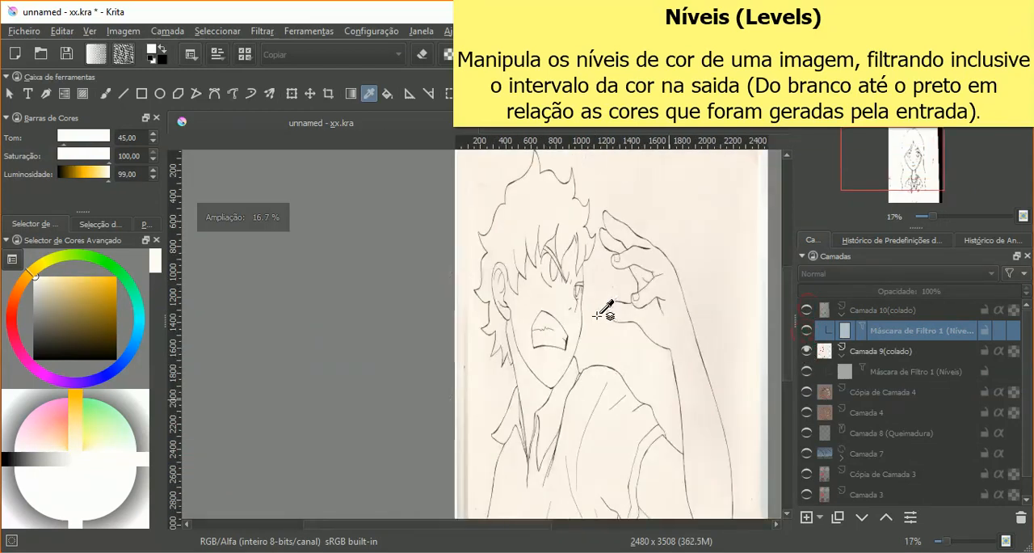
{"action": "left_click_drag", "start_coordinate": [557, 523], "coordinate": [587, 533]}
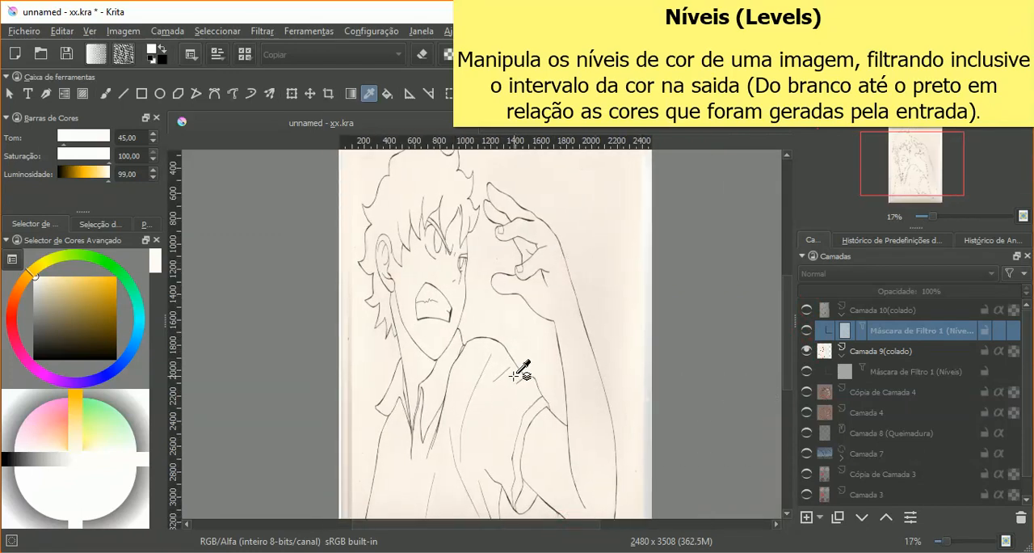
{"action": "left_click", "coordinate": [806, 371]}
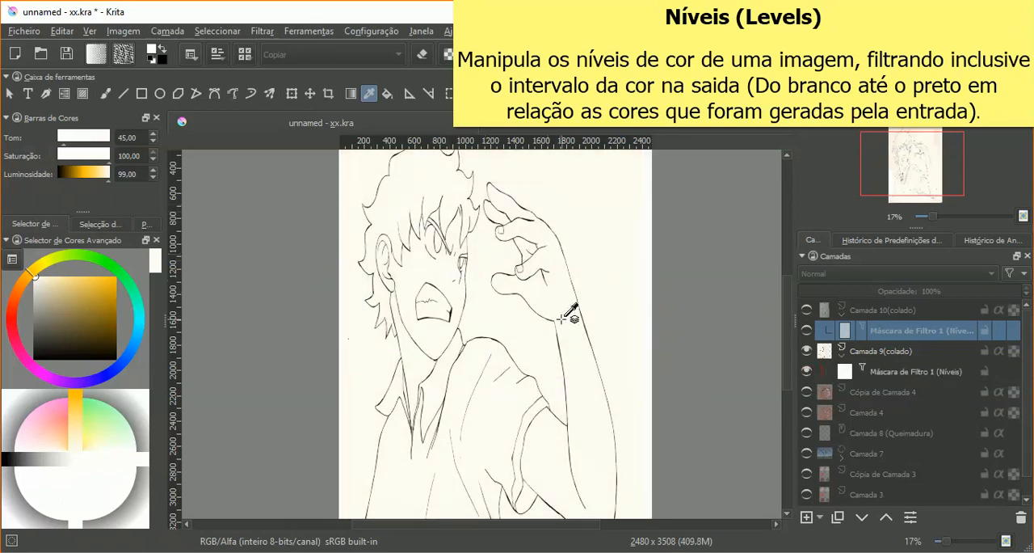
Step: Open the properties of Camada 9(colado)'s Níveis filter mask and reset its input levels to black 0 and white 255
{"action": "right_click", "coordinate": [854, 377]}
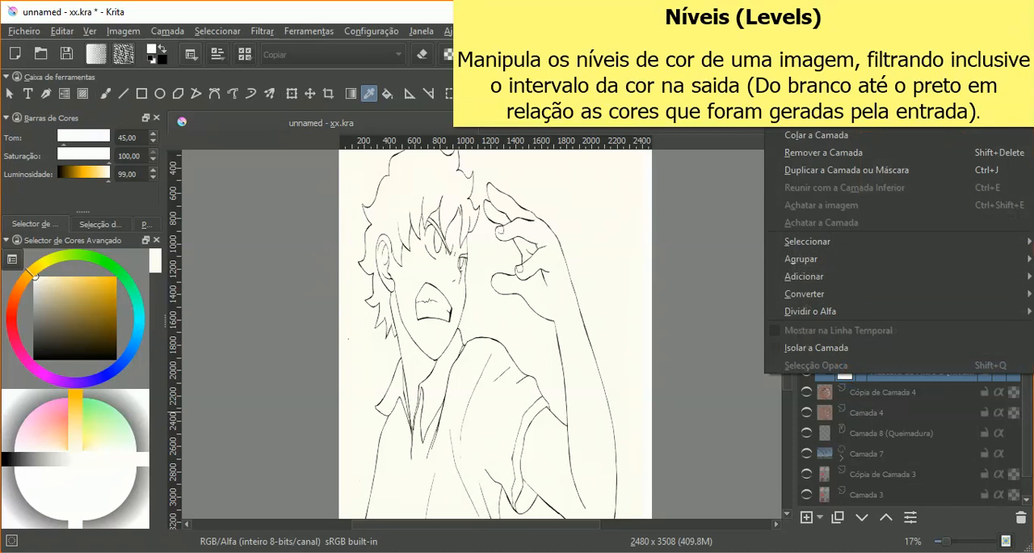
{"action": "left_click", "coordinate": [824, 65]}
{"action": "left_click_drag", "start_coordinate": [487, 142], "coordinate": [755, 115]}
{"action": "left_click_drag", "start_coordinate": [814, 267], "coordinate": [879, 267]}
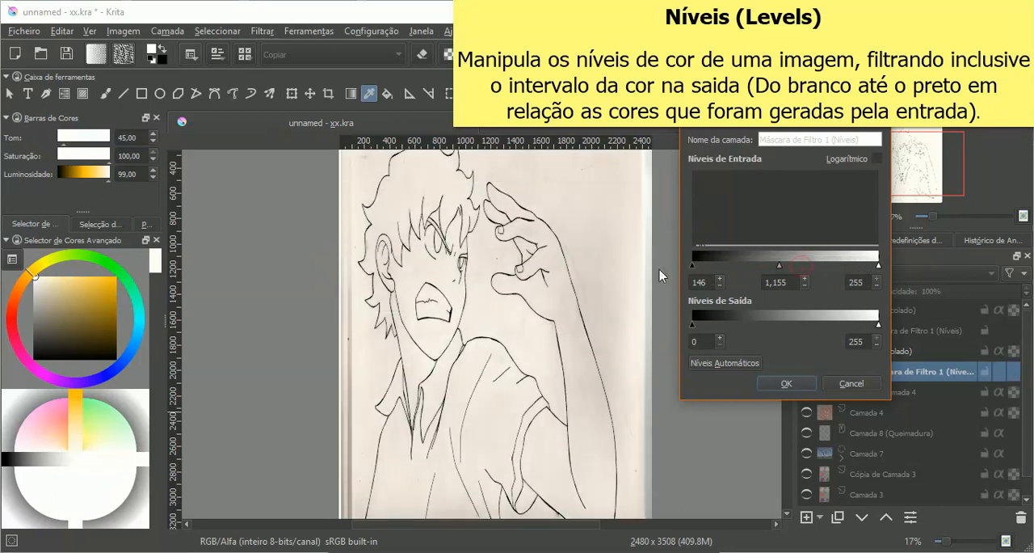
{"action": "left_click_drag", "start_coordinate": [801, 265], "coordinate": [662, 276]}
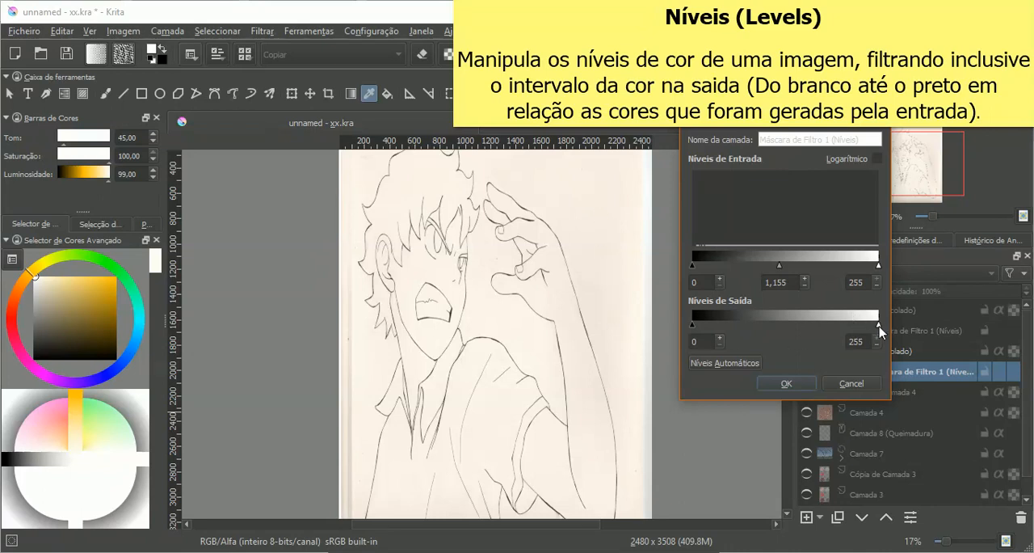
Step: Narrow the input levels of Camada 9(colado)'s Níveis mask to black 138 and white 161
{"action": "mouse_move", "coordinate": [878, 265]}
{"action": "left_mouse_down"}
{"action": "mouse_move", "coordinate": [797, 270]}
{"action": "mouse_move", "coordinate": [825, 272]}
{"action": "mouse_move", "coordinate": [811, 269]}
{"action": "left_mouse_up"}
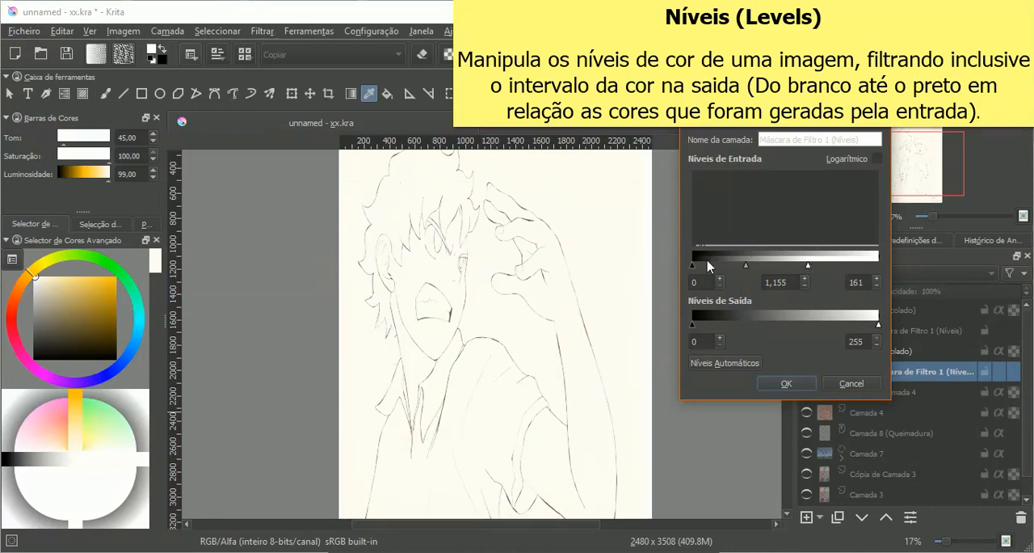
{"action": "left_click_drag", "start_coordinate": [693, 270], "coordinate": [792, 273]}
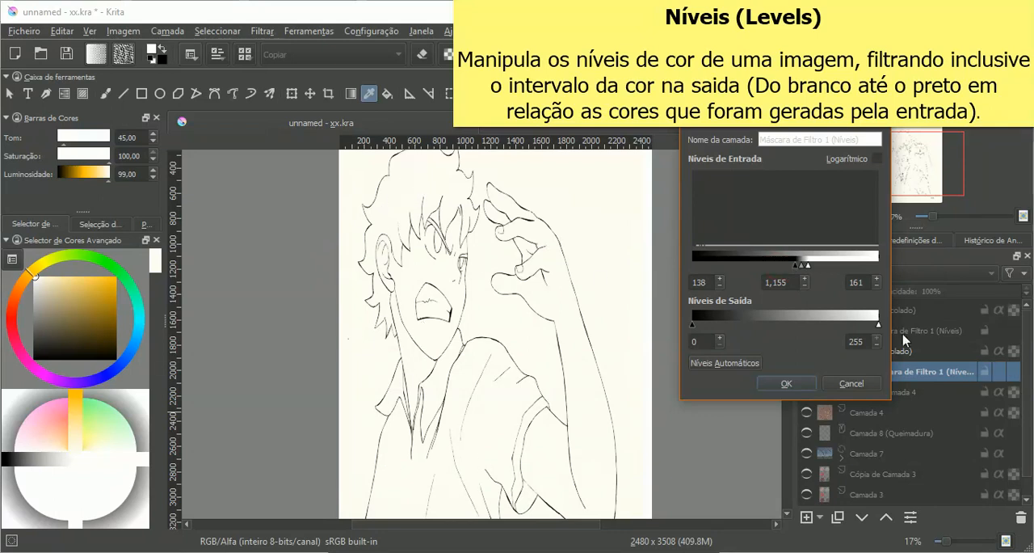
Step: Try out both output level limits, restore the output range to 0 and 255, and apply the filter settings
{"action": "left_click_drag", "start_coordinate": [877, 326], "coordinate": [904, 331]}
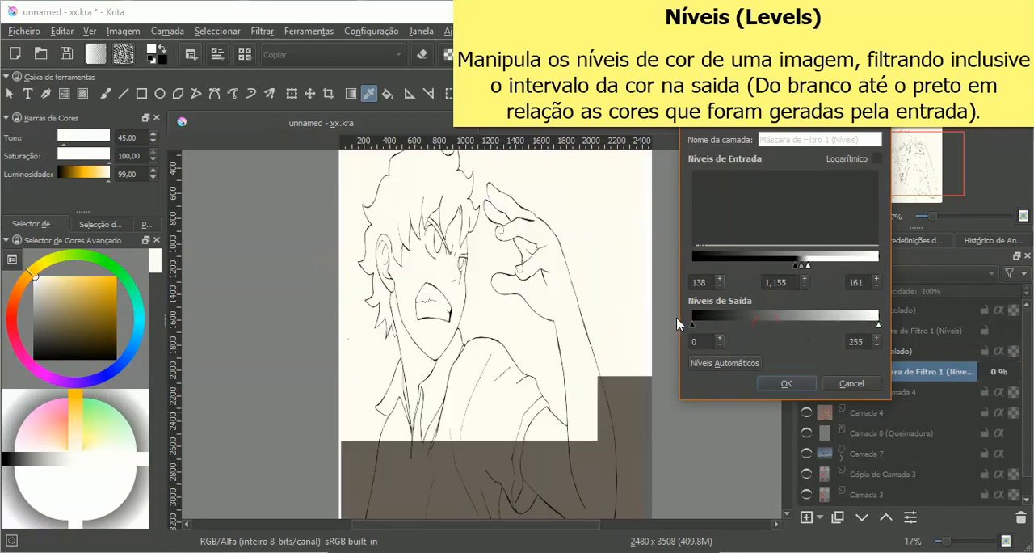
{"action": "mouse_move", "coordinate": [692, 325]}
{"action": "left_mouse_down"}
{"action": "mouse_move", "coordinate": [762, 333]}
{"action": "mouse_move", "coordinate": [693, 326]}
{"action": "left_mouse_up"}
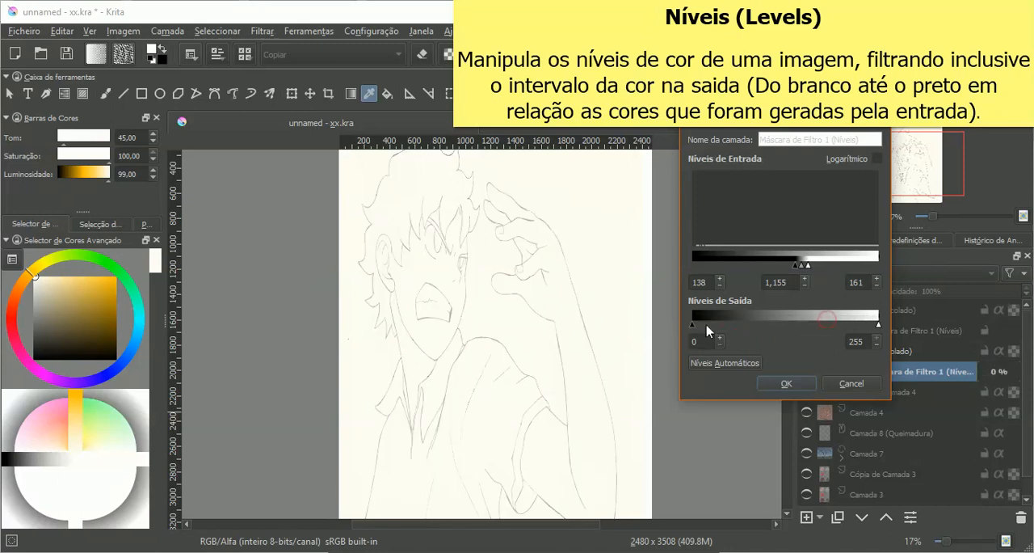
{"action": "left_click_drag", "start_coordinate": [878, 324], "coordinate": [870, 326]}
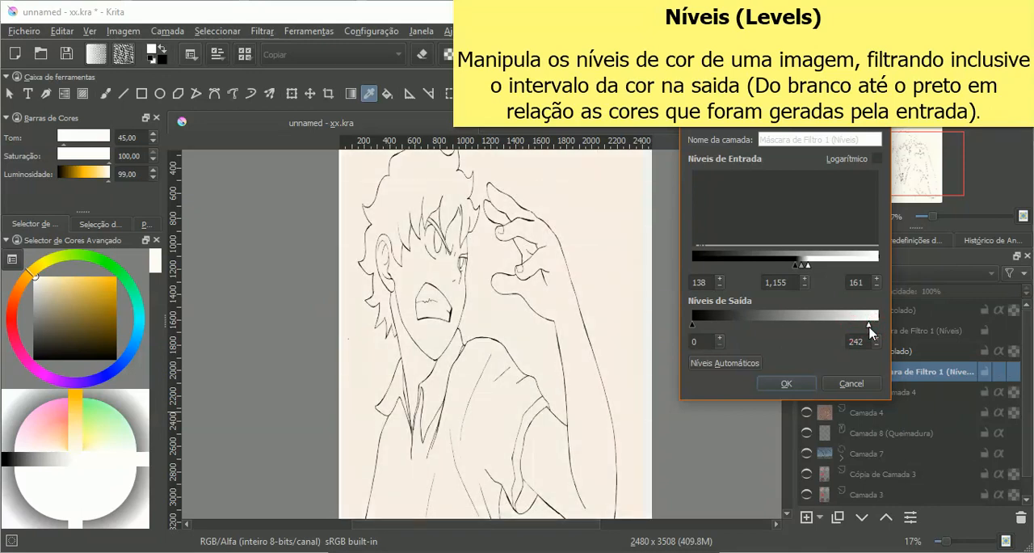
{"action": "left_click_drag", "start_coordinate": [870, 326], "coordinate": [890, 326]}
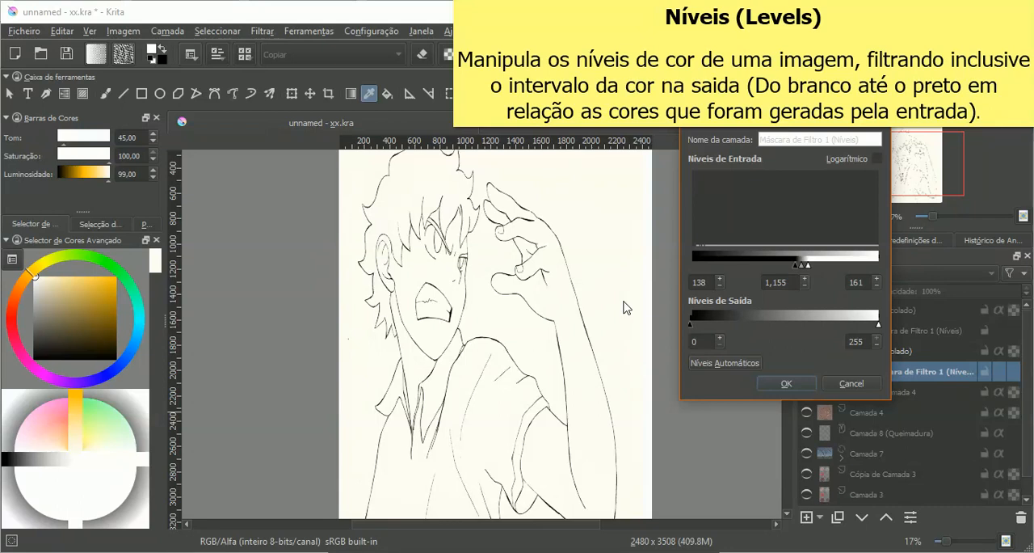
{"action": "left_click", "coordinate": [786, 383]}
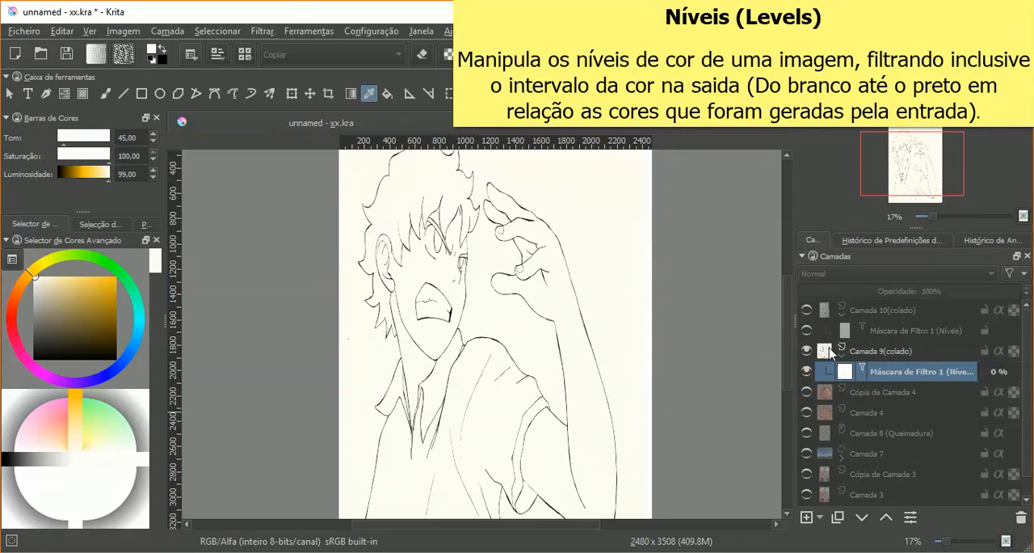
Step: Prepare the Fill tool on Camada 9(colado) with the colour's hue set to 180
{"action": "left_click", "coordinate": [879, 352]}
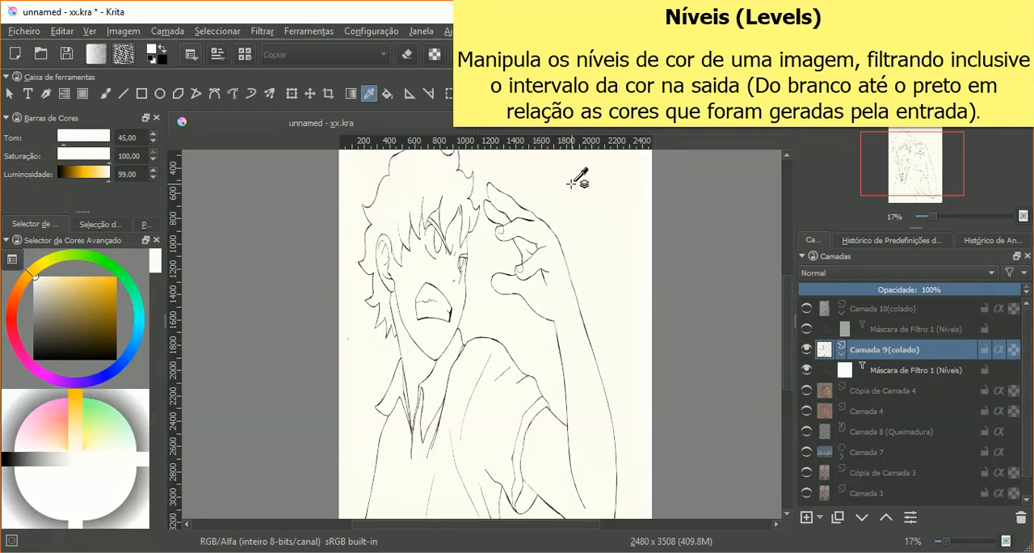
{"action": "left_click", "coordinate": [387, 93]}
{"action": "left_click", "coordinate": [140, 327]}
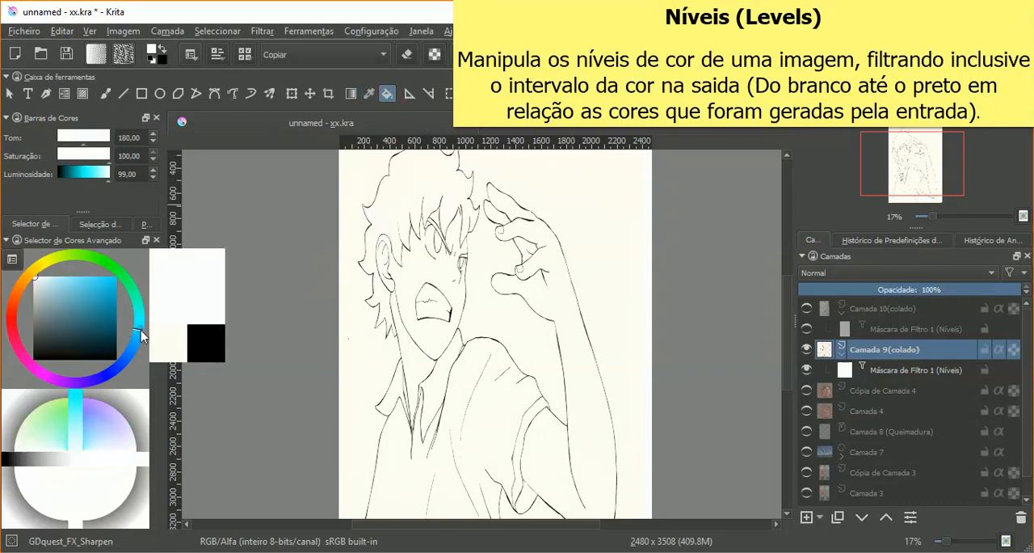
{"action": "left_click", "coordinate": [807, 518]}
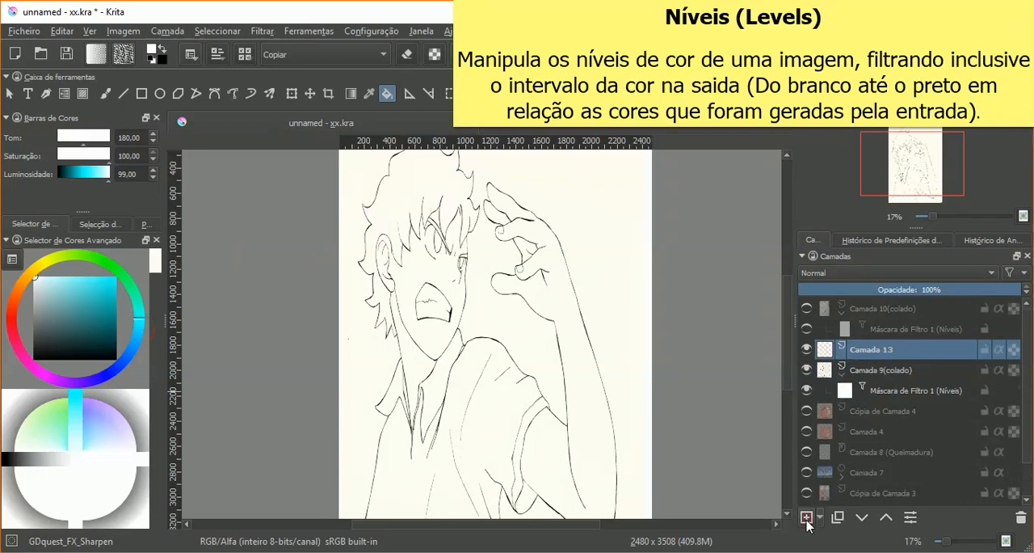
{"action": "left_click", "coordinate": [609, 244]}
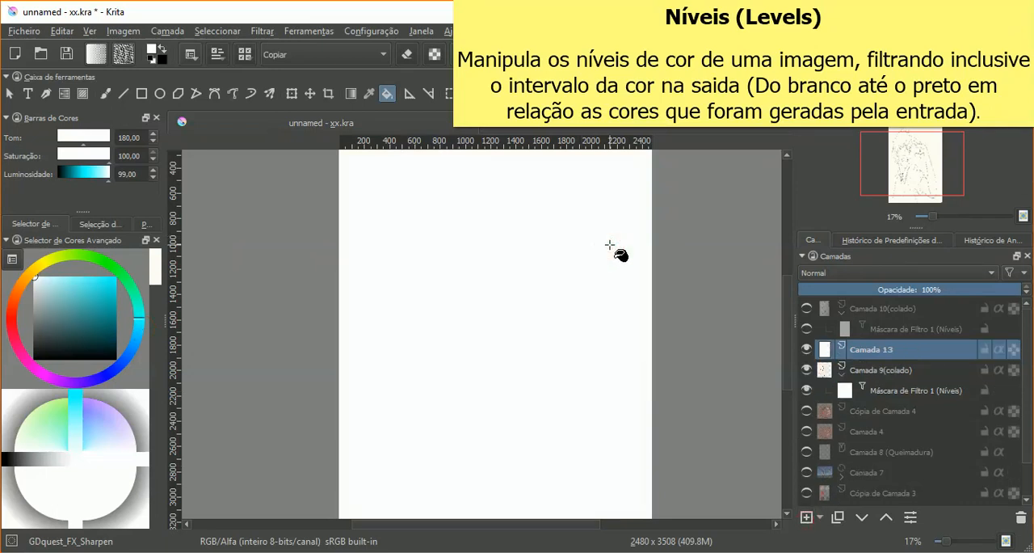
{"action": "left_click", "coordinate": [1020, 518]}
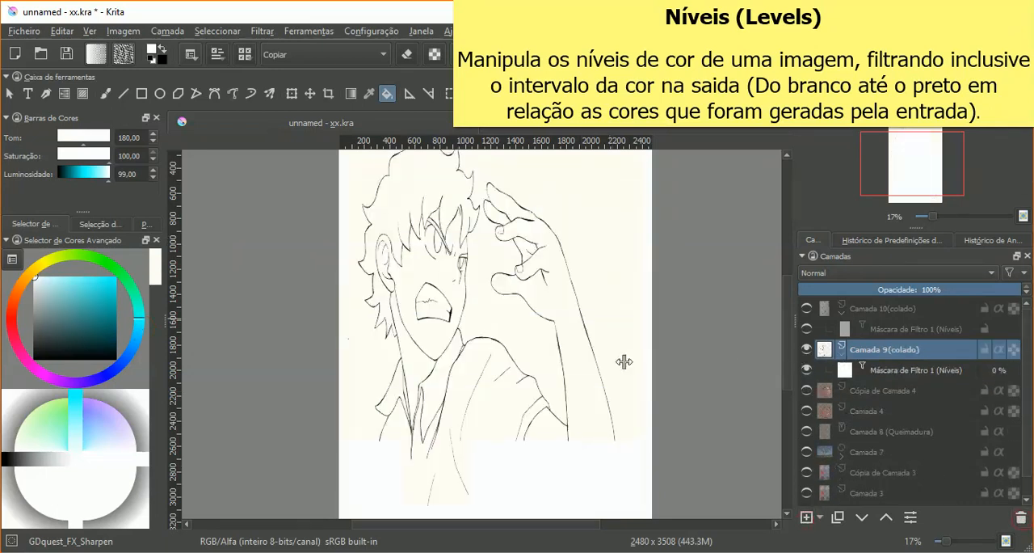
Step: Set the colour to saturated cyan and fill the background around the boy on Camada 9(colado)
{"action": "left_click", "coordinate": [116, 278]}
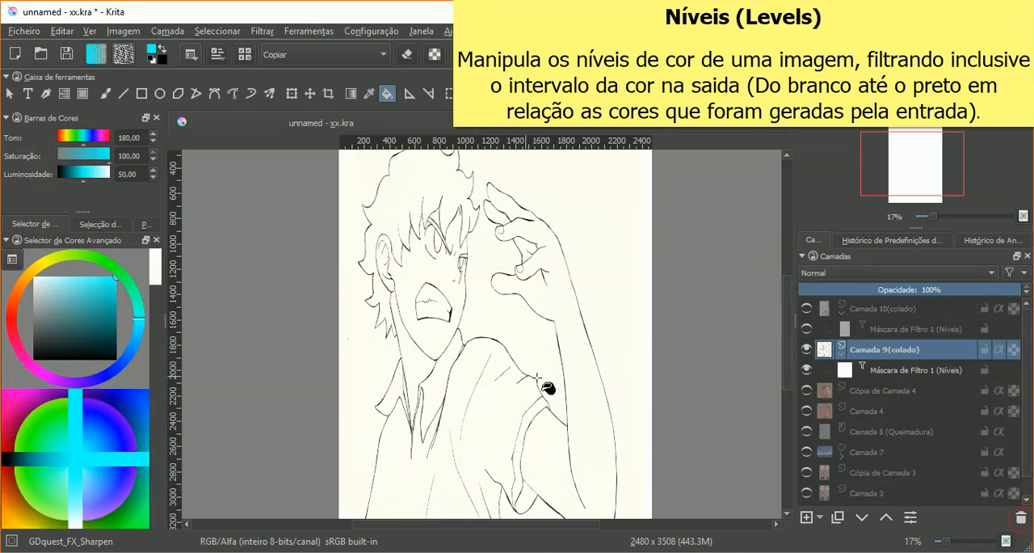
{"action": "left_click", "coordinate": [620, 260]}
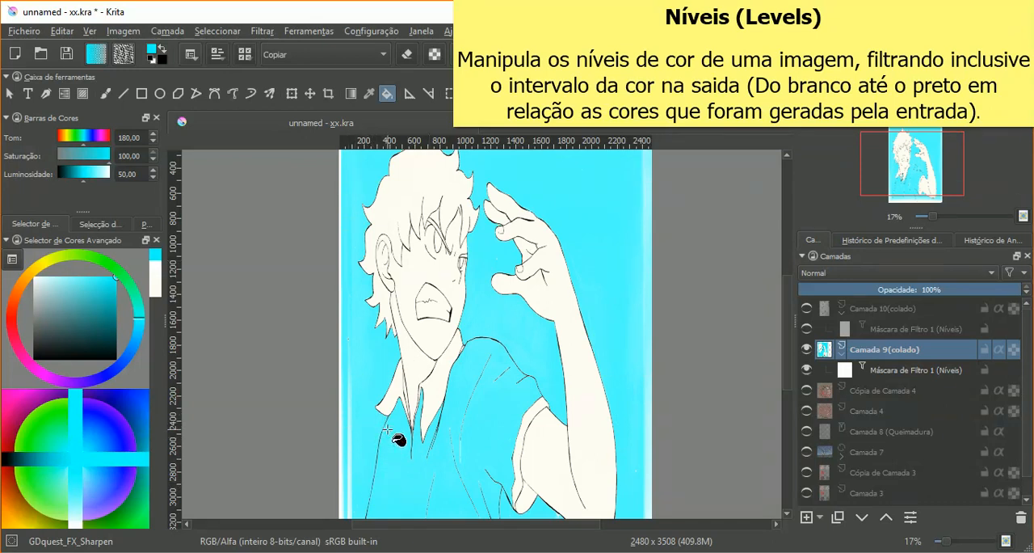
{"action": "scroll", "coordinate": [388, 476], "scroll_direction": "up", "scroll_amount": 2}
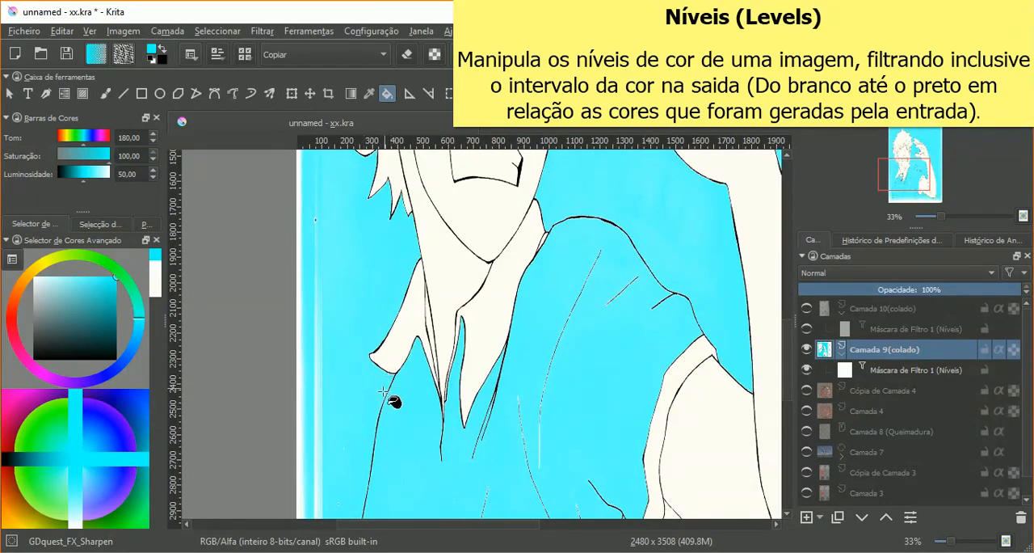
{"action": "scroll", "coordinate": [556, 355], "scroll_direction": "down", "scroll_amount": 2}
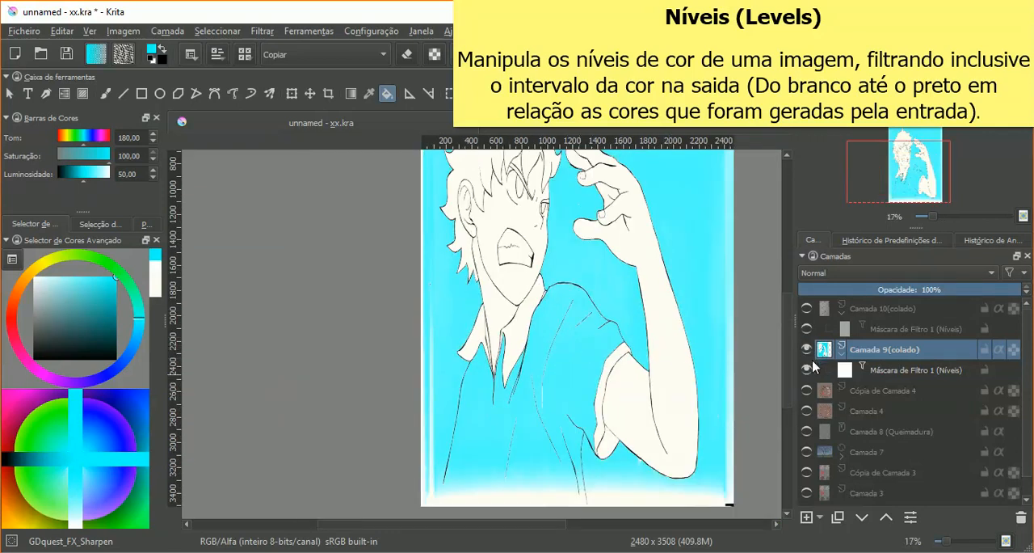
Step: Hide Camada 9(colado)'s Níveis filter mask and show Camada 10(colado) with its own filter mask off
{"action": "mouse_move", "coordinate": [814, 366]}
{"action": "left_click", "coordinate": [807, 369]}
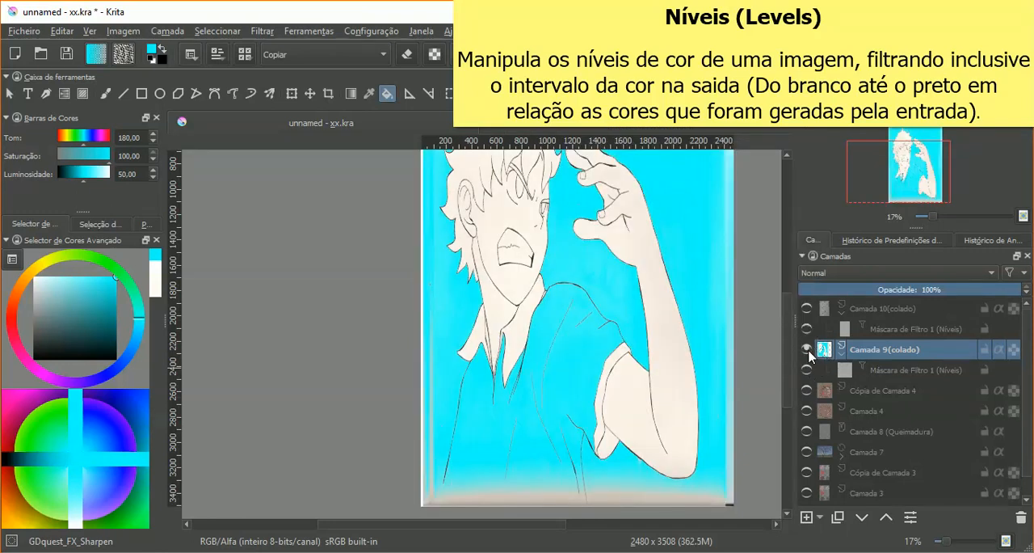
{"action": "mouse_move", "coordinate": [810, 352]}
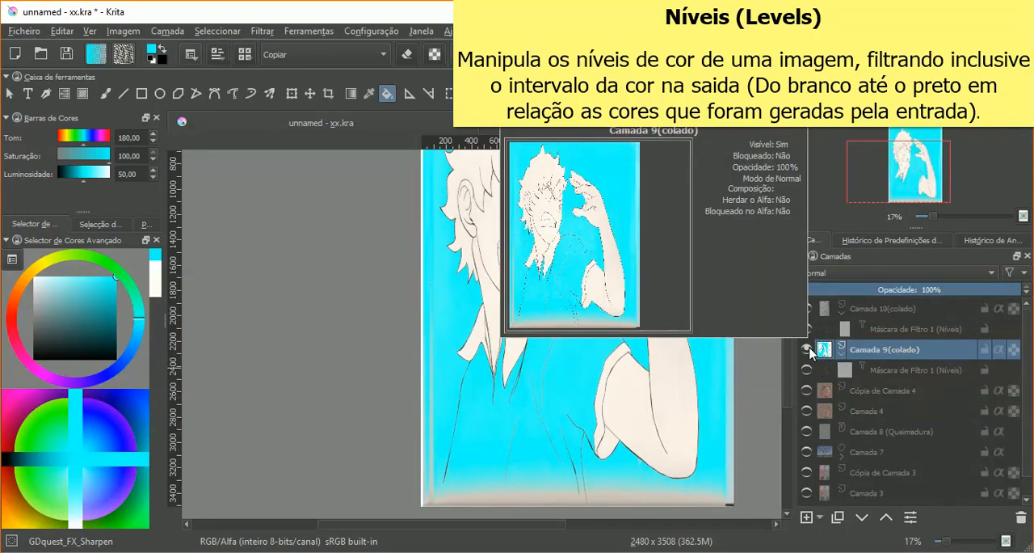
{"action": "left_click", "coordinate": [808, 350]}
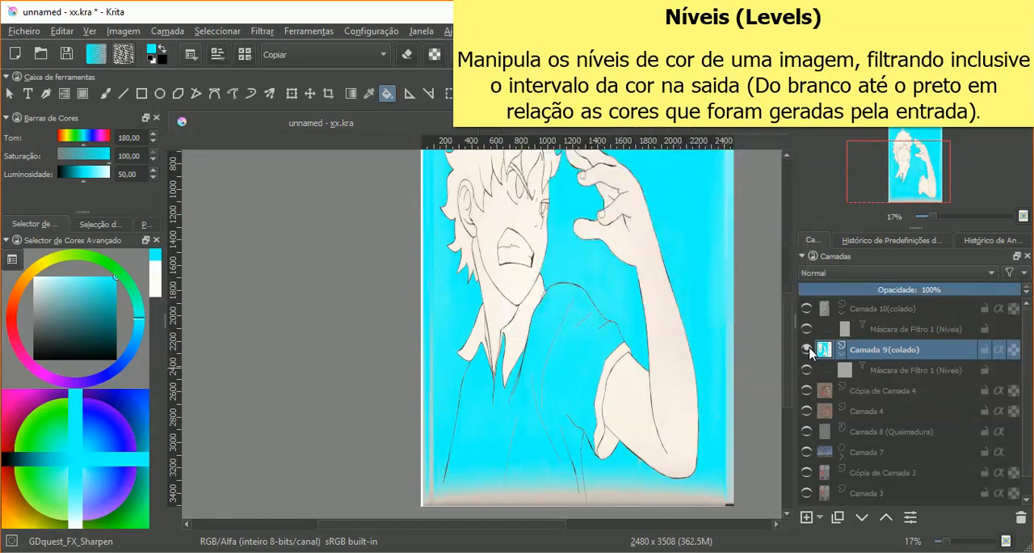
{"action": "left_click", "coordinate": [806, 308]}
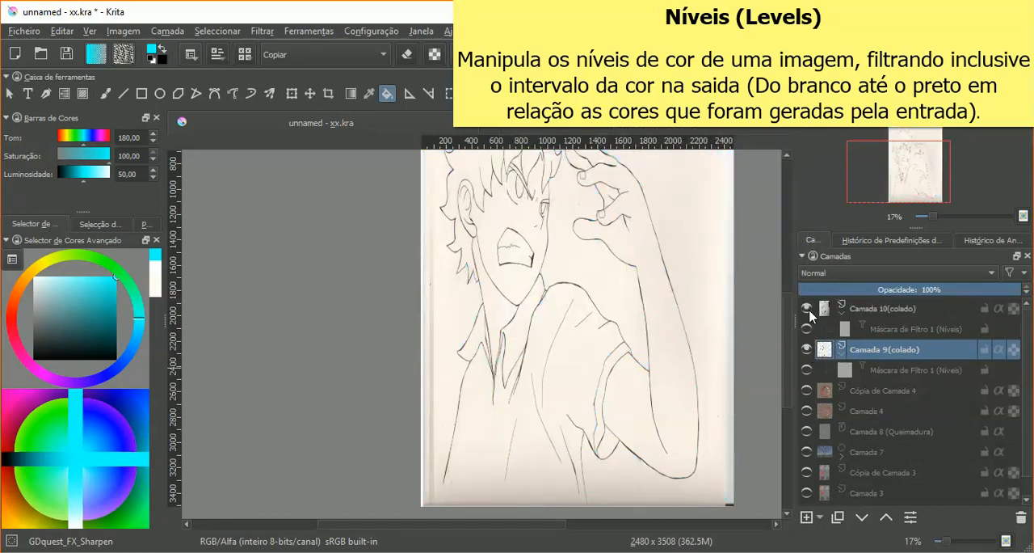
{"action": "left_click", "coordinate": [807, 330]}
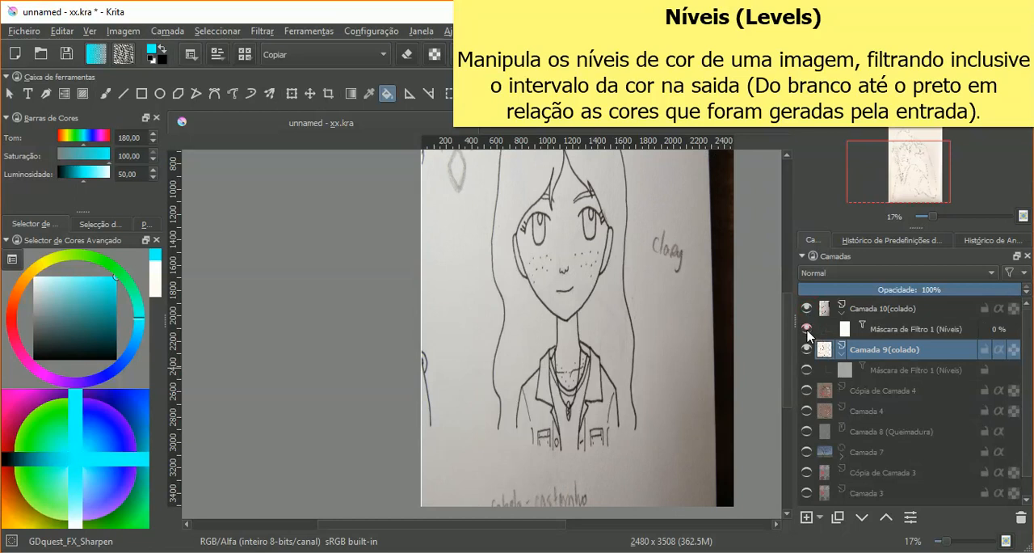
{"action": "left_click", "coordinate": [807, 330]}
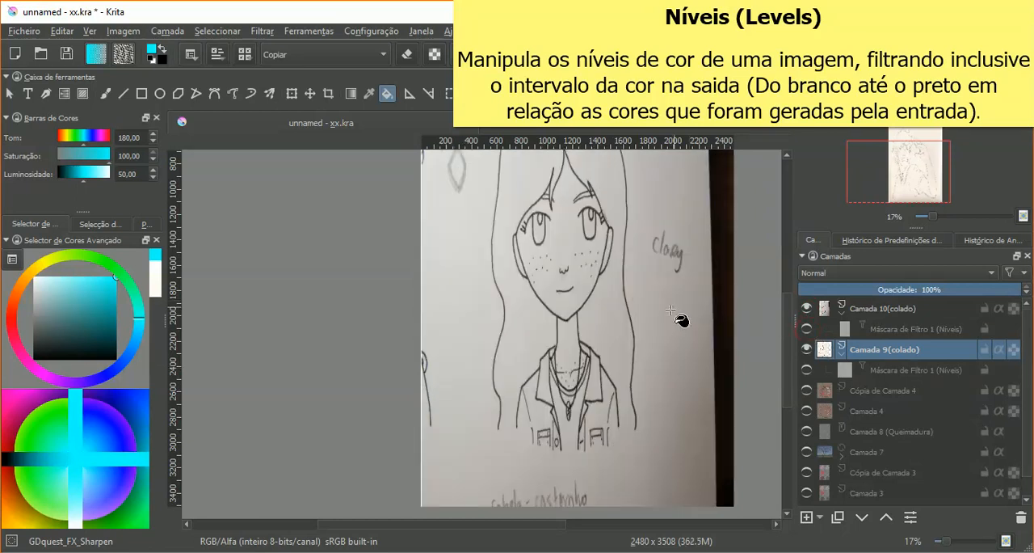
Step: Try to fill the paper beside the girl with cyan, testing the active layer at 21% opacity and restoring it to 100%
{"action": "left_click", "coordinate": [666, 316]}
{"action": "left_click", "coordinate": [678, 462]}
{"action": "left_click", "coordinate": [846, 290]}
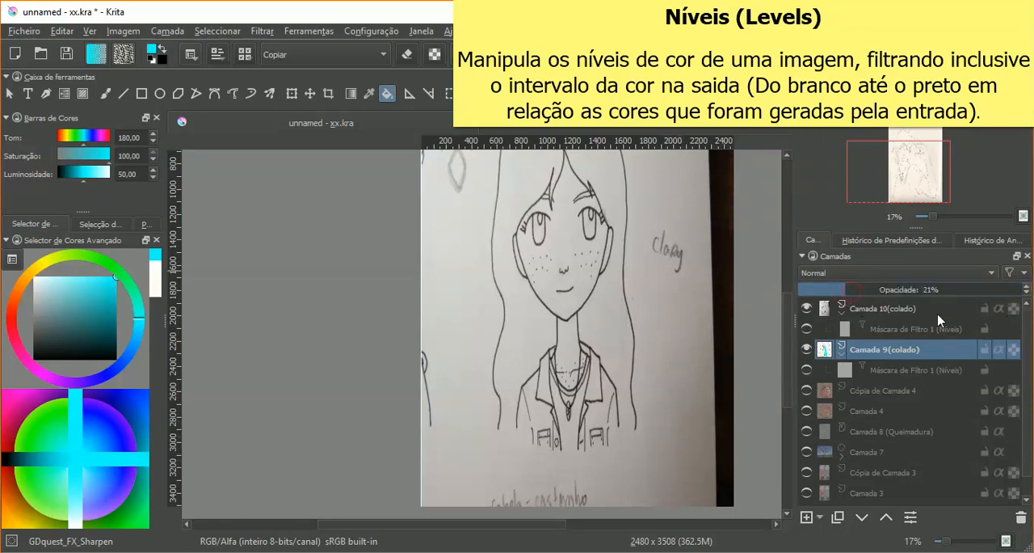
{"action": "left_click", "coordinate": [999, 290]}
{"action": "left_click_drag", "start_coordinate": [1007, 297], "coordinate": [1021, 297]}
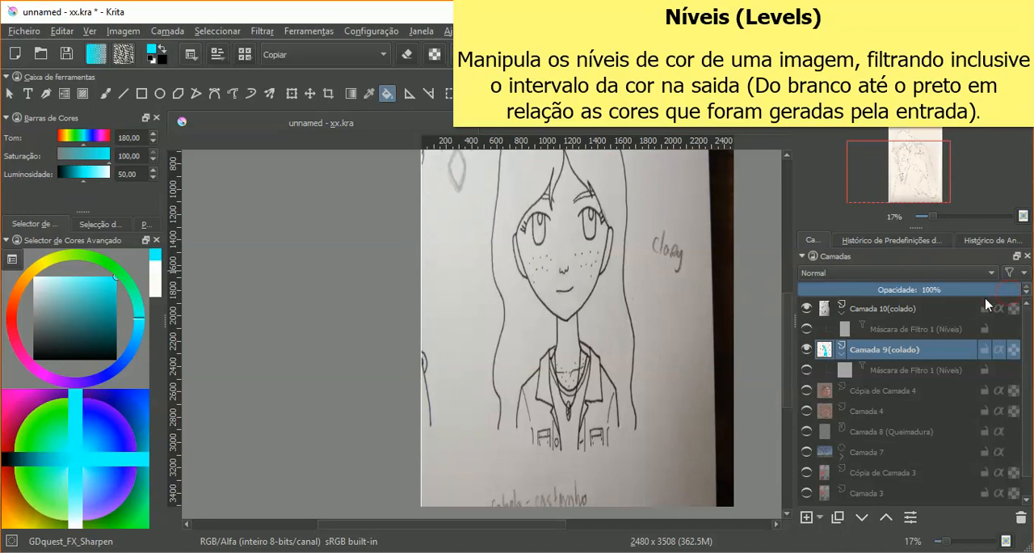
Step: Fill the paper around the girl on Camada 10(colado) with cyan, undoing the extra fill beside her hair
{"action": "left_click", "coordinate": [987, 304]}
{"action": "left_click", "coordinate": [683, 320]}
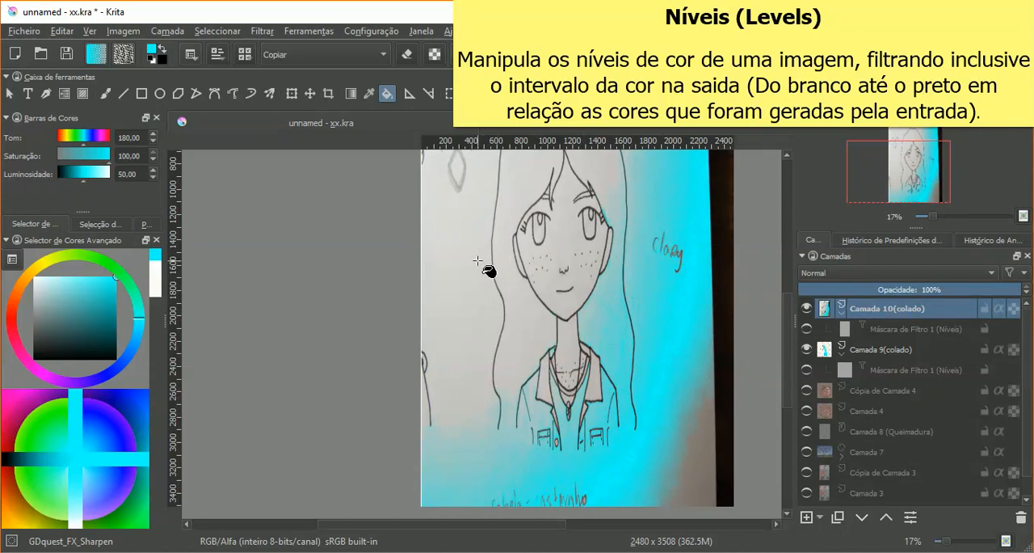
{"action": "left_click", "coordinate": [475, 239]}
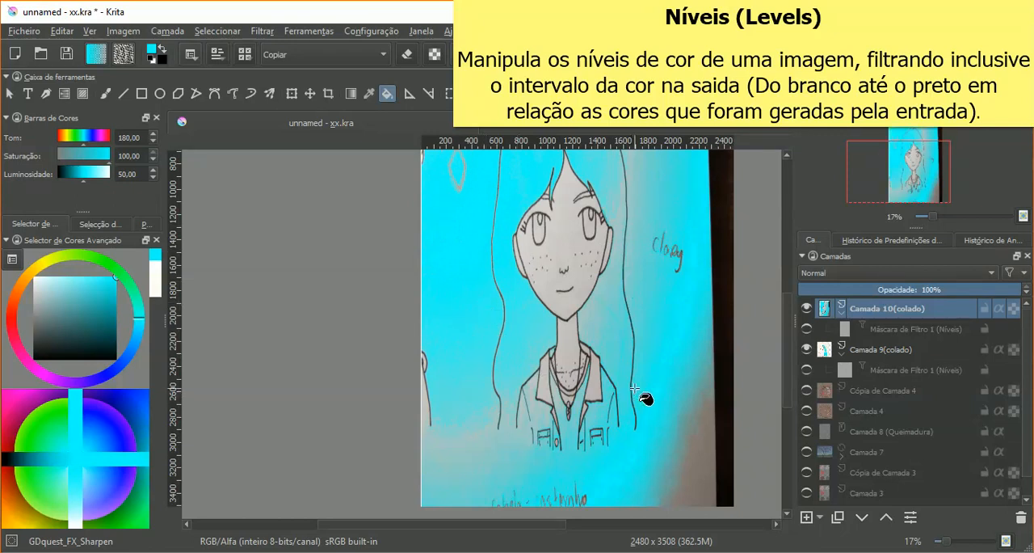
{"action": "key", "text": "ctrl+z"}
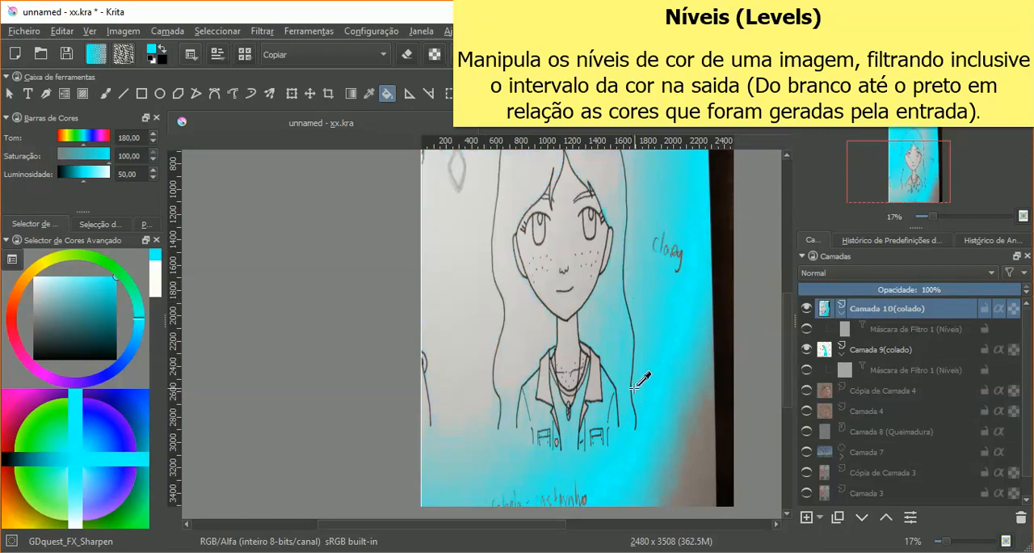
Step: Show Camada 10(colado)'s Níveis filter mask and sample the filtered paper colour beside the girl with the colour picker
{"action": "left_click", "coordinate": [806, 329]}
{"action": "left_click", "coordinate": [807, 329]}
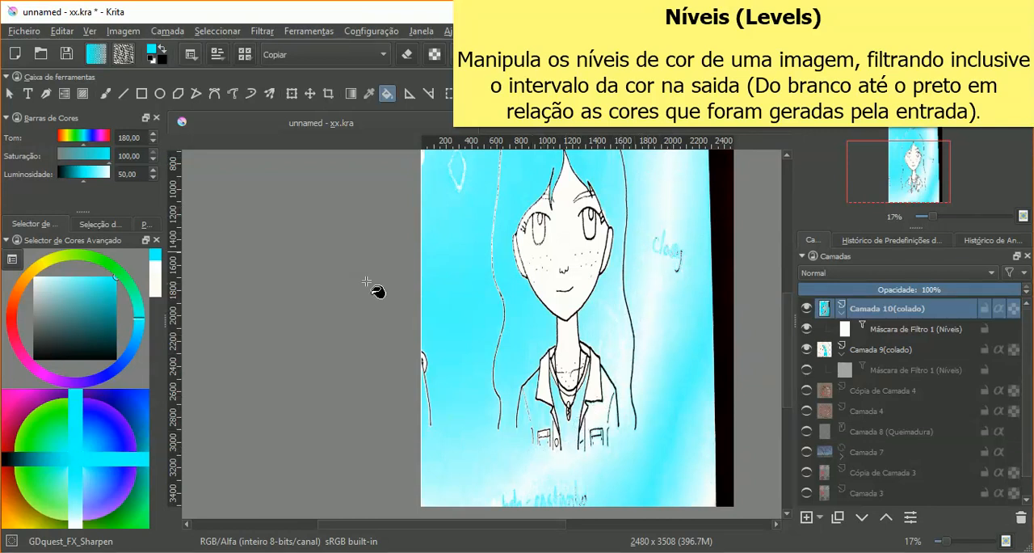
{"action": "left_click", "coordinate": [368, 93]}
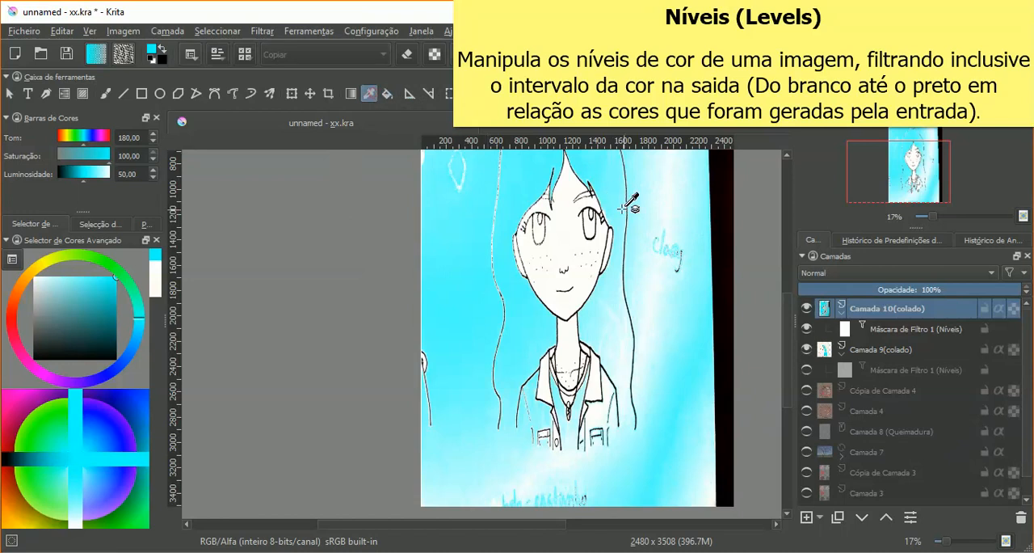
{"action": "left_click", "coordinate": [655, 288]}
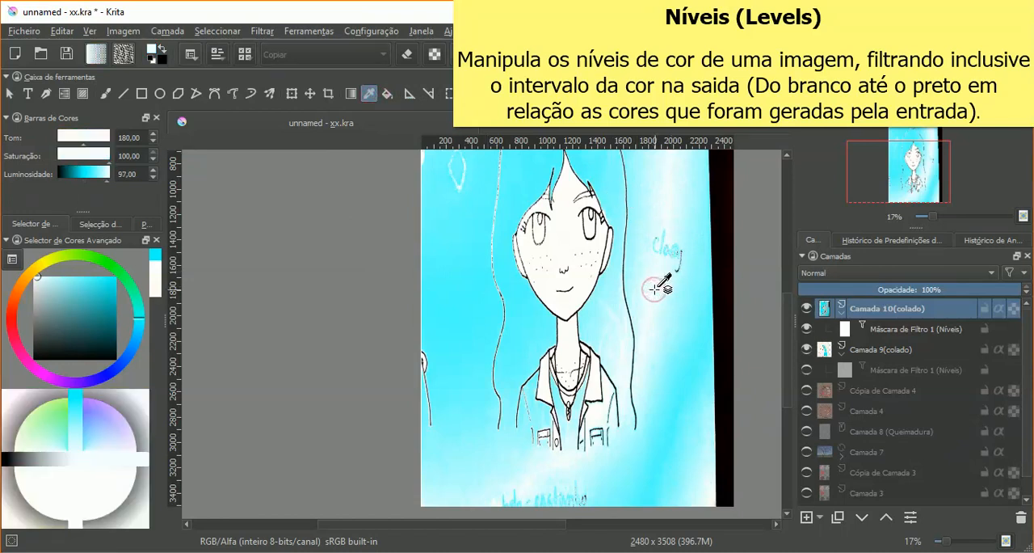
{"action": "left_click", "coordinate": [644, 316]}
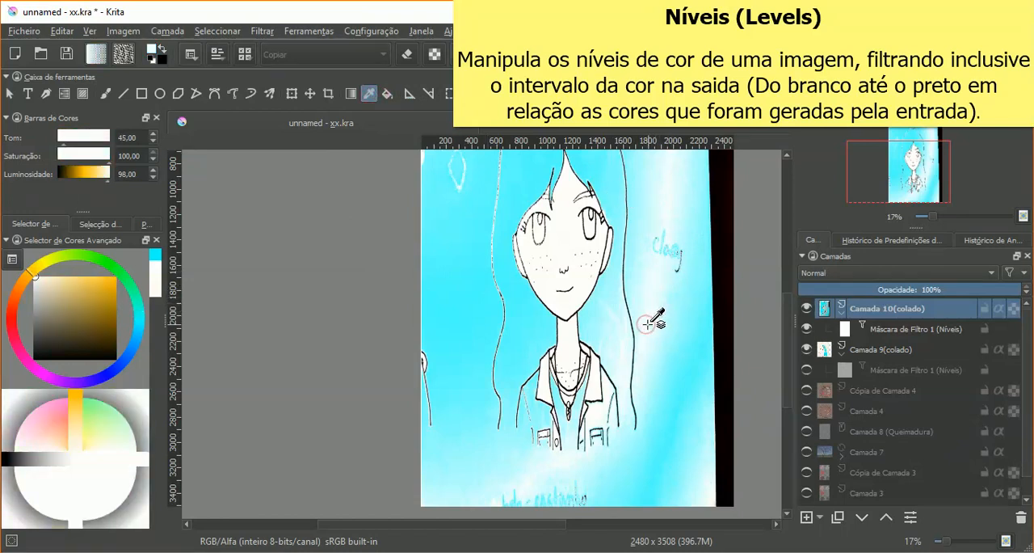
Step: Fill the remaining pale area beside the girl with the previously used cyan and delete Camada 10(colado)
{"action": "left_click", "coordinate": [387, 95]}
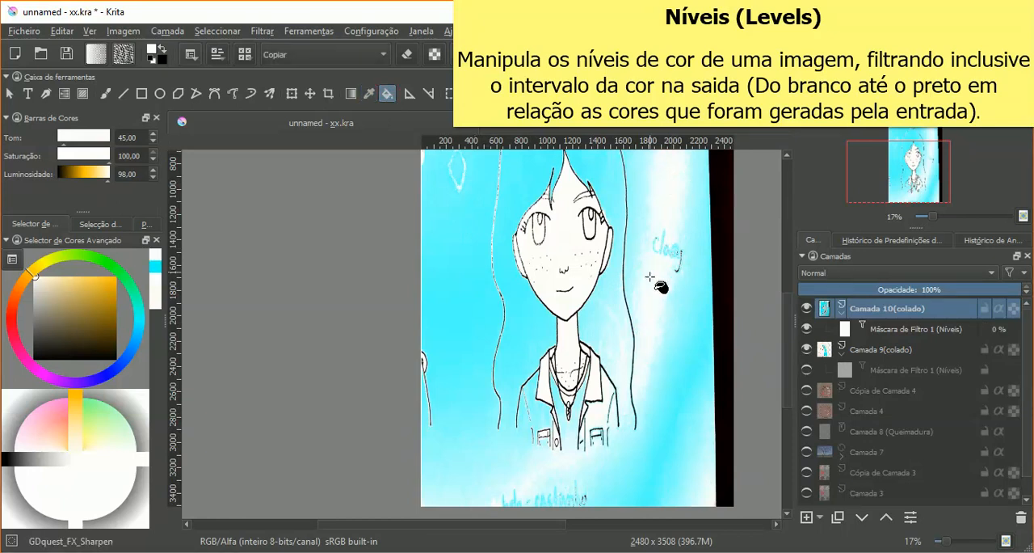
{"action": "left_click", "coordinate": [155, 267]}
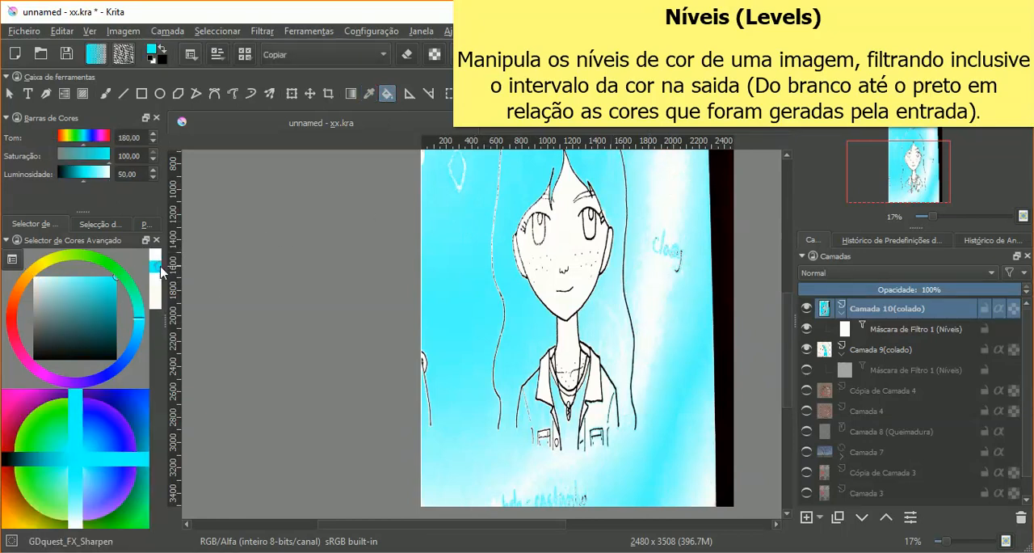
{"action": "left_click", "coordinate": [670, 195]}
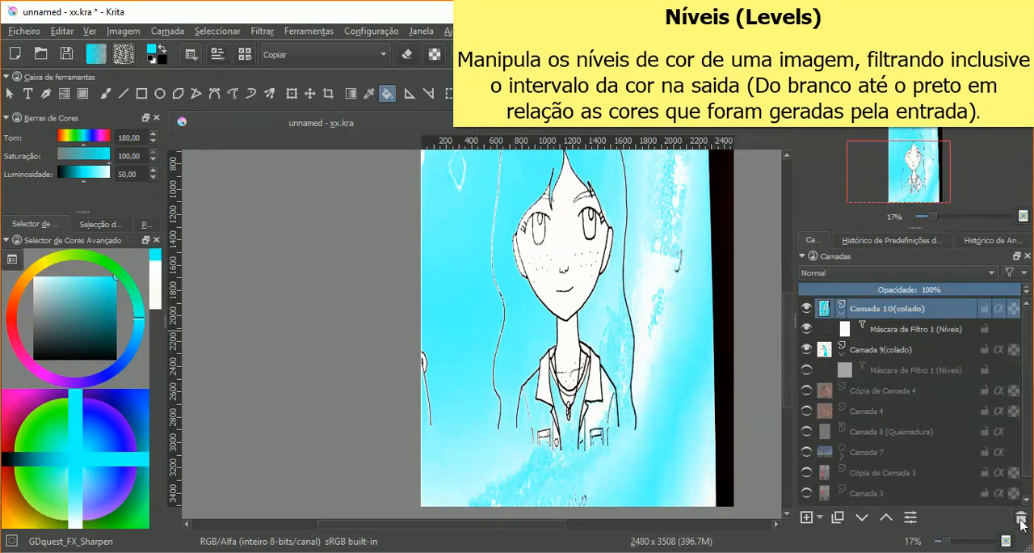
{"action": "left_click", "coordinate": [1020, 517]}
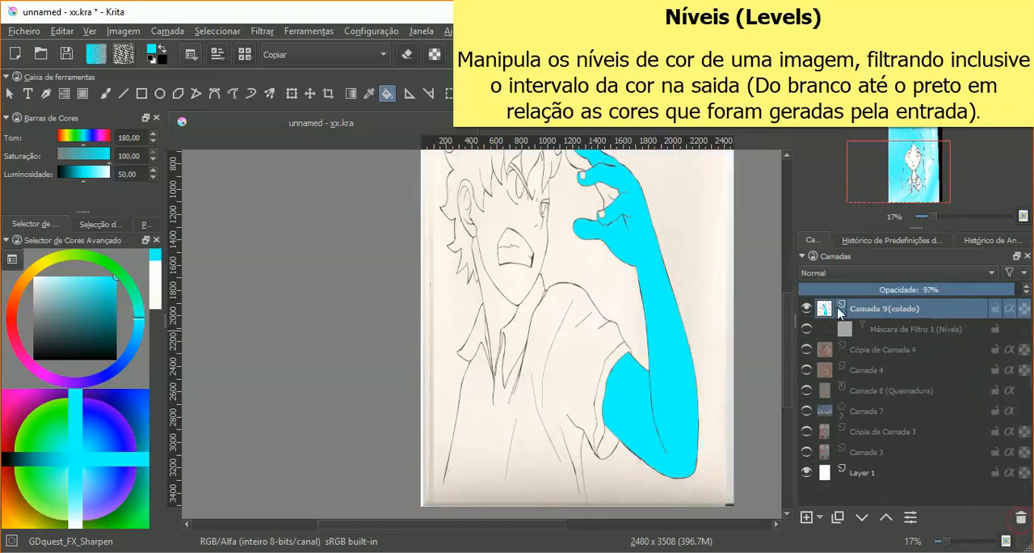
Step: Delete the layer Camada 9(colado) and show Cópia de Camada 4
{"action": "left_click", "coordinate": [1020, 517]}
{"action": "left_click", "coordinate": [806, 309]}
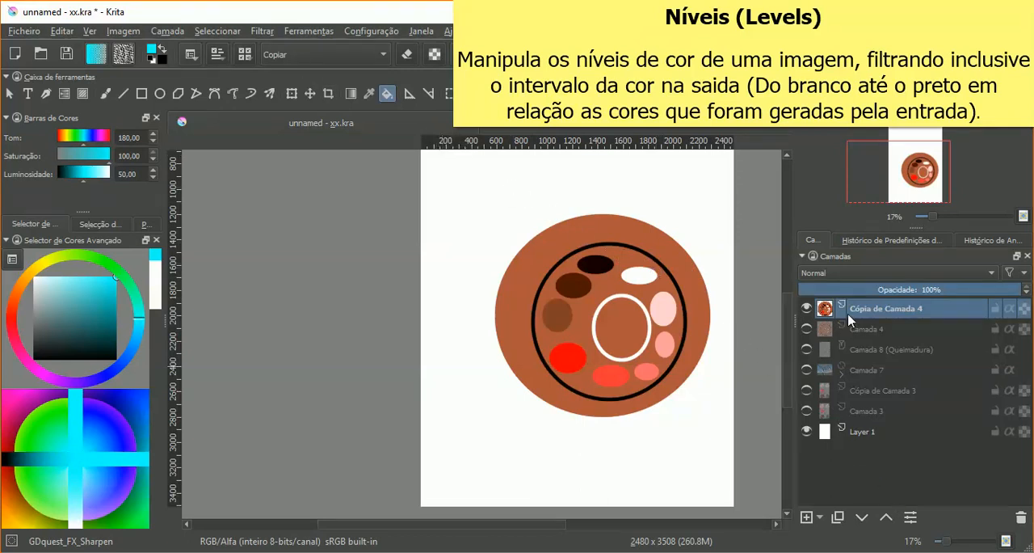
Step: Try a Brilho / Contraste filter mask on Cópia de Camada 4, bending its curve upward to lighten and then downward to darken
{"action": "left_click", "coordinate": [821, 518]}
{"action": "left_click", "coordinate": [829, 540]}
{"action": "left_click_drag", "start_coordinate": [578, 75], "coordinate": [345, 87]}
{"action": "left_click", "coordinate": [49, 141]}
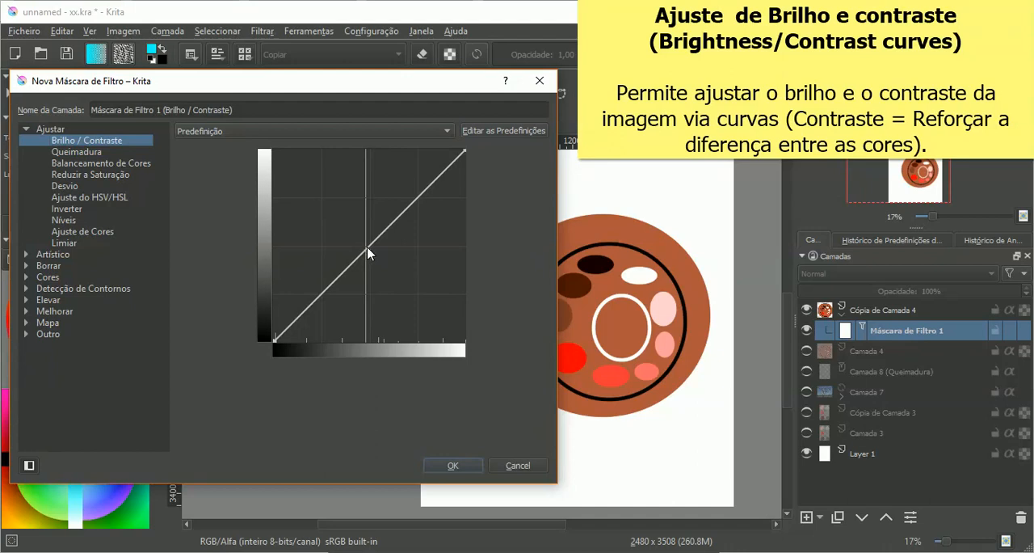
{"action": "left_click_drag", "start_coordinate": [370, 248], "coordinate": [306, 205]}
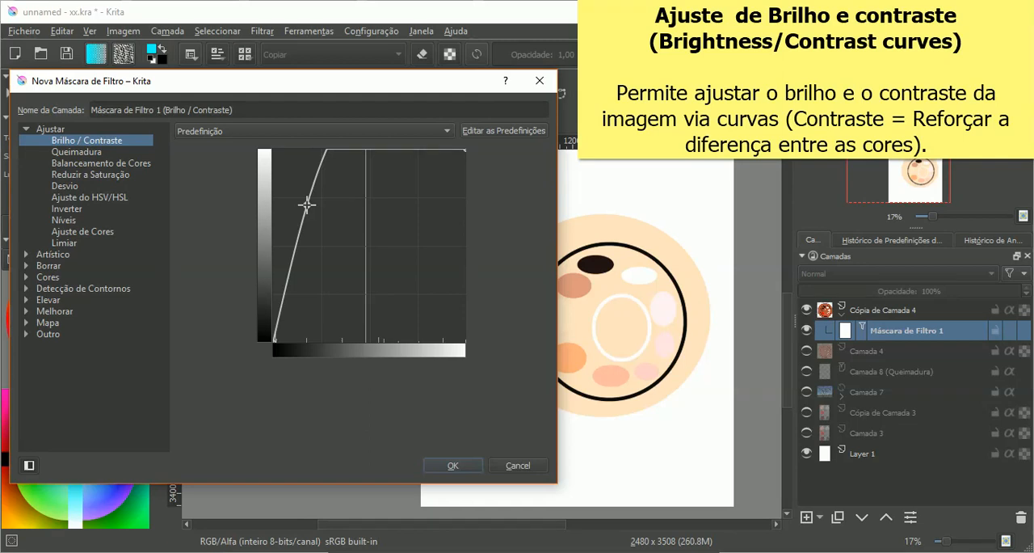
{"action": "left_click_drag", "start_coordinate": [306, 205], "coordinate": [390, 283]}
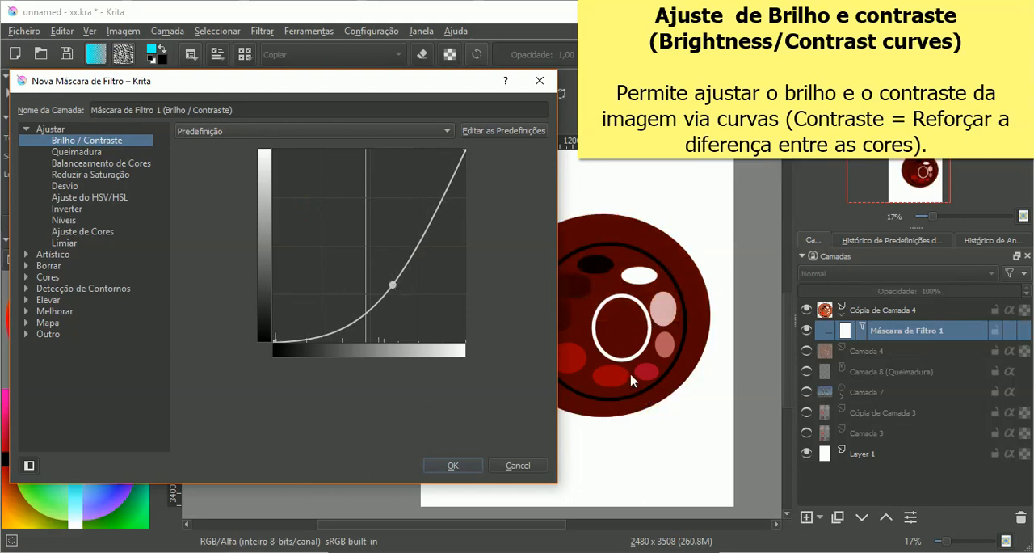
Step: Try the curve's extremes on the palette drawing, pulling its point into the dark corner and then into the light corner
{"action": "left_click_drag", "start_coordinate": [423, 75], "coordinate": [364, 63]}
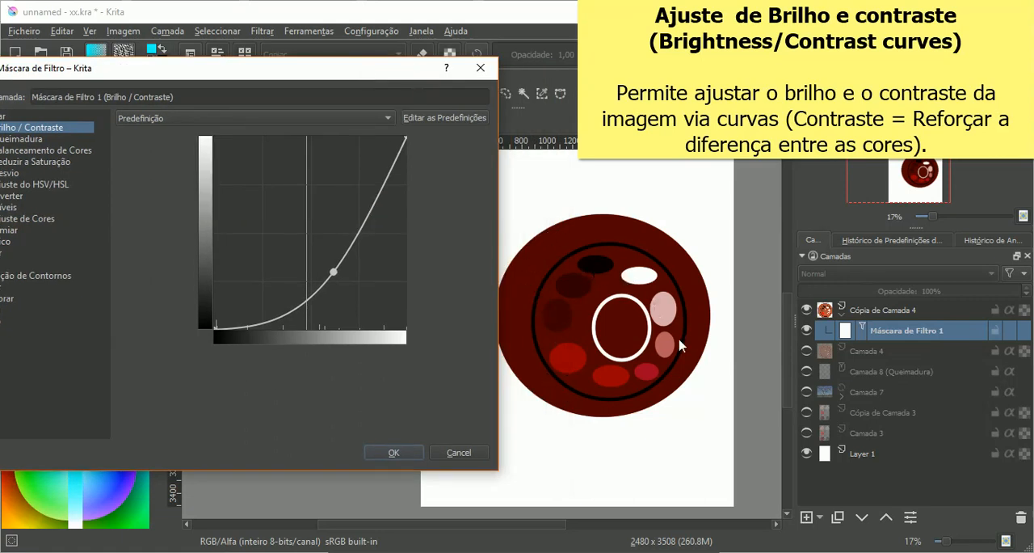
{"action": "left_click_drag", "start_coordinate": [338, 281], "coordinate": [417, 335]}
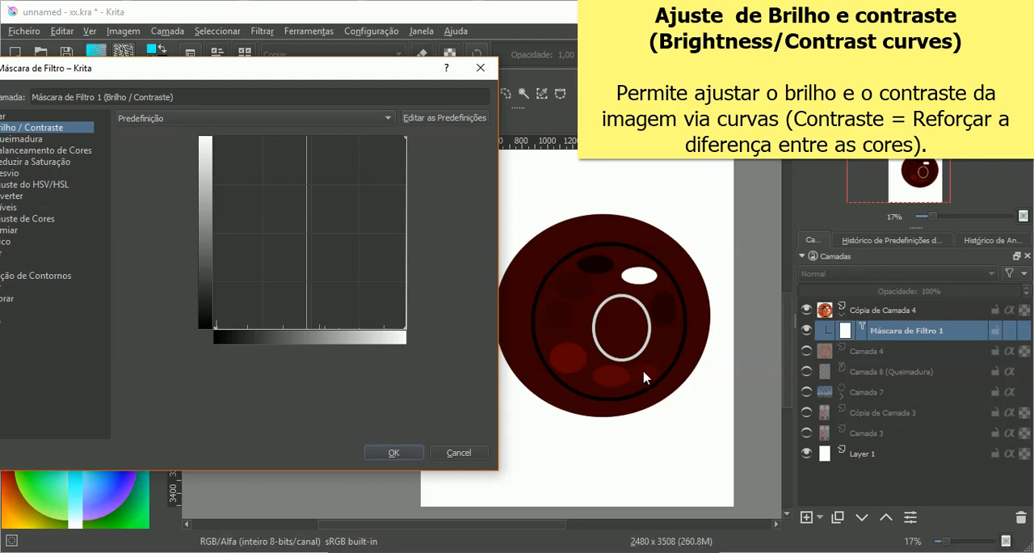
{"action": "left_click_drag", "start_coordinate": [407, 326], "coordinate": [324, 234]}
{"action": "left_click_drag", "start_coordinate": [255, 151], "coordinate": [212, 138]}
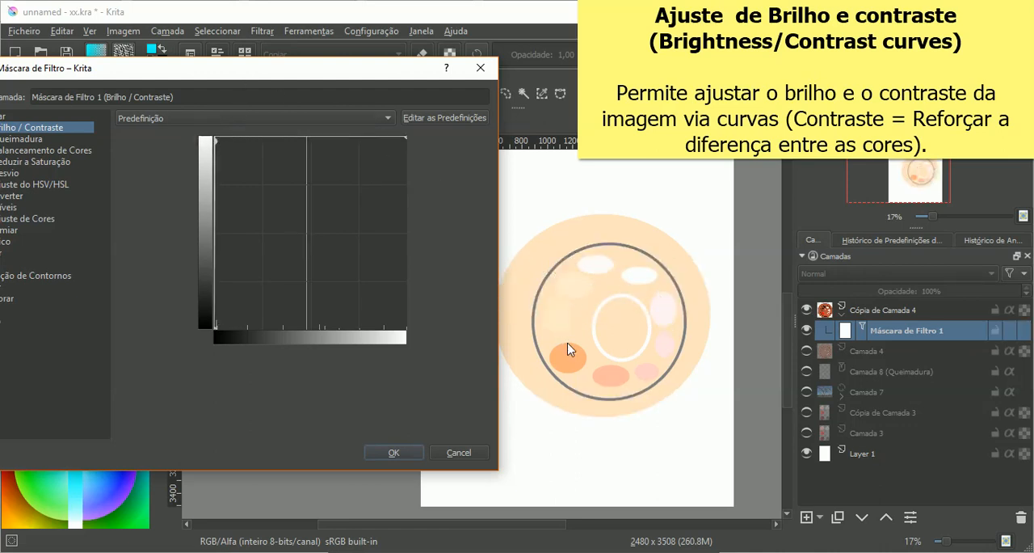
Step: Try a steep two-point contrast curve with lowered shadows and raised midtones on the palette drawing, then cancel the filter mask
{"action": "left_click_drag", "start_coordinate": [216, 135], "coordinate": [283, 203]}
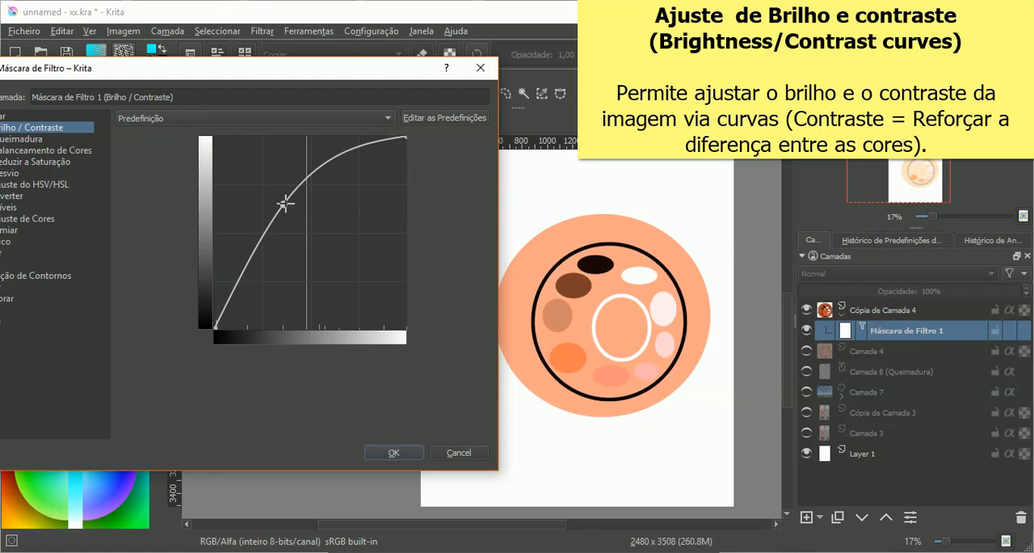
{"action": "left_click_drag", "start_coordinate": [285, 203], "coordinate": [270, 308]}
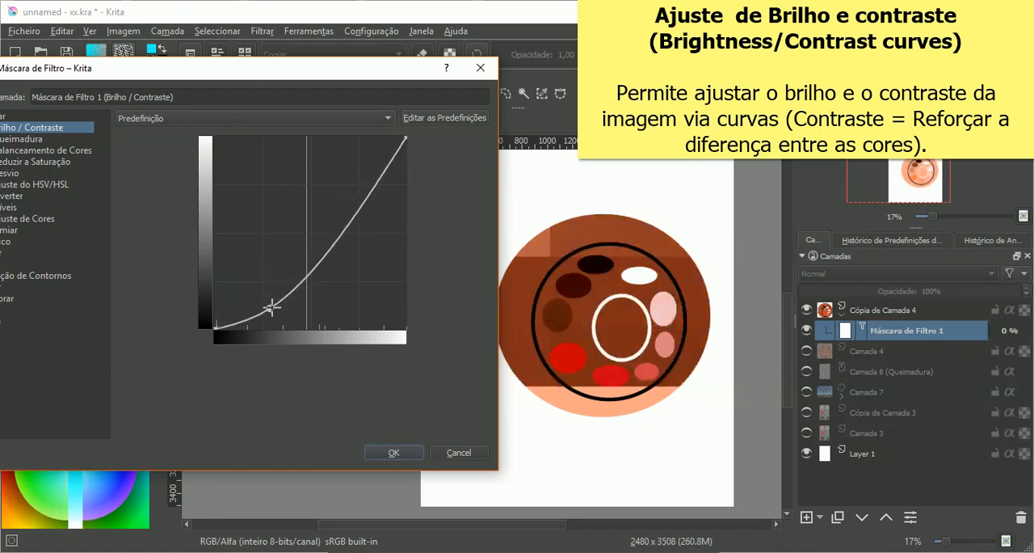
{"action": "left_click_drag", "start_coordinate": [346, 234], "coordinate": [300, 205]}
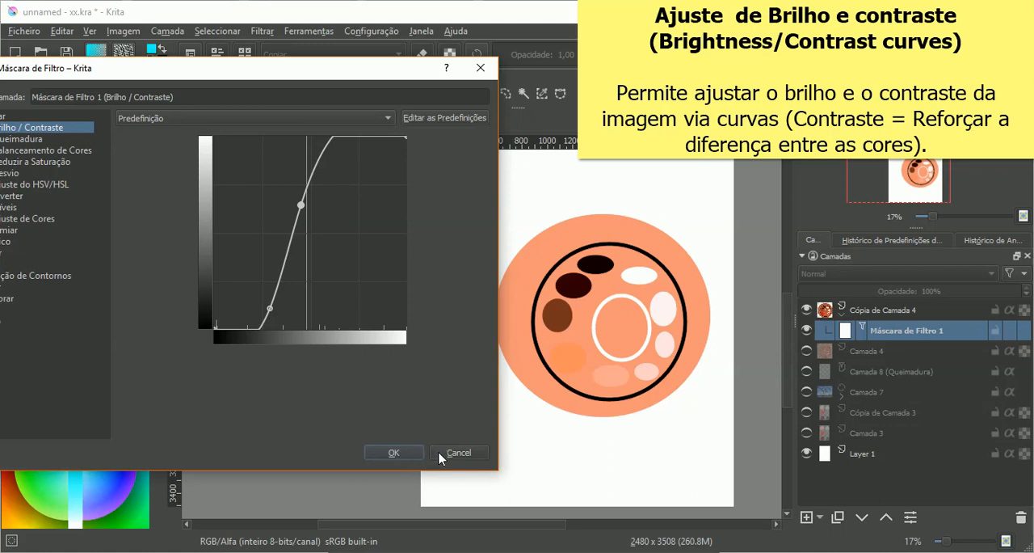
{"action": "left_click_drag", "start_coordinate": [311, 77], "coordinate": [346, 80]}
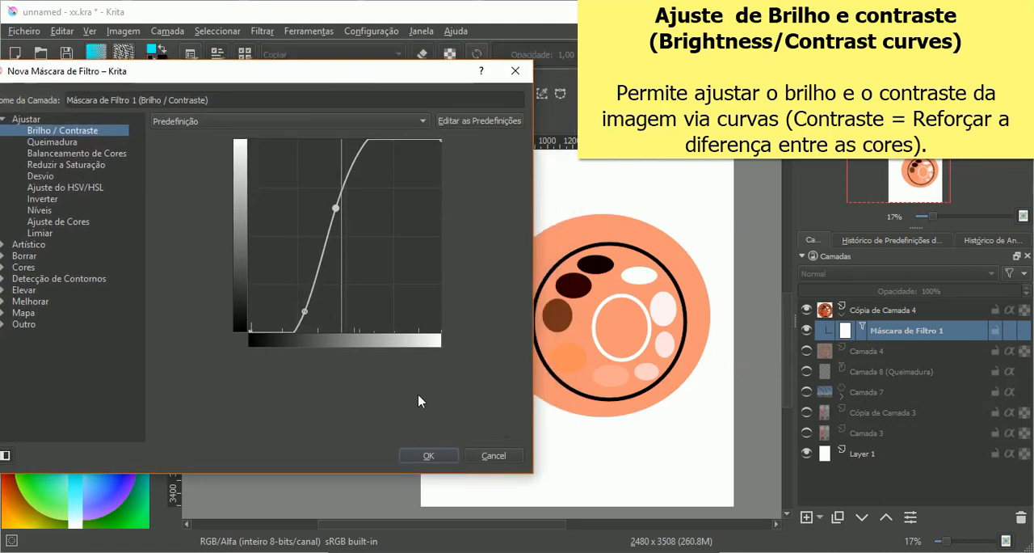
{"action": "left_click", "coordinate": [491, 456]}
Step: Show the tree photo on Camada 7, hide Cópia de Camada 4 and make Camada 7 the active layer
{"action": "left_click", "coordinate": [809, 368]}
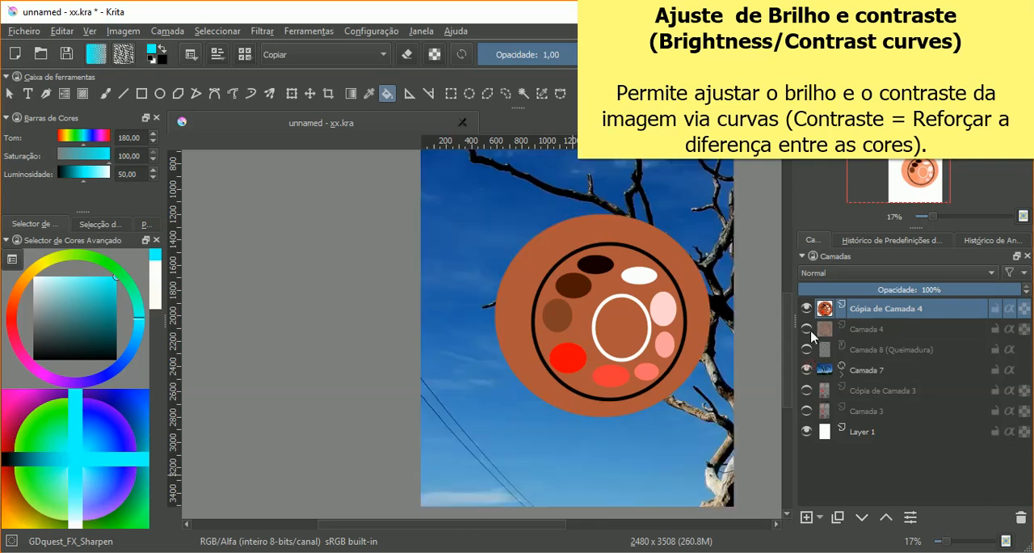
{"action": "left_click", "coordinate": [806, 307]}
{"action": "left_click", "coordinate": [844, 373]}
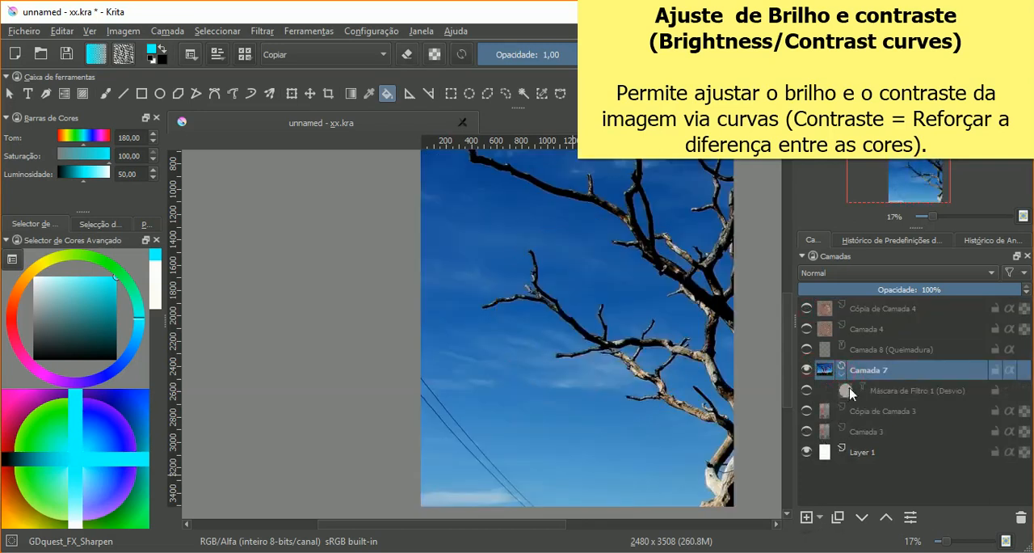
Step: Start a new filter mask on Camada 7 with the Brilho / Contraste filter, keeping the photo in view
{"action": "left_click", "coordinate": [819, 520]}
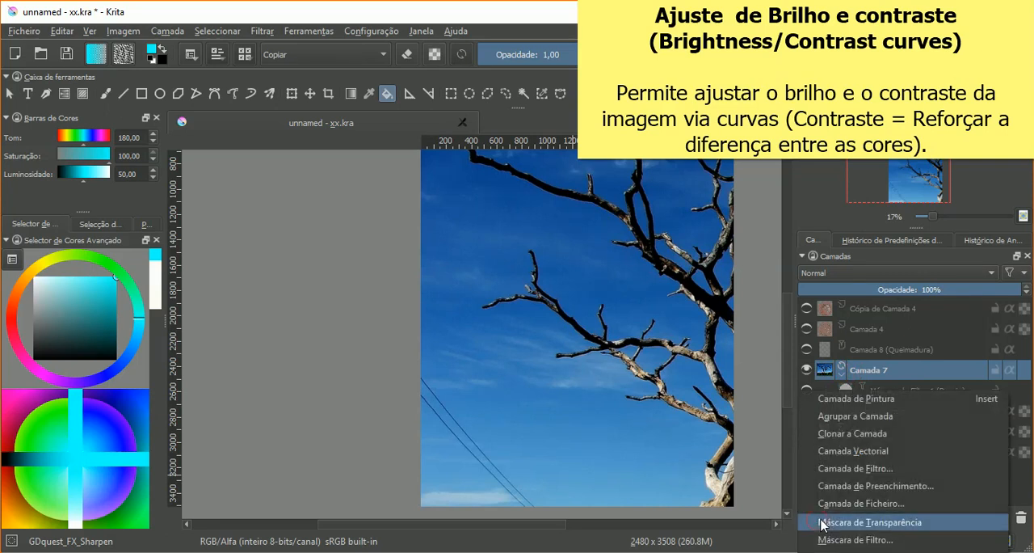
{"action": "left_click", "coordinate": [837, 538]}
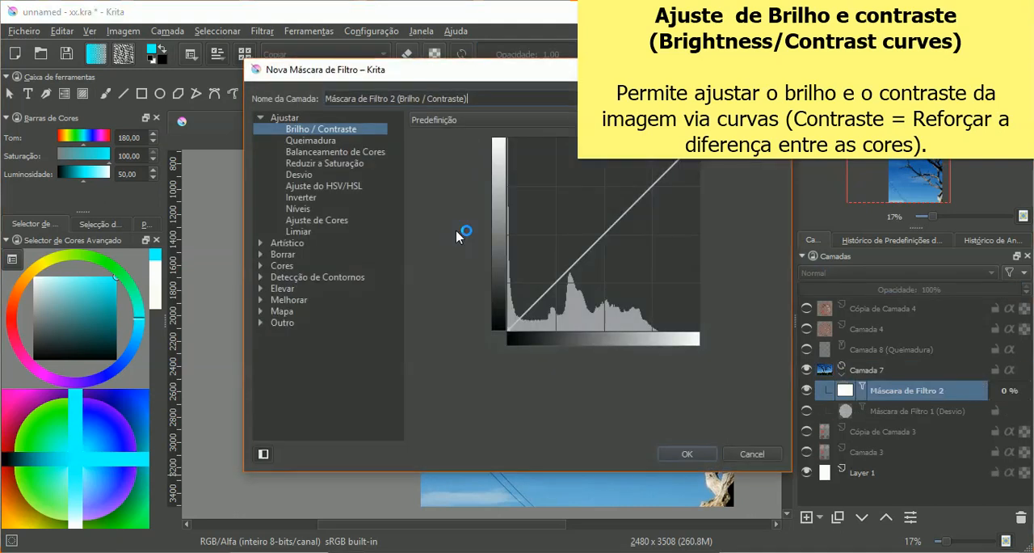
{"action": "left_click", "coordinate": [322, 141]}
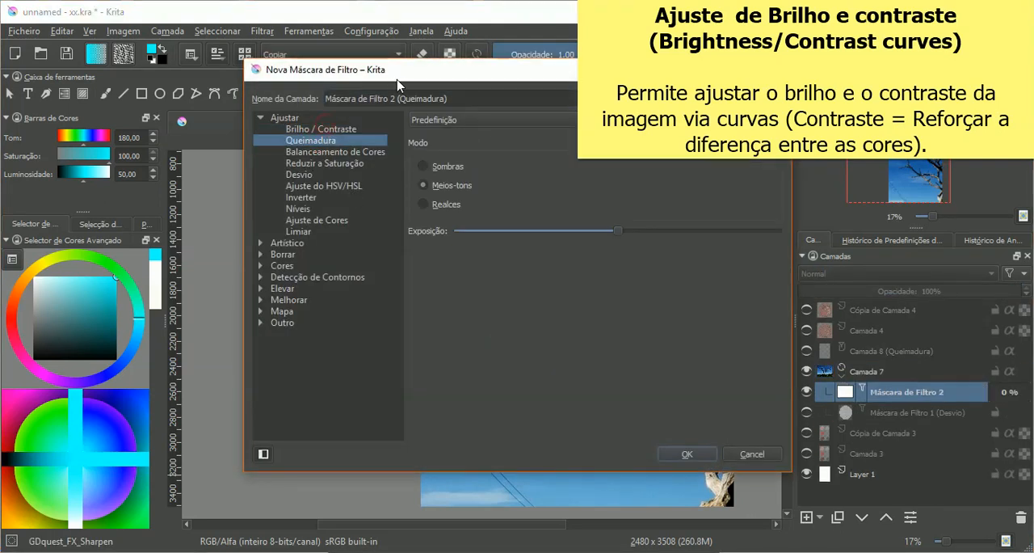
{"action": "left_click", "coordinate": [336, 129]}
{"action": "left_click_drag", "start_coordinate": [389, 96], "coordinate": [147, 55]}
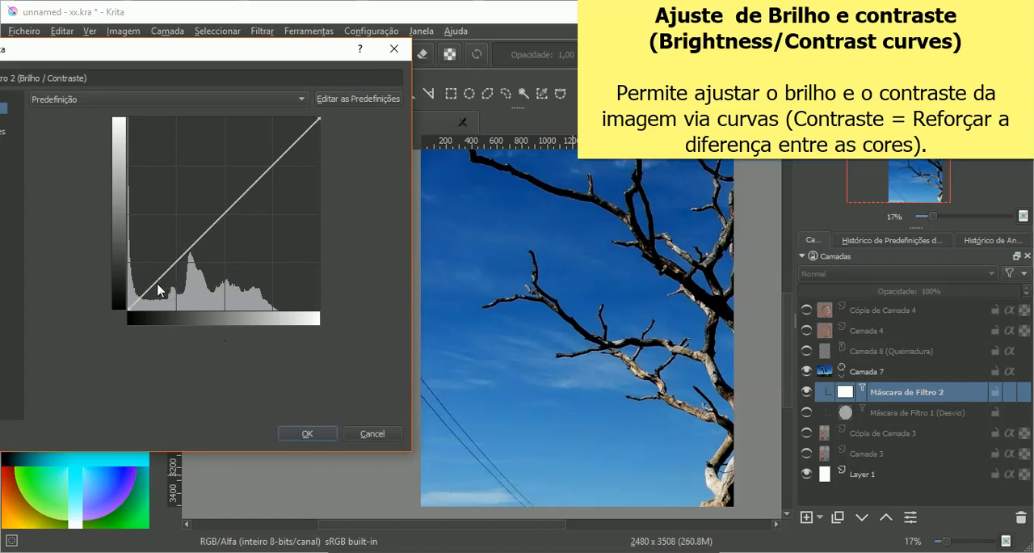
Step: Try extreme curves on the tree photo, darkening it almost fully and then adding high points at both ends of the tonal range
{"action": "left_click_drag", "start_coordinate": [150, 286], "coordinate": [262, 304]}
{"action": "left_click_drag", "start_coordinate": [289, 59], "coordinate": [284, 79]}
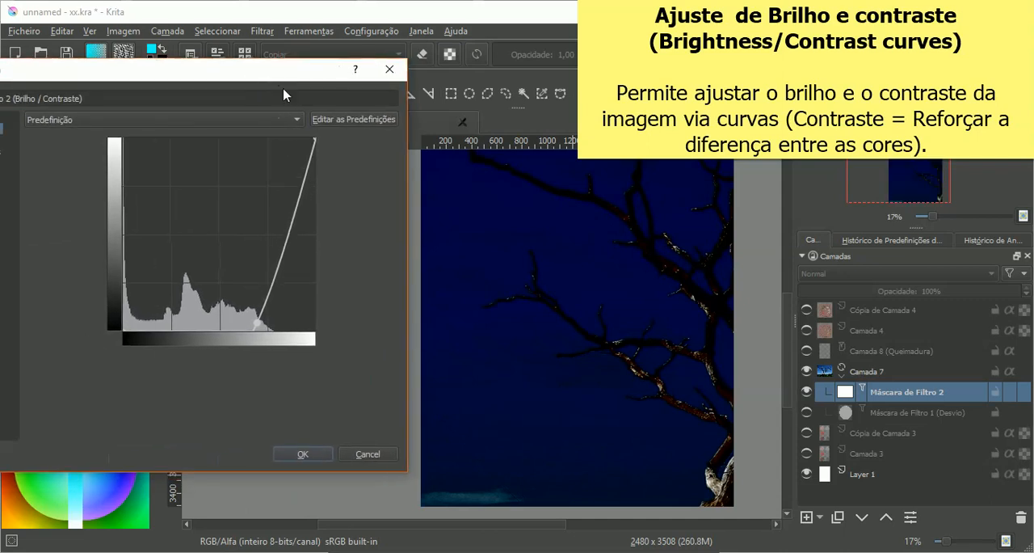
{"action": "left_click_drag", "start_coordinate": [260, 324], "coordinate": [318, 336]}
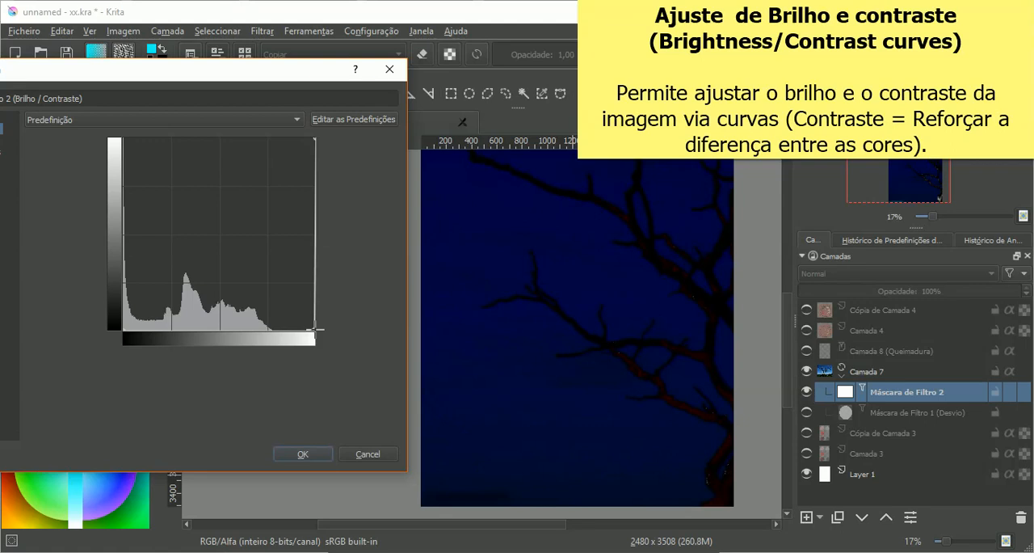
{"action": "left_click_drag", "start_coordinate": [316, 327], "coordinate": [203, 182]}
{"action": "left_click_drag", "start_coordinate": [314, 184], "coordinate": [114, 165]}
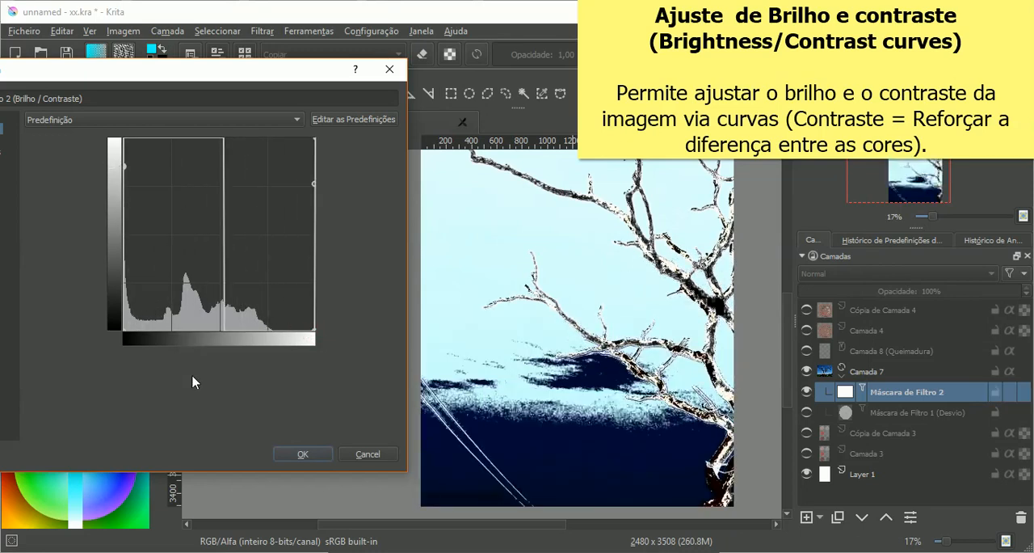
Step: Reset the mask's brightness curve to a straight line by switching to Queimadura and back to Brilho / Contraste
{"action": "left_click_drag", "start_coordinate": [194, 71], "coordinate": [404, 55]}
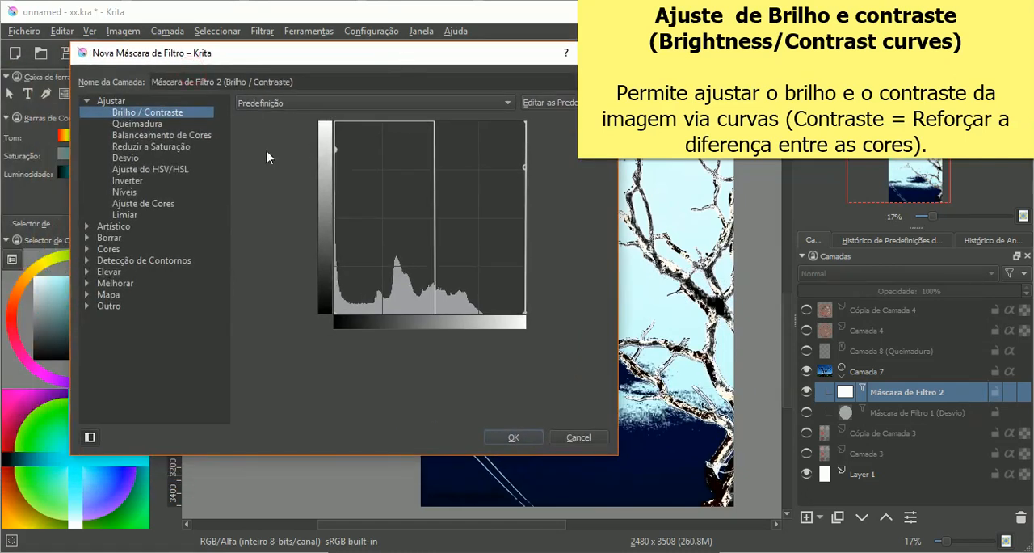
{"action": "left_click", "coordinate": [154, 124]}
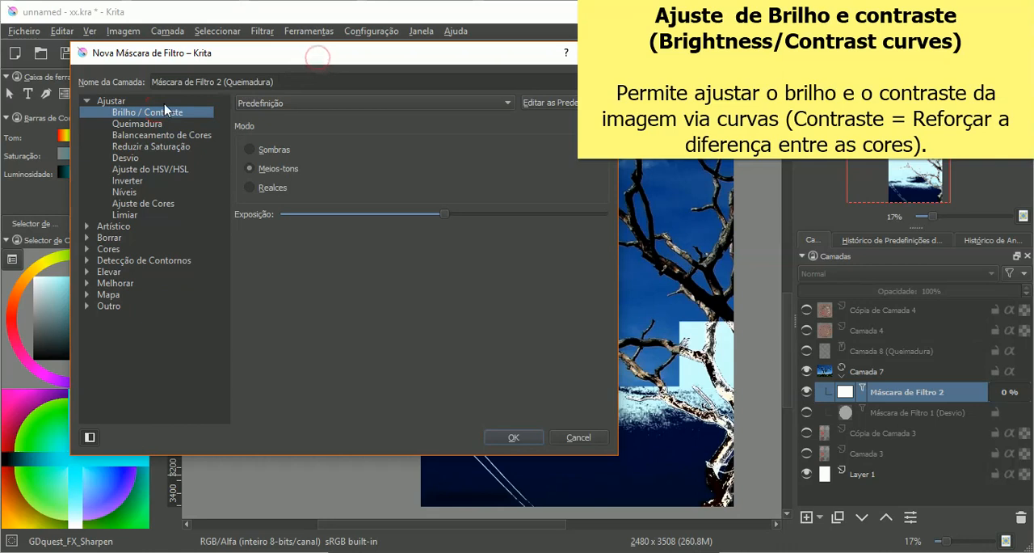
{"action": "left_click", "coordinate": [166, 111]}
{"action": "left_click_drag", "start_coordinate": [235, 108], "coordinate": [339, 40]}
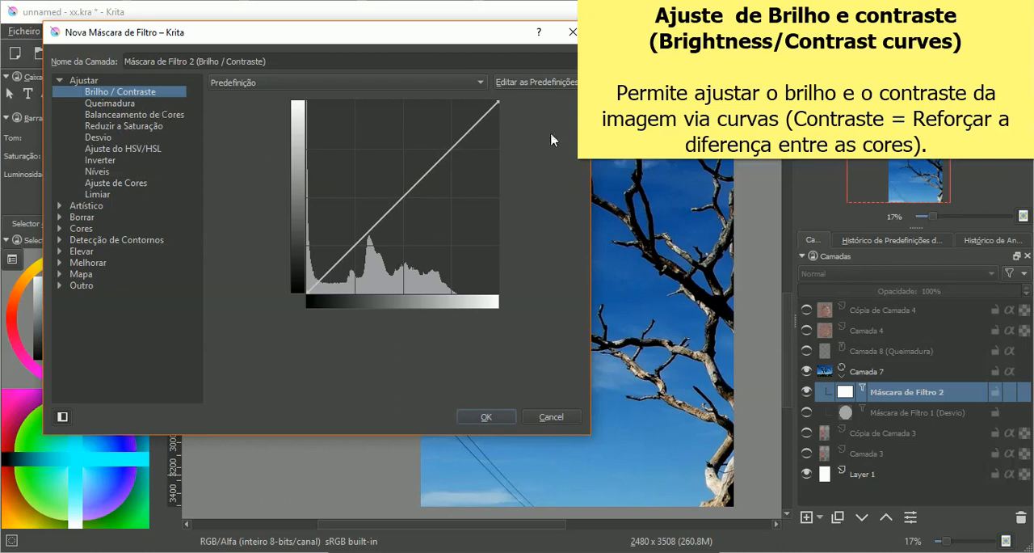
{"action": "left_click_drag", "start_coordinate": [439, 34], "coordinate": [375, 62]}
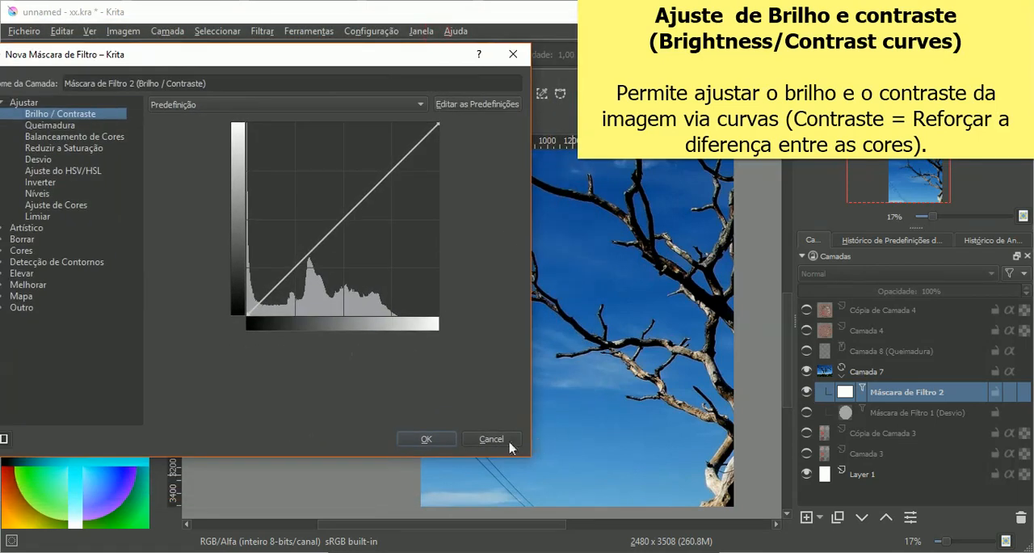
{"action": "left_click_drag", "start_coordinate": [293, 71], "coordinate": [337, 88]}
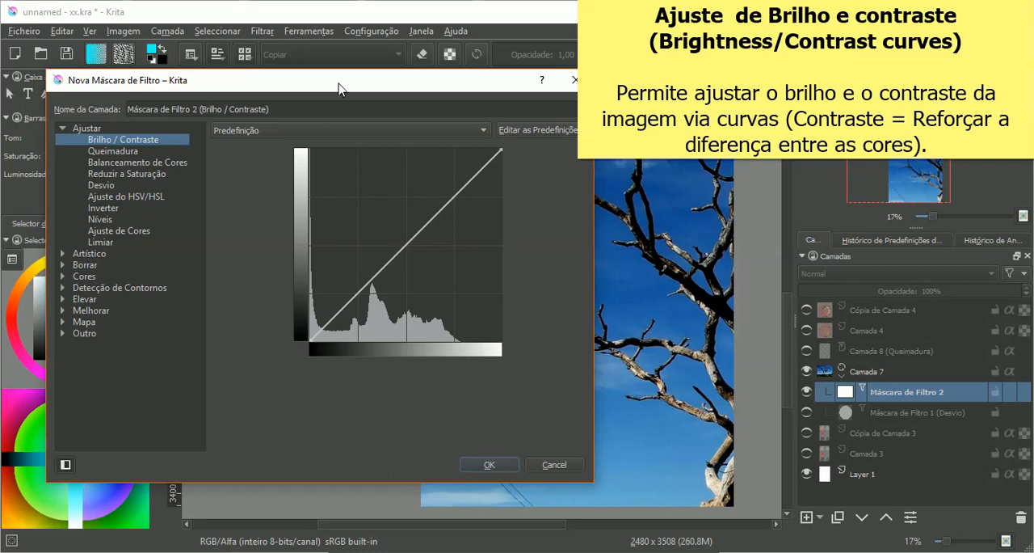
Step: Try a wavy four-point curve following the histogram, with low points in shadows and lighter tones and a raised point at the main peak
{"action": "left_click", "coordinate": [387, 326]}
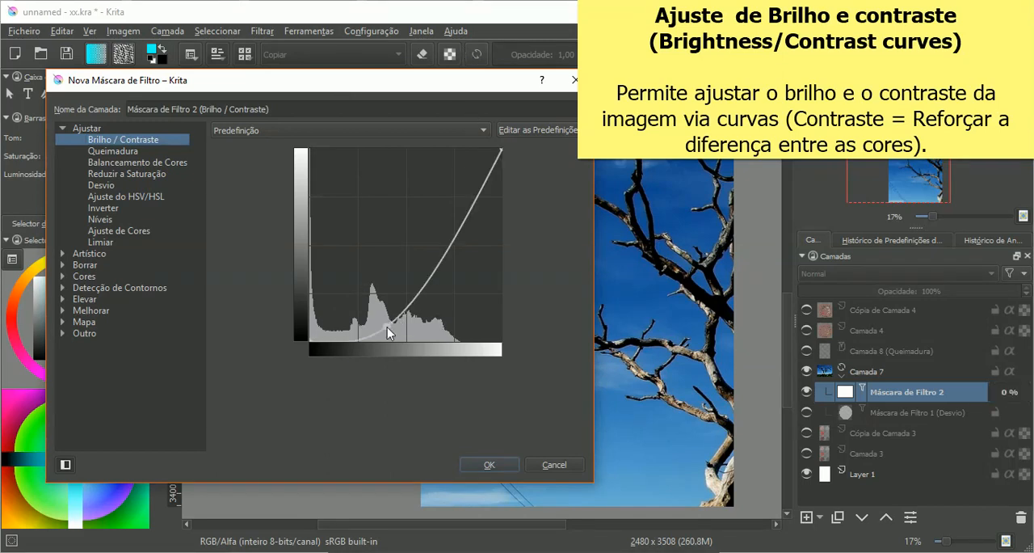
{"action": "left_click", "coordinate": [330, 333]}
{"action": "left_click_drag", "start_coordinate": [432, 328], "coordinate": [433, 332]}
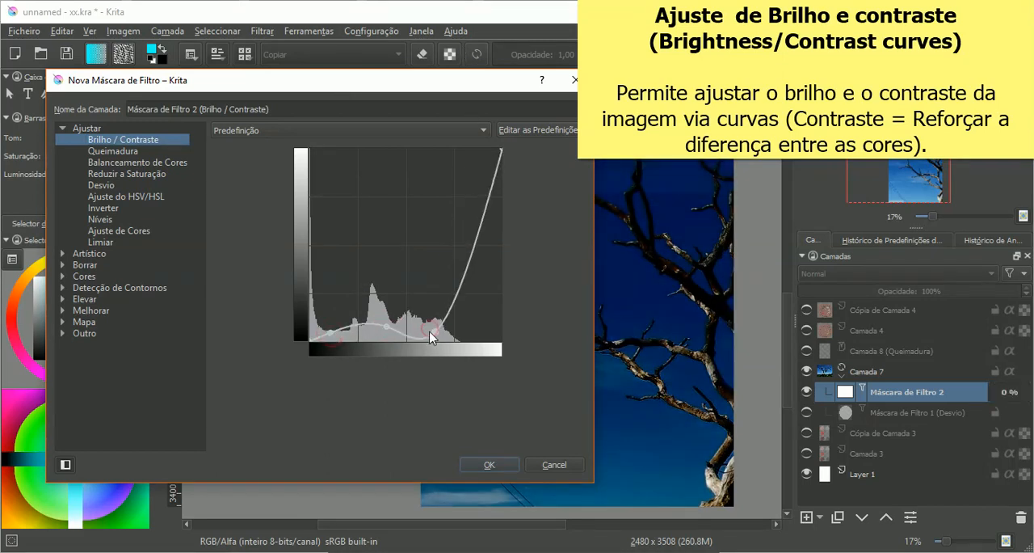
{"action": "left_click_drag", "start_coordinate": [364, 326], "coordinate": [373, 289]}
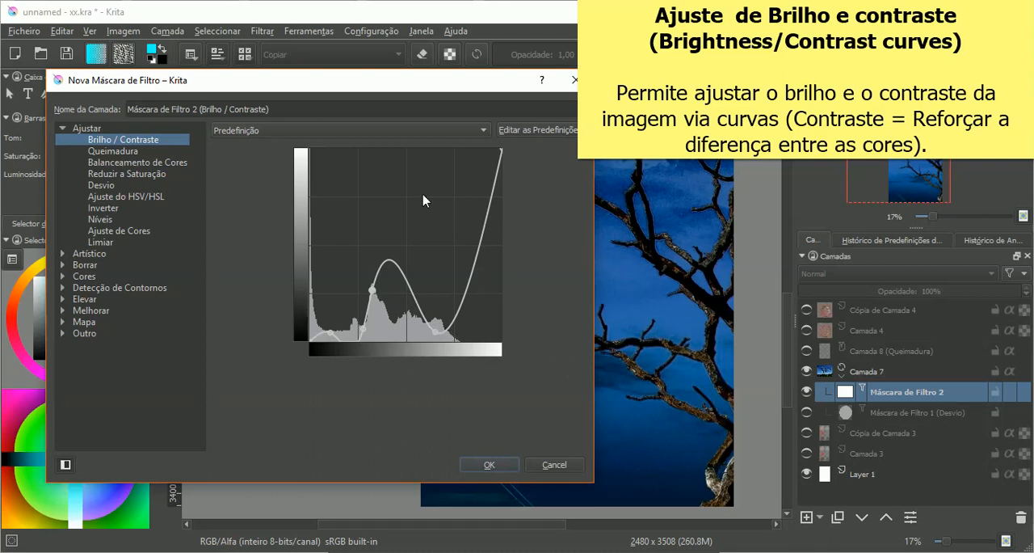
{"action": "left_click_drag", "start_coordinate": [443, 88], "coordinate": [270, 116]}
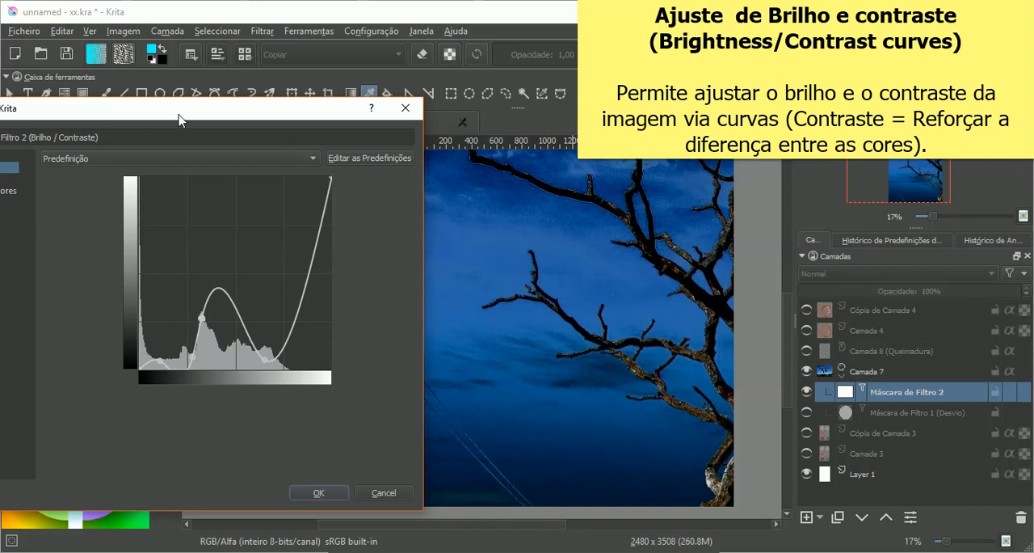
{"action": "left_click_drag", "start_coordinate": [179, 120], "coordinate": [492, 89]}
Step: Change the new mask's filter to Balanceamento de Cores, keeping the tree photo visible beside the settings
{"action": "left_click", "coordinate": [273, 149]}
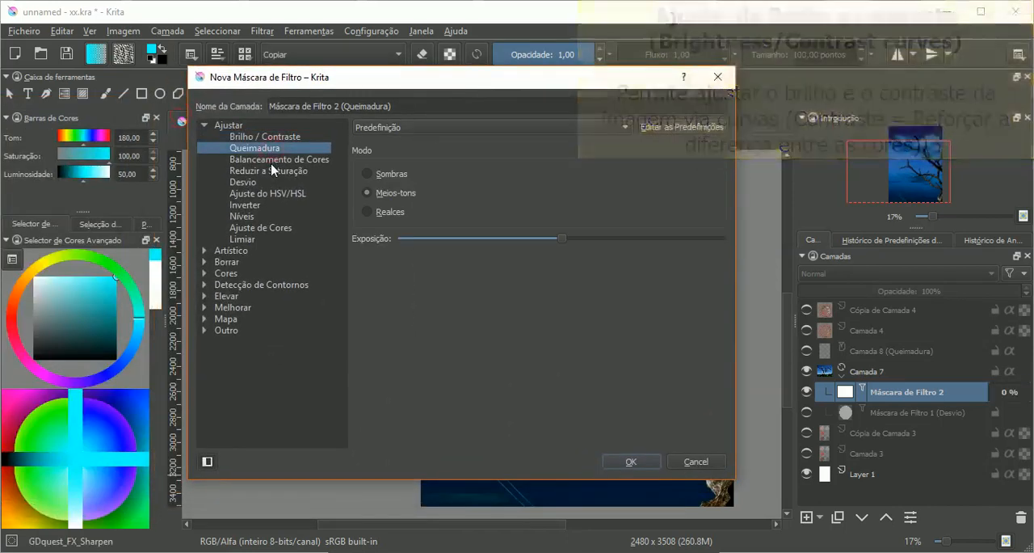
{"action": "left_click", "coordinate": [279, 160]}
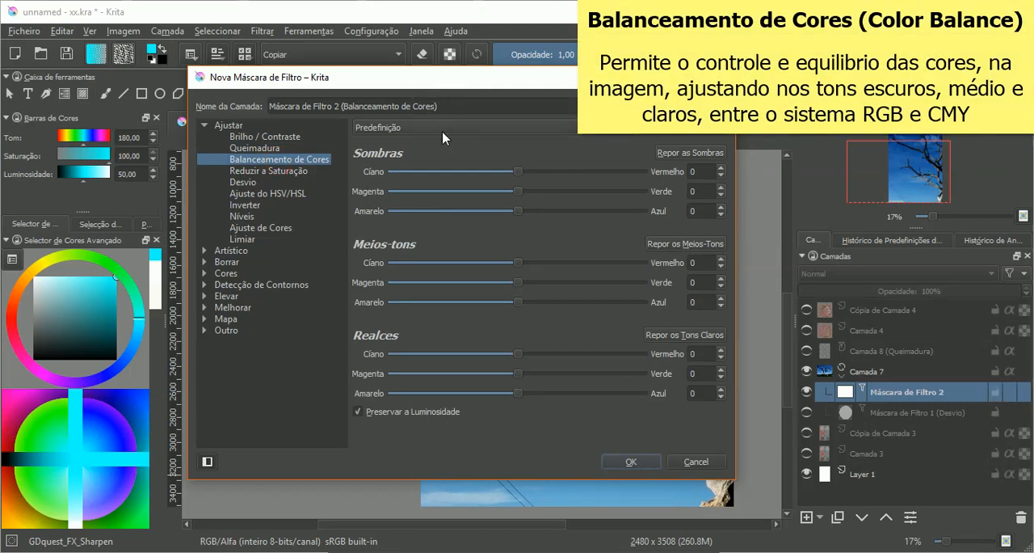
{"action": "left_click_drag", "start_coordinate": [477, 85], "coordinate": [281, 63]}
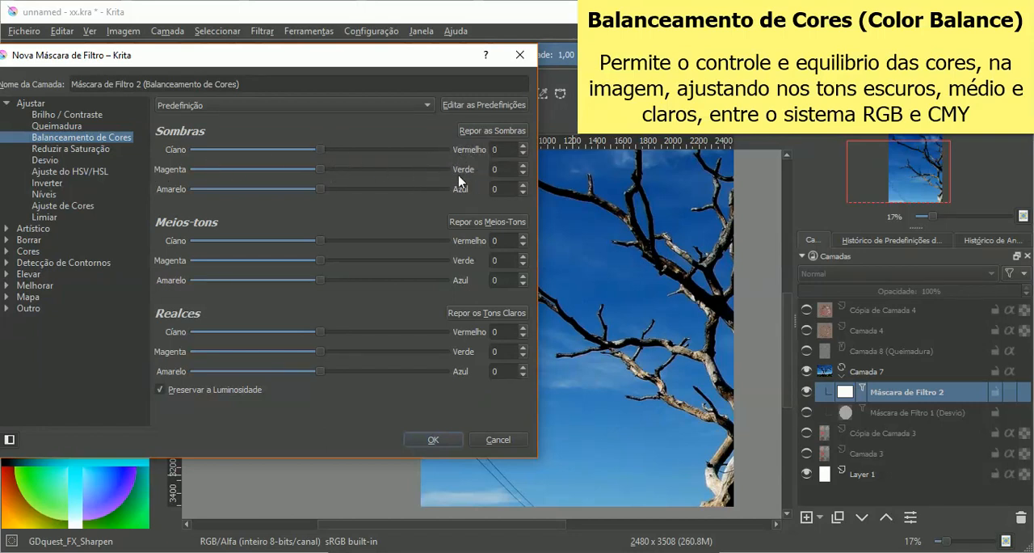
{"action": "left_click_drag", "start_coordinate": [387, 64], "coordinate": [327, 73]}
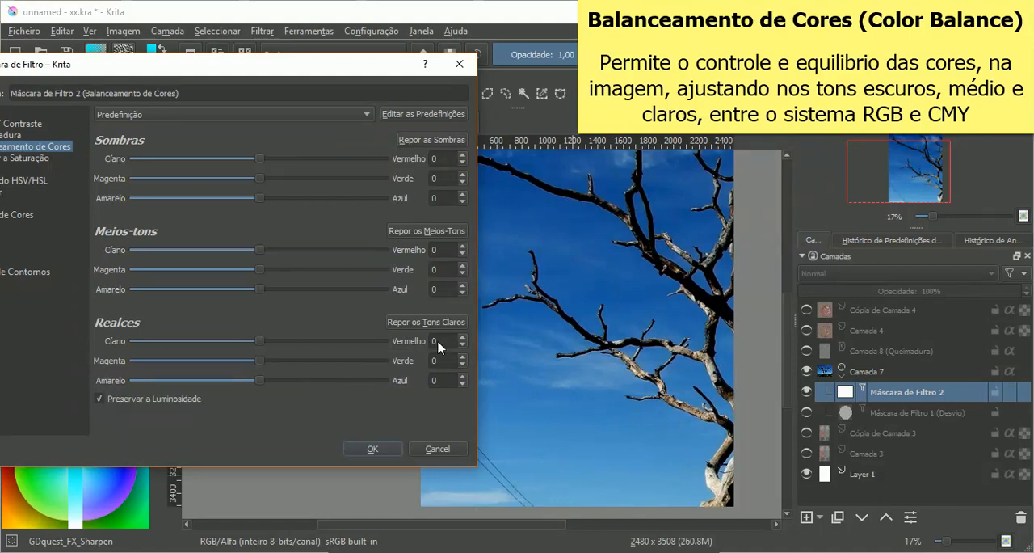
Step: Try extreme highlights in the color balance of the tree photo, with red and green at 100 and blue at -100
{"action": "left_click_drag", "start_coordinate": [292, 349], "coordinate": [393, 358]}
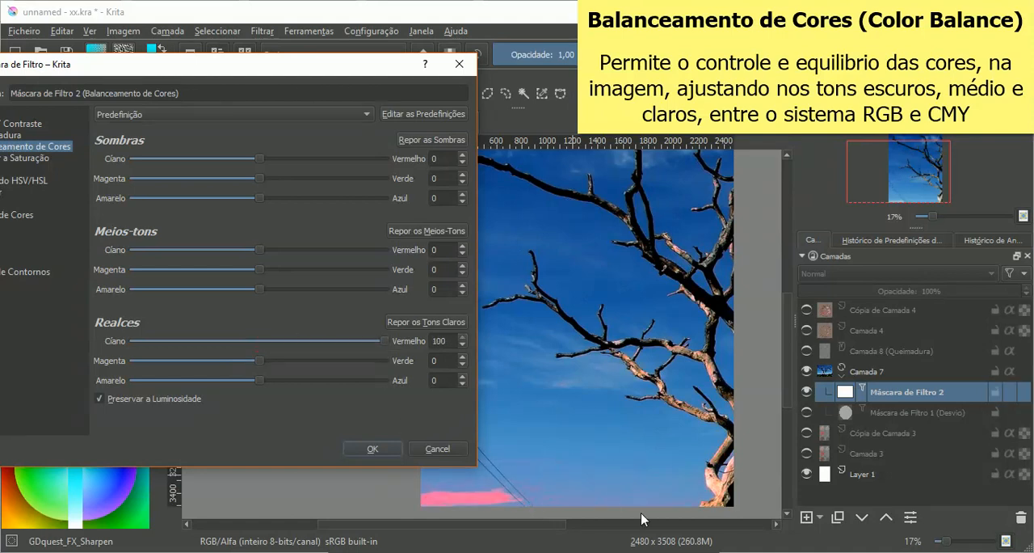
{"action": "left_click_drag", "start_coordinate": [258, 364], "coordinate": [396, 361]}
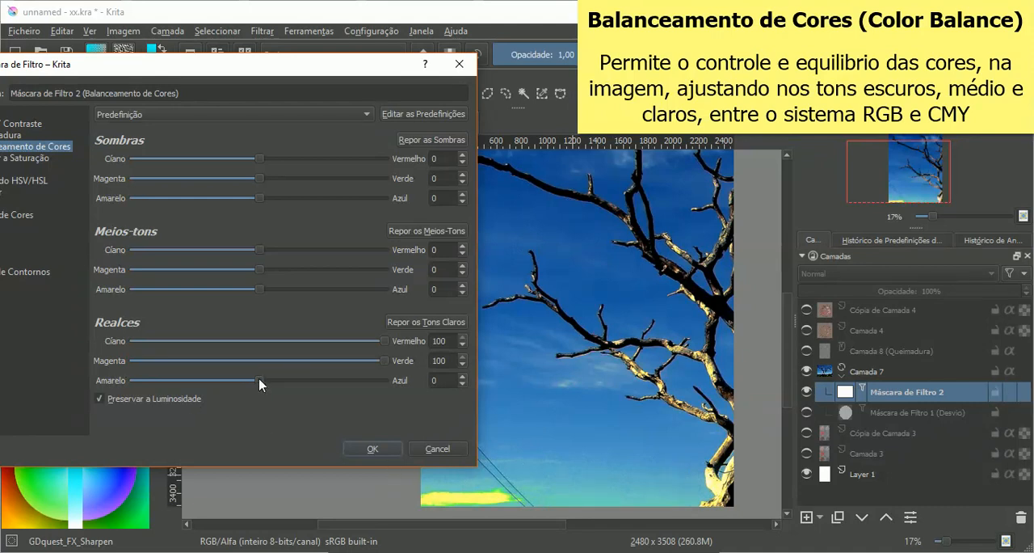
{"action": "left_click_drag", "start_coordinate": [260, 386], "coordinate": [125, 387]}
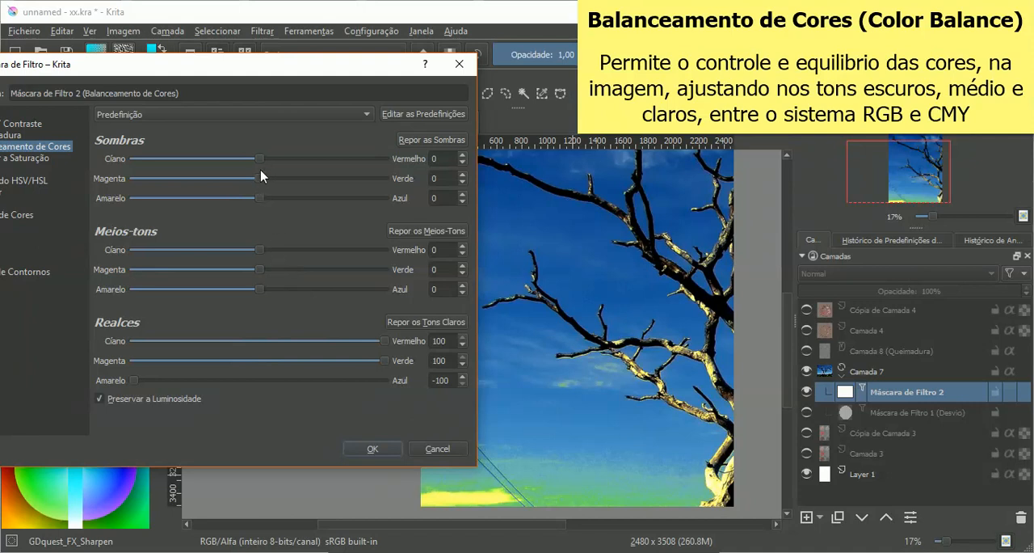
Step: Try strong shadow shifts with red at 100 and blue at -100, testing green at 100 and then -100
{"action": "left_click_drag", "start_coordinate": [259, 158], "coordinate": [398, 157]}
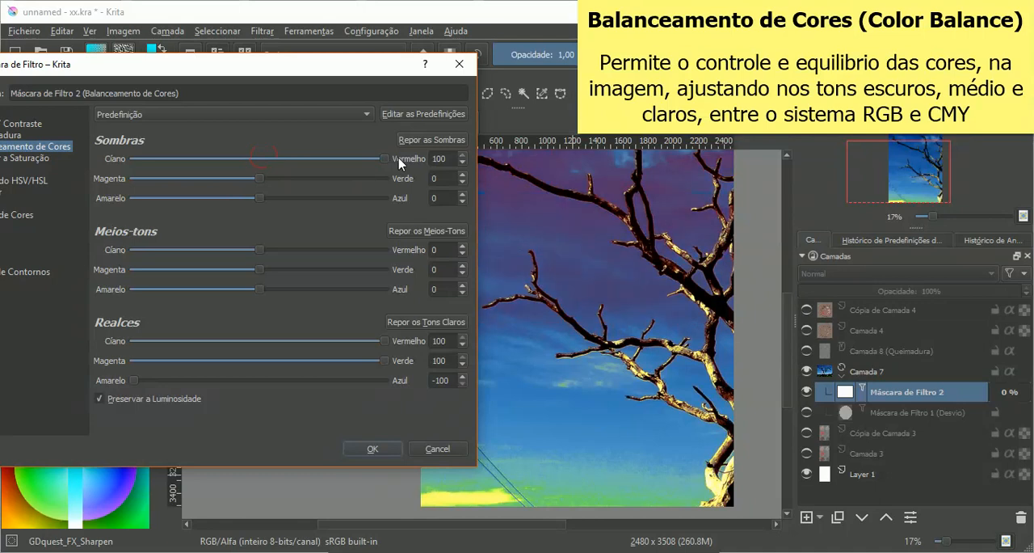
{"action": "left_click_drag", "start_coordinate": [343, 68], "coordinate": [287, 77]}
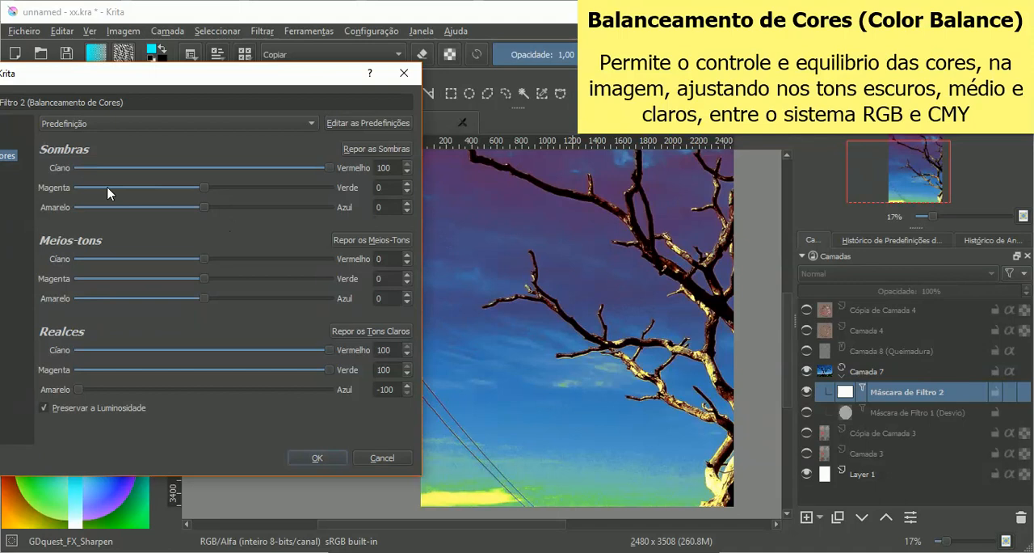
{"action": "left_click_drag", "start_coordinate": [205, 190], "coordinate": [361, 197]}
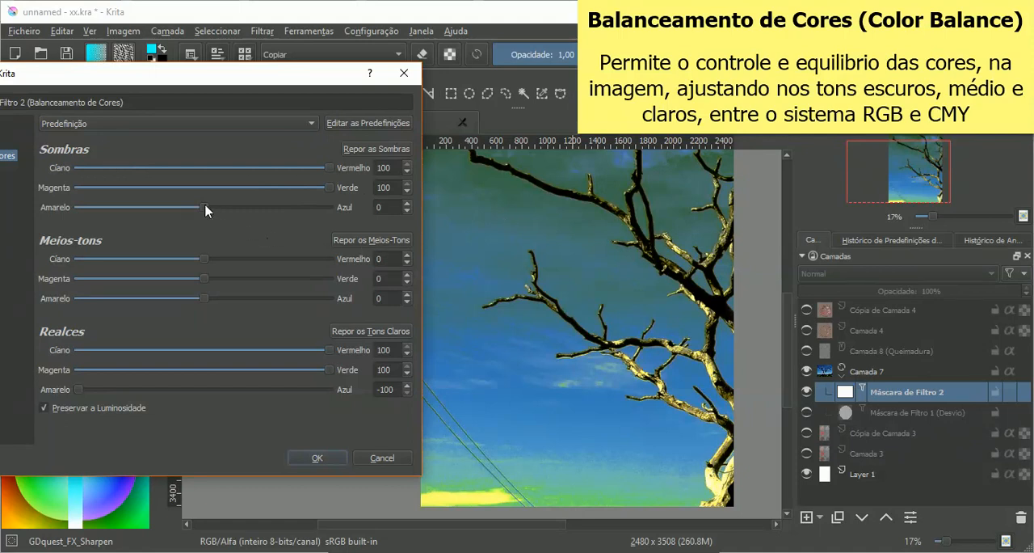
{"action": "left_click_drag", "start_coordinate": [206, 209], "coordinate": [83, 218]}
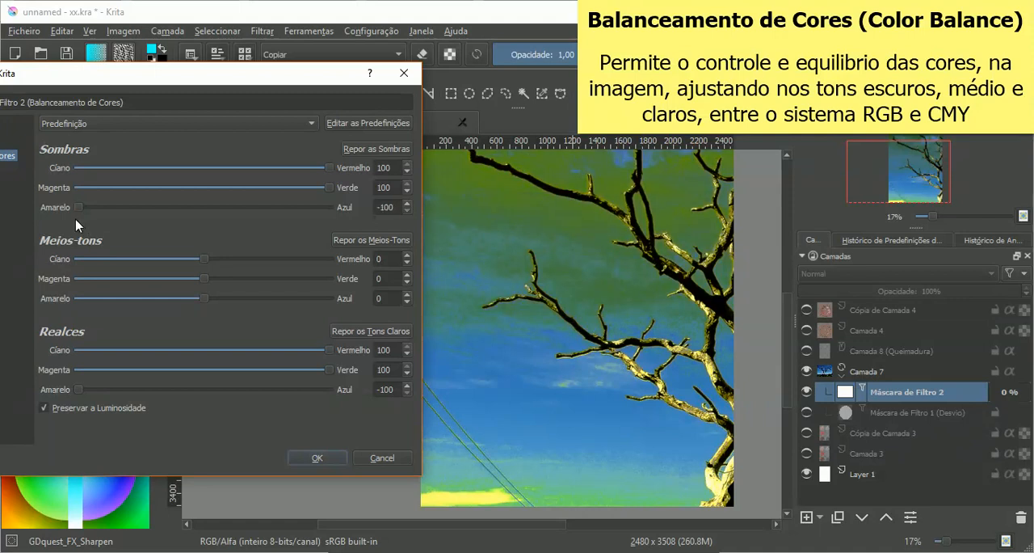
{"action": "left_click_drag", "start_coordinate": [328, 187], "coordinate": [74, 191]}
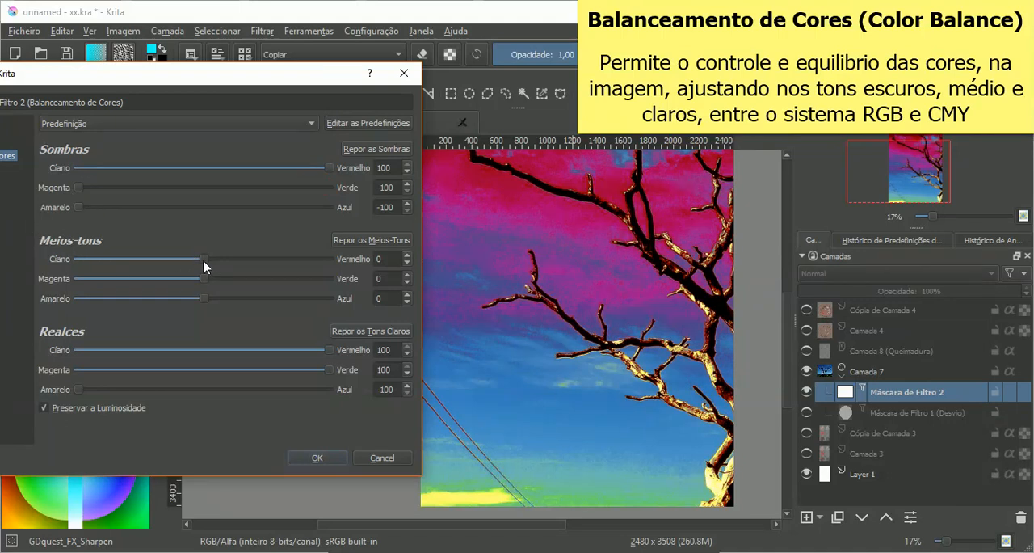
Step: Try midtones at red -100, green 100 and blue -100, then ease red to 21 and green to 40
{"action": "left_click_drag", "start_coordinate": [205, 263], "coordinate": [75, 261]}
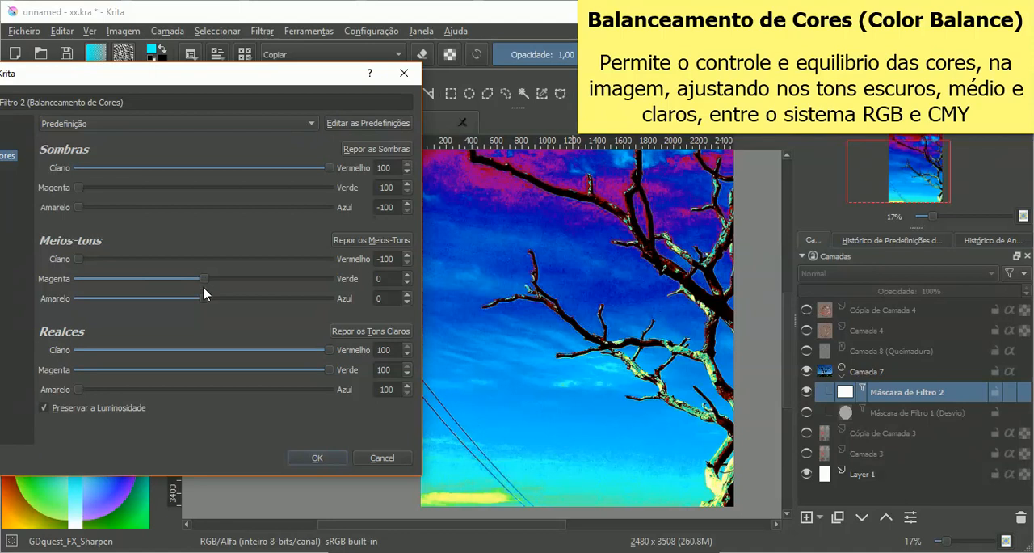
{"action": "left_click_drag", "start_coordinate": [204, 281], "coordinate": [349, 277]}
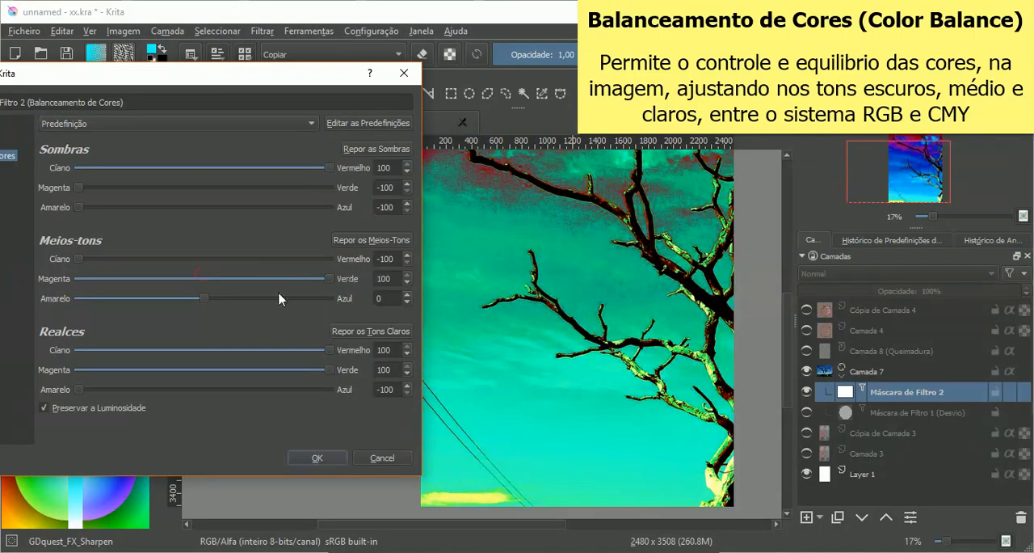
{"action": "left_click_drag", "start_coordinate": [207, 304], "coordinate": [72, 304]}
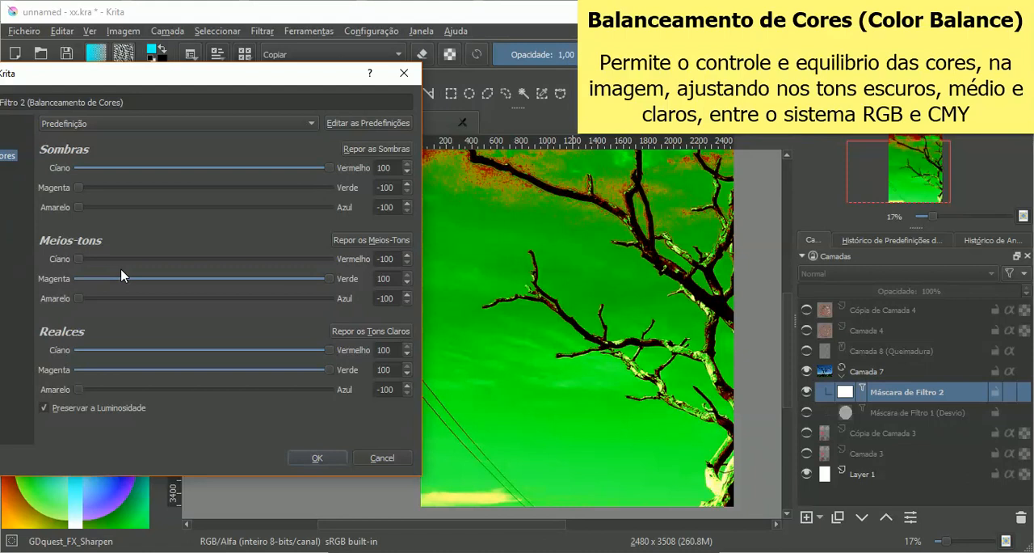
{"action": "left_click_drag", "start_coordinate": [81, 260], "coordinate": [230, 259]}
{"action": "left_click_drag", "start_coordinate": [281, 281], "coordinate": [255, 279]}
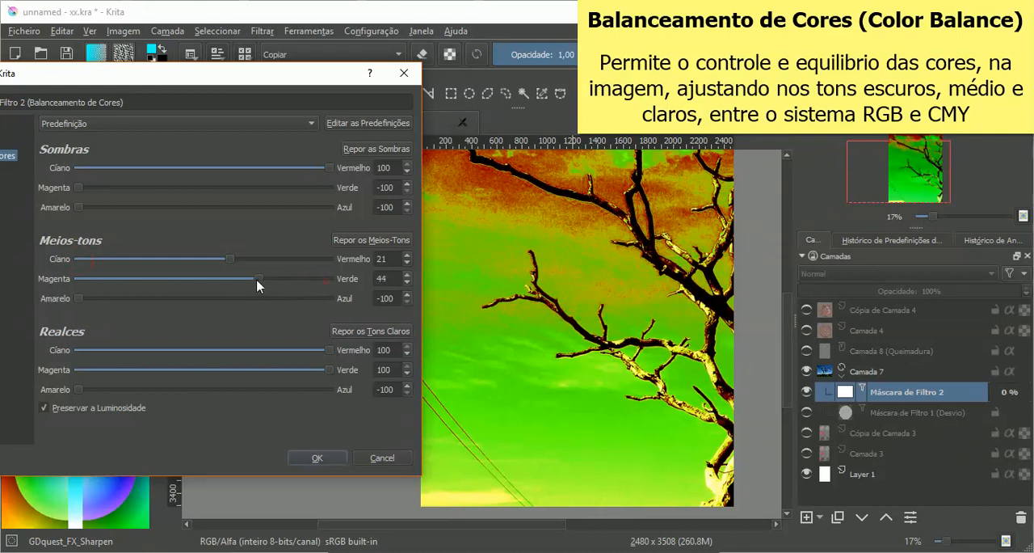
Step: Reset all color balance values by switching to Reduzir a Saturação and back to Balanceamento de Cores, keeping the photo visible
{"action": "left_click_drag", "start_coordinate": [217, 84], "coordinate": [396, 86]}
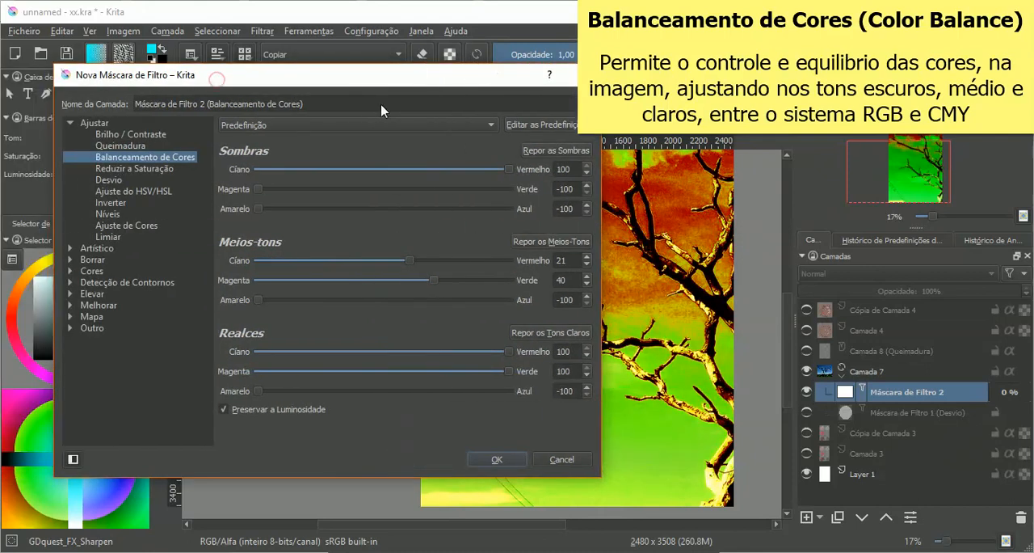
{"action": "left_click", "coordinate": [151, 168]}
{"action": "left_click", "coordinate": [155, 156]}
{"action": "left_click_drag", "start_coordinate": [414, 81], "coordinate": [235, 75]}
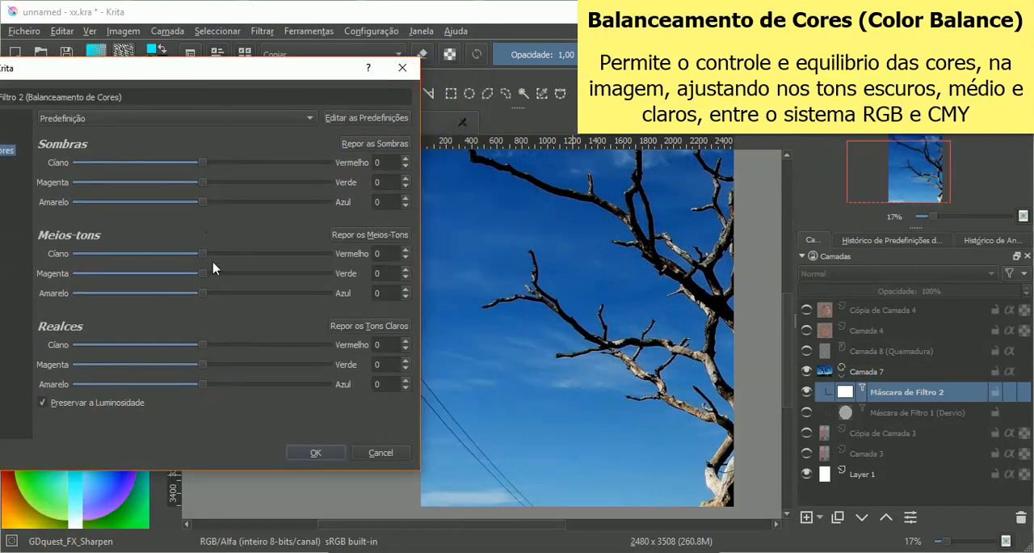
Step: Try midtones with red and green at 100, testing blue at 100 and then at -100
{"action": "left_click_drag", "start_coordinate": [204, 254], "coordinate": [327, 253]}
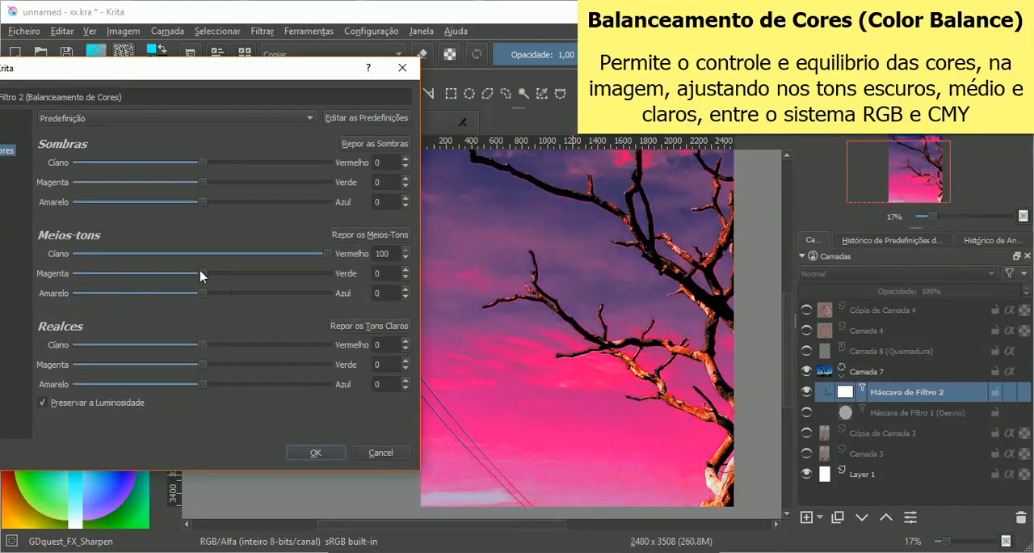
{"action": "left_click_drag", "start_coordinate": [202, 275], "coordinate": [398, 286]}
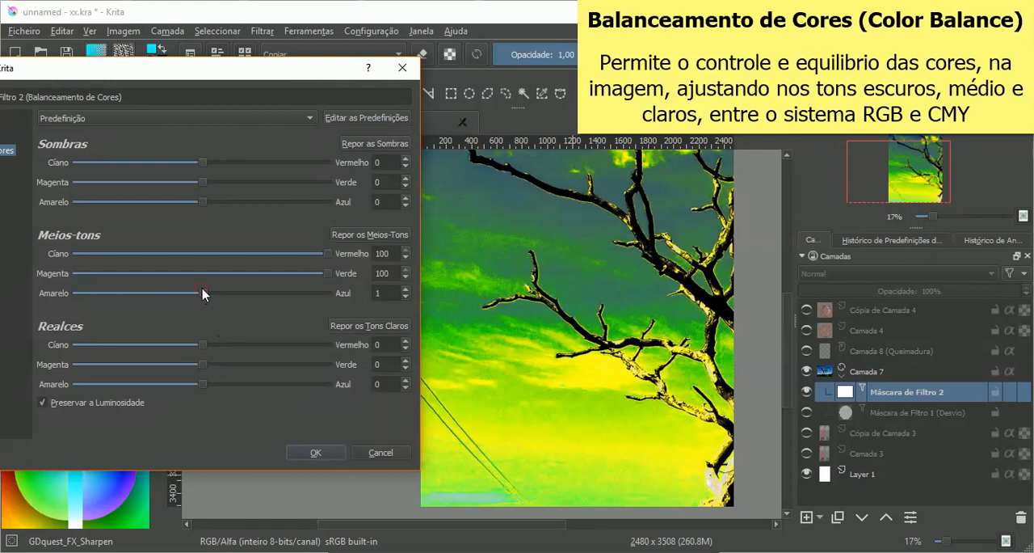
{"action": "left_click_drag", "start_coordinate": [202, 293], "coordinate": [340, 298]}
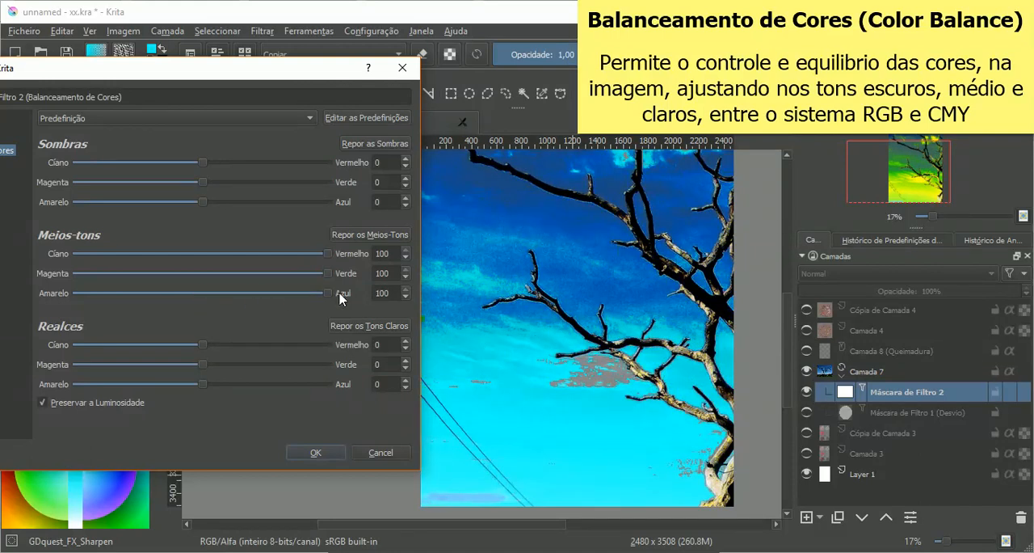
{"action": "left_click_drag", "start_coordinate": [323, 293], "coordinate": [117, 291]}
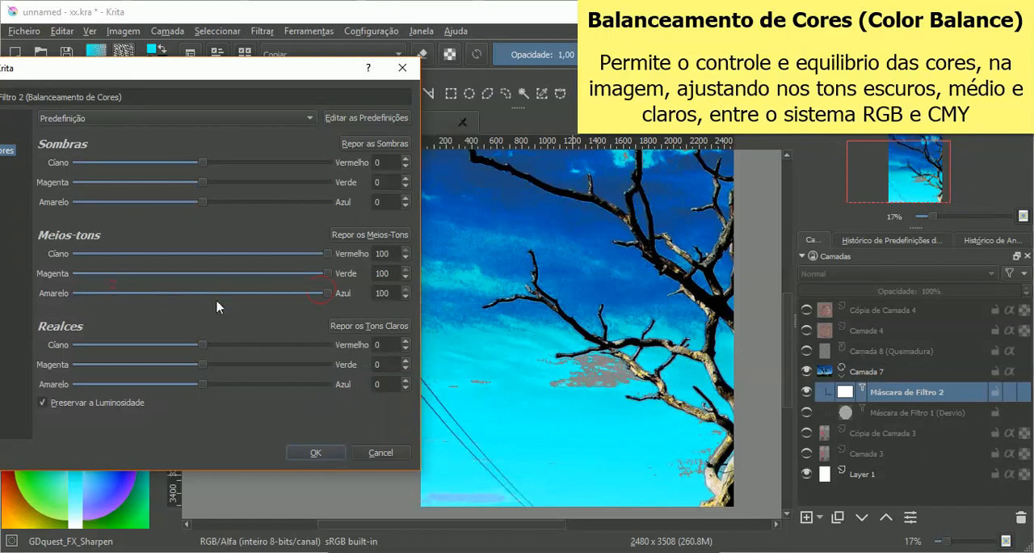
{"action": "left_click_drag", "start_coordinate": [330, 293], "coordinate": [75, 296]}
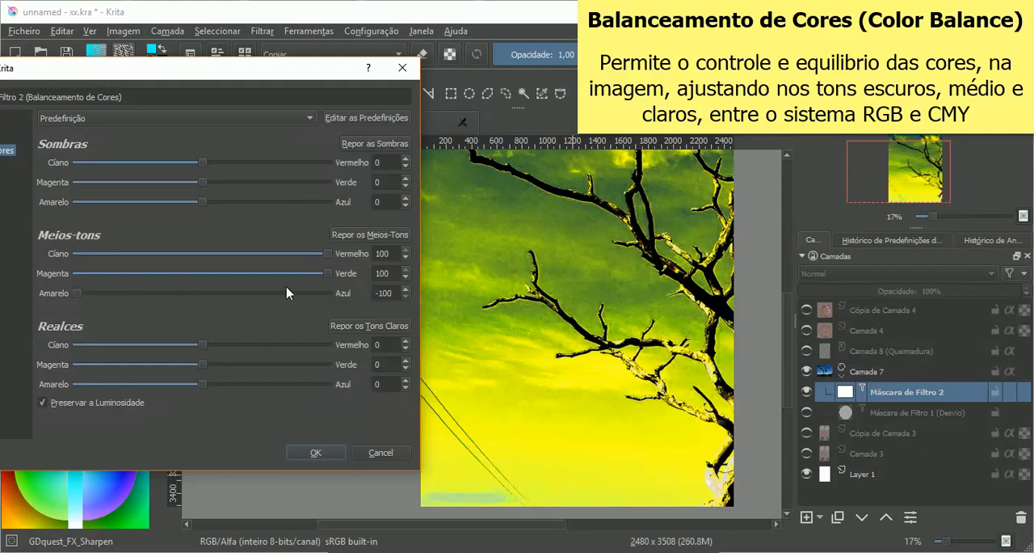
Step: Clear the midtone shifts by switching the filter to Reduzir a Saturação and returning to Balanceamento de Cores
{"action": "left_click_drag", "start_coordinate": [161, 81], "coordinate": [358, 77]}
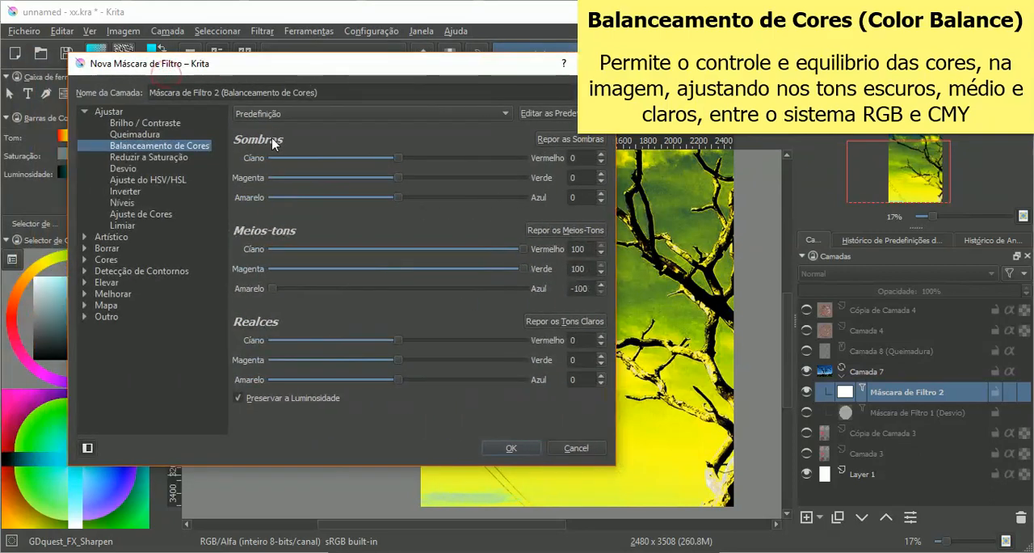
{"action": "left_click", "coordinate": [182, 158]}
{"action": "left_click", "coordinate": [186, 147]}
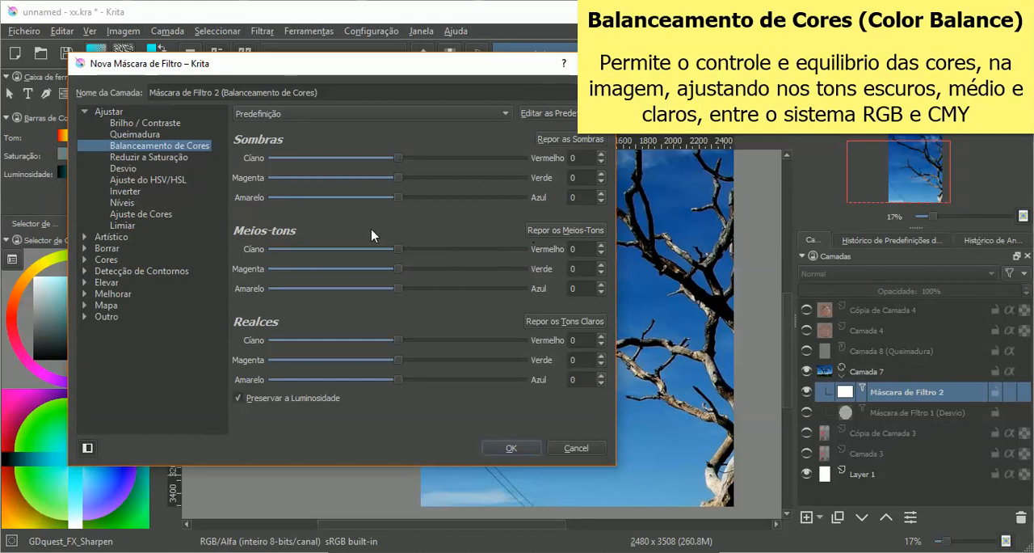
Step: Try the midtones' green at 100 and then at 26, and switch the filter to Reduzir a Saturação
{"action": "left_click_drag", "start_coordinate": [445, 70], "coordinate": [340, 64]}
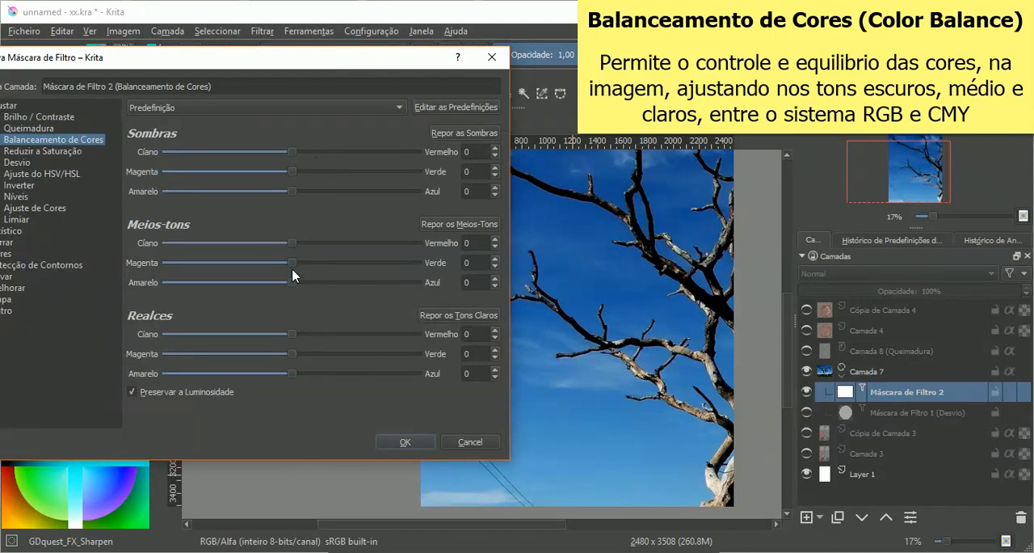
{"action": "left_click_drag", "start_coordinate": [292, 262], "coordinate": [418, 263]}
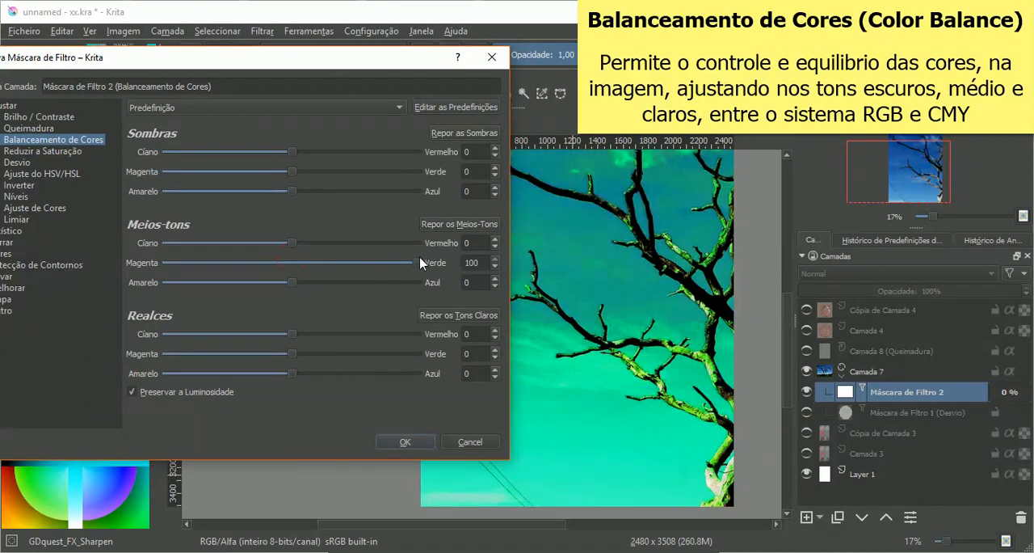
{"action": "left_click_drag", "start_coordinate": [419, 263], "coordinate": [325, 267]}
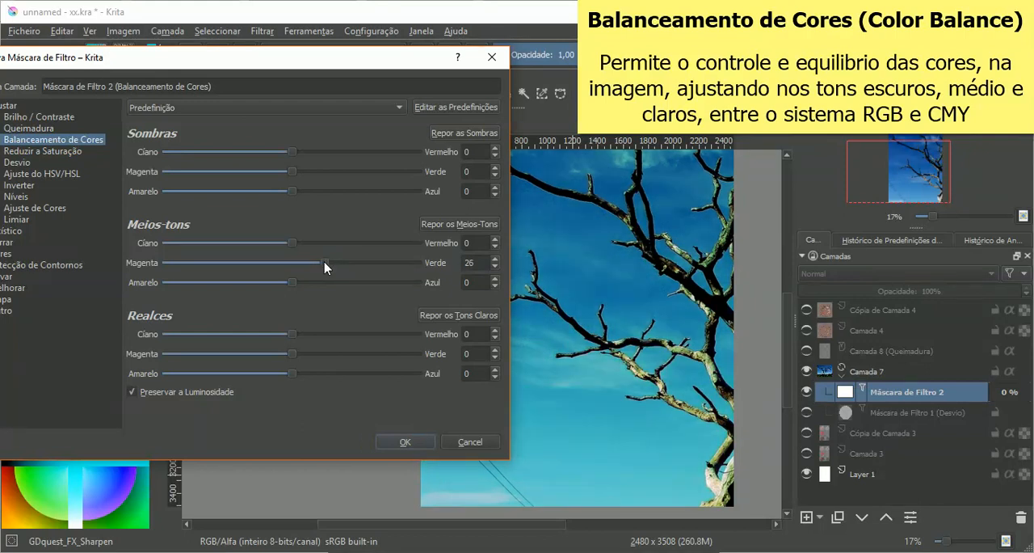
{"action": "left_click_drag", "start_coordinate": [196, 62], "coordinate": [337, 64]}
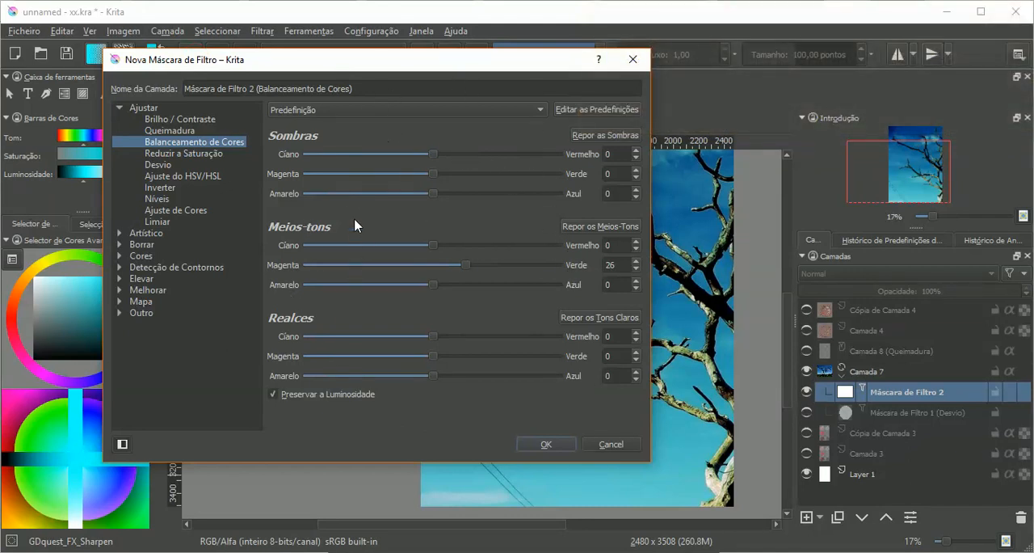
{"action": "left_click", "coordinate": [185, 154]}
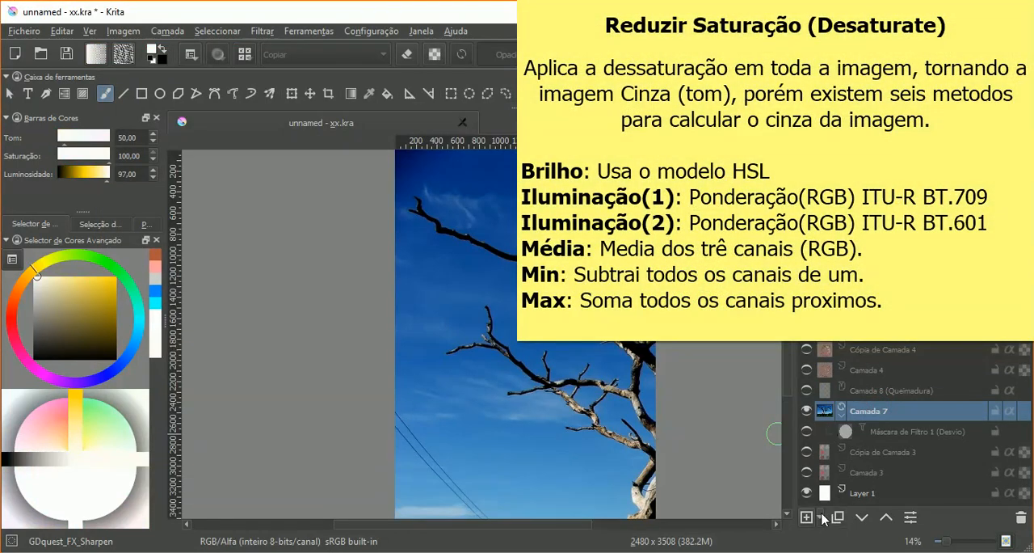
Step: Add a filter mask to Camada 7 with the Reduzir a Saturação filter, using the Brilho method
{"action": "left_click", "coordinate": [820, 516]}
{"action": "left_click", "coordinate": [838, 539]}
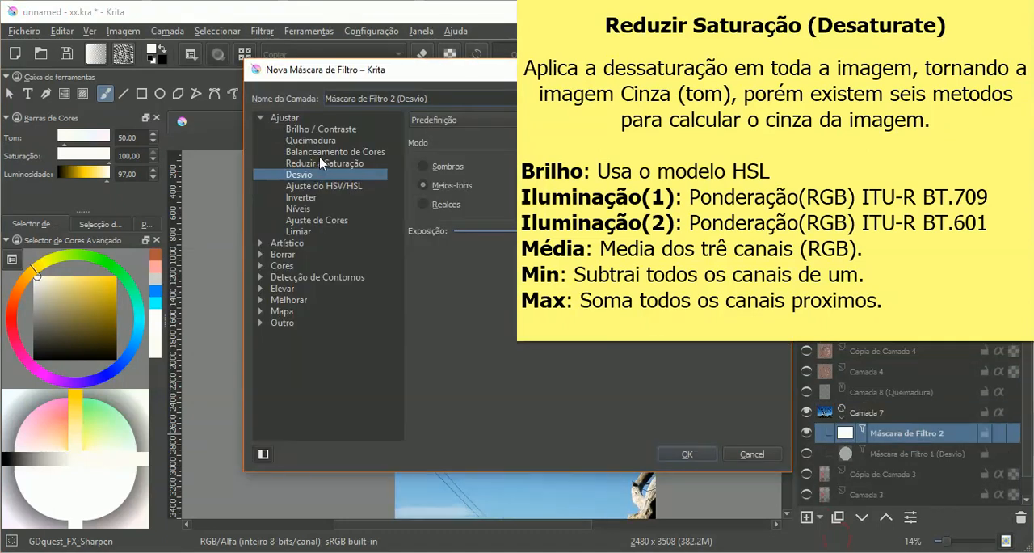
{"action": "left_click", "coordinate": [319, 152]}
{"action": "left_click", "coordinate": [322, 164]}
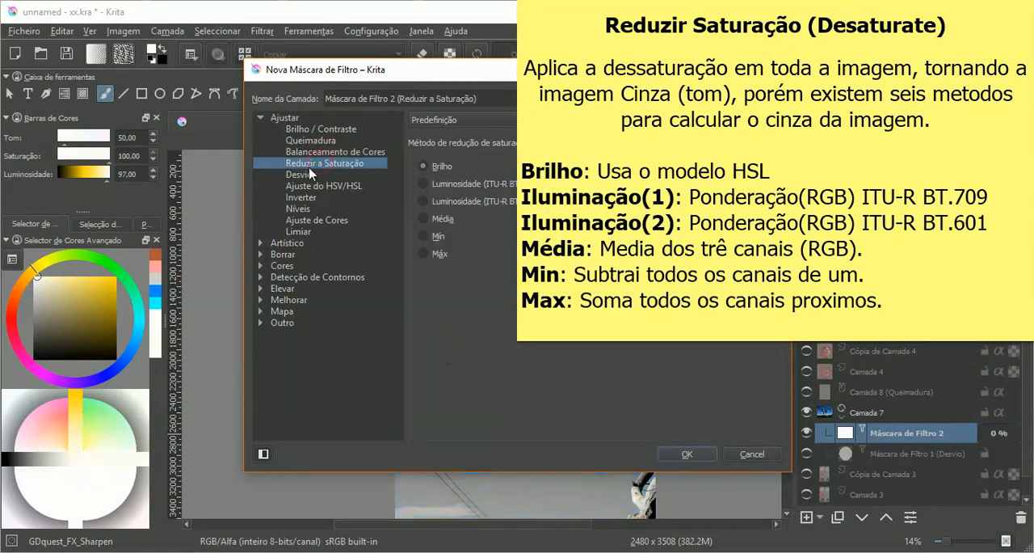
{"action": "left_click_drag", "start_coordinate": [625, 74], "coordinate": [408, 121]}
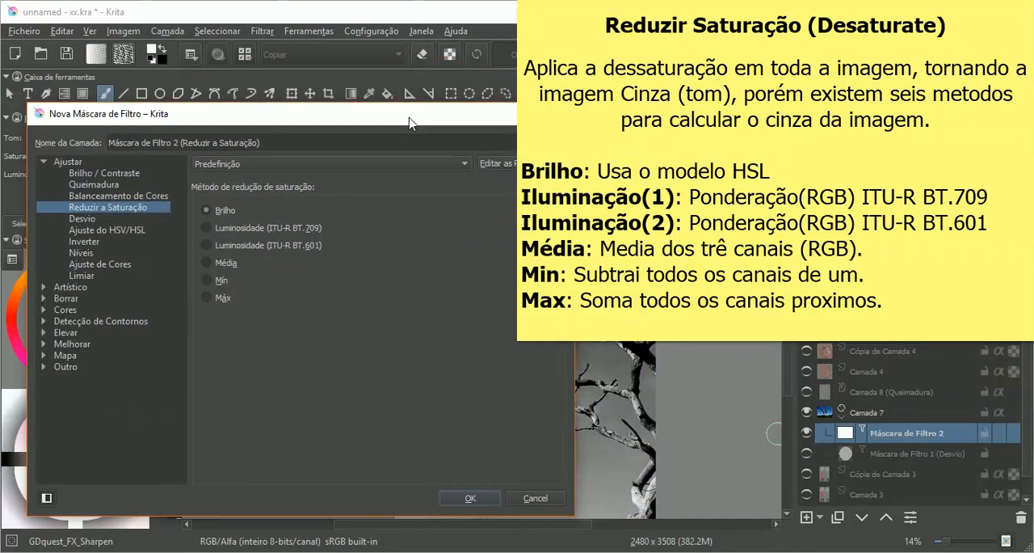
{"action": "left_click_drag", "start_coordinate": [406, 121], "coordinate": [291, 74]}
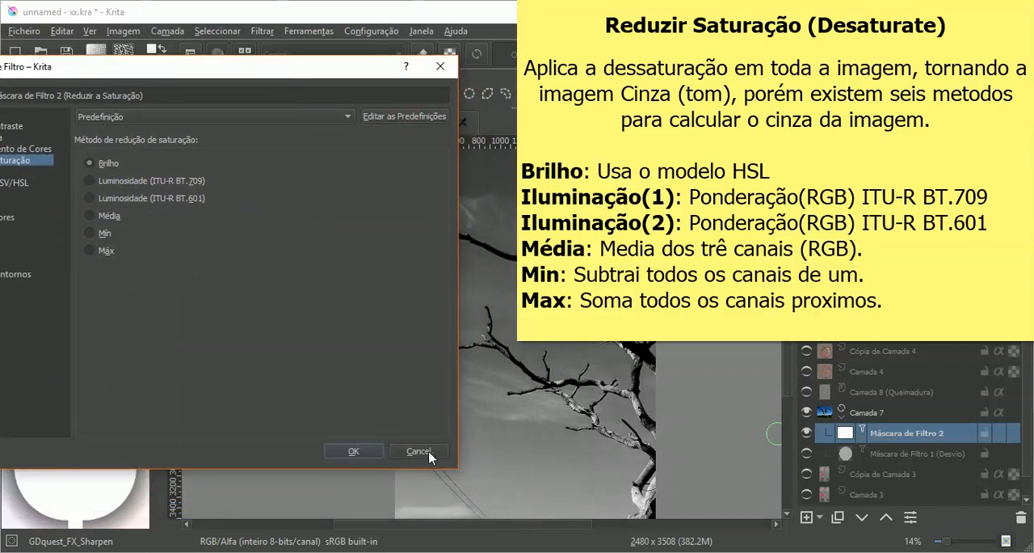
{"action": "left_click", "coordinate": [353, 451]}
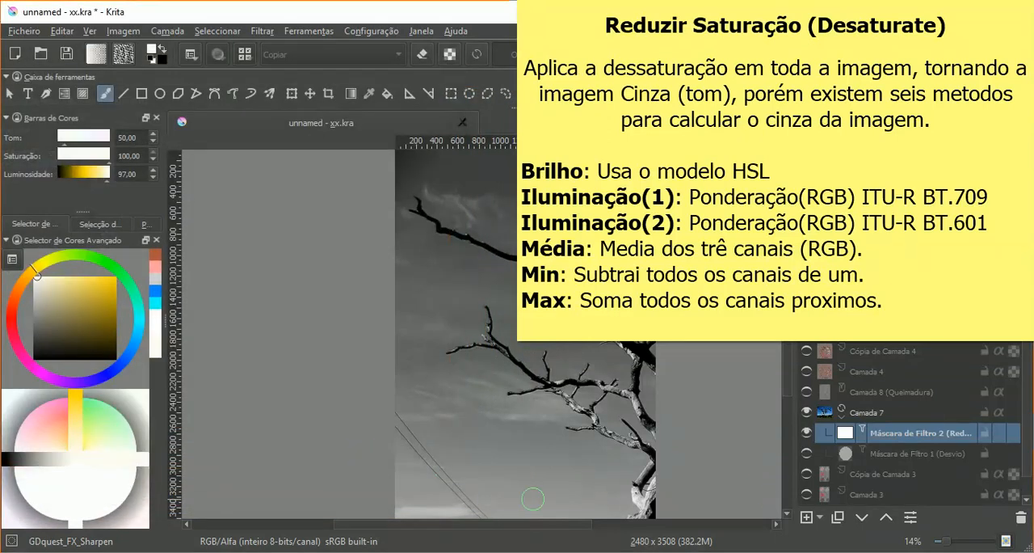
Step: Open the properties of Camada 7's Reduzir a Saturação filter mask, keeping the tree photo visible beside the dialog
{"action": "left_click_drag", "start_coordinate": [545, 526], "coordinate": [640, 544]}
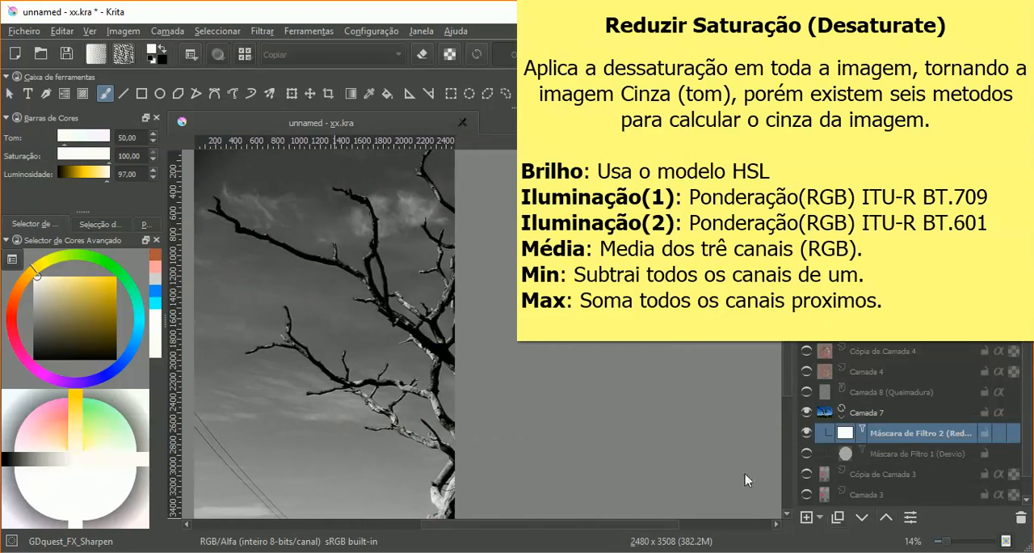
{"action": "left_click_drag", "start_coordinate": [569, 524], "coordinate": [434, 518]}
{"action": "right_click", "coordinate": [844, 432]}
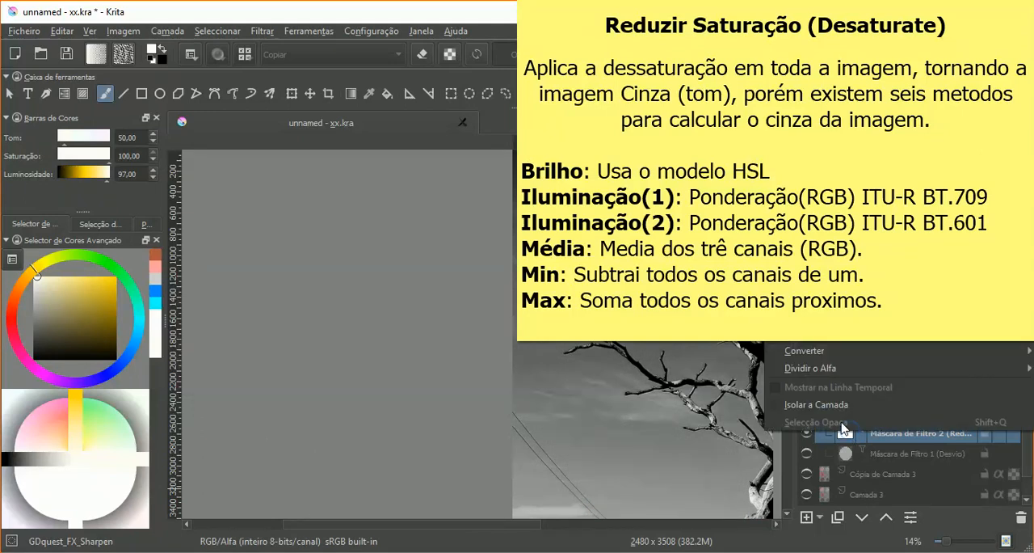
{"action": "left_click", "coordinate": [816, 79]}
{"action": "left_click_drag", "start_coordinate": [471, 168], "coordinate": [287, 189]}
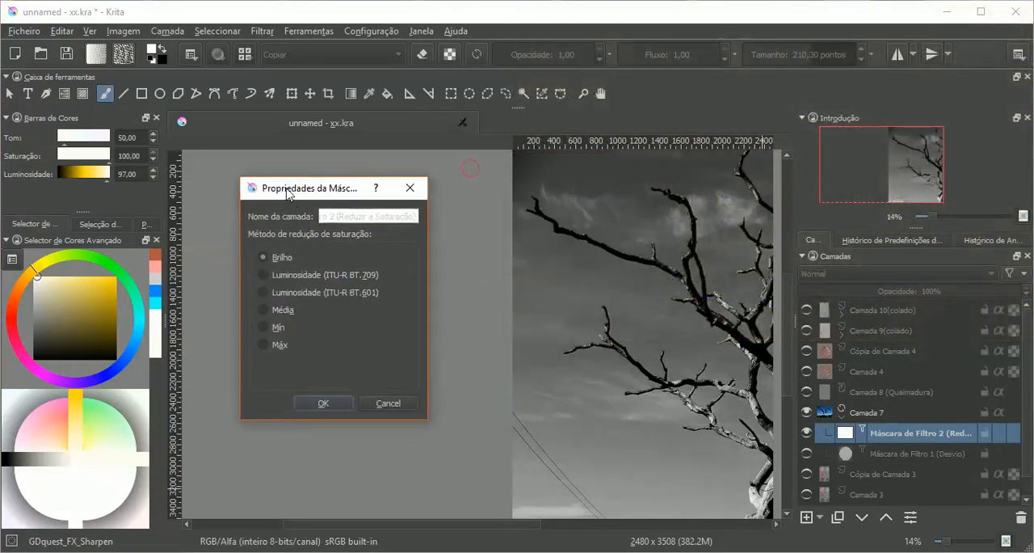
Step: Try the other desaturation methods, including Média, Mín and Máx, and return to Brilho
{"action": "left_click", "coordinate": [289, 277]}
{"action": "left_click", "coordinate": [297, 292]}
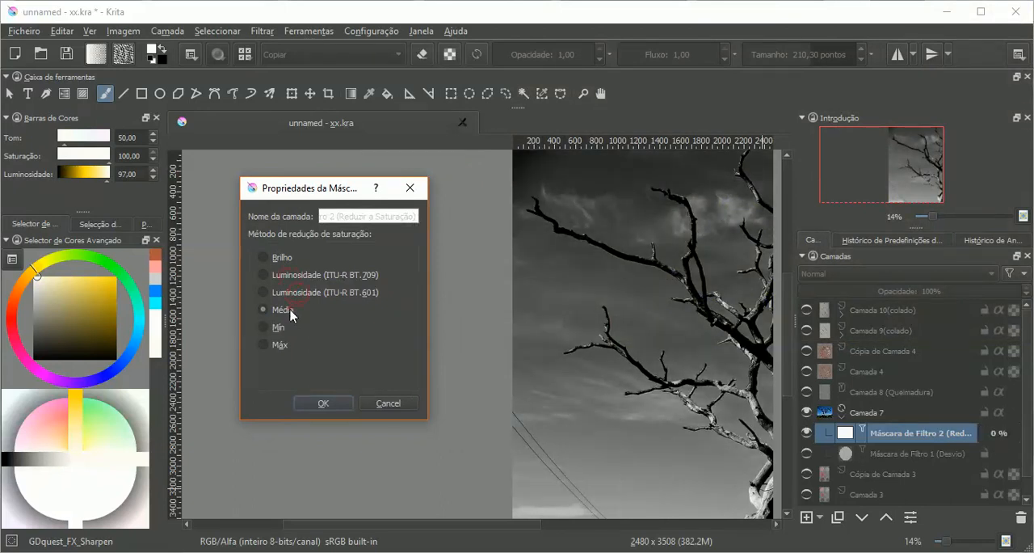
{"action": "left_click", "coordinate": [284, 325]}
{"action": "left_click", "coordinate": [282, 343]}
{"action": "left_click", "coordinate": [282, 255]}
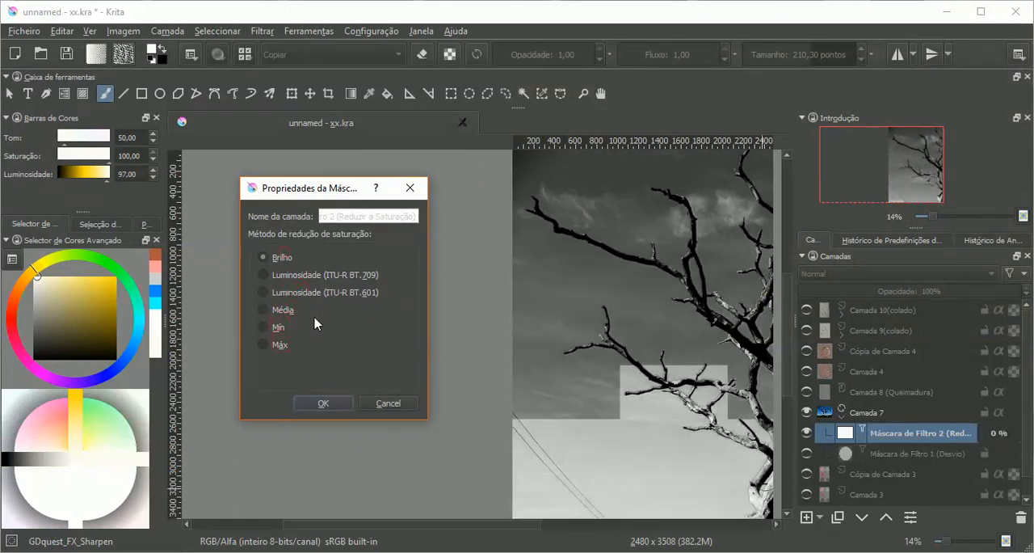
Step: Switch to the browser and read the Lightness method's HSL description in the Krita documentation, and return to Krita
{"action": "left_click", "coordinate": [406, 550]}
{"action": "left_click", "coordinate": [397, 309]}
{"action": "left_click_drag", "start_coordinate": [347, 310], "coordinate": [600, 317]}
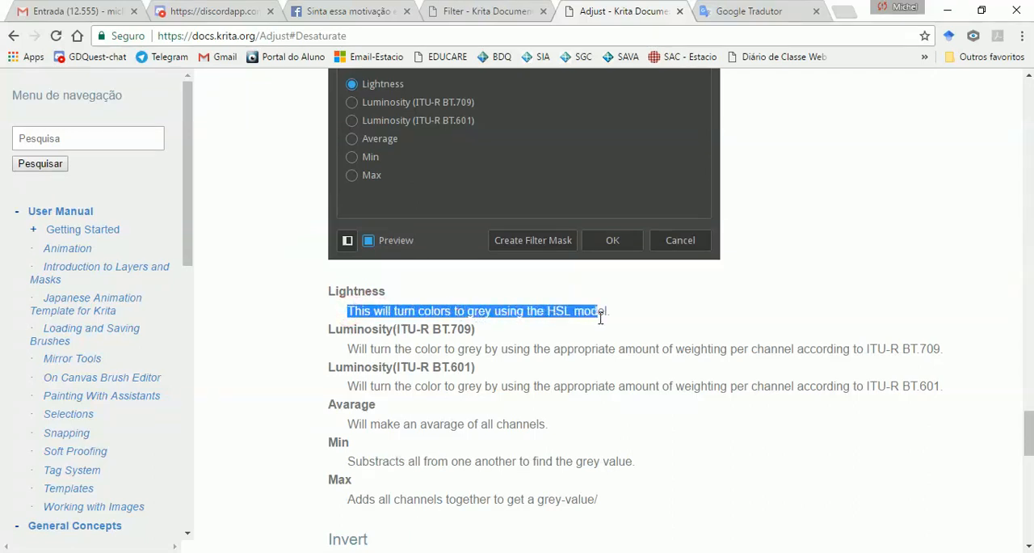
{"action": "left_click", "coordinate": [593, 332]}
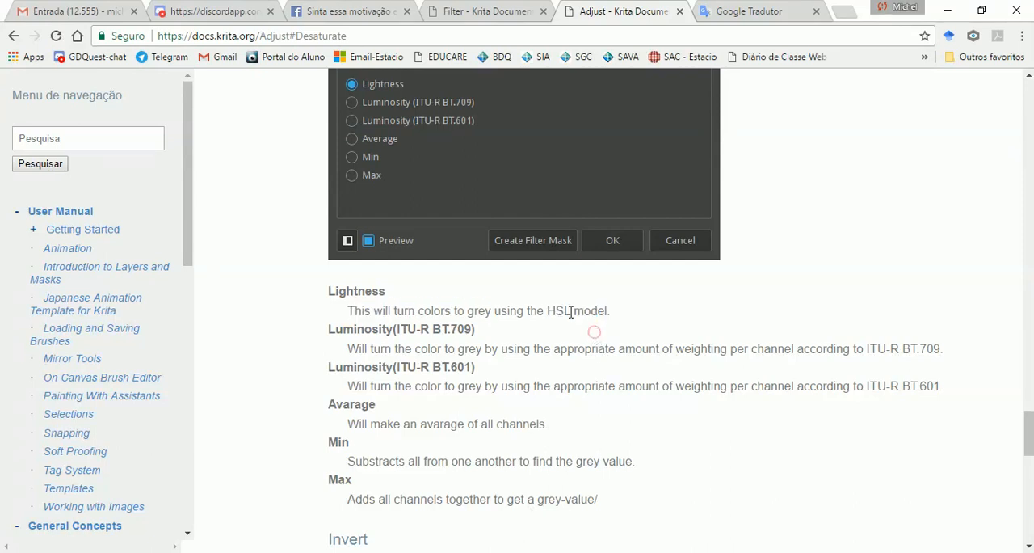
{"action": "left_click_drag", "start_coordinate": [547, 310], "coordinate": [606, 314]}
{"action": "left_click", "coordinate": [509, 551]}
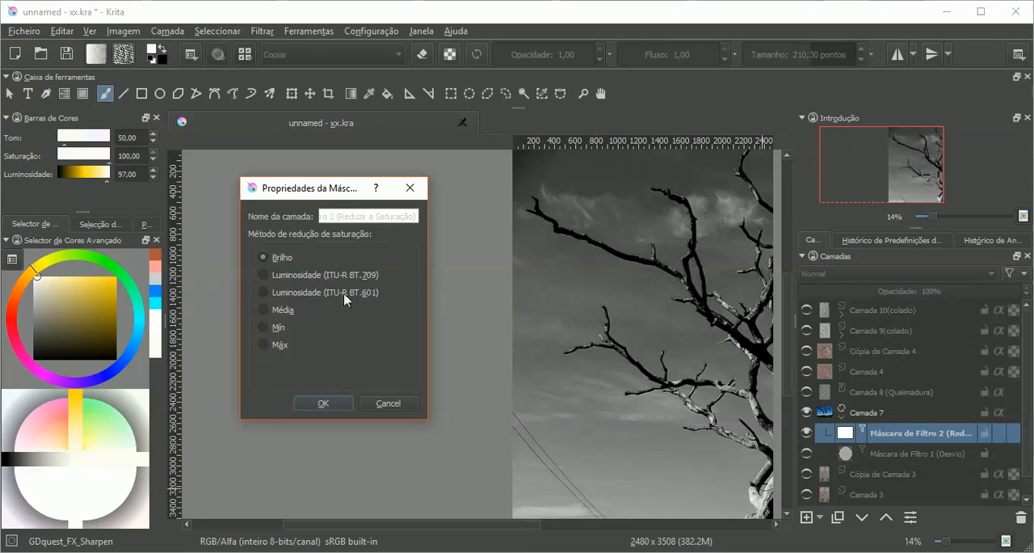
Step: Try Luminosidade (ITU-R BT.709) and (ITU-R BT.601), and examine how the browser documentation describes their channel weighting
{"action": "left_click", "coordinate": [304, 278]}
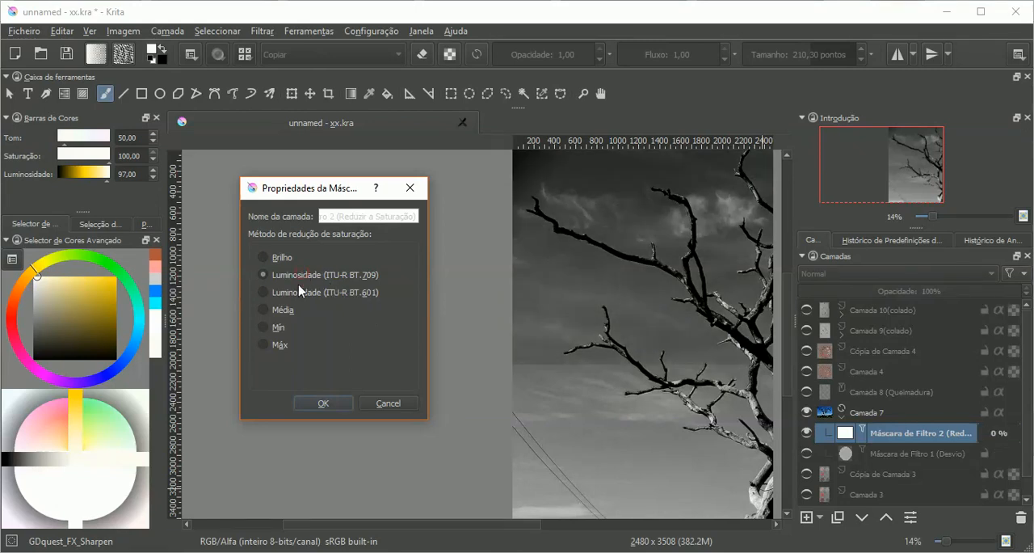
{"action": "left_click", "coordinate": [296, 297]}
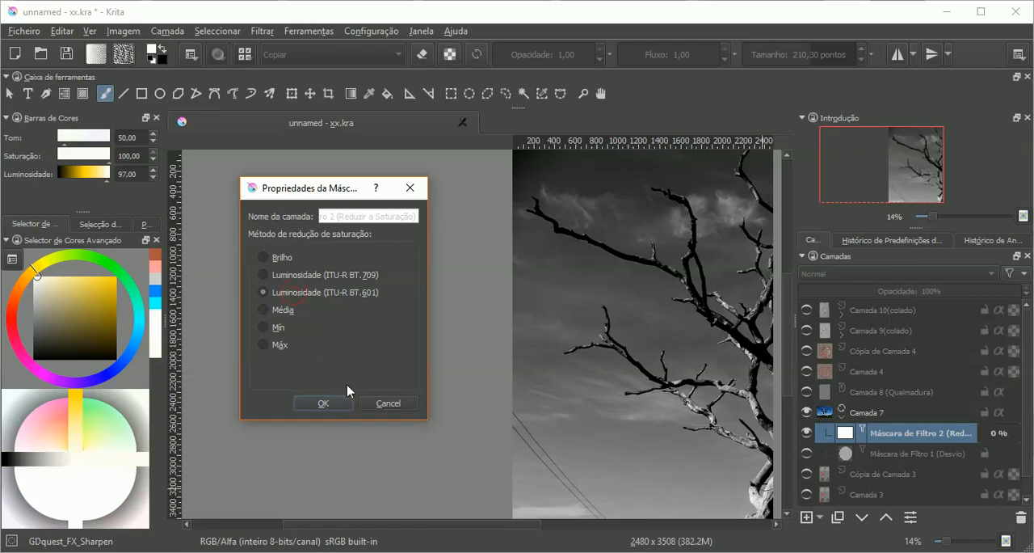
{"action": "left_click", "coordinate": [387, 550]}
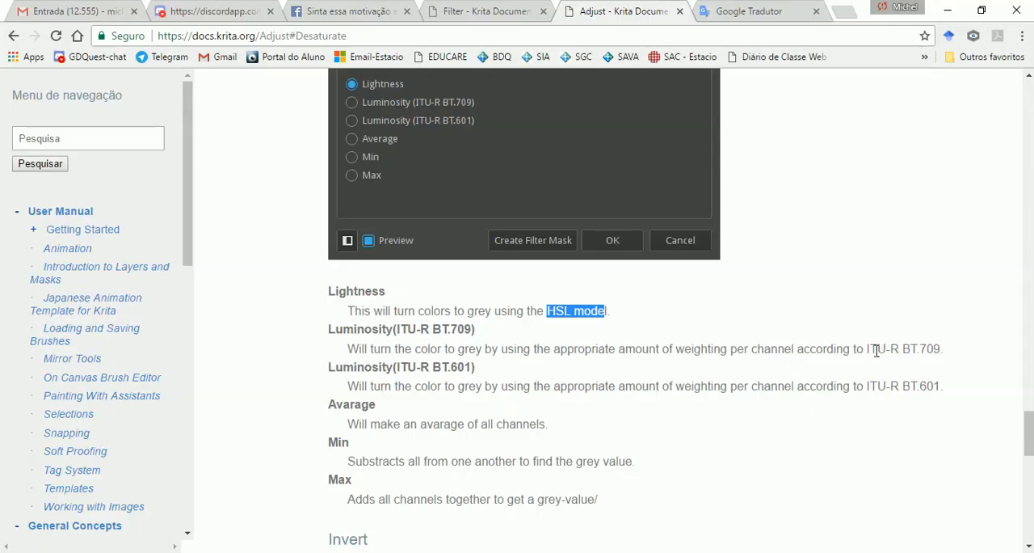
{"action": "double_click", "coordinate": [925, 349]}
{"action": "double_click", "coordinate": [929, 386]}
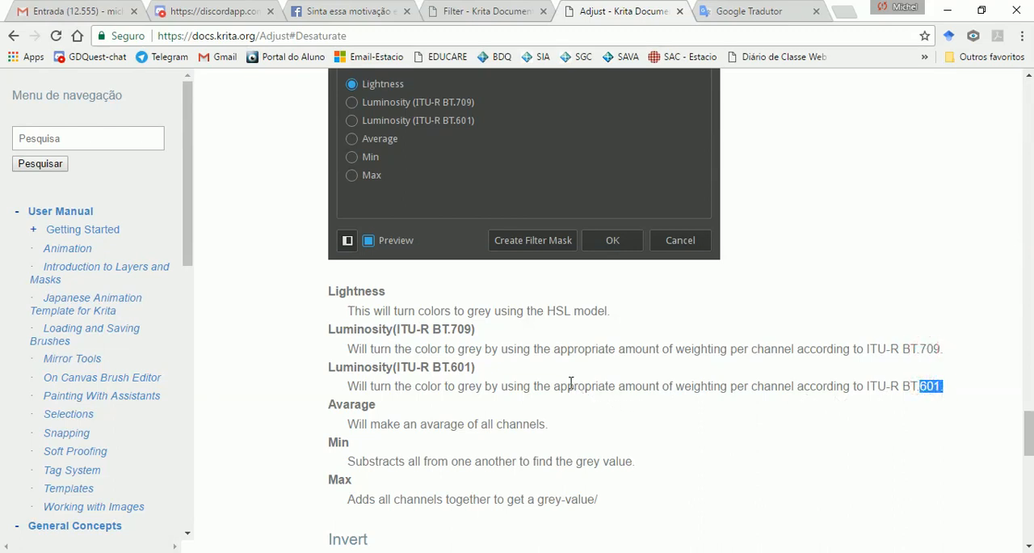
{"action": "left_click_drag", "start_coordinate": [551, 386], "coordinate": [727, 386]}
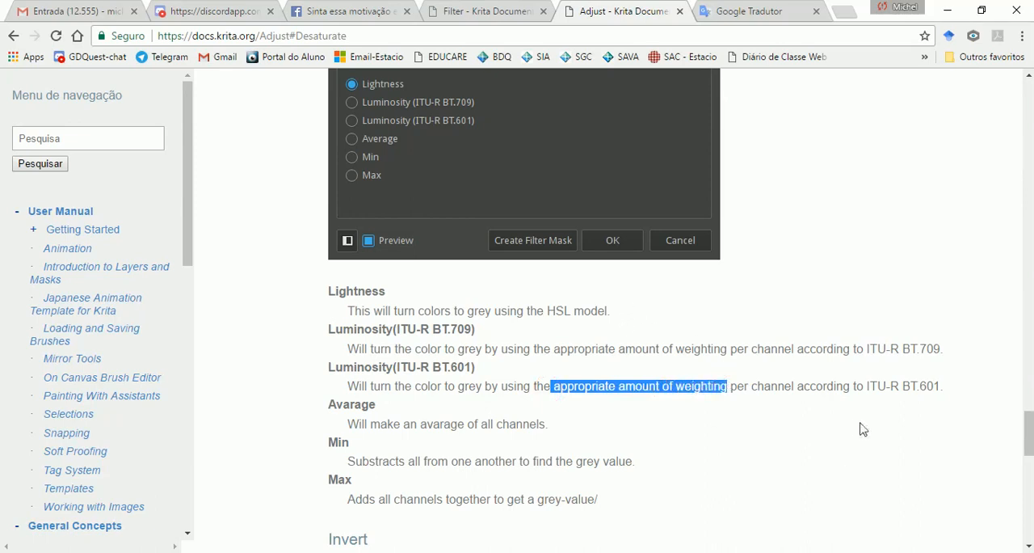
{"action": "left_click_drag", "start_coordinate": [475, 349], "coordinate": [599, 351]}
{"action": "left_click", "coordinate": [514, 551]}
Step: Compare Luminosidade (ITU-R BT.709) with Brilho and Luminosidade (ITU-R BT.601) on the tree photo
{"action": "left_click", "coordinate": [298, 276]}
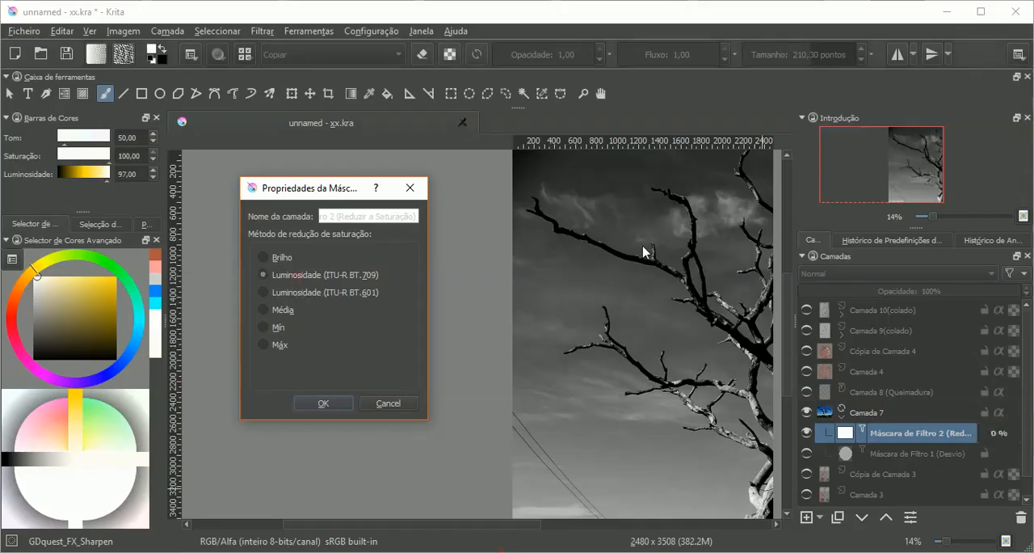
{"action": "left_click", "coordinate": [279, 257]}
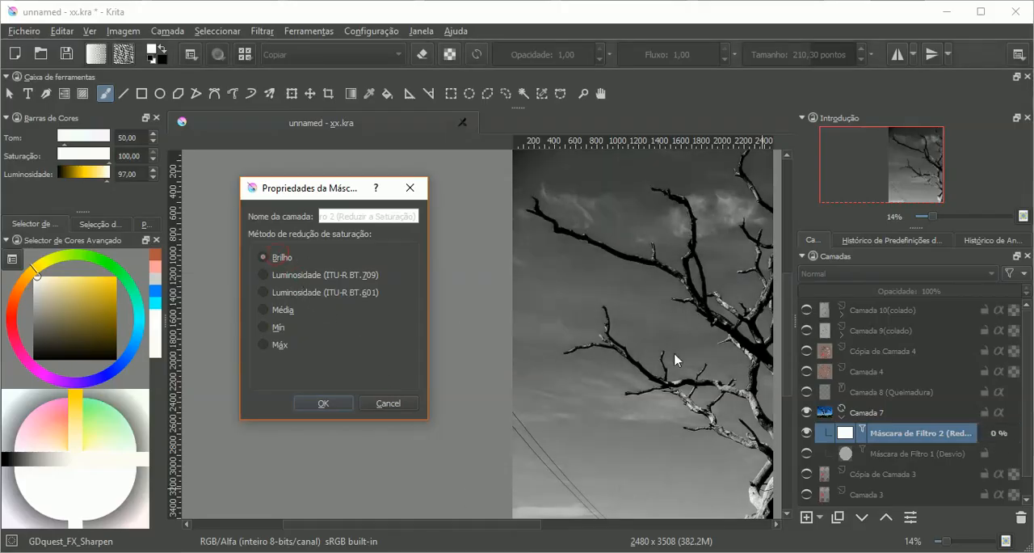
{"action": "left_click", "coordinate": [277, 276]}
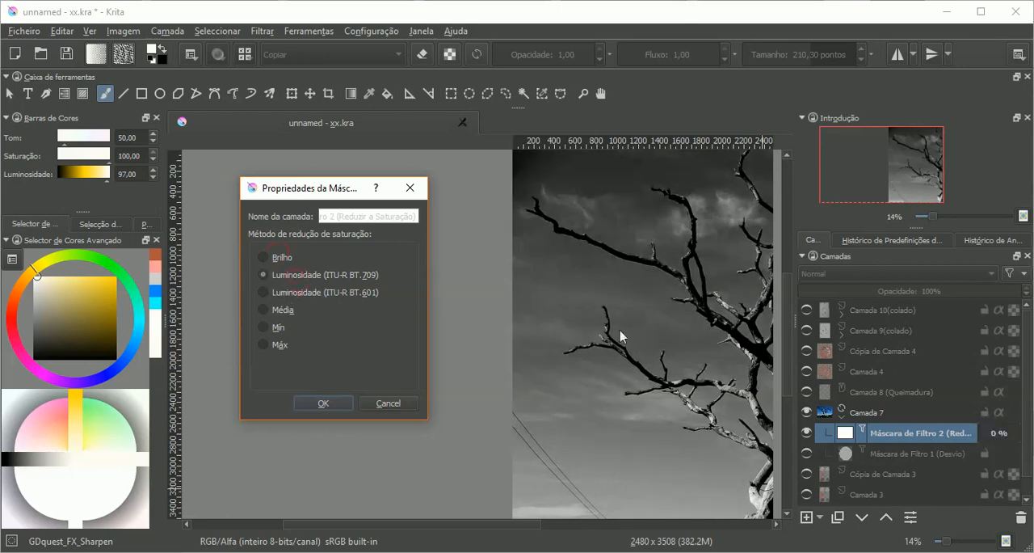
{"action": "left_click", "coordinate": [311, 295]}
Step: Try the Média method and read the description of averaging the channels in the browser documentation
{"action": "left_click", "coordinate": [287, 310]}
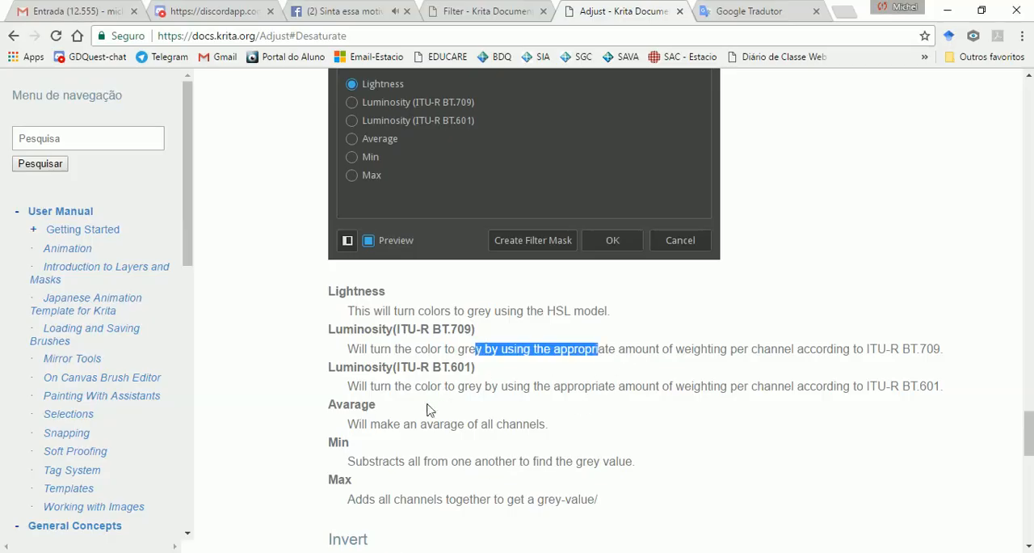
{"action": "left_click_drag", "start_coordinate": [369, 423], "coordinate": [522, 423]}
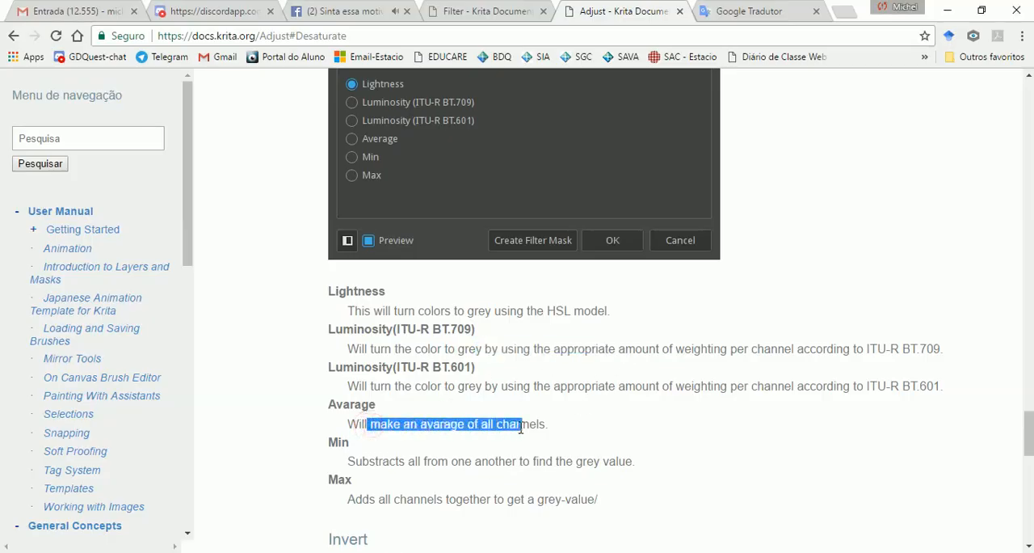
{"action": "key", "text": "alt+Tab"}
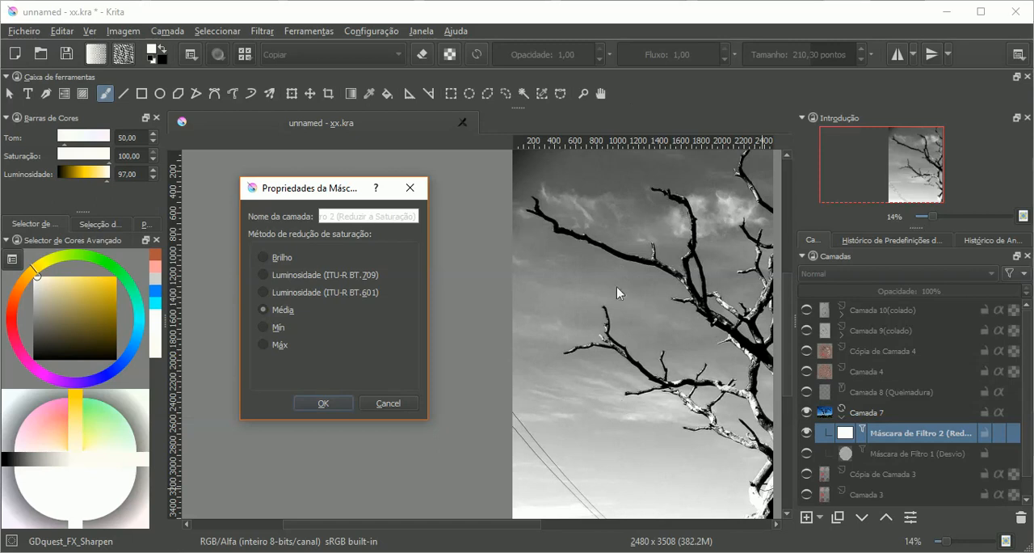
Step: Try the Mín method and read its description in the browser documentation before returning to Krita
{"action": "left_click", "coordinate": [270, 329]}
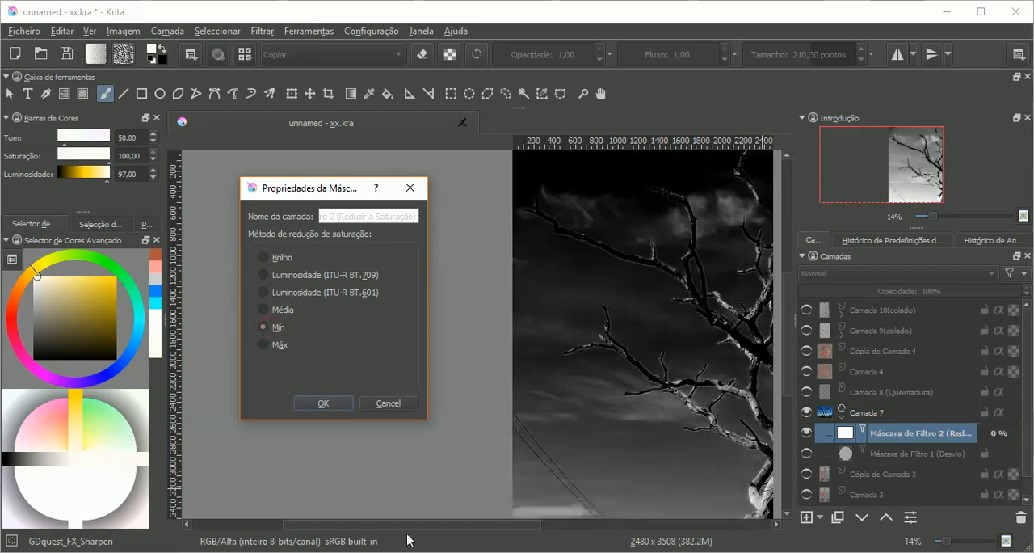
{"action": "key", "text": "alt+Tab"}
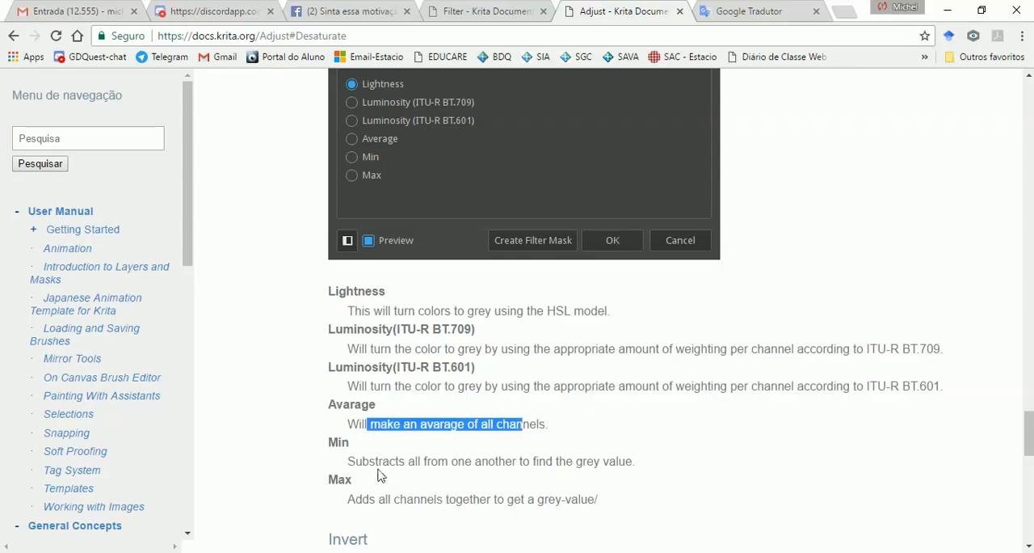
{"action": "left_click_drag", "start_coordinate": [355, 463], "coordinate": [616, 462]}
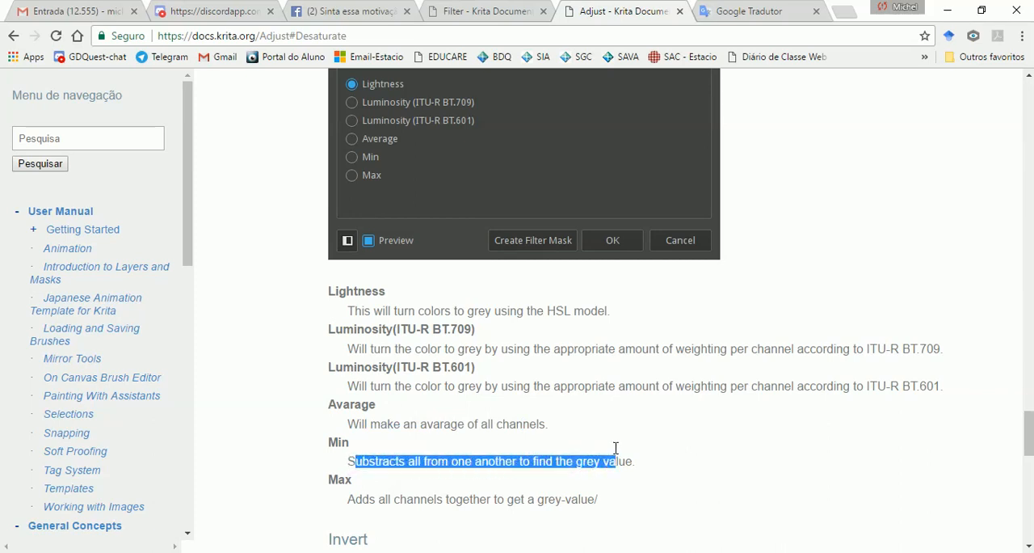
{"action": "left_click", "coordinate": [501, 551]}
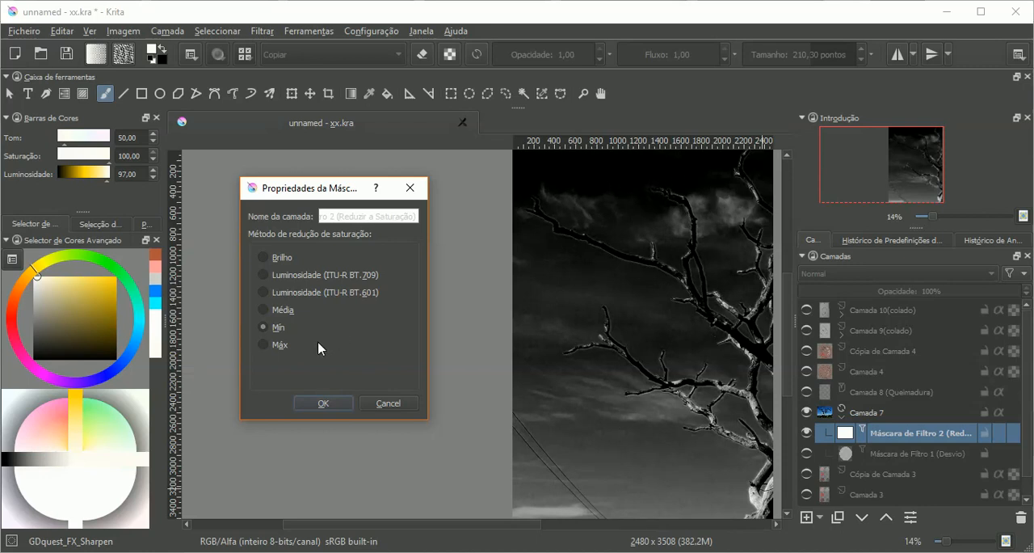
Step: Try the Máx method and read its description in the browser documentation before returning to Krita
{"action": "left_click", "coordinate": [281, 348]}
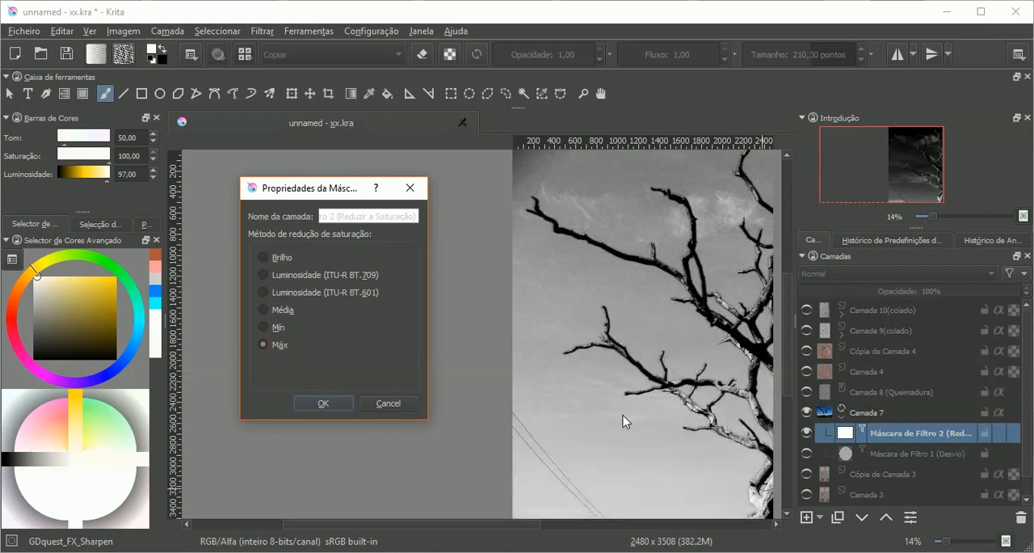
{"action": "left_click", "coordinate": [392, 551]}
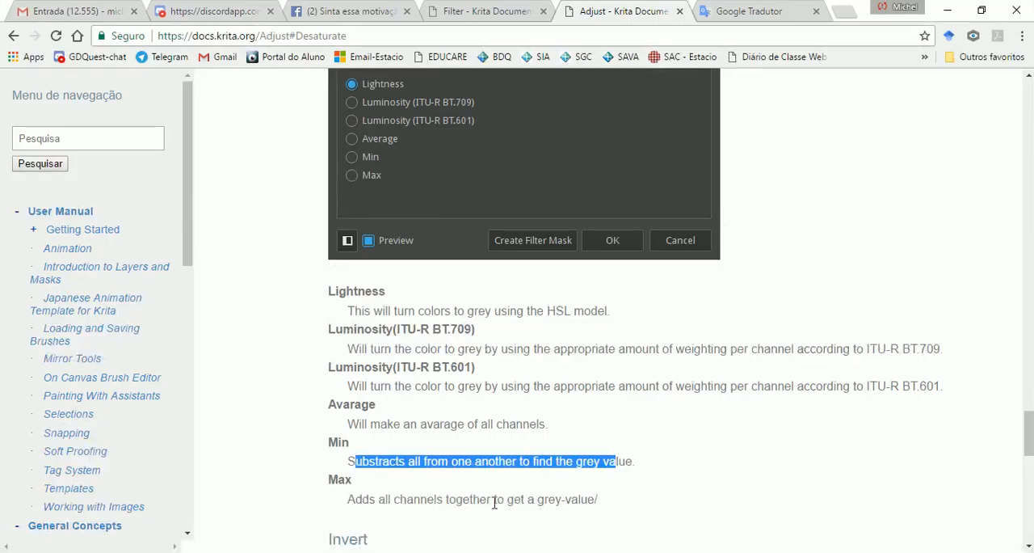
{"action": "left_click_drag", "start_coordinate": [356, 501], "coordinate": [493, 504]}
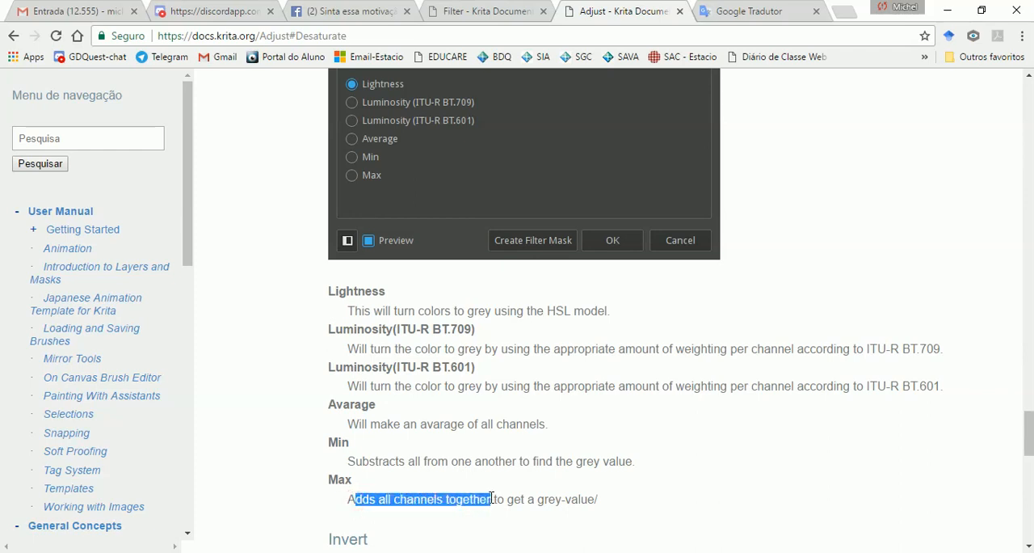
{"action": "left_click", "coordinate": [509, 551]}
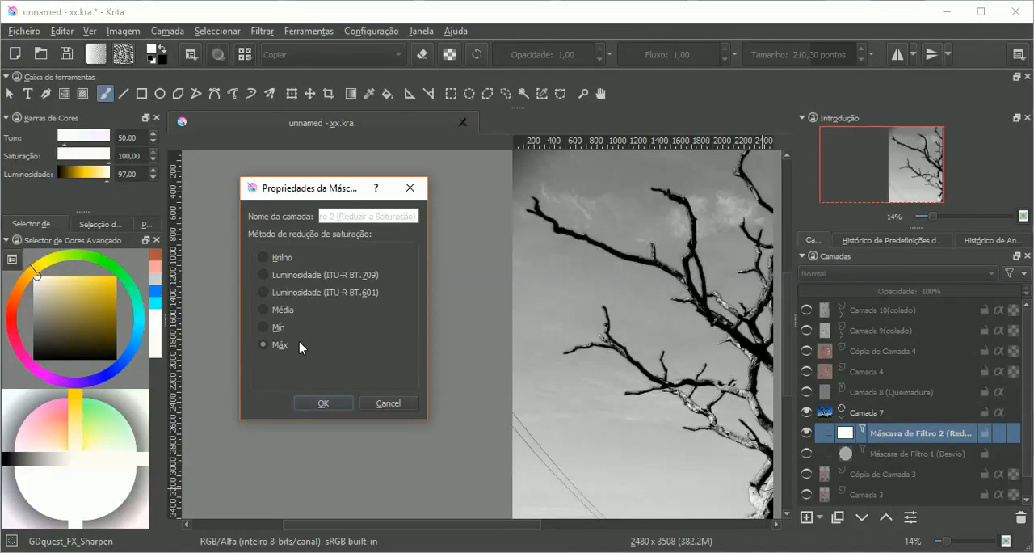
Step: Run through the desaturation methods twice more from Brilho to Máx, finishing on Máx
{"action": "left_click", "coordinate": [282, 256]}
{"action": "left_click", "coordinate": [282, 275]}
{"action": "left_click", "coordinate": [282, 292]}
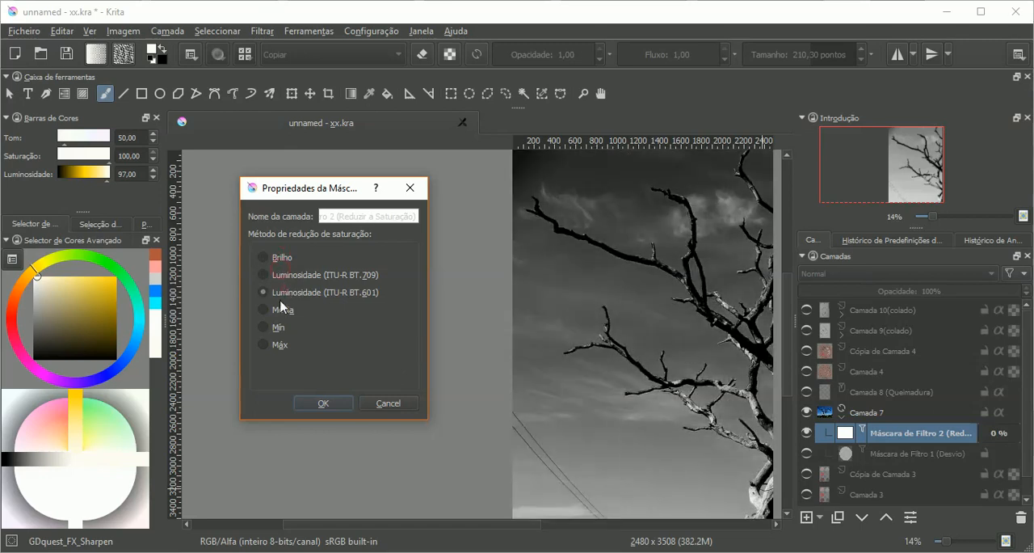
{"action": "left_click", "coordinate": [282, 309]}
{"action": "left_click", "coordinate": [278, 327]}
{"action": "left_click", "coordinate": [279, 344]}
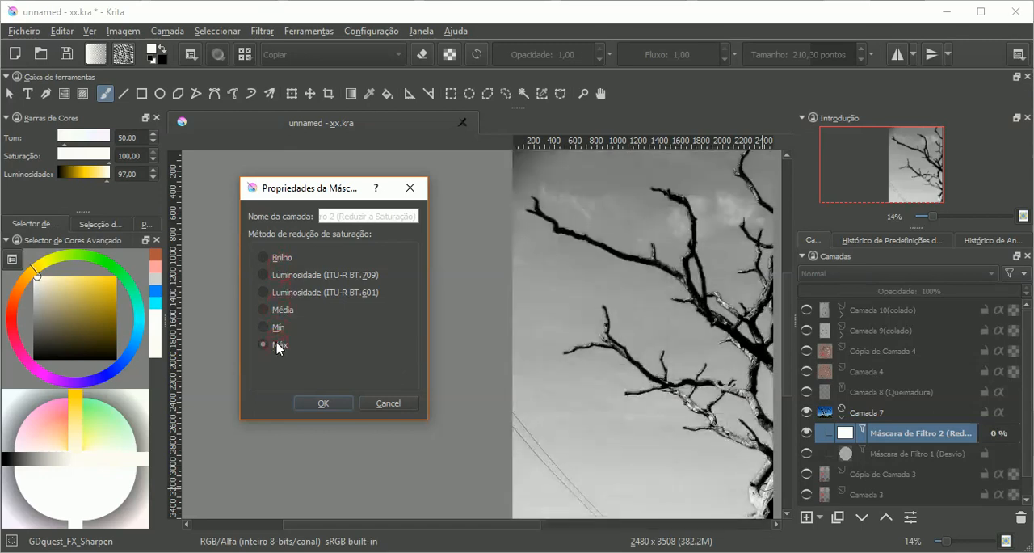
{"action": "left_click", "coordinate": [280, 257]}
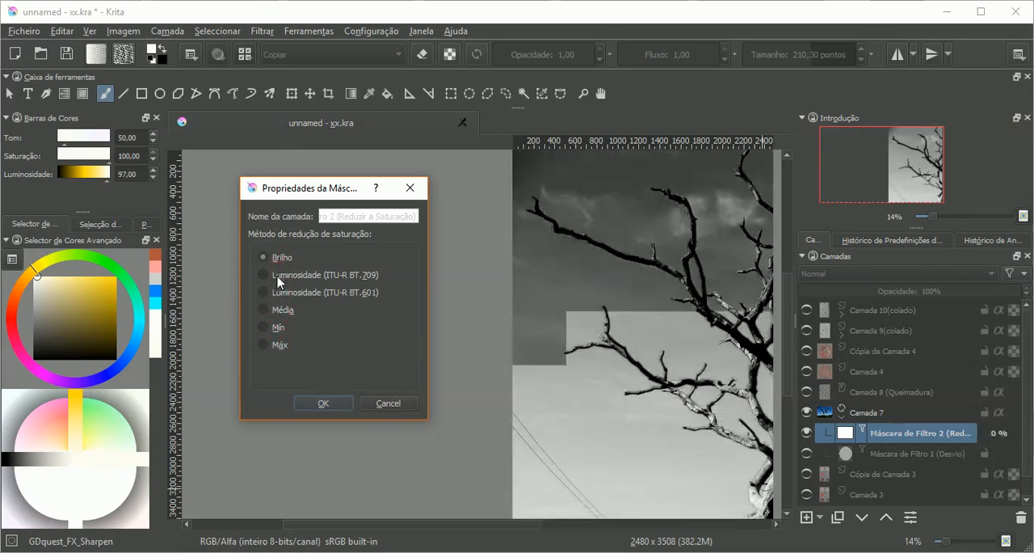
{"action": "left_click", "coordinate": [281, 276]}
{"action": "left_click", "coordinate": [282, 309]}
{"action": "left_click", "coordinate": [279, 327]}
{"action": "left_click", "coordinate": [279, 345]}
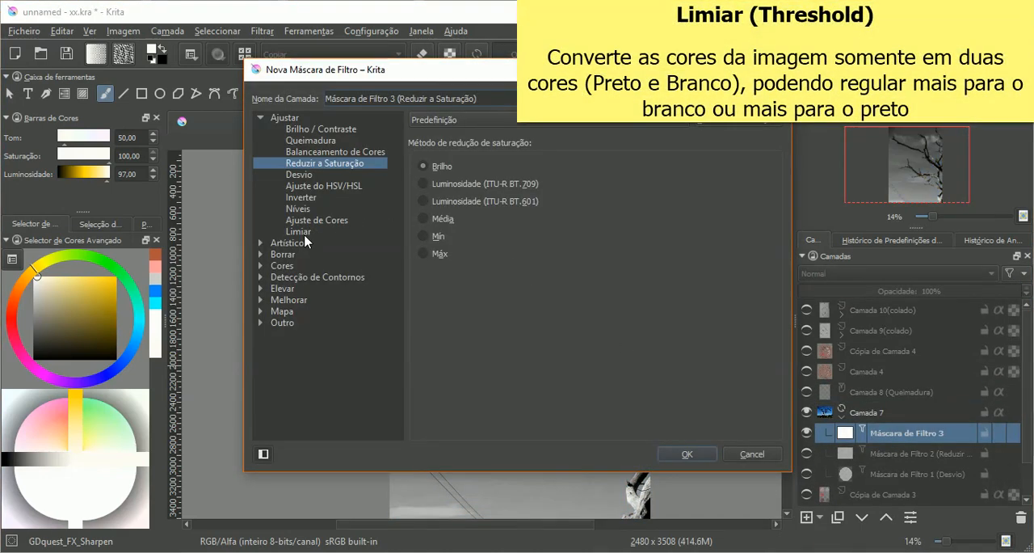
Step: Set the new filter mask on Camada 7 to the Limiar filter with a threshold of 128 and create it
{"action": "left_click", "coordinate": [304, 232]}
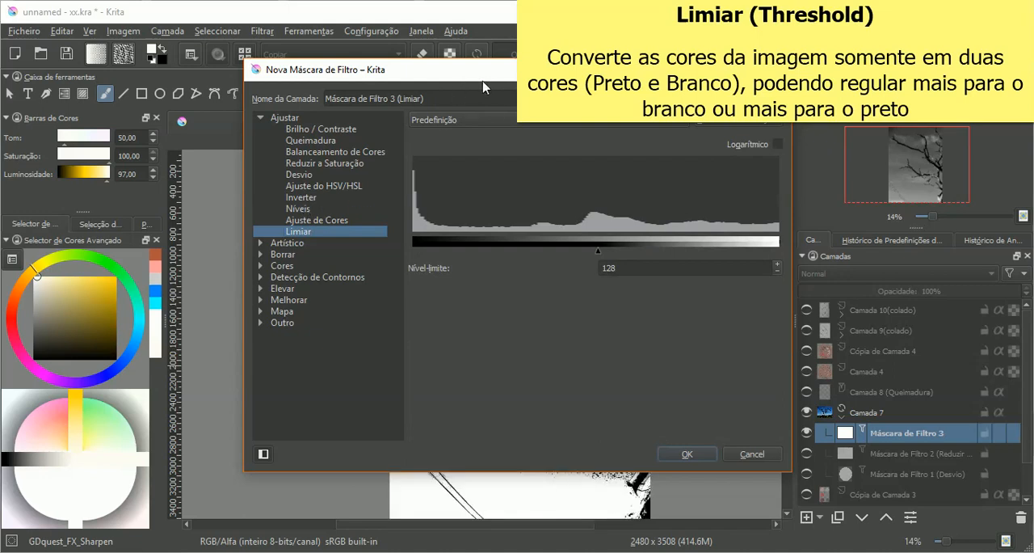
{"action": "left_click_drag", "start_coordinate": [483, 84], "coordinate": [339, 102]}
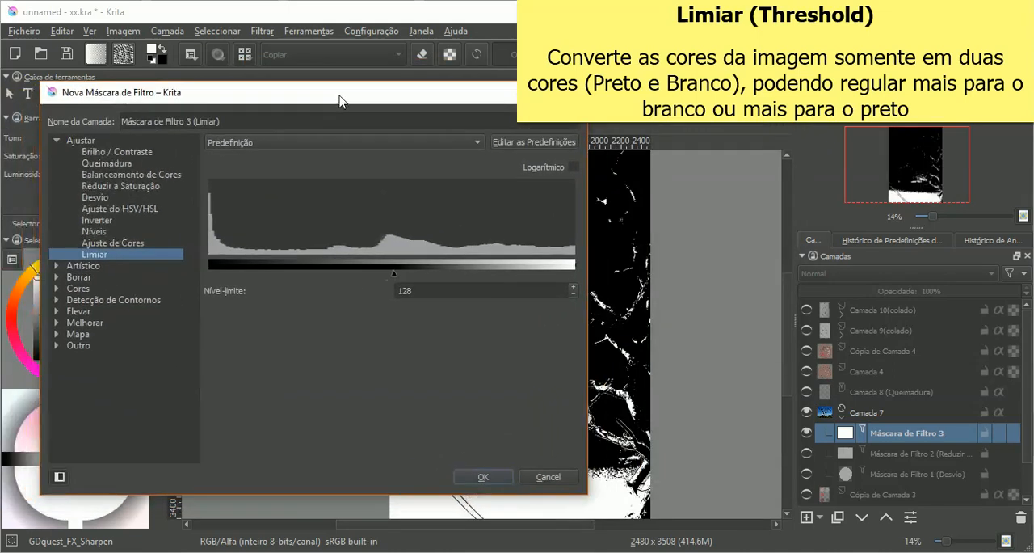
{"action": "left_click", "coordinate": [483, 477]}
Step: Open the Limiar mask's properties, try thresholds of 65 and 88, and switch the histogram's logarithmic display on and off
{"action": "left_click_drag", "start_coordinate": [506, 521], "coordinate": [450, 530]}
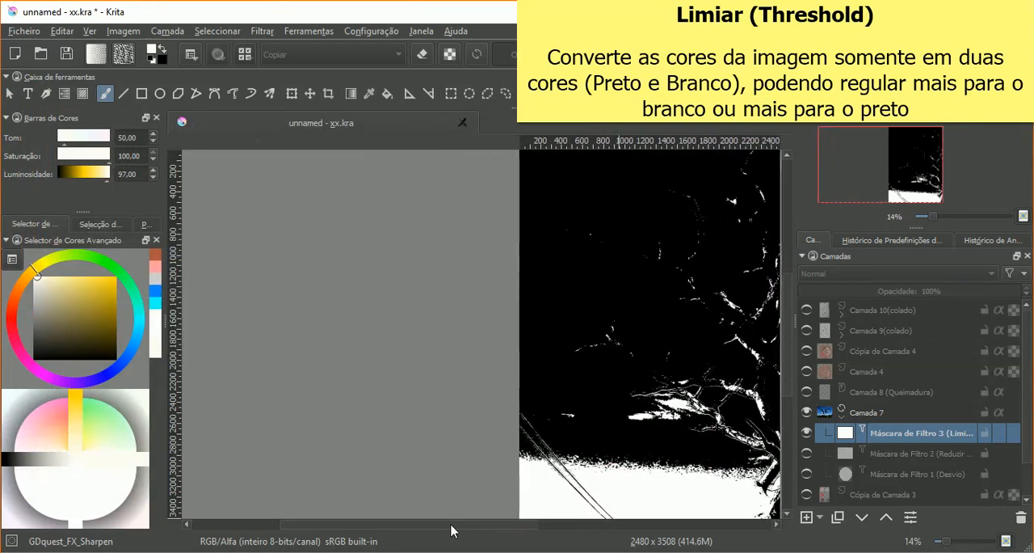
{"action": "right_click", "coordinate": [849, 433]}
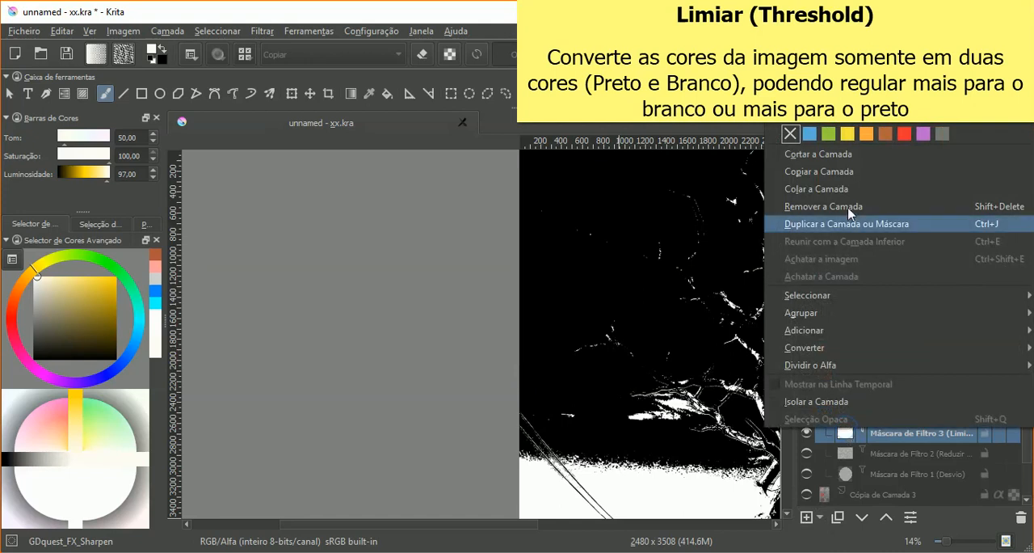
{"action": "left_click", "coordinate": [840, 99]}
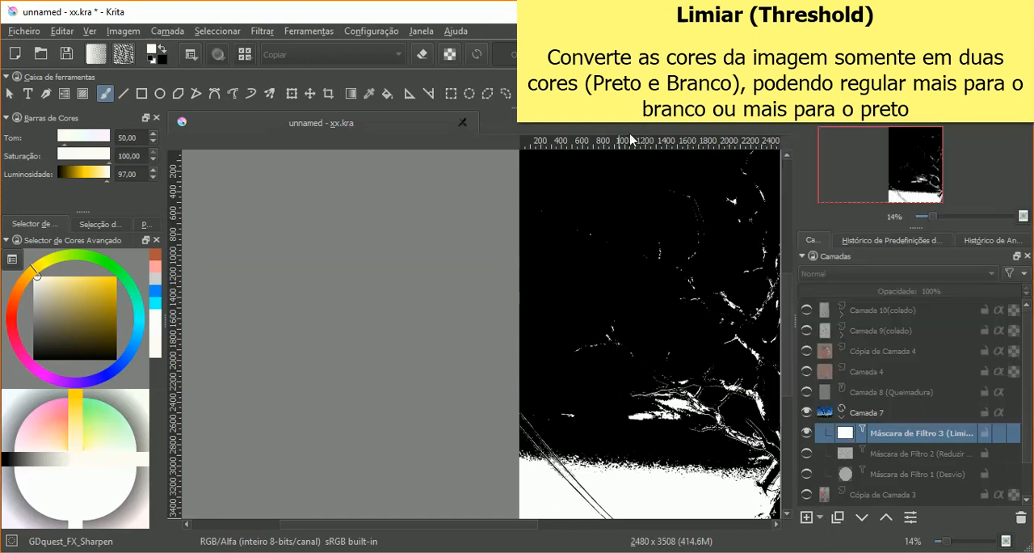
{"action": "left_click_drag", "start_coordinate": [515, 188], "coordinate": [351, 191]}
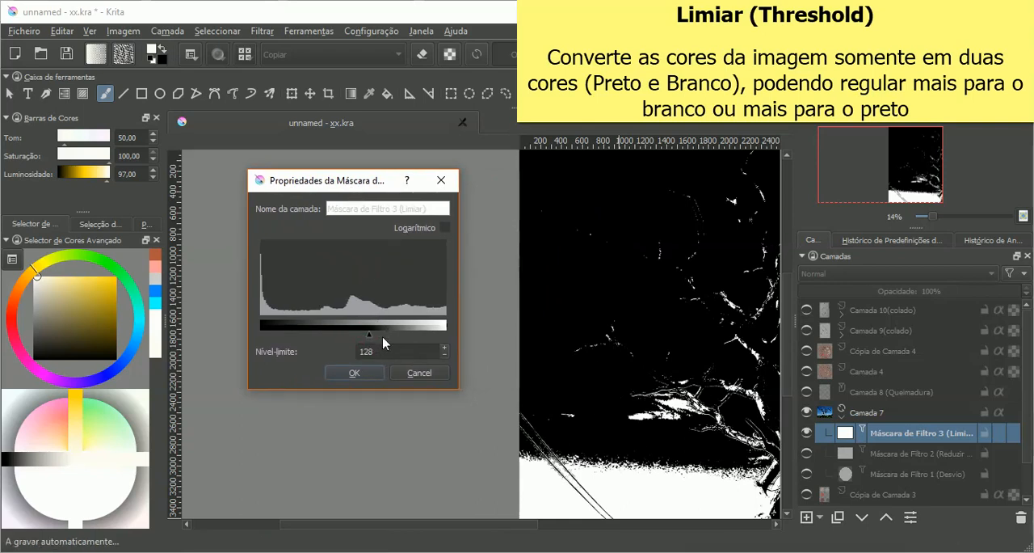
{"action": "left_click_drag", "start_coordinate": [369, 337], "coordinate": [307, 343]}
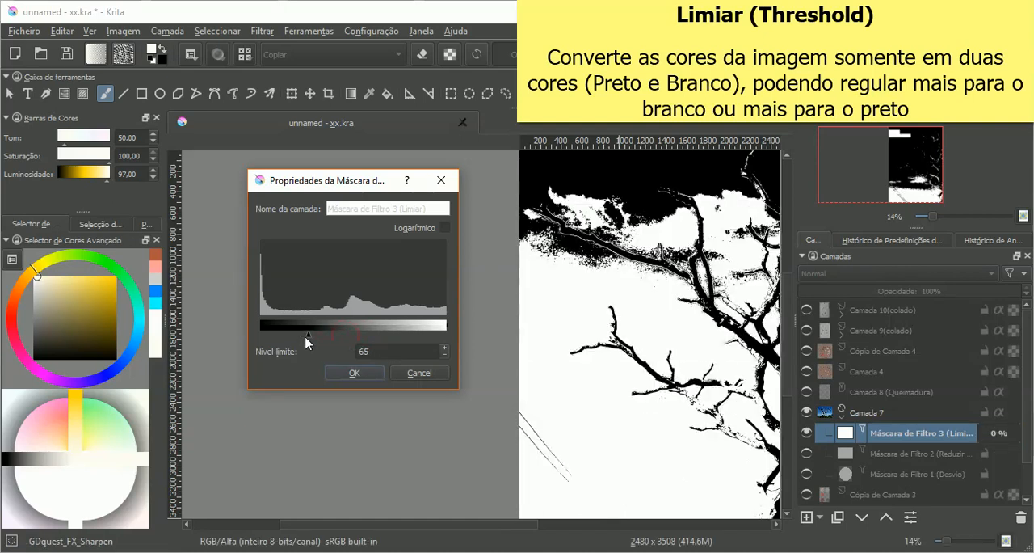
{"action": "left_click_drag", "start_coordinate": [306, 338], "coordinate": [323, 343]}
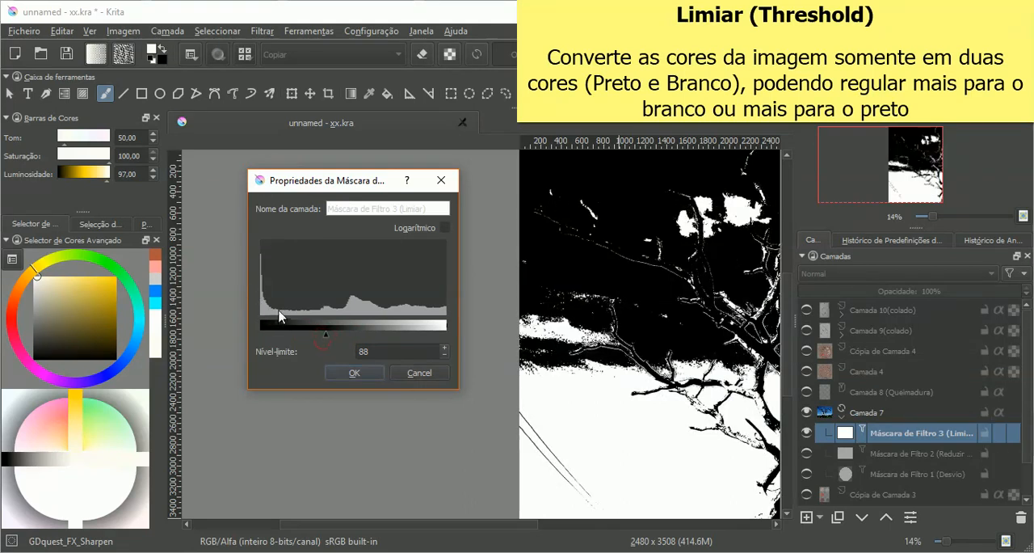
{"action": "left_click", "coordinate": [445, 229]}
{"action": "left_click", "coordinate": [445, 229]}
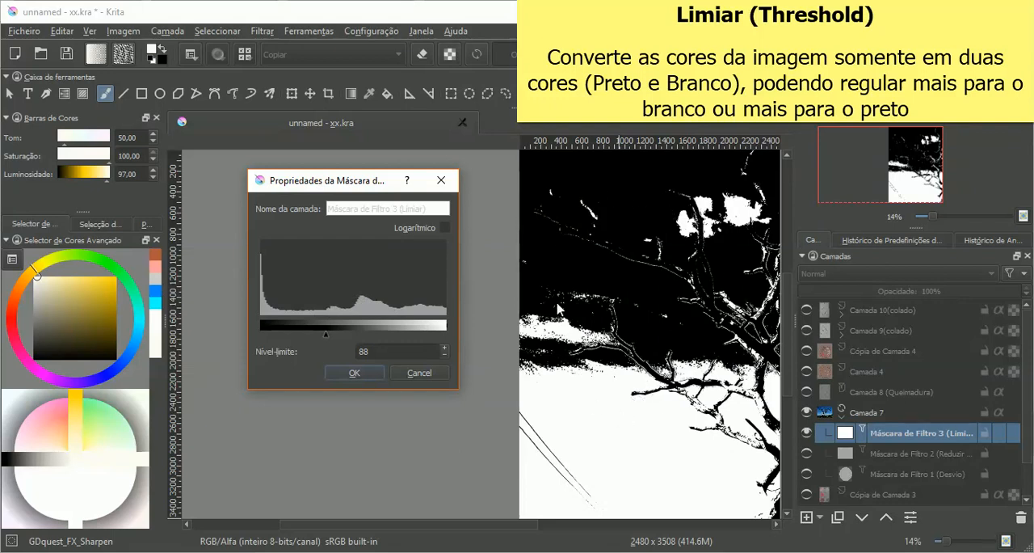
Step: Try thresholds of 254, 52, 0, 68 and 133 on the Limiar mask, and apply a threshold of 119
{"action": "left_click_drag", "start_coordinate": [324, 334], "coordinate": [450, 339]}
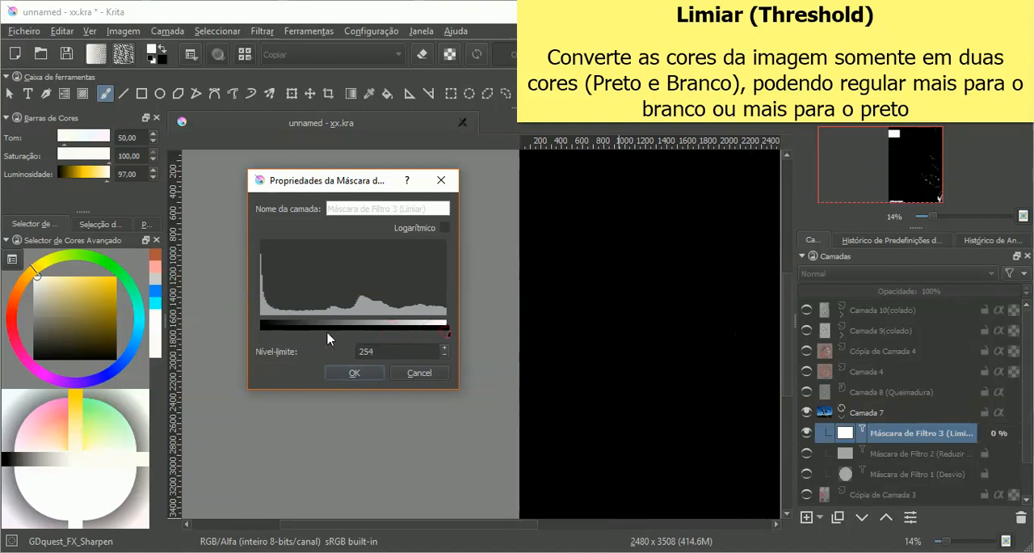
{"action": "left_click_drag", "start_coordinate": [445, 334], "coordinate": [295, 340]}
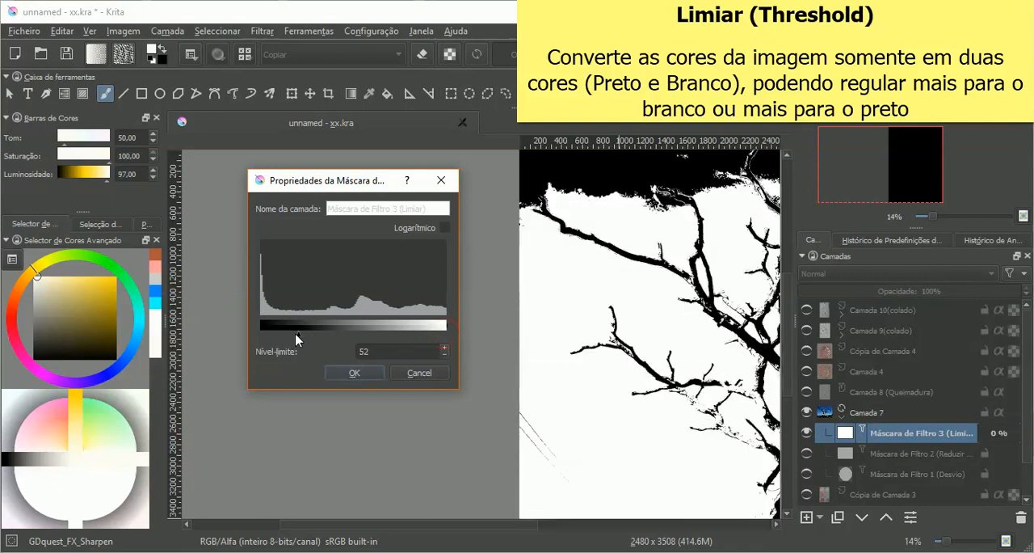
{"action": "left_click", "coordinate": [257, 337]}
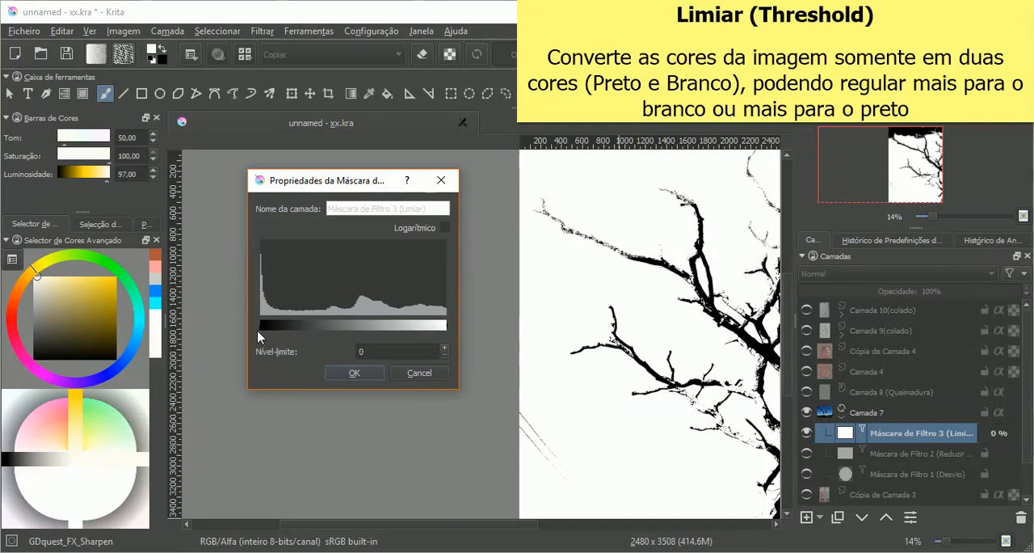
{"action": "left_click", "coordinate": [308, 334]}
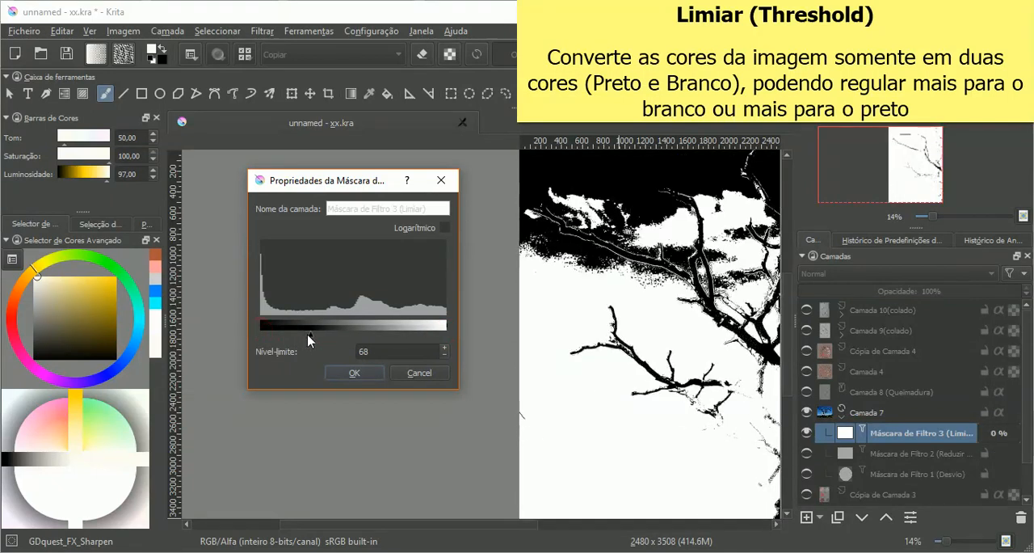
{"action": "left_click", "coordinate": [355, 336]}
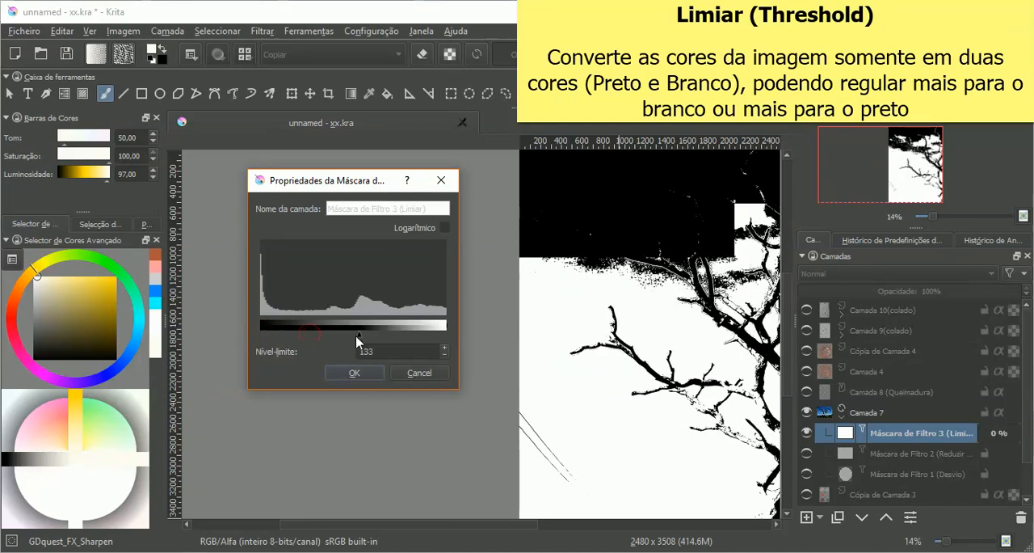
{"action": "left_click", "coordinate": [346, 337]}
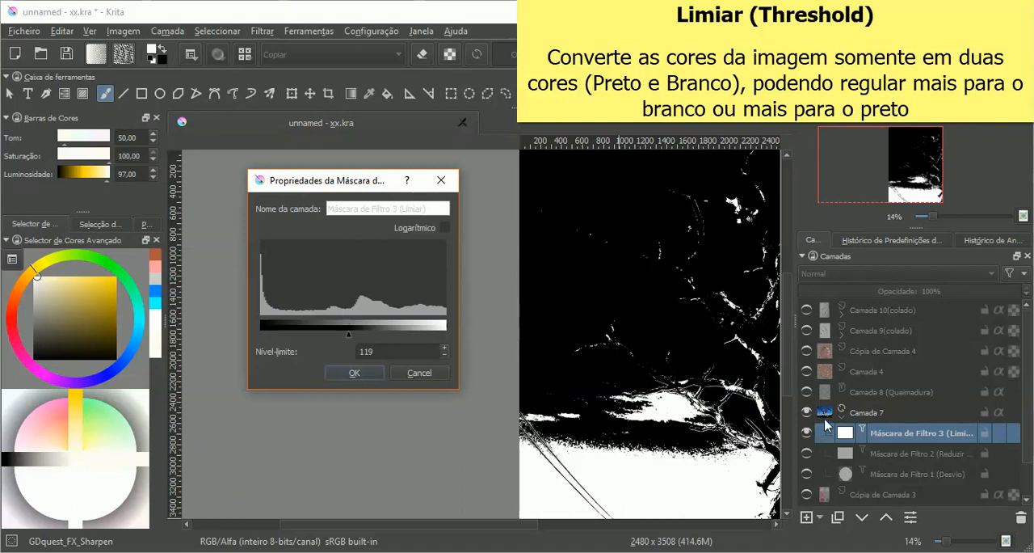
{"action": "left_click", "coordinate": [354, 372]}
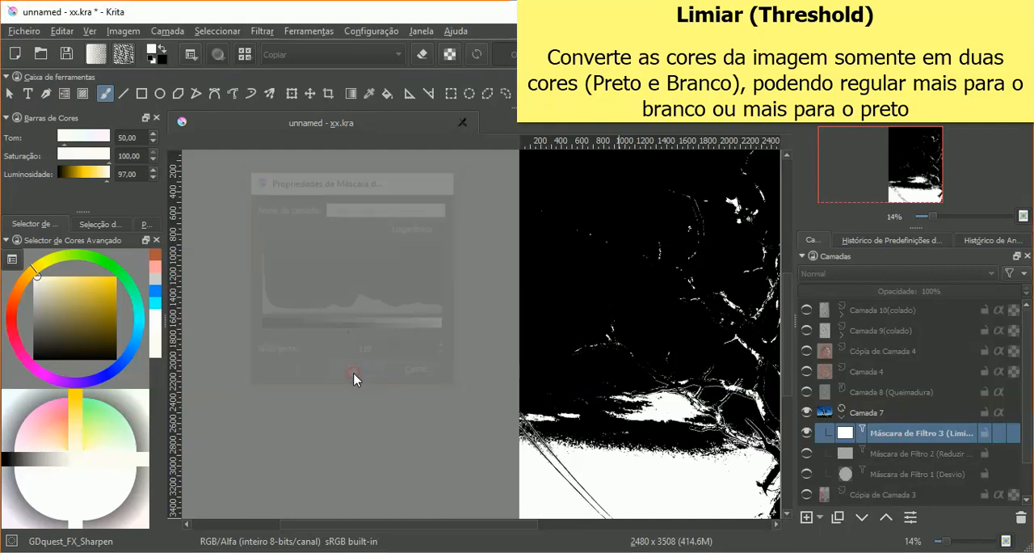
Step: Try a new Reduzir a Saturação filter mask on Camada 7 with the Luminosidade (ITU-R BT.601) and Brilho methods, and cancel it
{"action": "left_click", "coordinate": [826, 517]}
{"action": "left_click", "coordinate": [776, 535]}
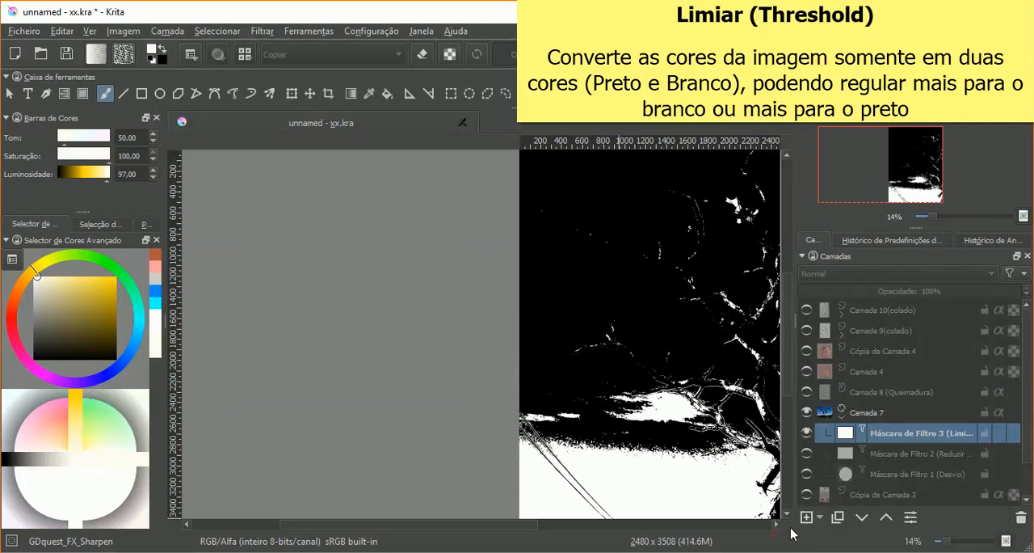
{"action": "left_click", "coordinate": [853, 413]}
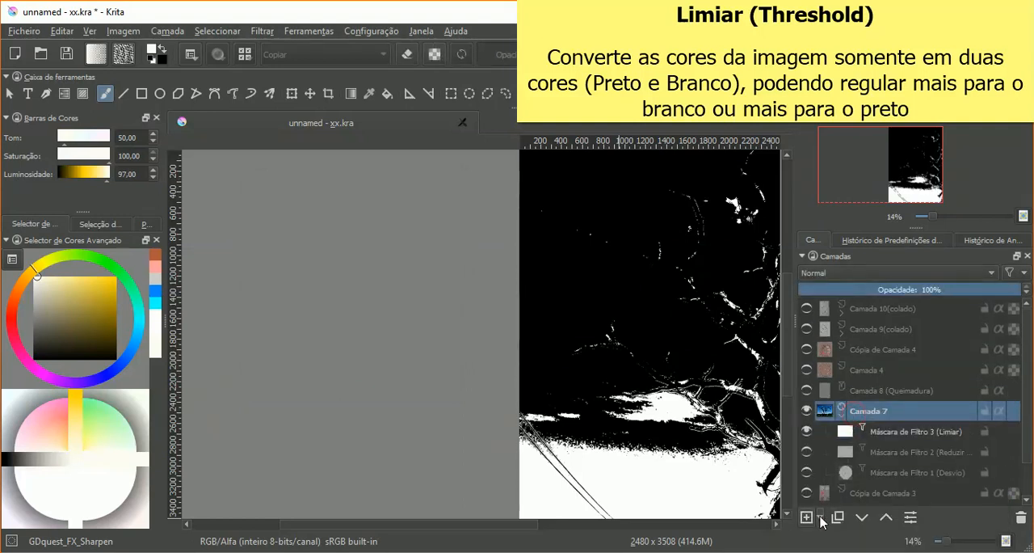
{"action": "left_click", "coordinate": [820, 518]}
{"action": "left_click", "coordinate": [833, 537]}
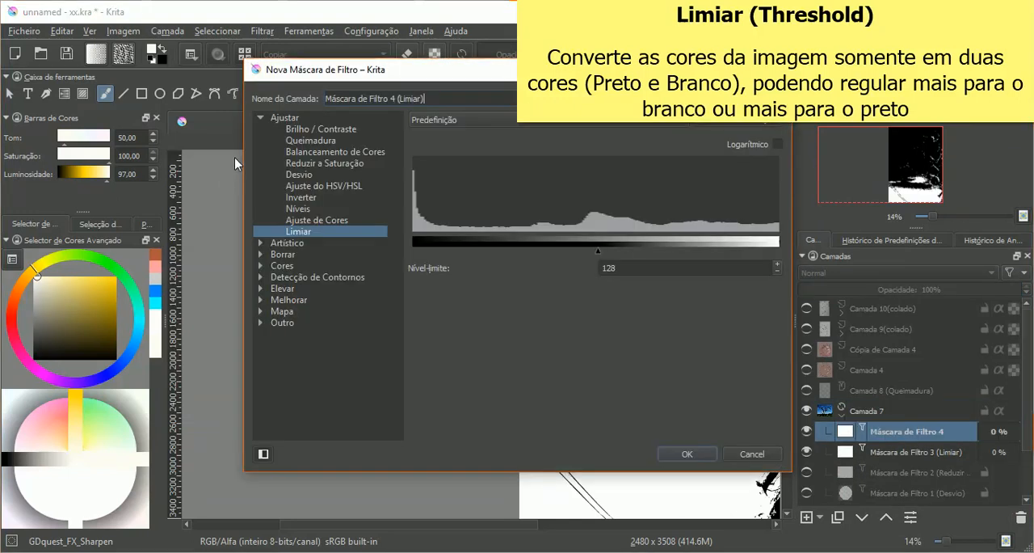
{"action": "left_click", "coordinate": [336, 164]}
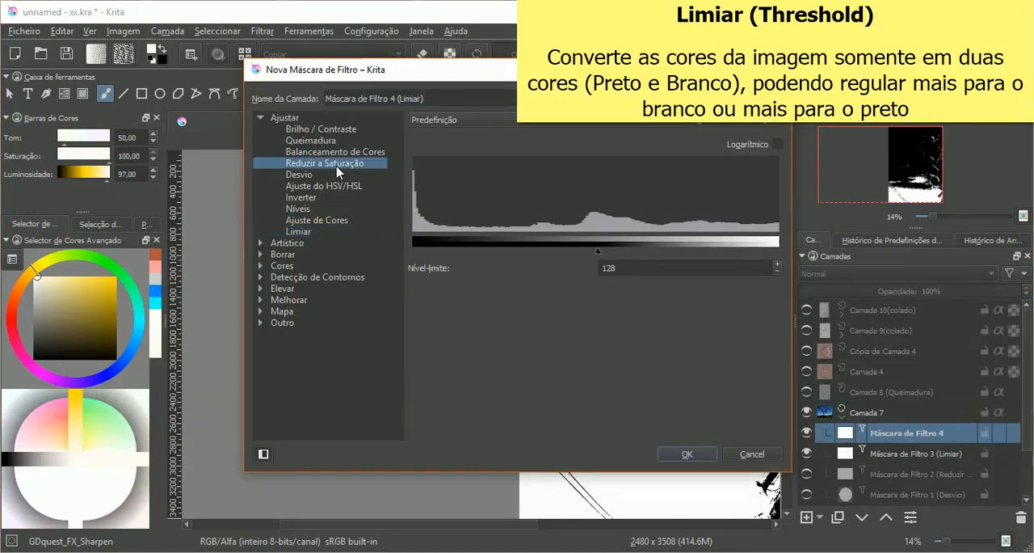
{"action": "left_click_drag", "start_coordinate": [504, 75], "coordinate": [288, 81]}
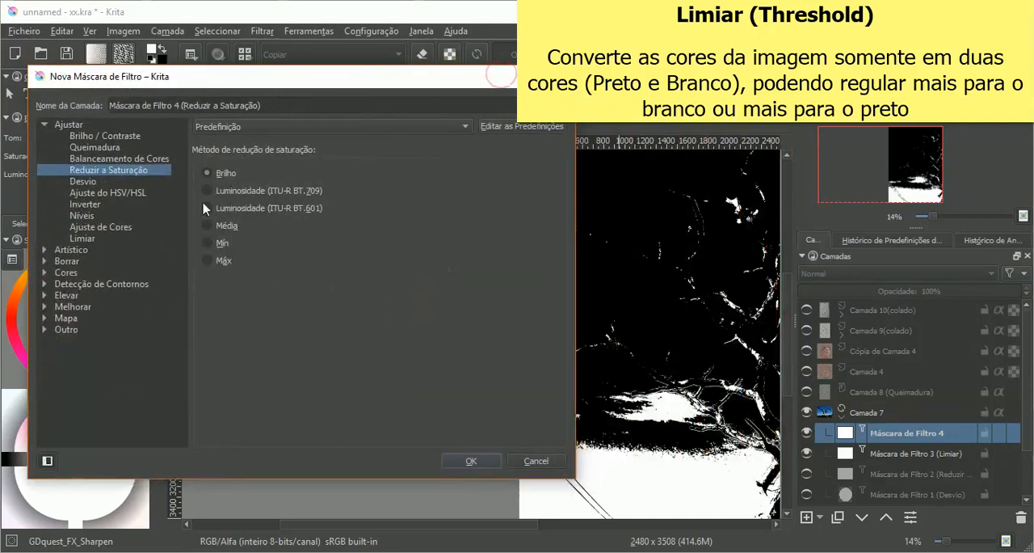
{"action": "left_click", "coordinate": [223, 208]}
{"action": "left_click", "coordinate": [225, 172]}
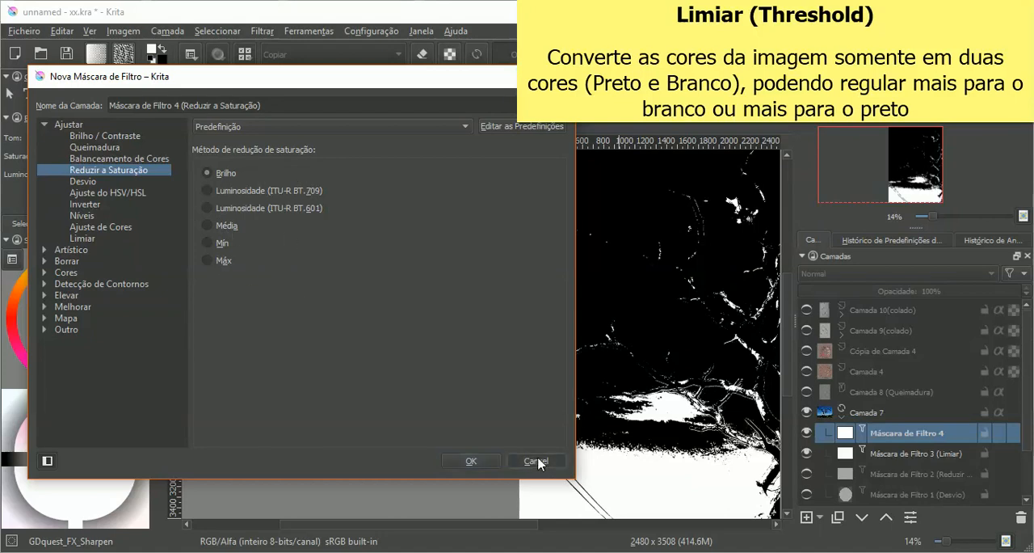
{"action": "left_click", "coordinate": [85, 239]}
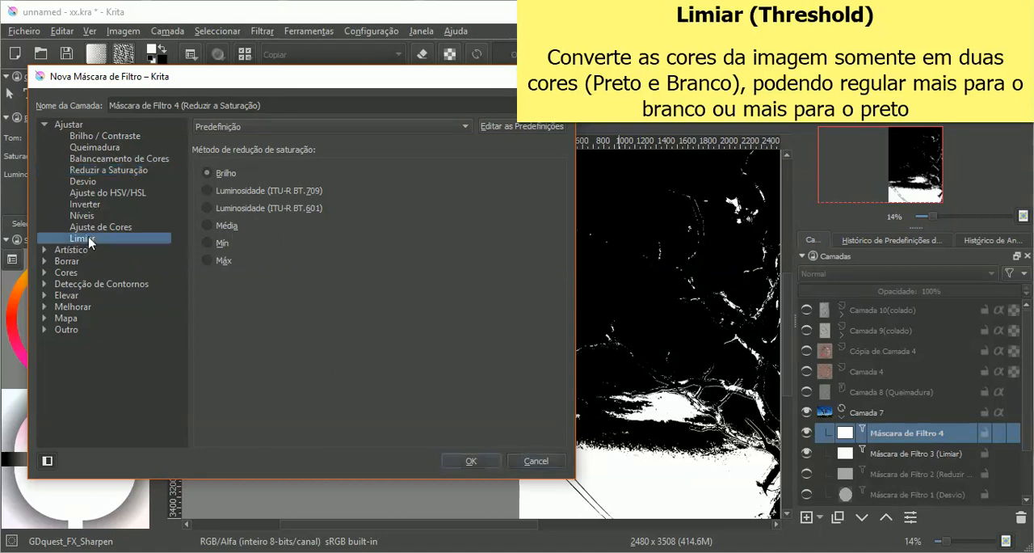
{"action": "left_click", "coordinate": [533, 465]}
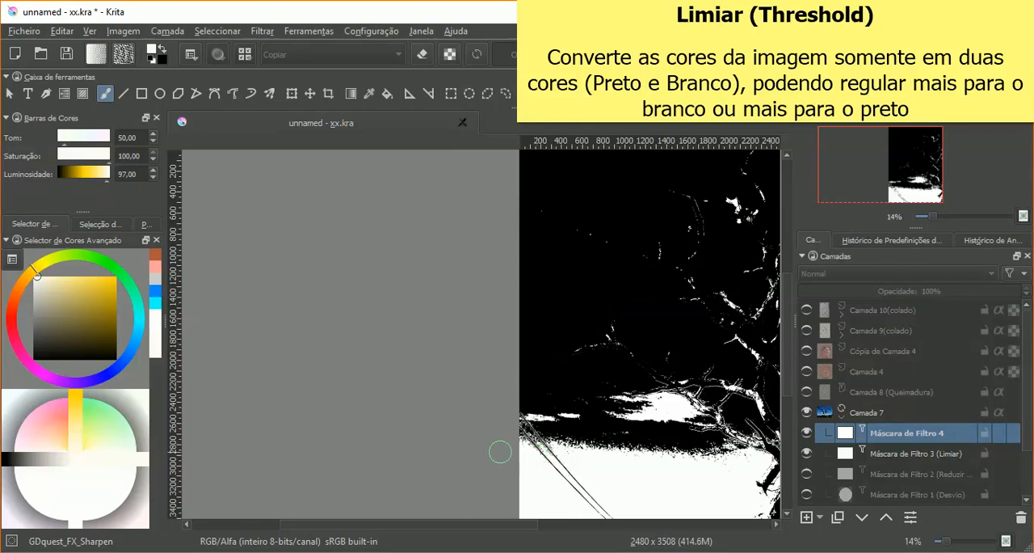
{"action": "left_click", "coordinate": [863, 551]}
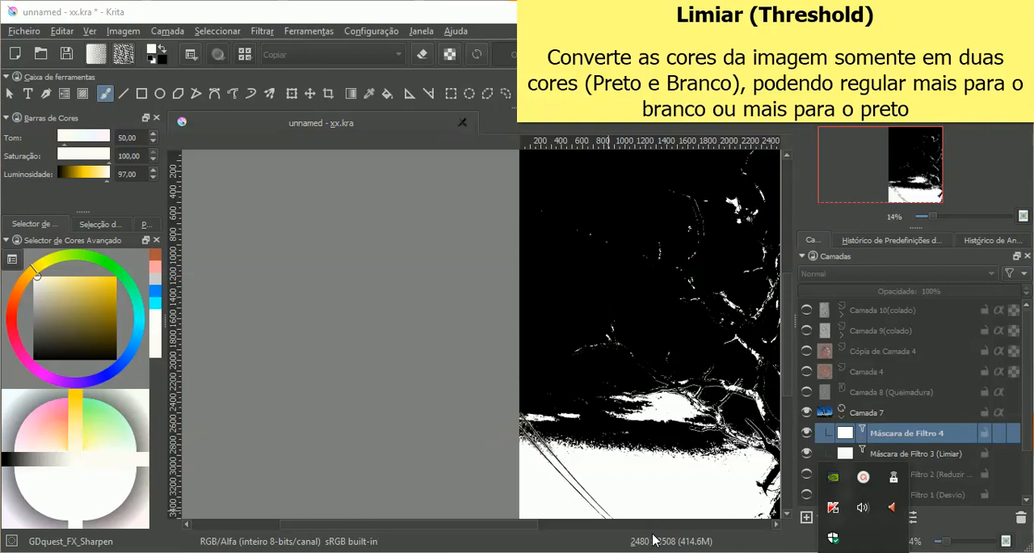
{"action": "left_click", "coordinate": [863, 484]}
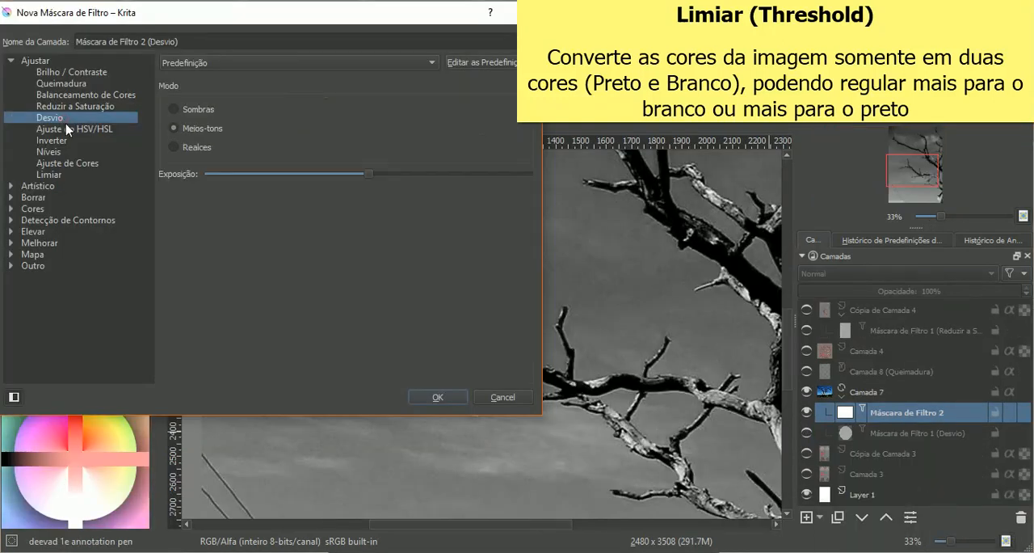
Step: Set the new filter mask on Camada 7 to Ajuste do HSV/HSL with the type Tom/Saturação/Valor and a Valor of 100
{"action": "left_click", "coordinate": [71, 131]}
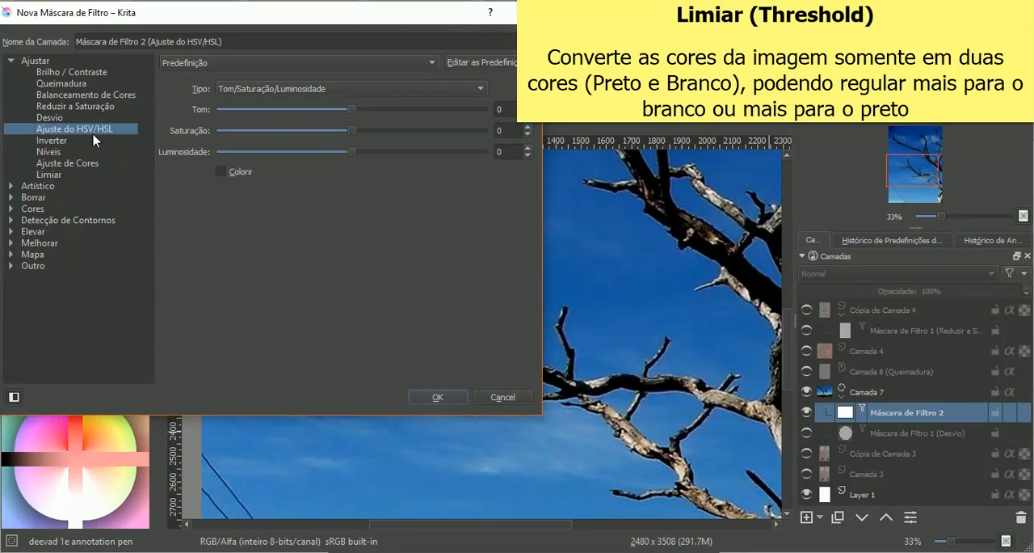
{"action": "left_click_drag", "start_coordinate": [273, 12], "coordinate": [263, 155]}
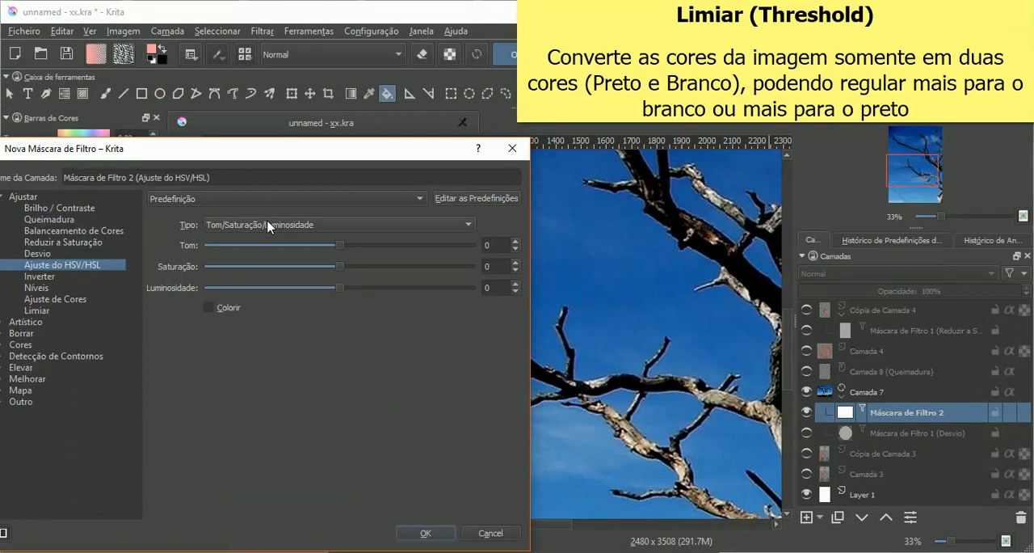
{"action": "left_click", "coordinate": [267, 224]}
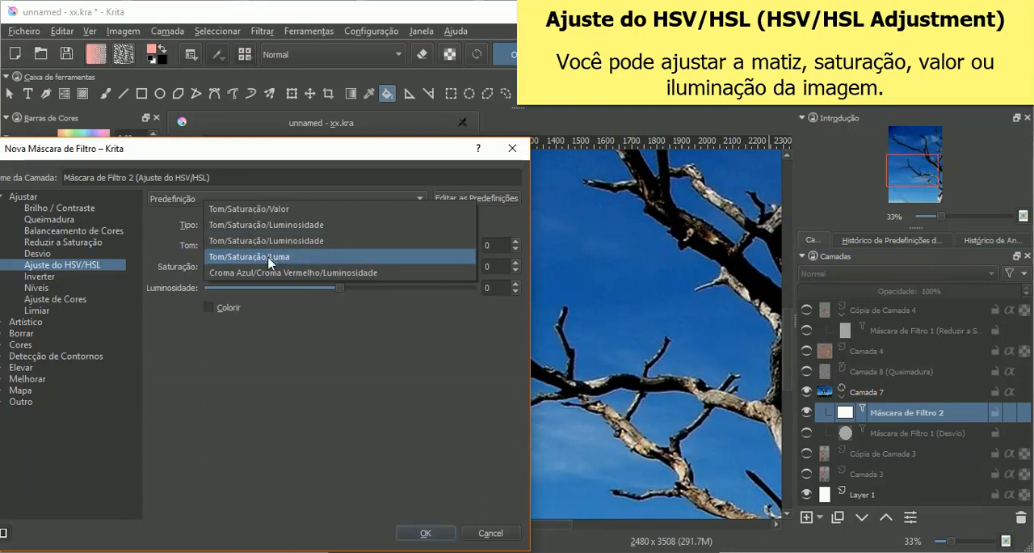
{"action": "left_click", "coordinate": [284, 210]}
{"action": "left_click_drag", "start_coordinate": [320, 156], "coordinate": [262, 106]}
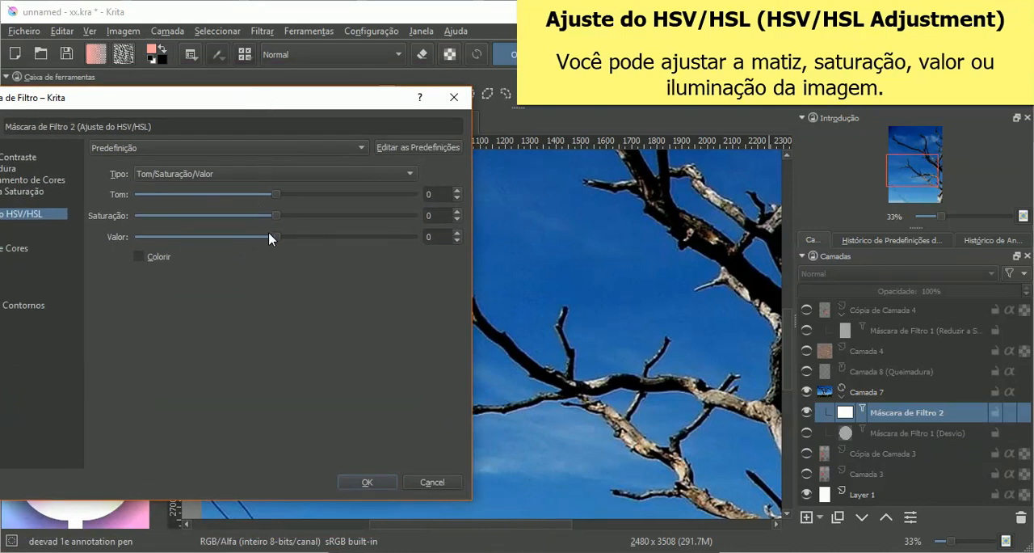
{"action": "left_click_drag", "start_coordinate": [275, 240], "coordinate": [417, 239]}
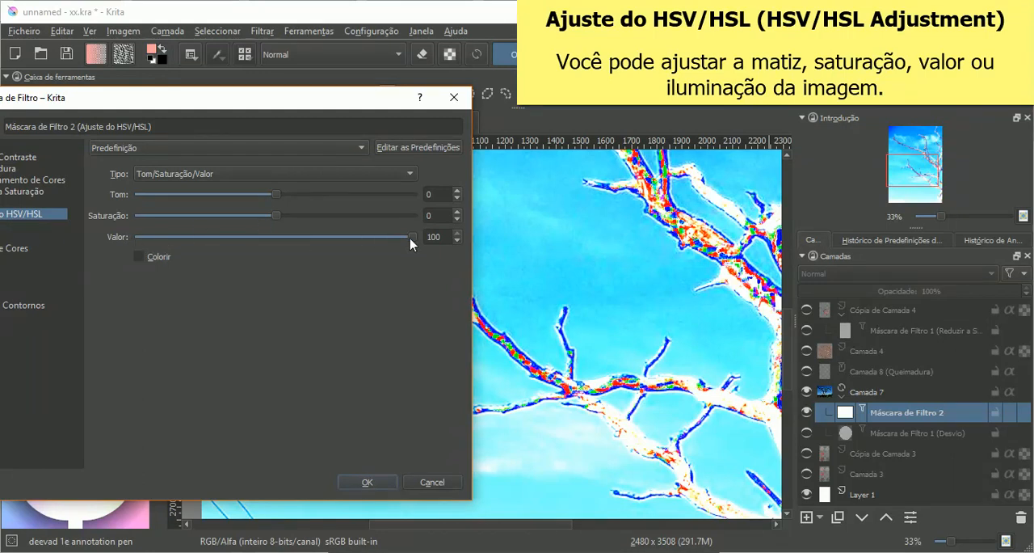
Step: Try both Tom/Saturação/Luminosidade types, Tom/Saturação/Luma and Croma Azul/Croma Vermelho/Luminosidade on the new HSV/HSL mask with the third value at 100
{"action": "left_click_drag", "start_coordinate": [330, 101], "coordinate": [278, 110]}
{"action": "left_click", "coordinate": [222, 181]}
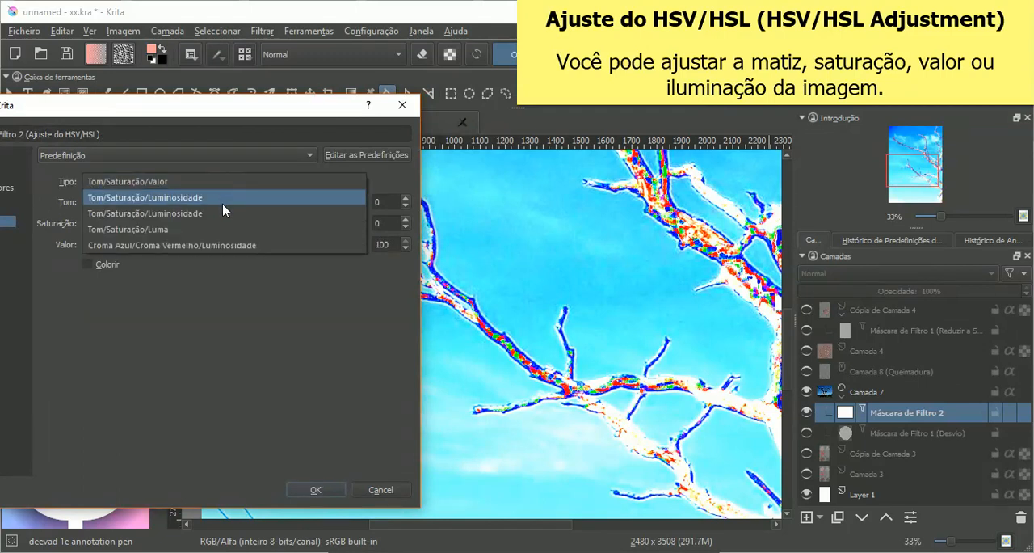
{"action": "left_click", "coordinate": [233, 198]}
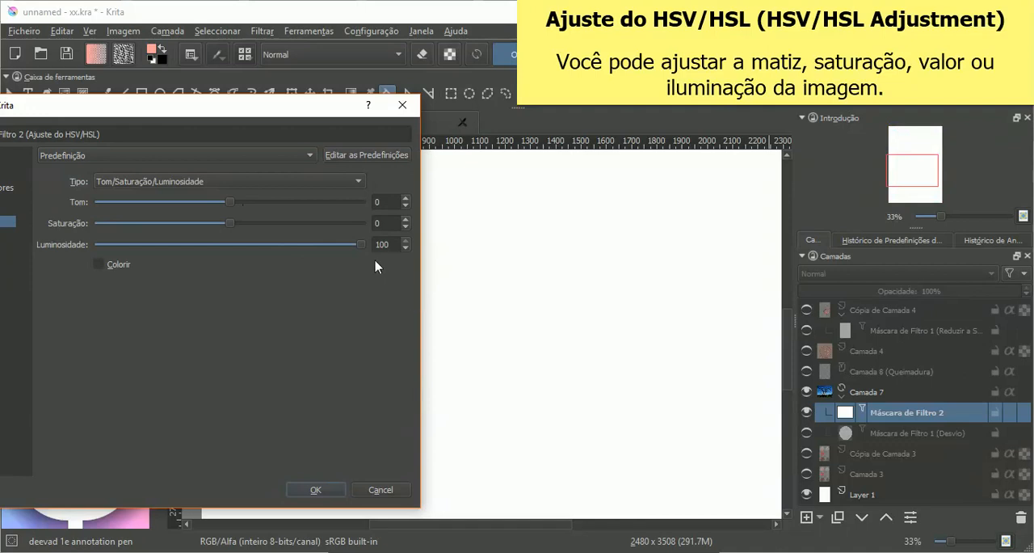
{"action": "left_click", "coordinate": [244, 183]}
{"action": "left_click", "coordinate": [243, 206]}
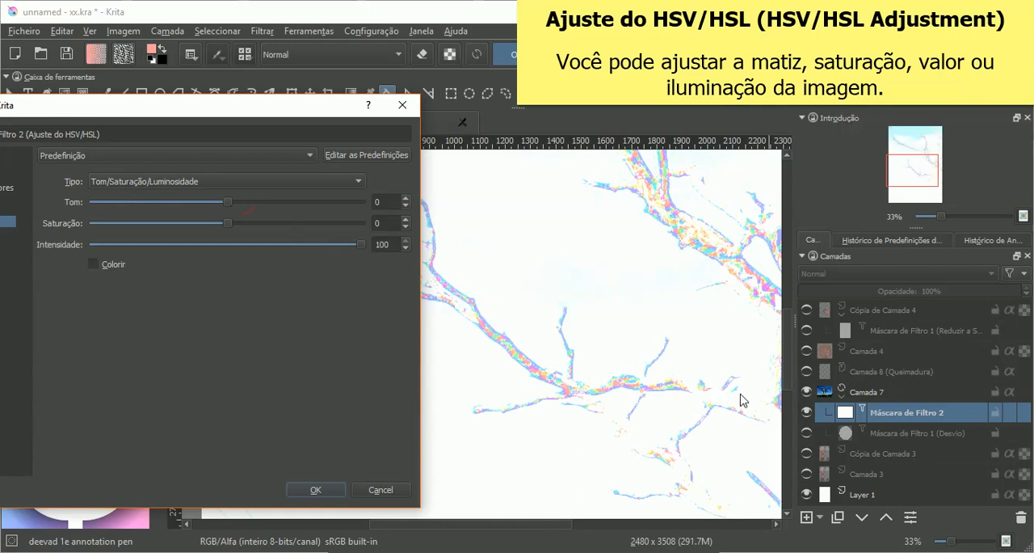
{"action": "left_click", "coordinate": [235, 182]}
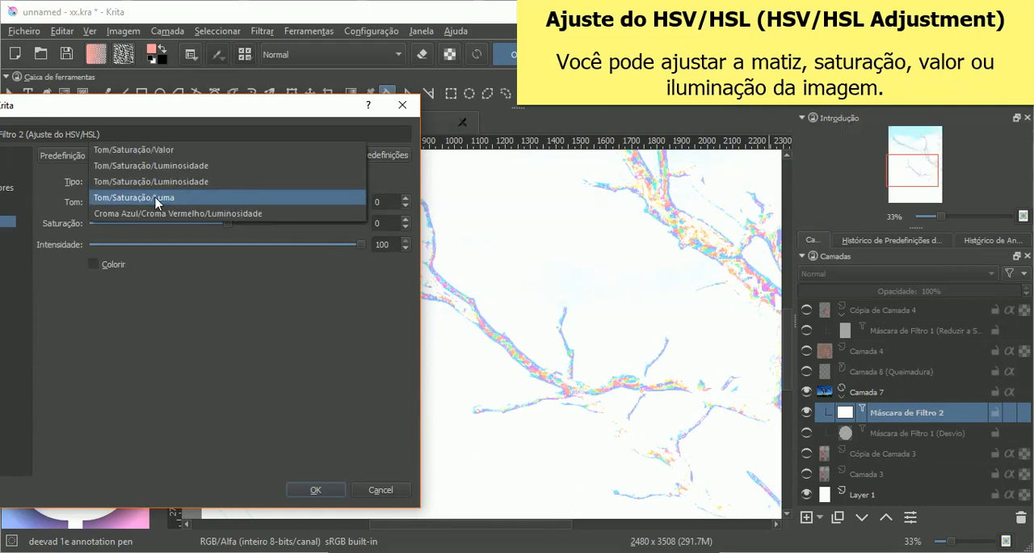
{"action": "left_click", "coordinate": [219, 198]}
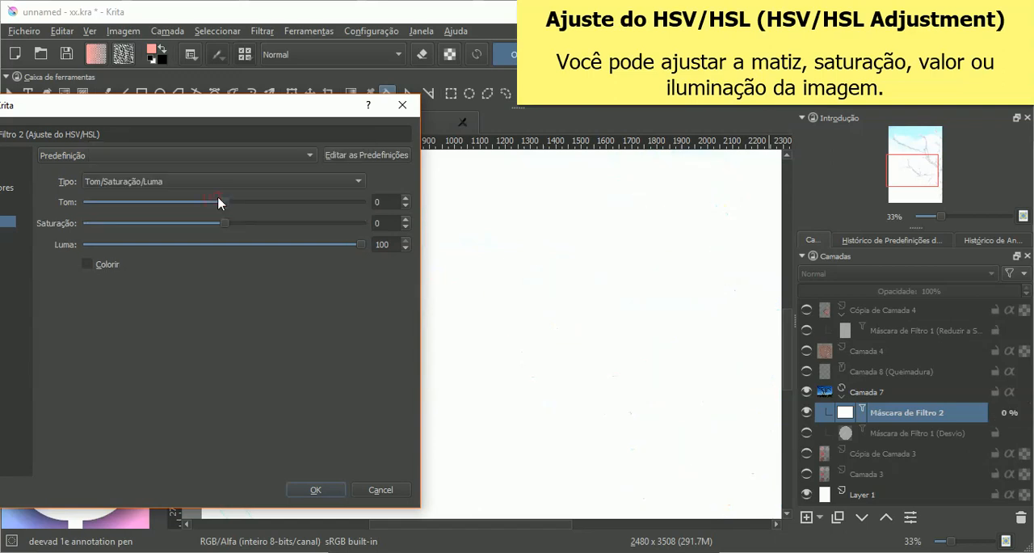
{"action": "left_click", "coordinate": [244, 184]}
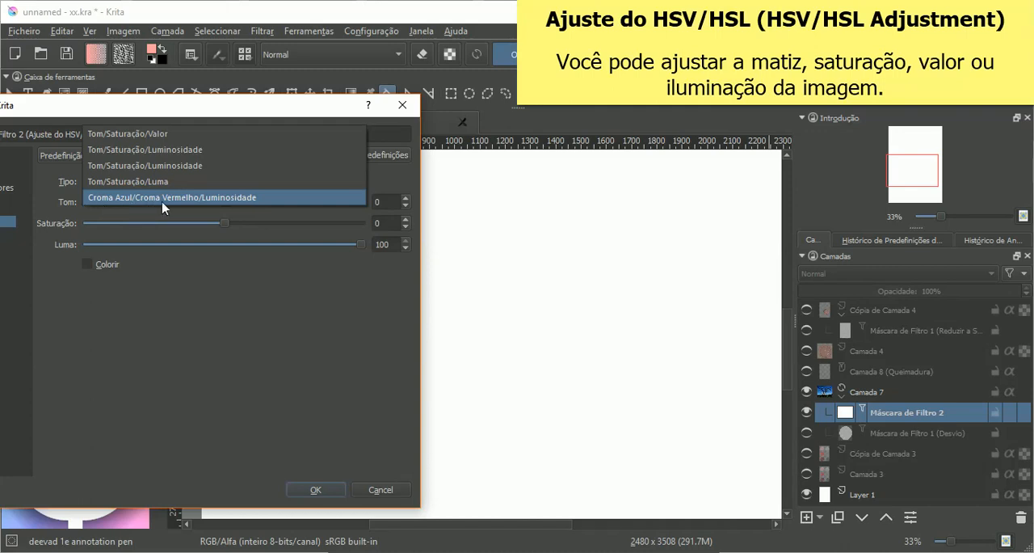
{"action": "left_click", "coordinate": [233, 198]}
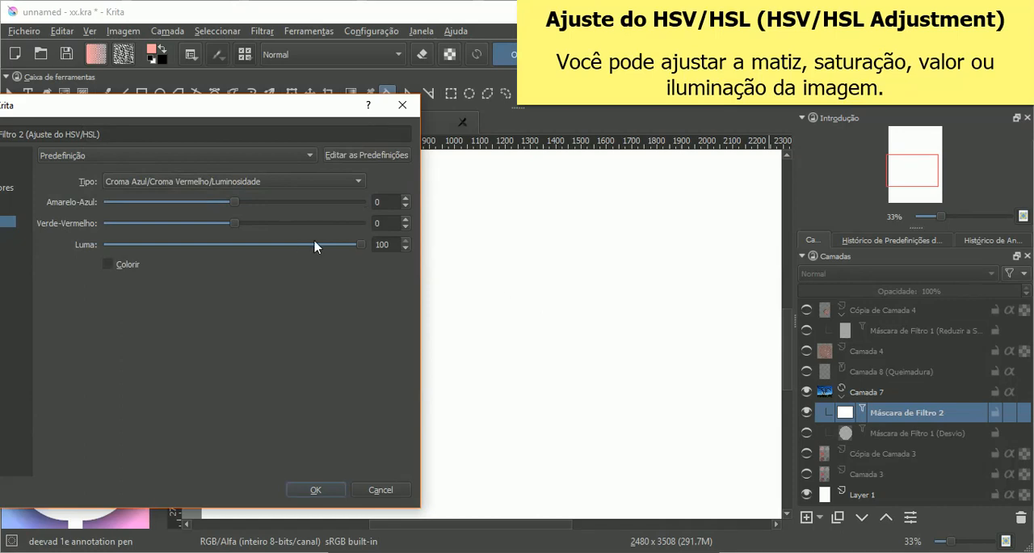
Step: Switch the HSV/HSL filter mask back to the Tom/Saturação/Valor type and set Valor to 40
{"action": "left_click", "coordinate": [293, 181]}
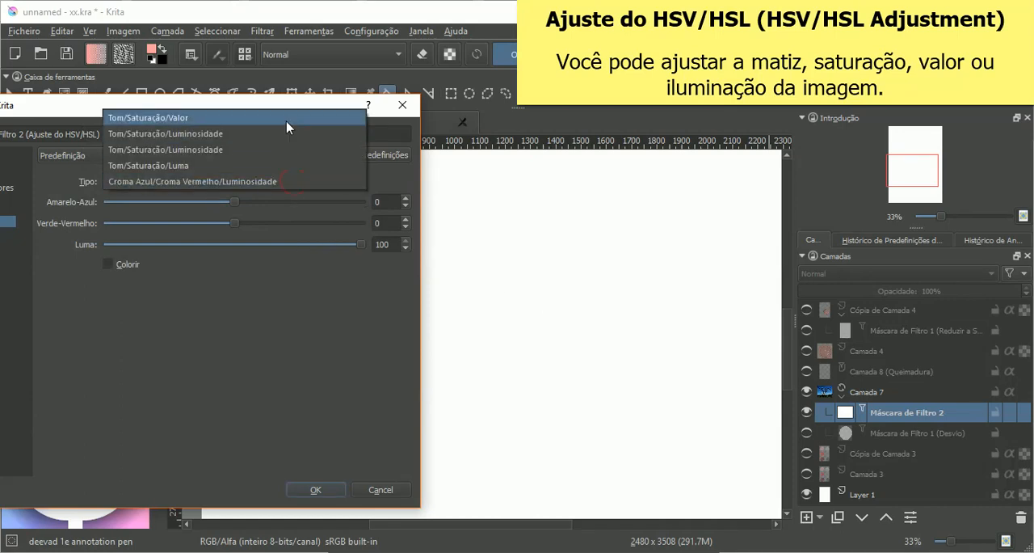
{"action": "left_click", "coordinate": [287, 126]}
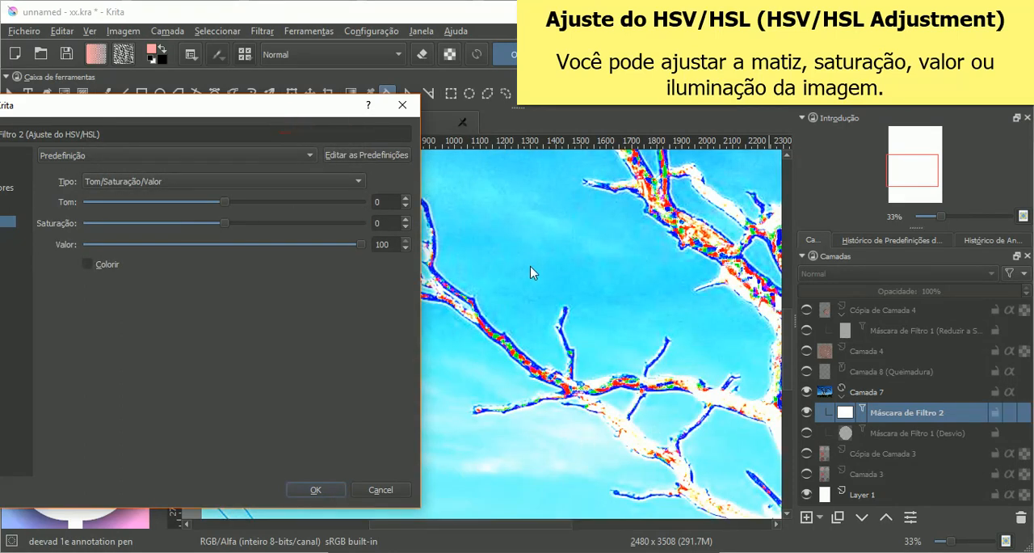
{"action": "left_click_drag", "start_coordinate": [361, 244], "coordinate": [274, 249]}
{"action": "left_click_drag", "start_coordinate": [260, 248], "coordinate": [281, 250]}
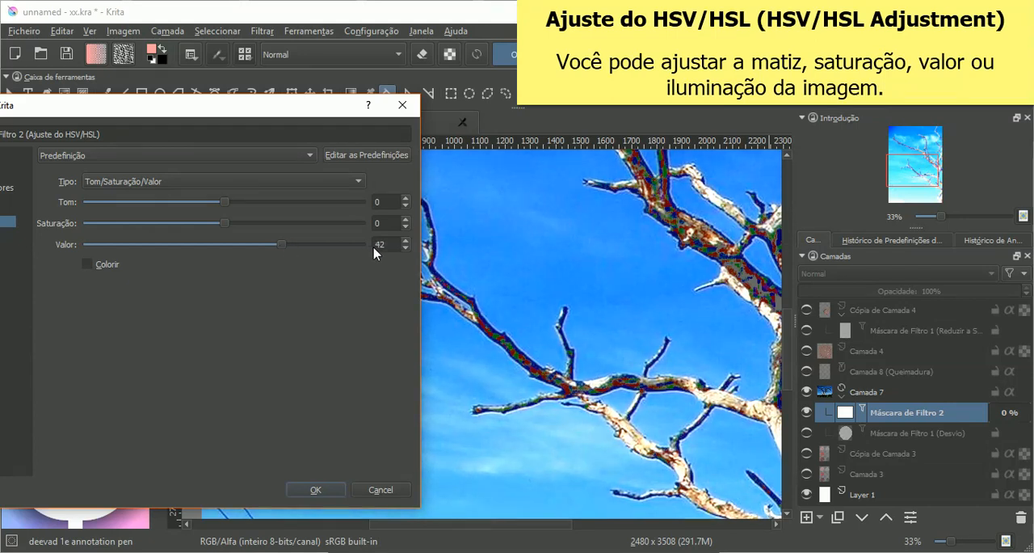
{"action": "left_click", "coordinate": [406, 248]}
{"action": "left_click", "coordinate": [405, 248]}
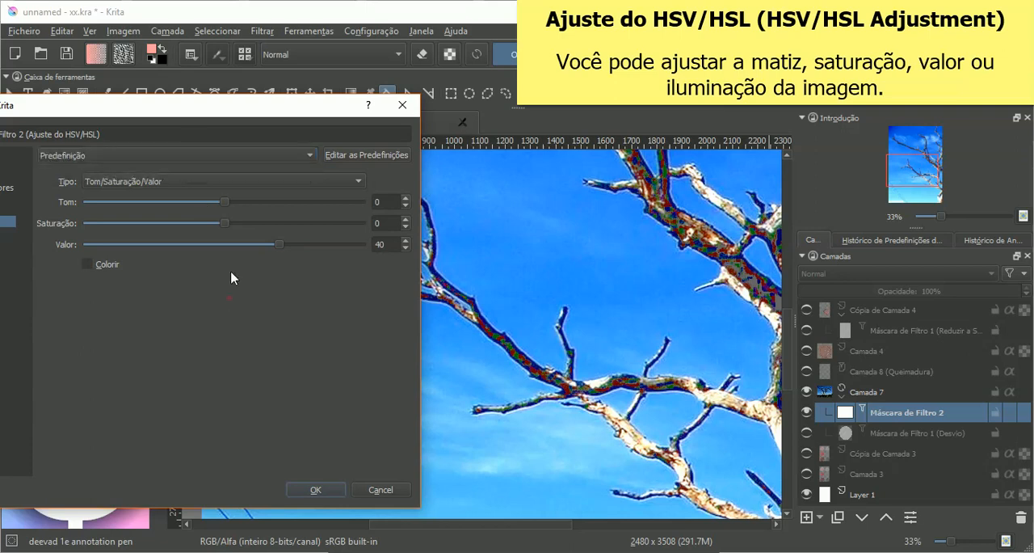
Step: Compare both Tom/Saturação/Luminosidade types, Tom/Saturação/Luma and Croma Azul/Croma Vermelho/Luminosidade on the tree photo with the third value at 40
{"action": "left_click", "coordinate": [209, 185]}
{"action": "left_click", "coordinate": [210, 197]}
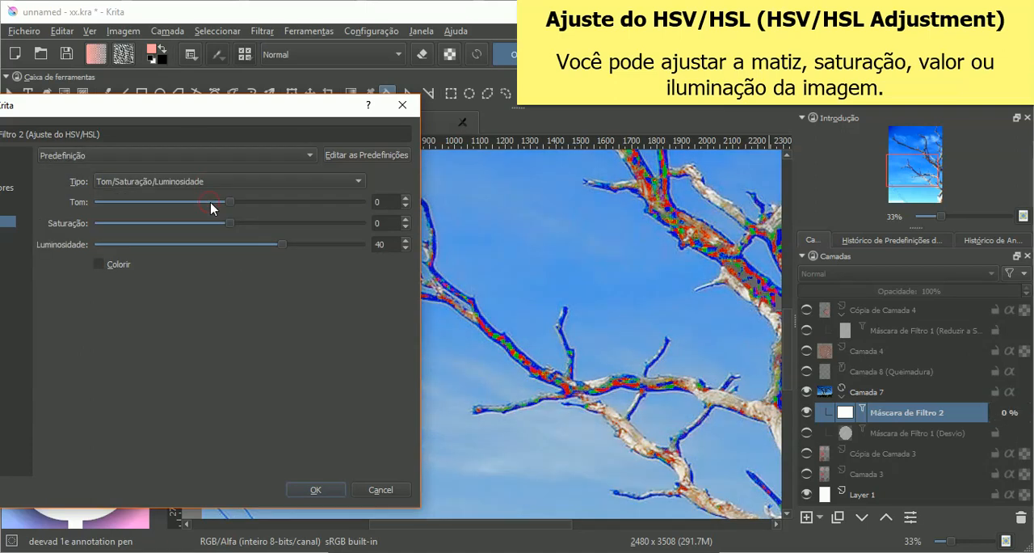
{"action": "left_click", "coordinate": [278, 181]}
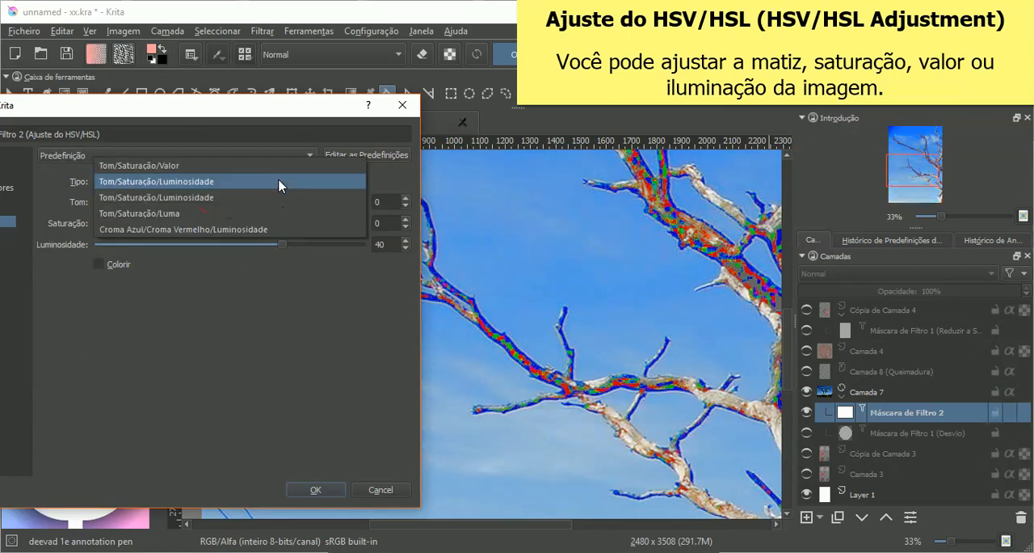
{"action": "left_click", "coordinate": [271, 200]}
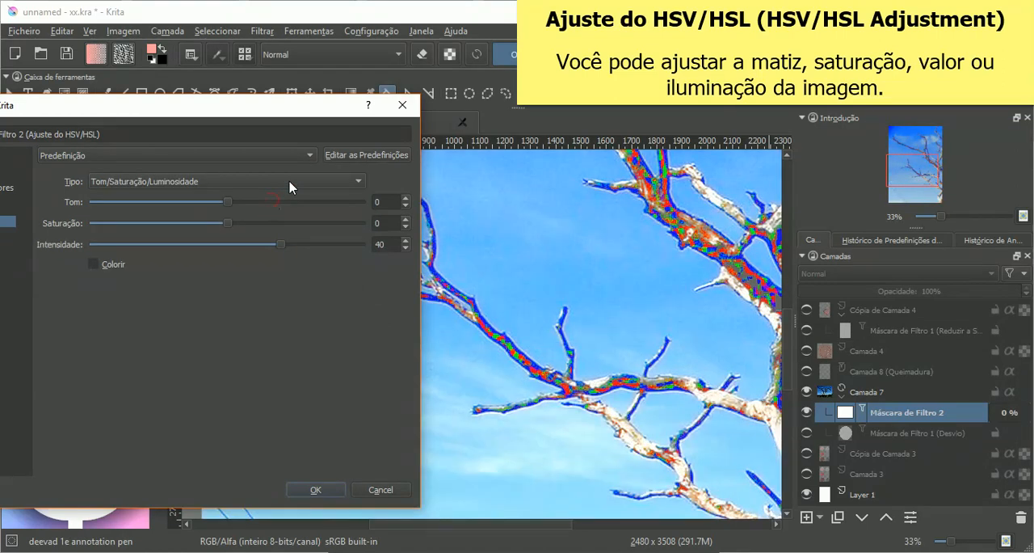
{"action": "left_click", "coordinate": [292, 186]}
{"action": "left_click", "coordinate": [289, 197]}
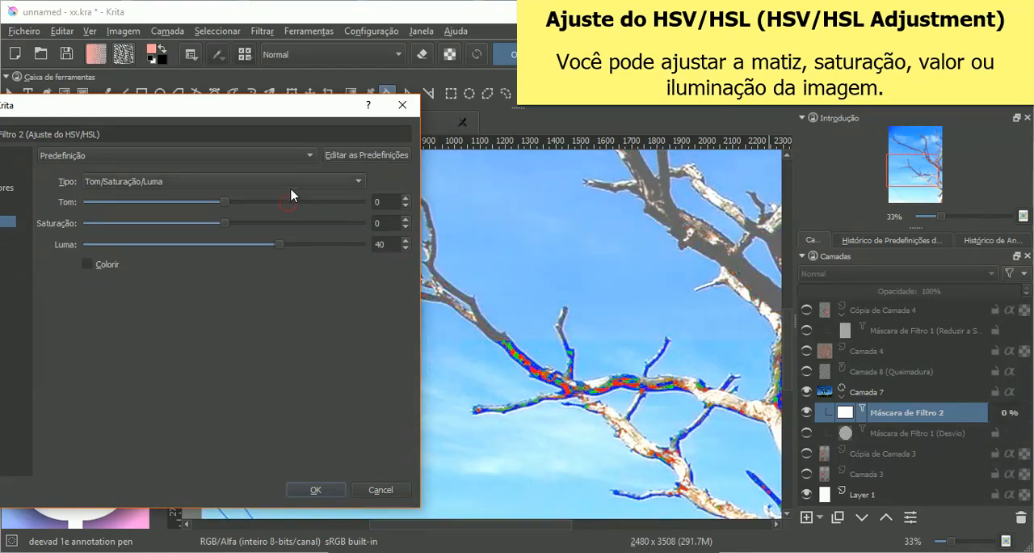
{"action": "left_click", "coordinate": [292, 184]}
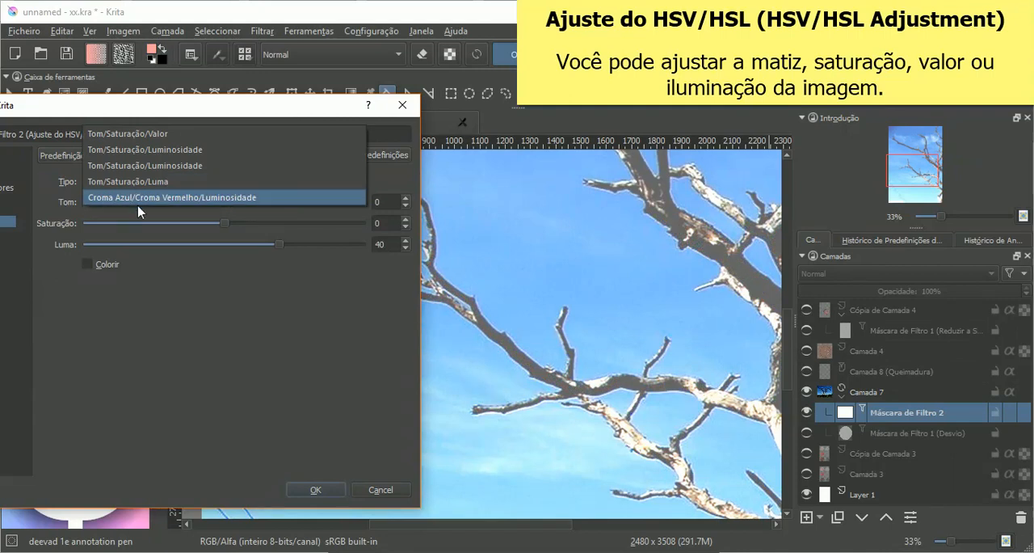
{"action": "left_click", "coordinate": [248, 200]}
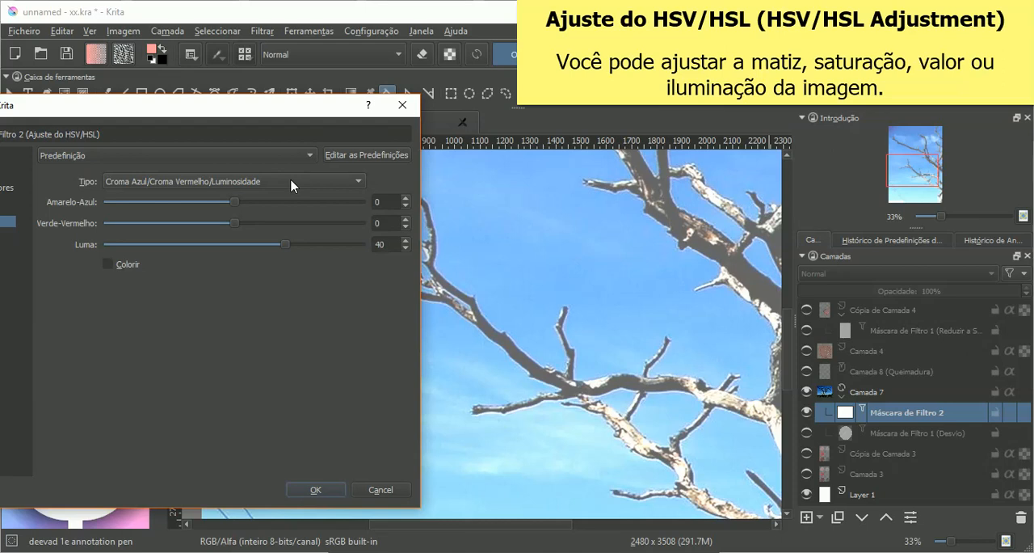
Step: Switch the adjustment to Tom/Saturação/Valor and on to the Tom/Saturação/Luminosidade type that offers Intensidade
{"action": "left_click", "coordinate": [292, 183]}
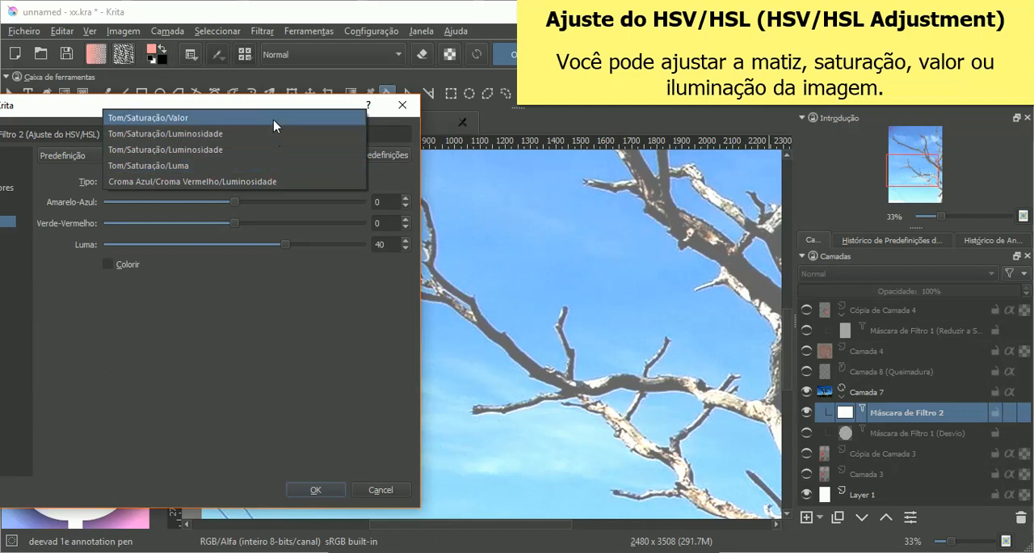
{"action": "left_click", "coordinate": [273, 119]}
{"action": "left_click", "coordinate": [260, 181]}
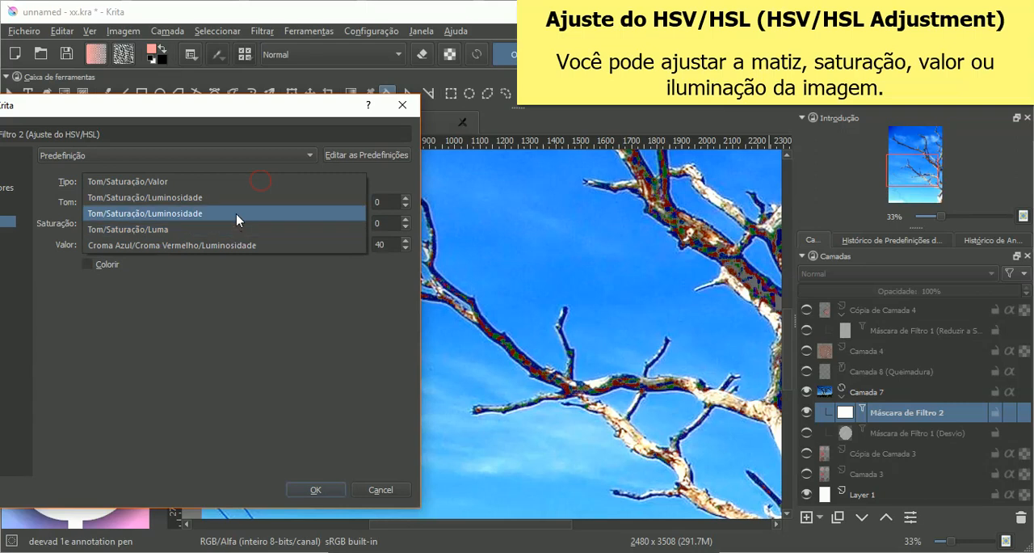
{"action": "left_click", "coordinate": [233, 215]}
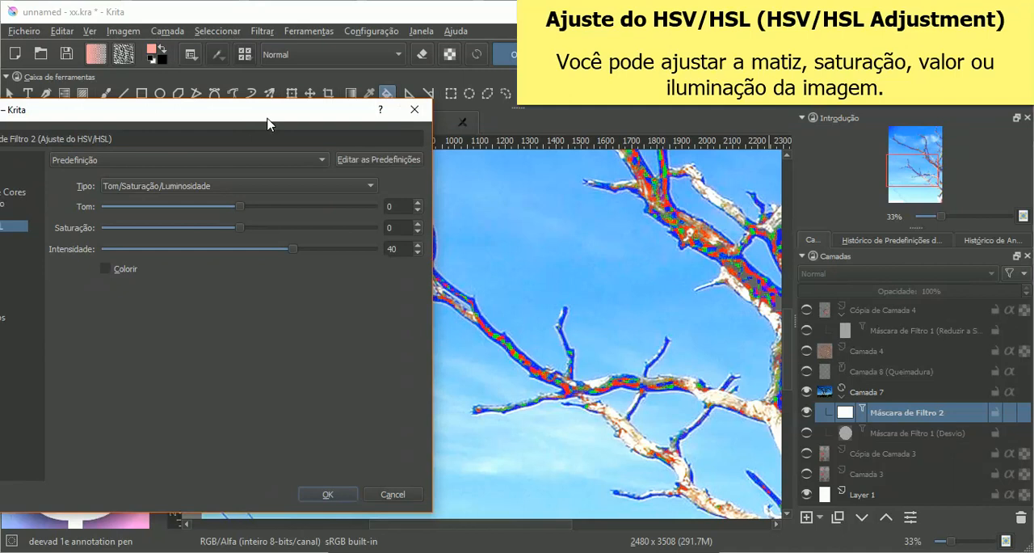
Step: Turn on Colorir for the HSV/HSL filter mask and set Intensidade to 50
{"action": "left_click_drag", "start_coordinate": [268, 119], "coordinate": [358, 86]}
{"action": "left_click", "coordinate": [331, 157]}
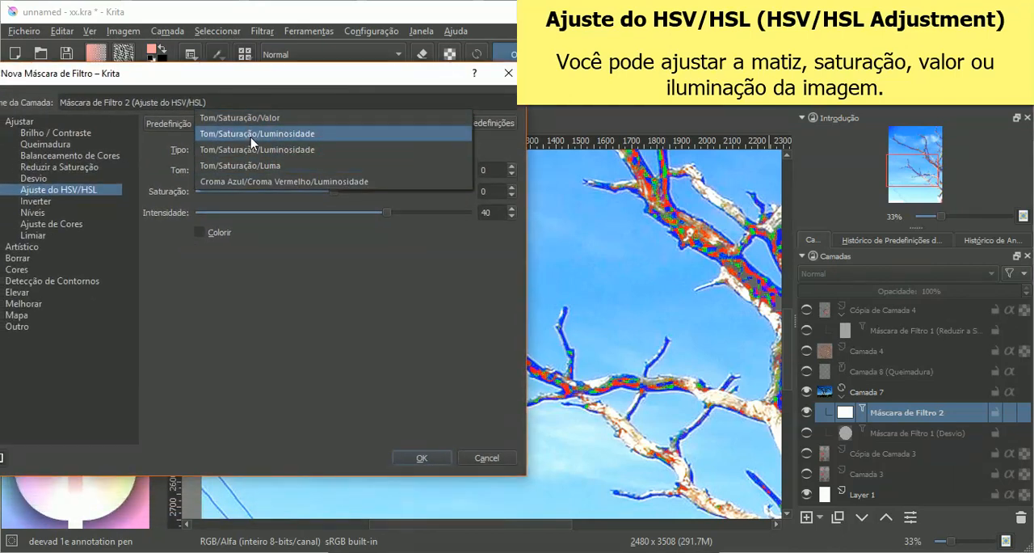
{"action": "left_click", "coordinate": [265, 280]}
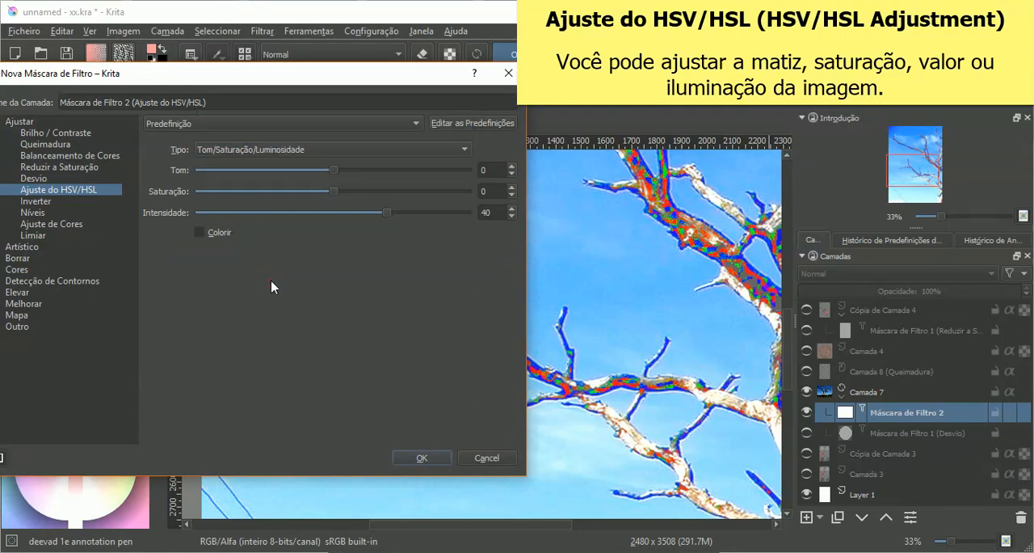
{"action": "left_click", "coordinate": [200, 232]}
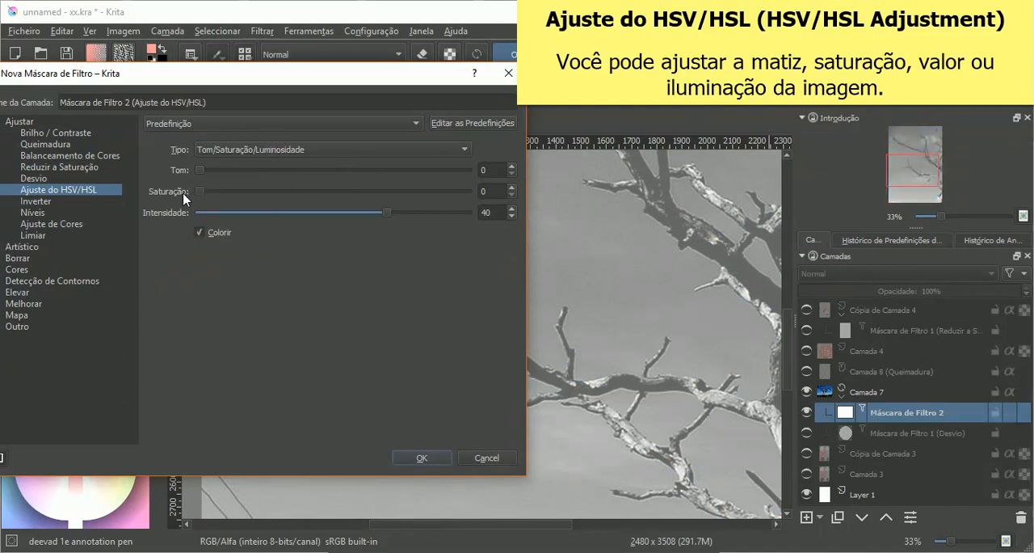
{"action": "left_click_drag", "start_coordinate": [388, 212], "coordinate": [403, 232]}
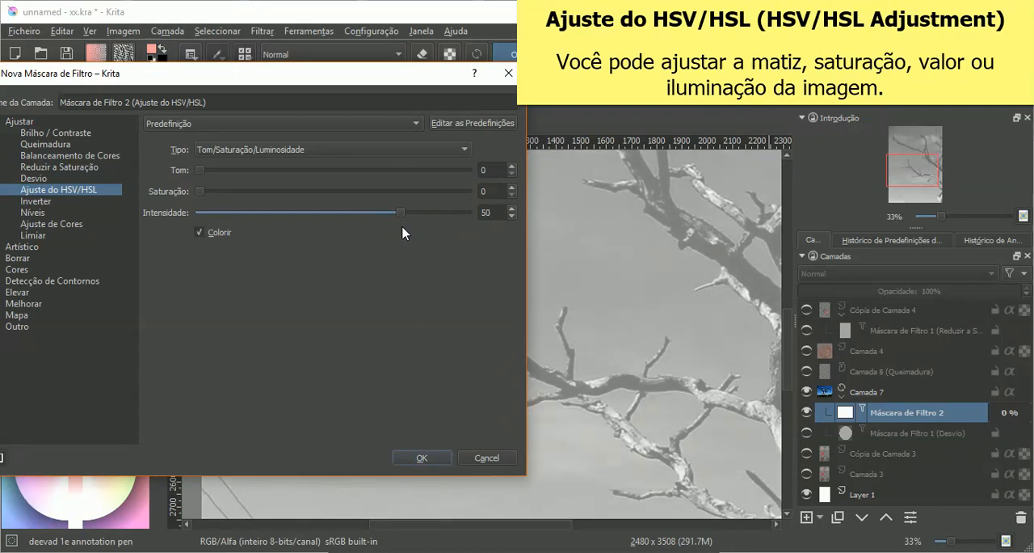
Step: With Colorir on, try both Tom/Saturação/Luminosidade types, Tom/Saturação/Luma and Croma Azul/Croma Vermelho/Luminosidade on the photo
{"action": "left_click", "coordinate": [352, 151]}
{"action": "left_click", "coordinate": [348, 126]}
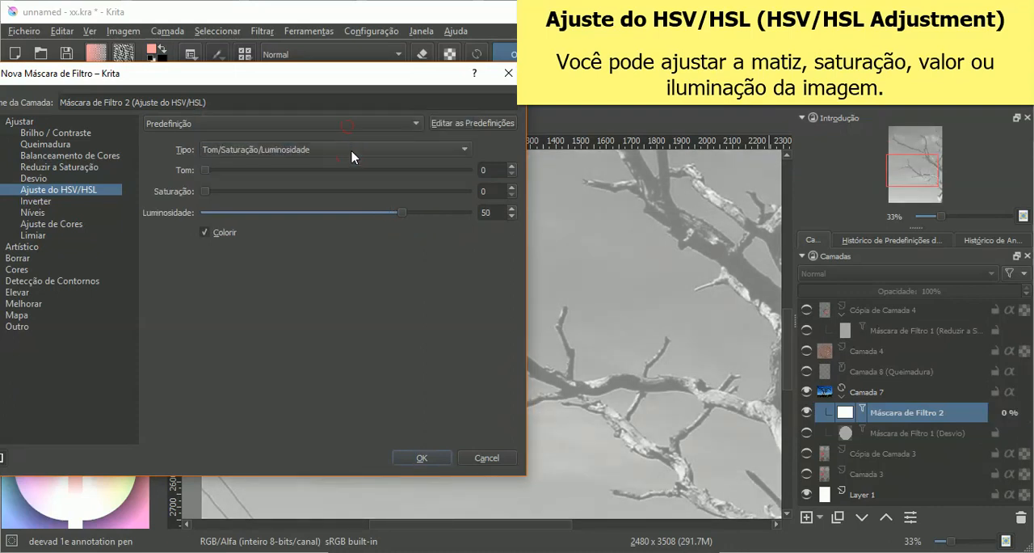
{"action": "left_click", "coordinate": [354, 155]}
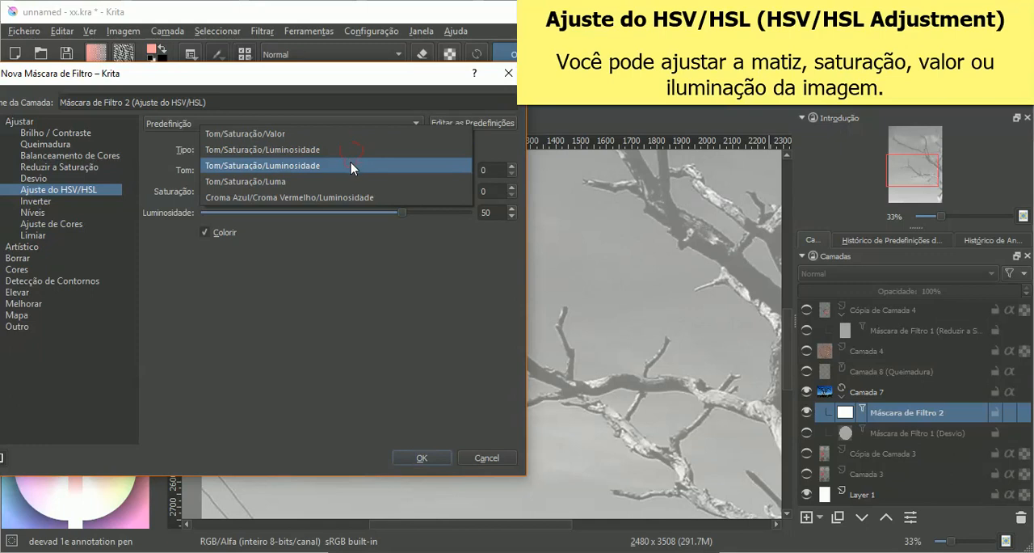
{"action": "left_click", "coordinate": [350, 162]}
{"action": "left_click", "coordinate": [352, 150]}
{"action": "left_click", "coordinate": [351, 165]}
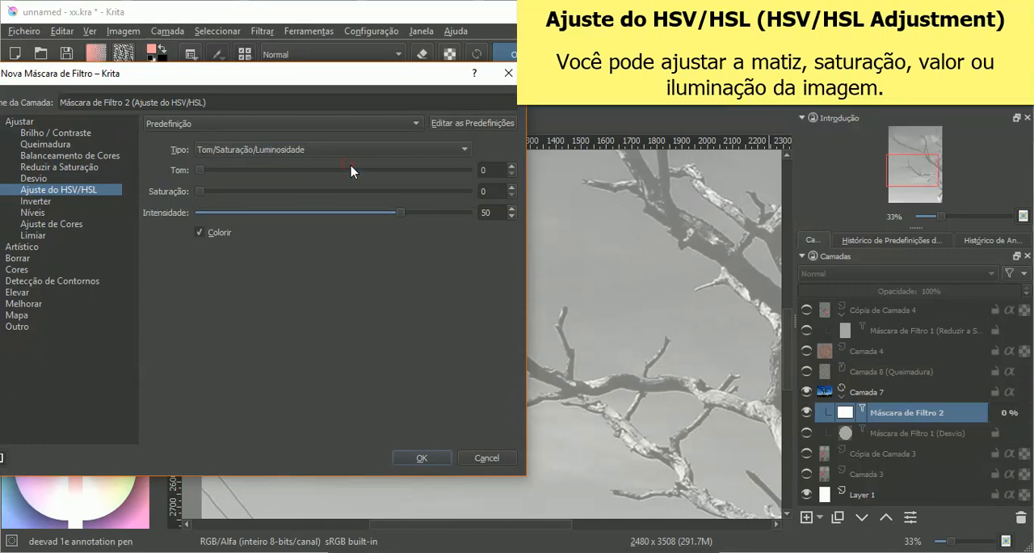
{"action": "left_click", "coordinate": [352, 155]}
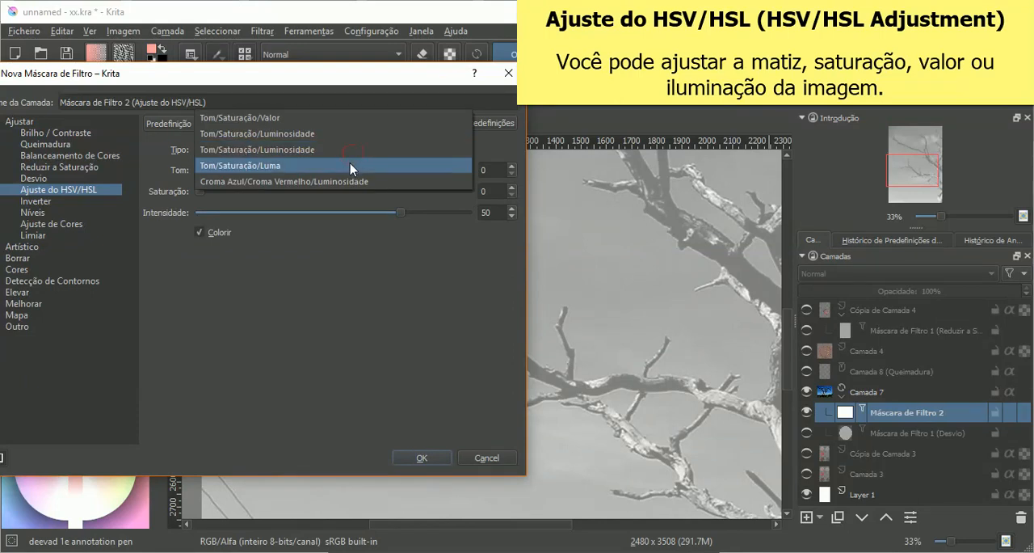
{"action": "left_click", "coordinate": [349, 164]}
{"action": "left_click", "coordinate": [361, 148]}
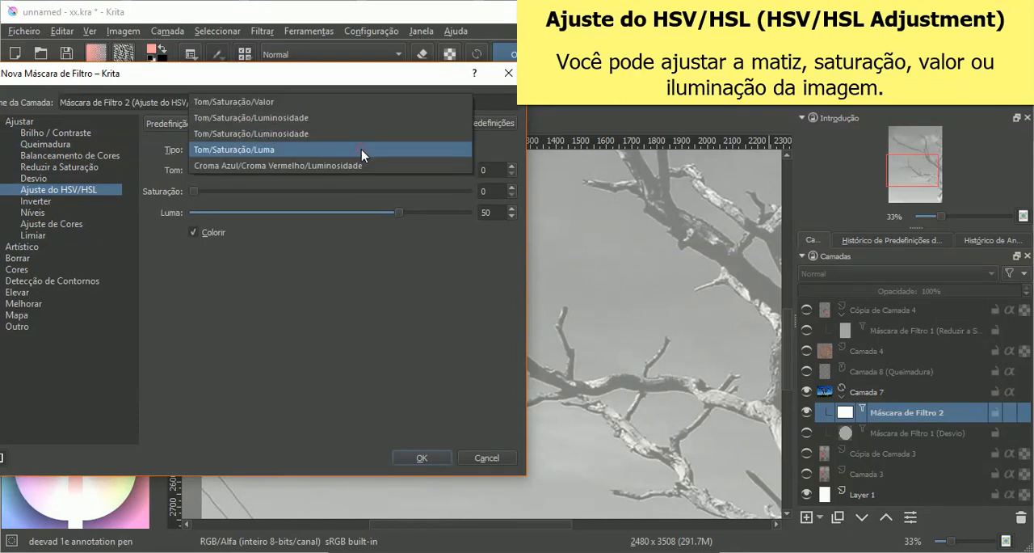
{"action": "left_click", "coordinate": [360, 170]}
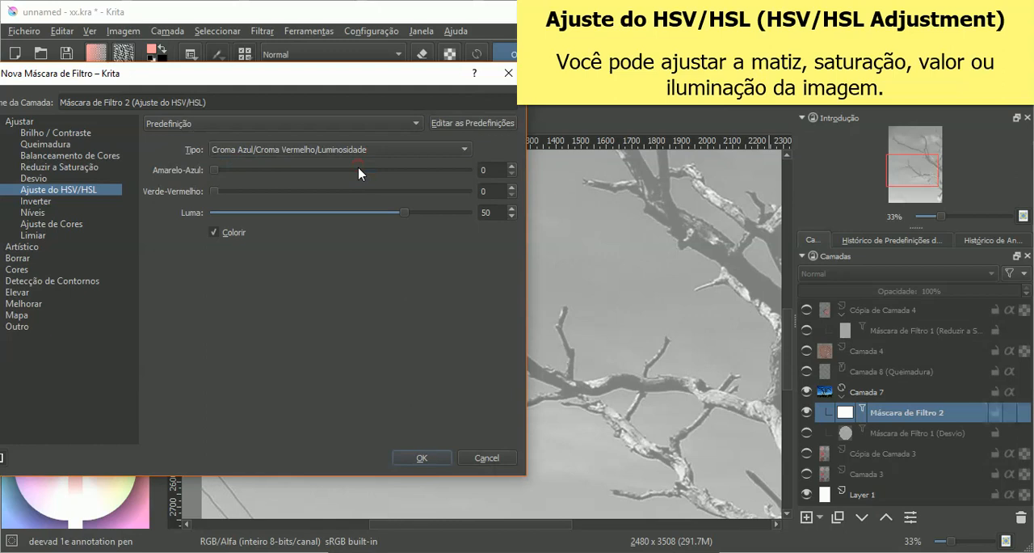
Step: Cycle the type from Tom/Saturação/Valor through both Luminosidade types to Tom/Saturação/Luma, and turn off Colorir
{"action": "left_click", "coordinate": [348, 152]}
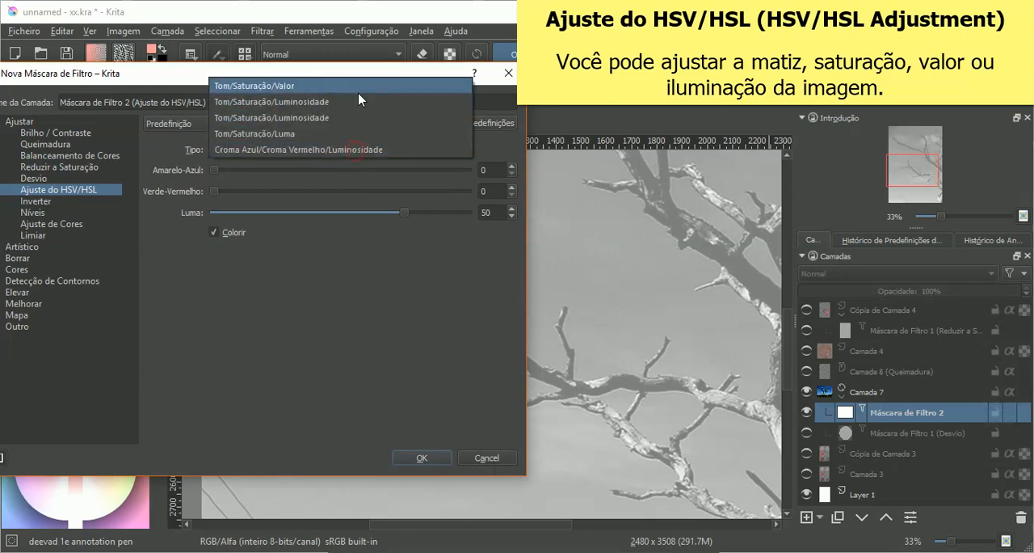
{"action": "left_click", "coordinate": [359, 91]}
{"action": "left_click", "coordinate": [360, 150]}
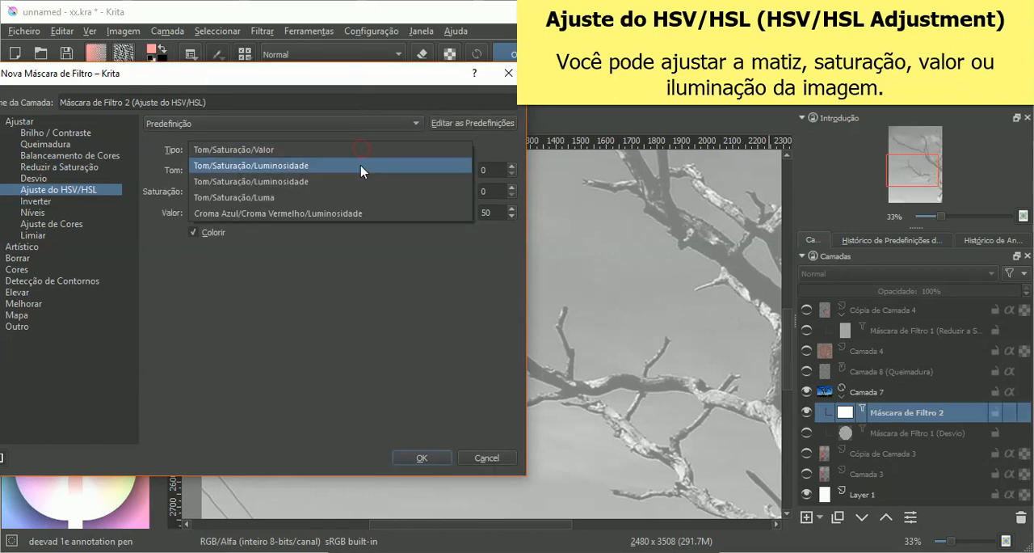
{"action": "left_click", "coordinate": [360, 167]}
{"action": "left_click", "coordinate": [372, 149]}
{"action": "left_click", "coordinate": [369, 166]}
{"action": "left_click", "coordinate": [370, 148]}
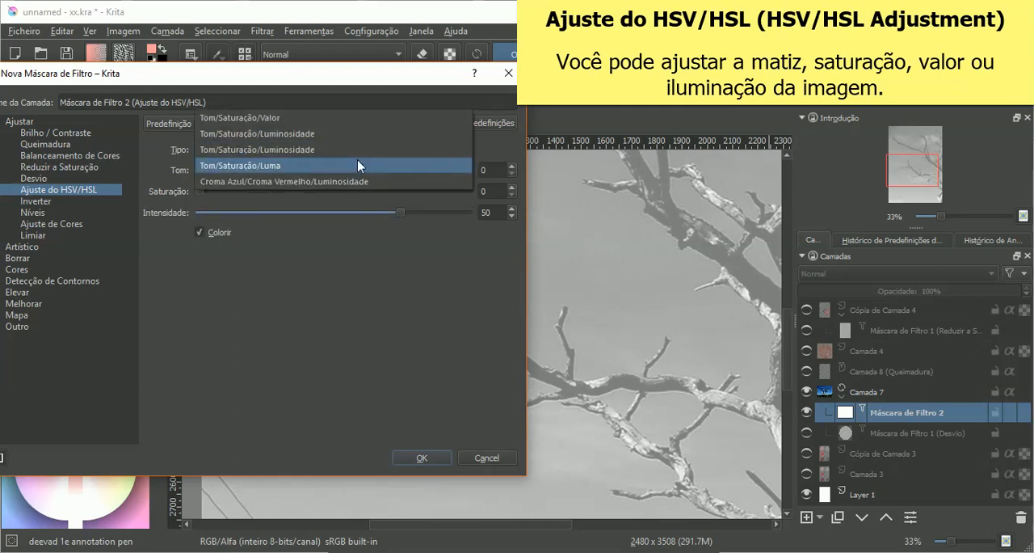
{"action": "left_click", "coordinate": [355, 167]}
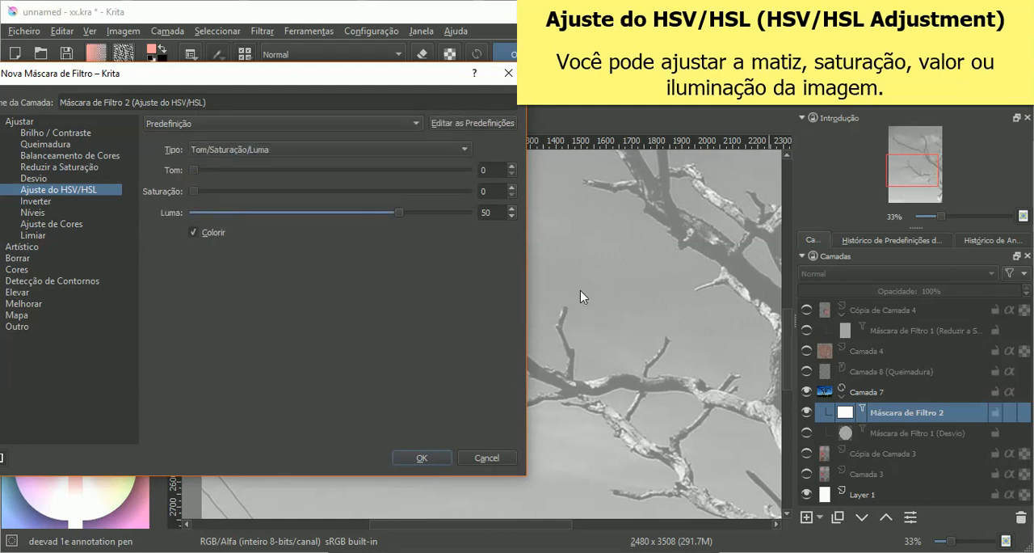
{"action": "left_click", "coordinate": [213, 236]}
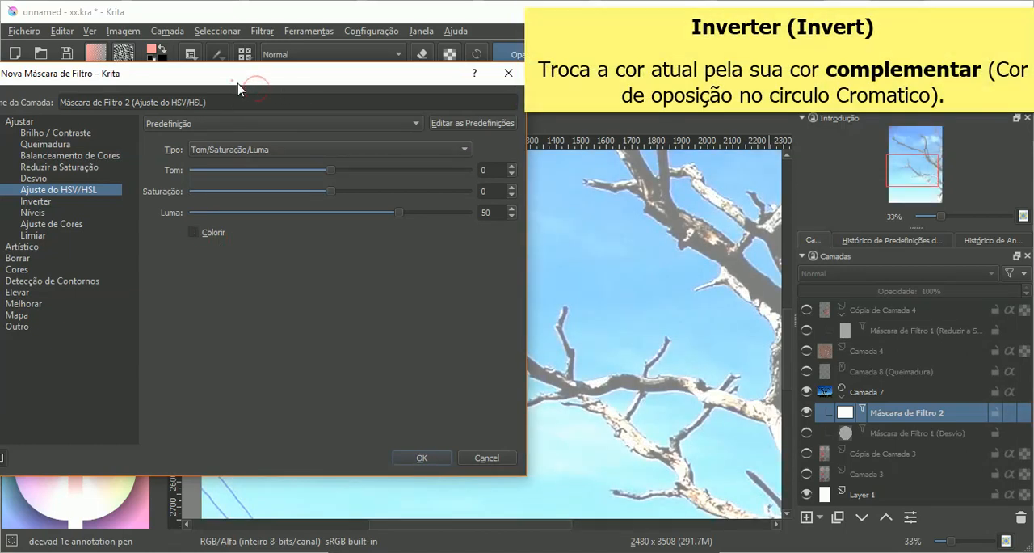
Step: Switch the new filter mask on Camada 7 to Inverter and examine the inverted tree photo
{"action": "left_click_drag", "start_coordinate": [232, 81], "coordinate": [386, 101]}
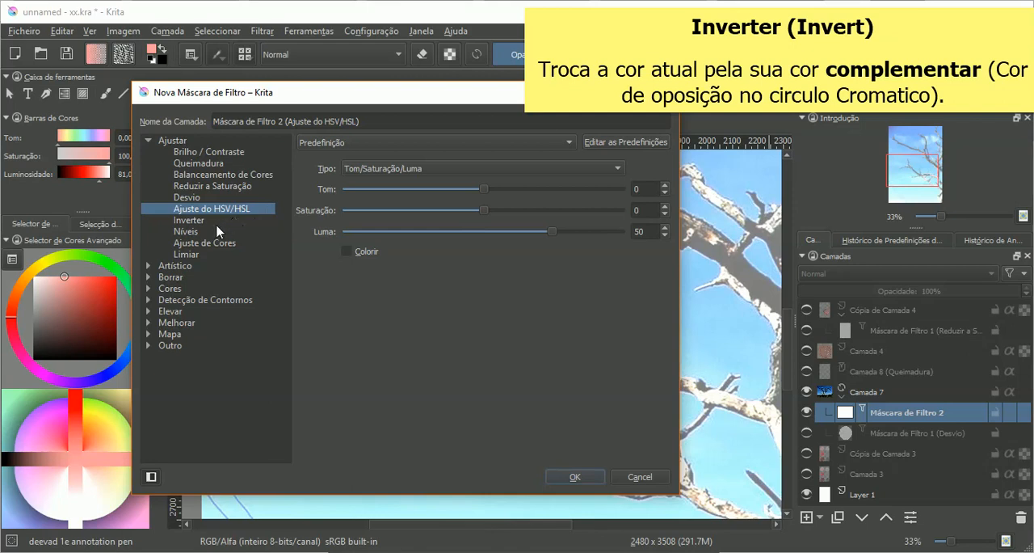
{"action": "left_click", "coordinate": [189, 220]}
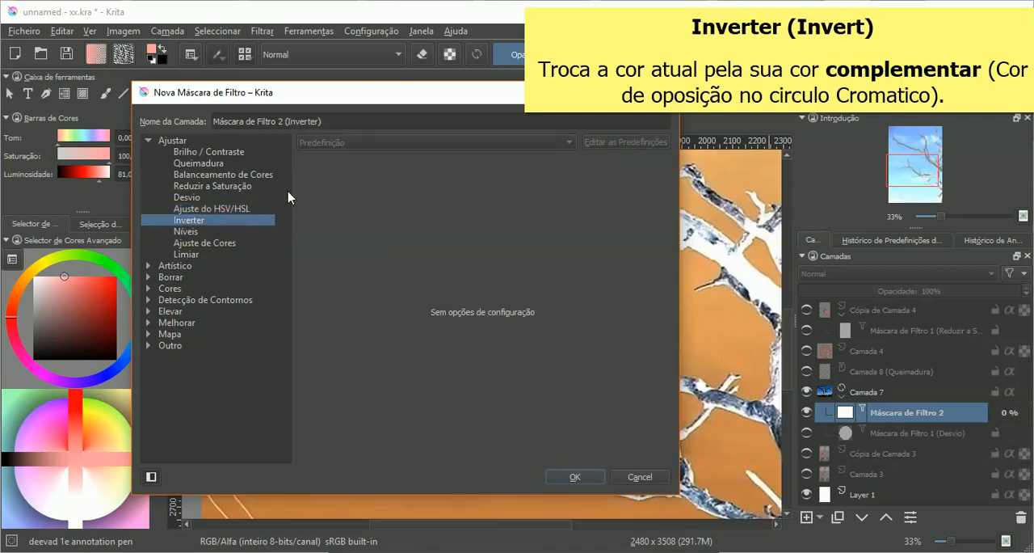
{"action": "left_click_drag", "start_coordinate": [455, 106], "coordinate": [253, 120]}
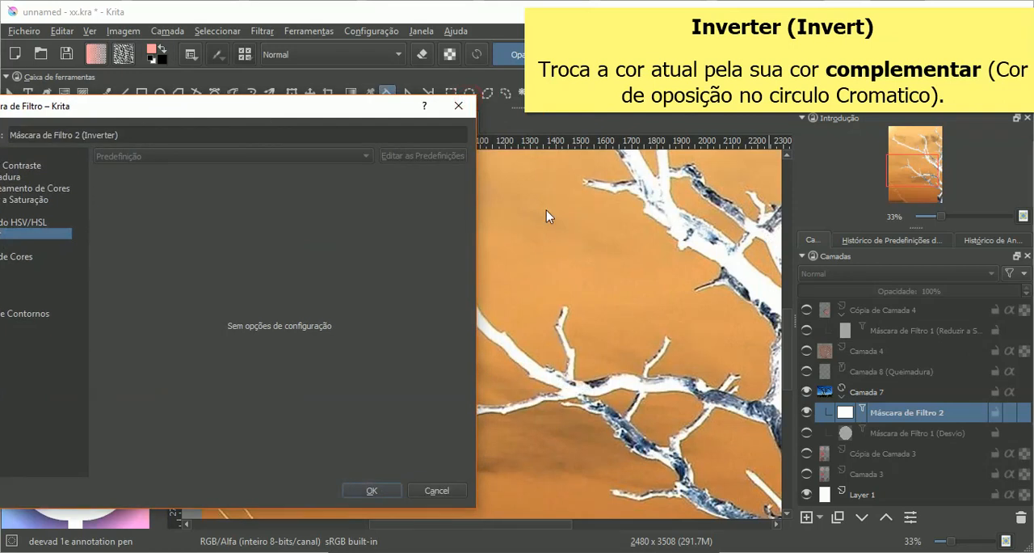
{"action": "mouse_move", "coordinate": [343, 111]}
{"action": "left_mouse_down"}
{"action": "mouse_move", "coordinate": [467, 121]}
{"action": "mouse_move", "coordinate": [679, 101]}
{"action": "mouse_move", "coordinate": [337, 105]}
{"action": "left_mouse_up"}
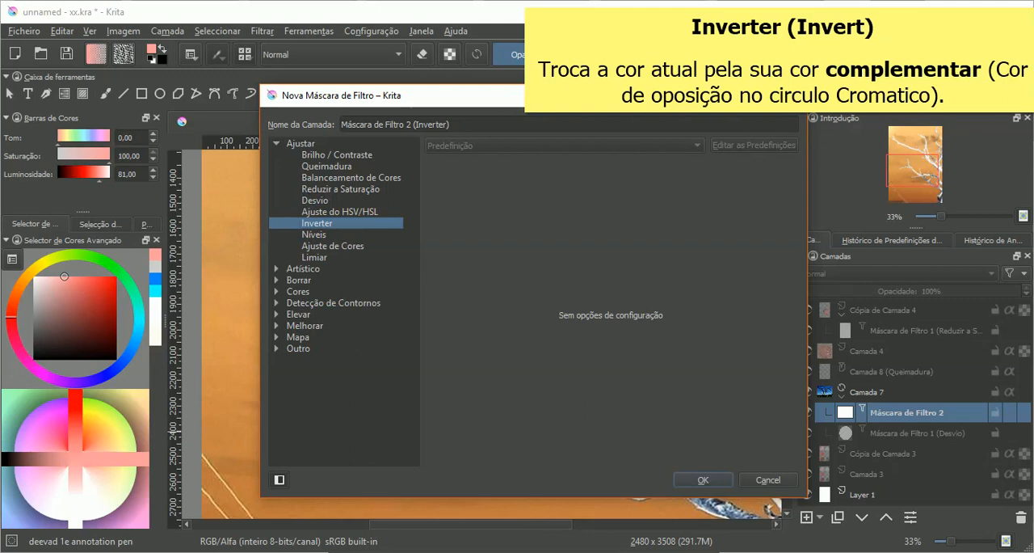
{"action": "left_click_drag", "start_coordinate": [666, 98], "coordinate": [455, 118]}
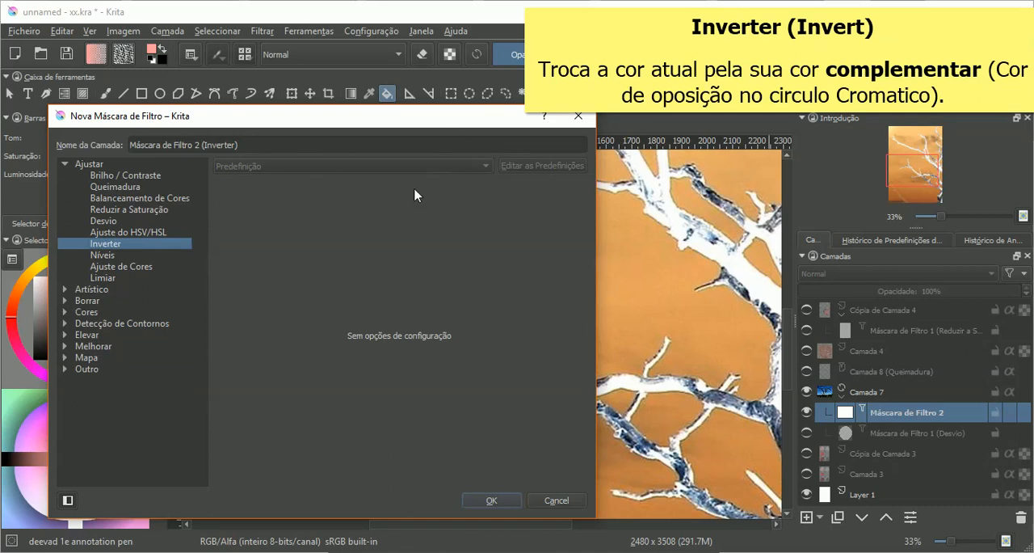
Step: Switch the filter mask back to Ajuste do HSV/HSL with neutral values and view the photo's original colours for comparison
{"action": "left_click", "coordinate": [102, 222]}
{"action": "left_click", "coordinate": [110, 244]}
{"action": "left_click", "coordinate": [113, 232]}
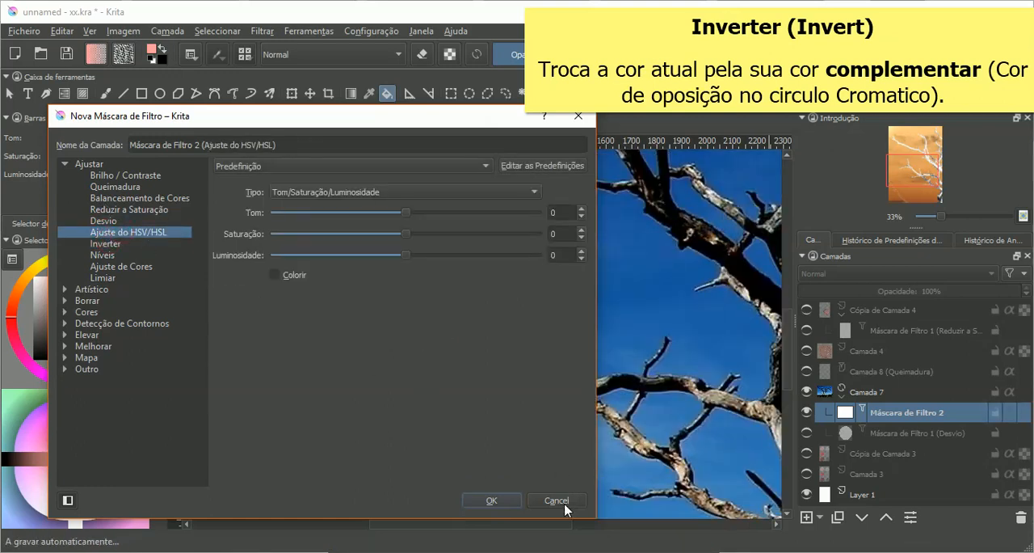
{"action": "left_click_drag", "start_coordinate": [354, 122], "coordinate": [429, 419]}
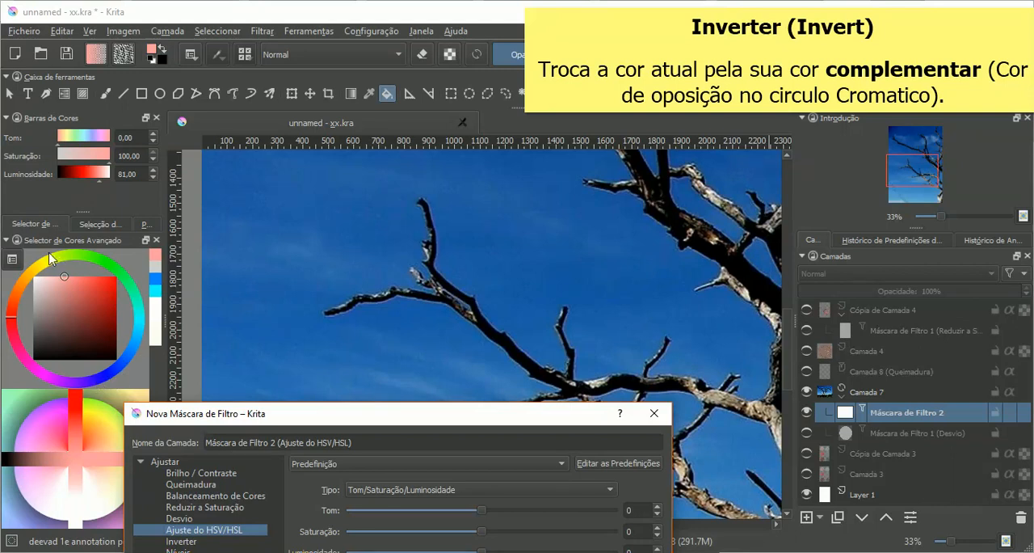
{"action": "left_click_drag", "start_coordinate": [361, 425], "coordinate": [380, 198]}
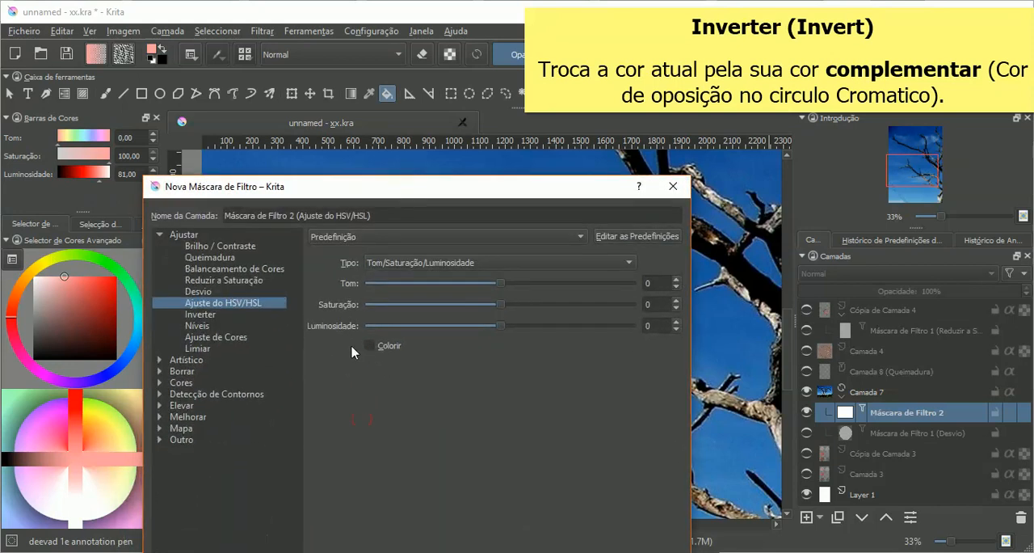
Step: Preview Inverter on the tree photo once more, then cancel the new filter mask
{"action": "left_click", "coordinate": [210, 314]}
{"action": "left_click_drag", "start_coordinate": [374, 191], "coordinate": [252, 488]}
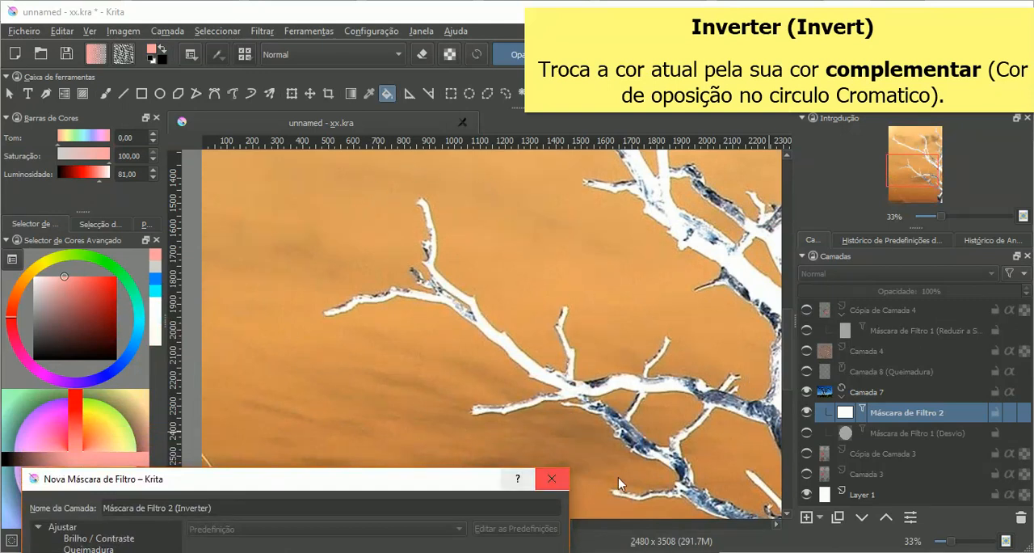
{"action": "left_click_drag", "start_coordinate": [461, 486], "coordinate": [530, 124]}
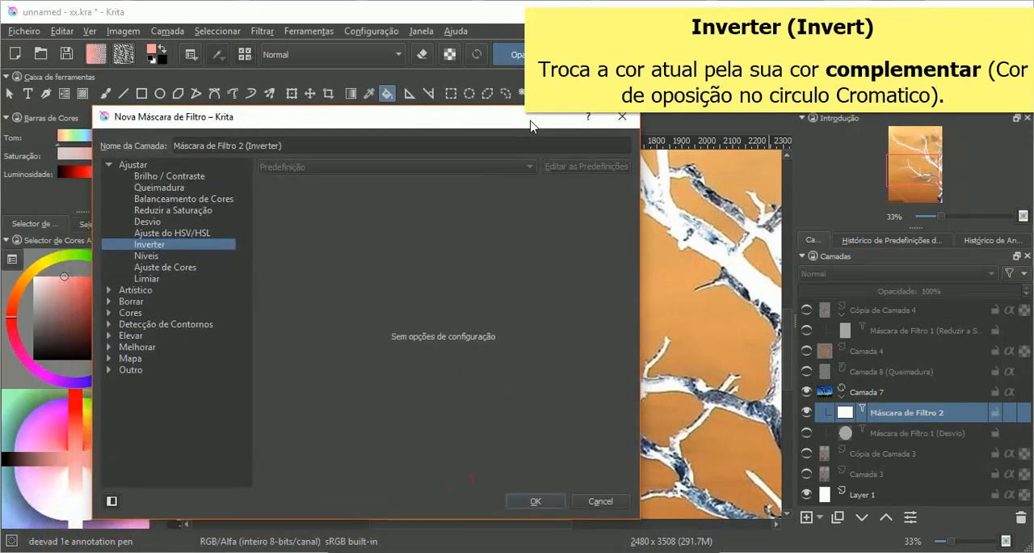
{"action": "left_click", "coordinate": [600, 501]}
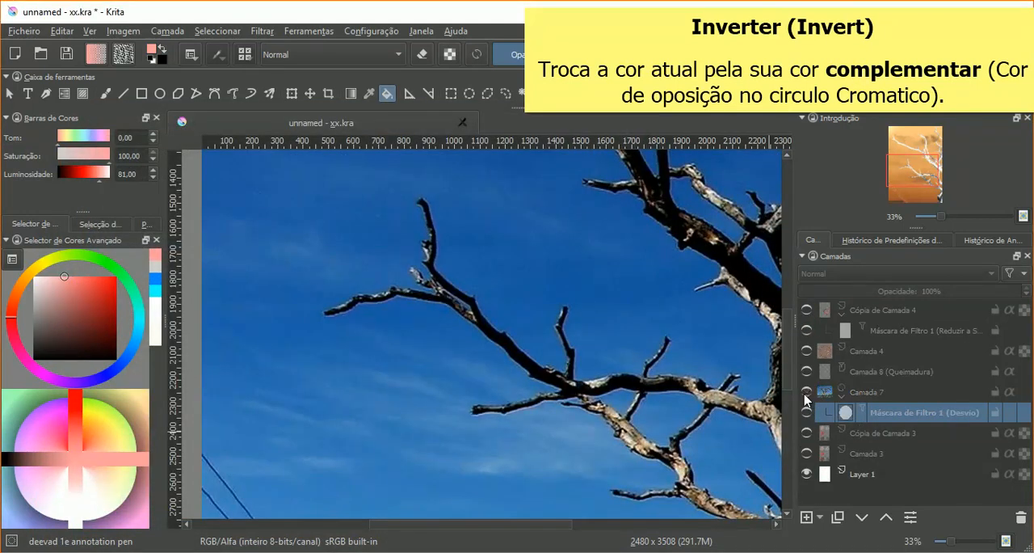
Step: Hide the Camada 7 photo, then show and select the Cópia de Camada 4 palette drawing
{"action": "left_click", "coordinate": [806, 392]}
{"action": "left_click", "coordinate": [806, 310]}
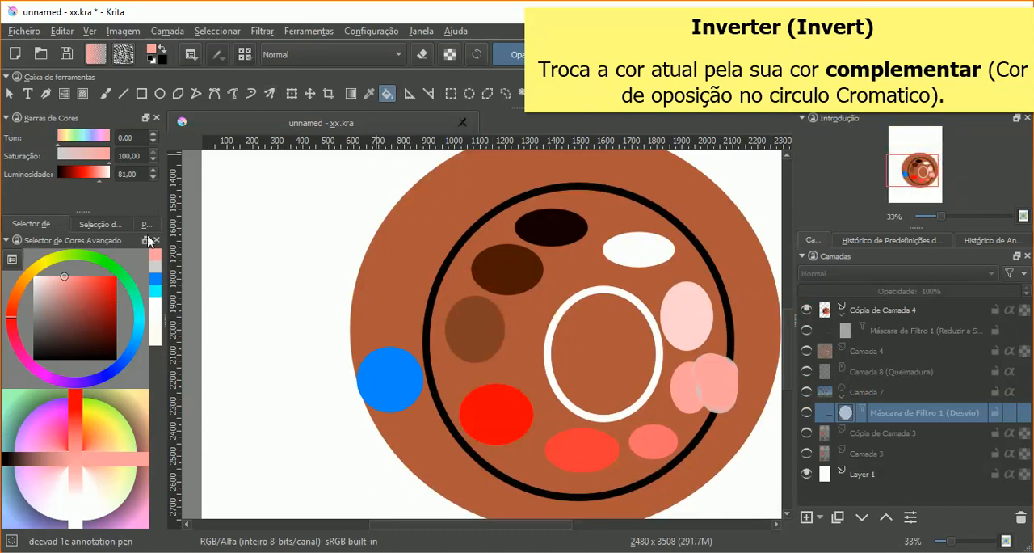
{"action": "right_click", "coordinate": [867, 310]}
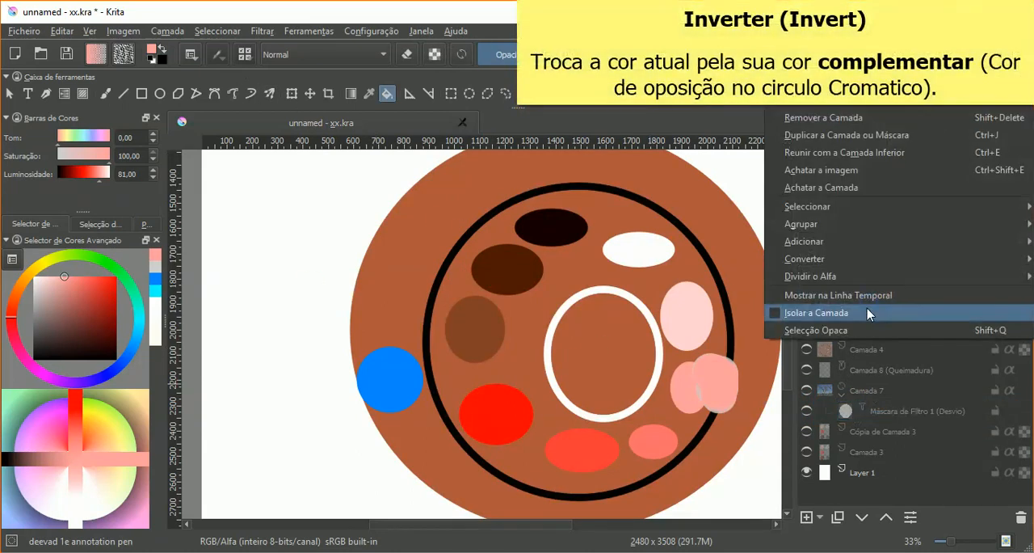
Step: Preview an Inverter filter mask on Cópia de Camada 4, switch it to Níveis, and discard the mask
{"action": "left_click", "coordinate": [820, 521]}
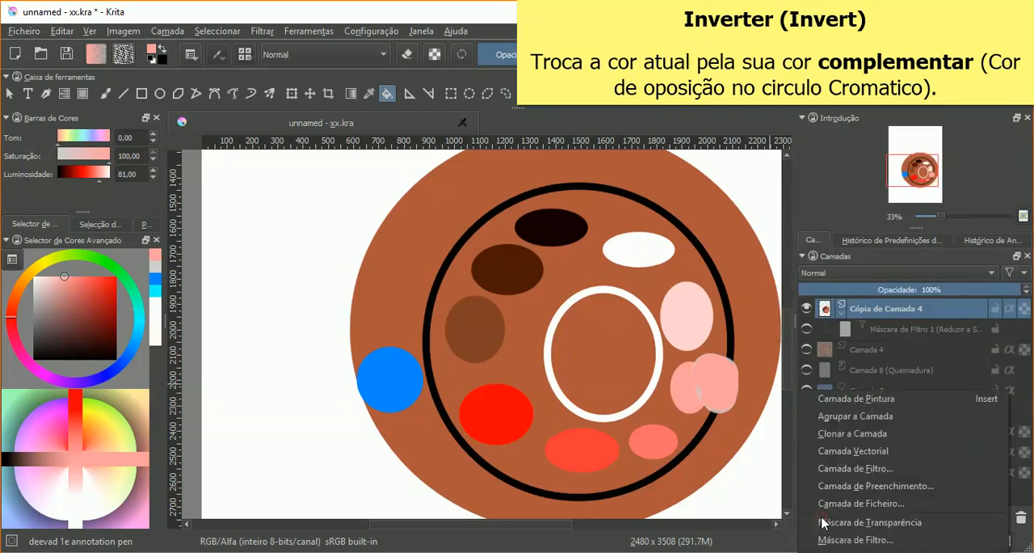
{"action": "left_click", "coordinate": [828, 535]}
{"action": "left_click", "coordinate": [347, 197]}
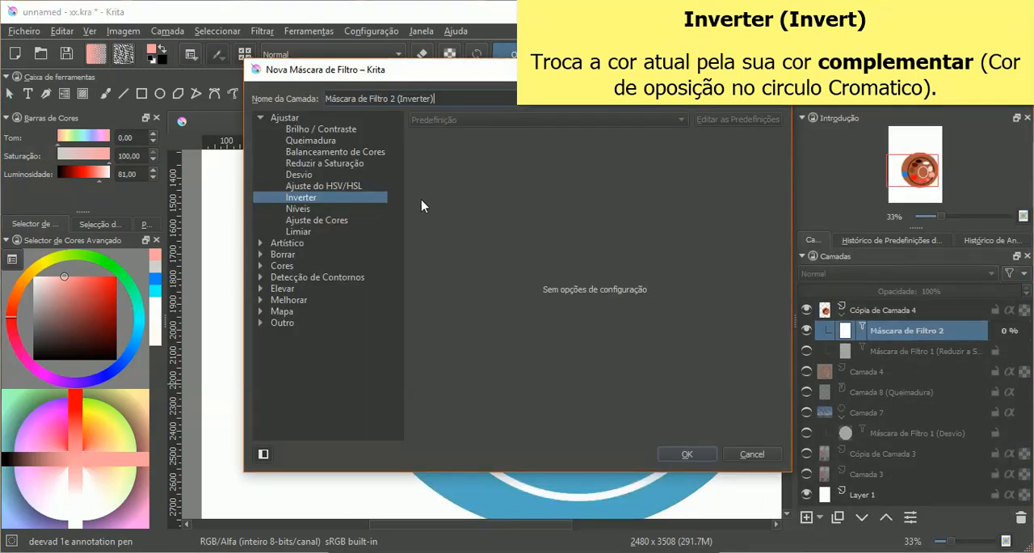
{"action": "left_click_drag", "start_coordinate": [430, 77], "coordinate": [176, 60]}
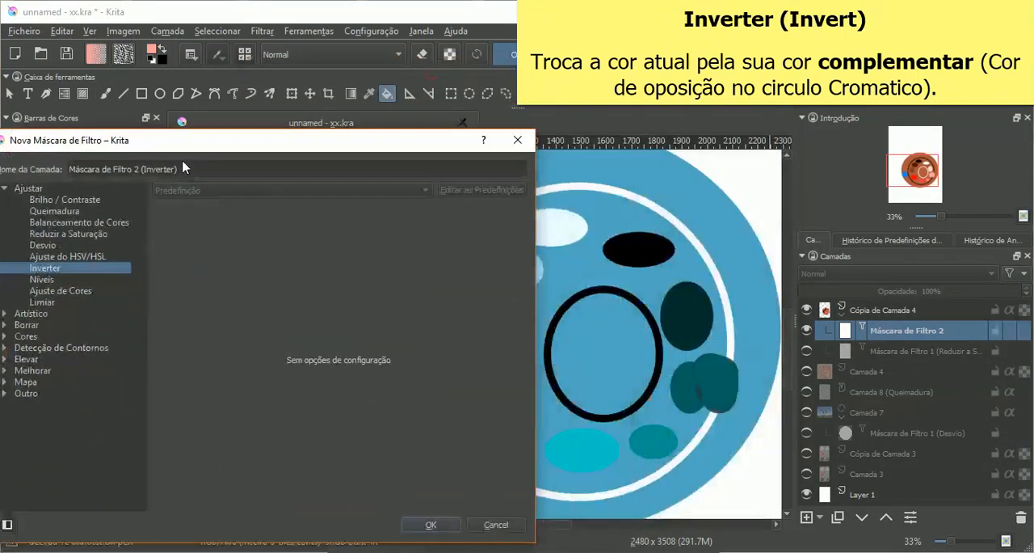
{"action": "left_click", "coordinate": [51, 191]}
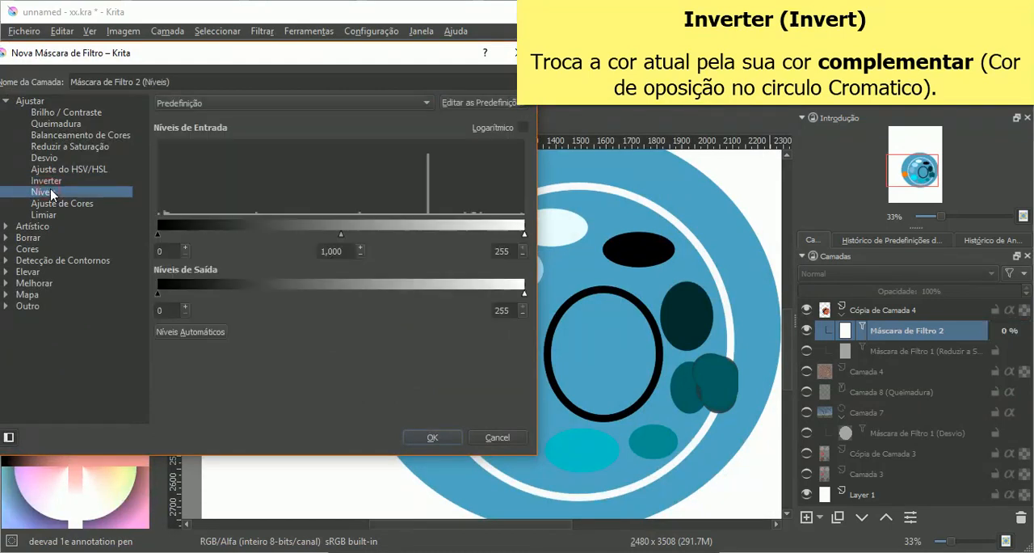
{"action": "left_click_drag", "start_coordinate": [141, 58], "coordinate": [164, 232]}
{"action": "left_click", "coordinate": [541, 230]}
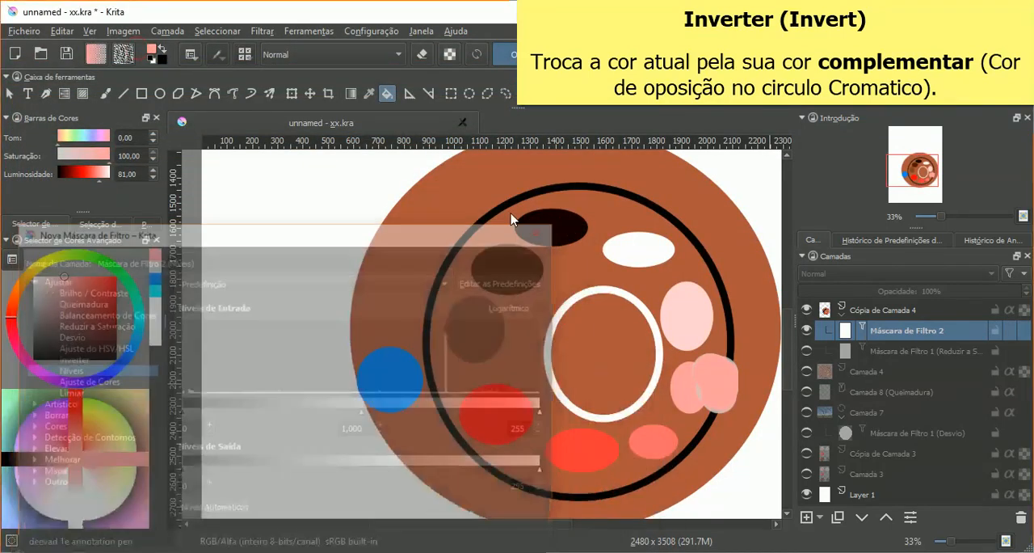
Step: Sample the brown of the large disc as the foreground colour with the colour picker
{"action": "left_click", "coordinate": [369, 93]}
{"action": "left_click", "coordinate": [424, 207]}
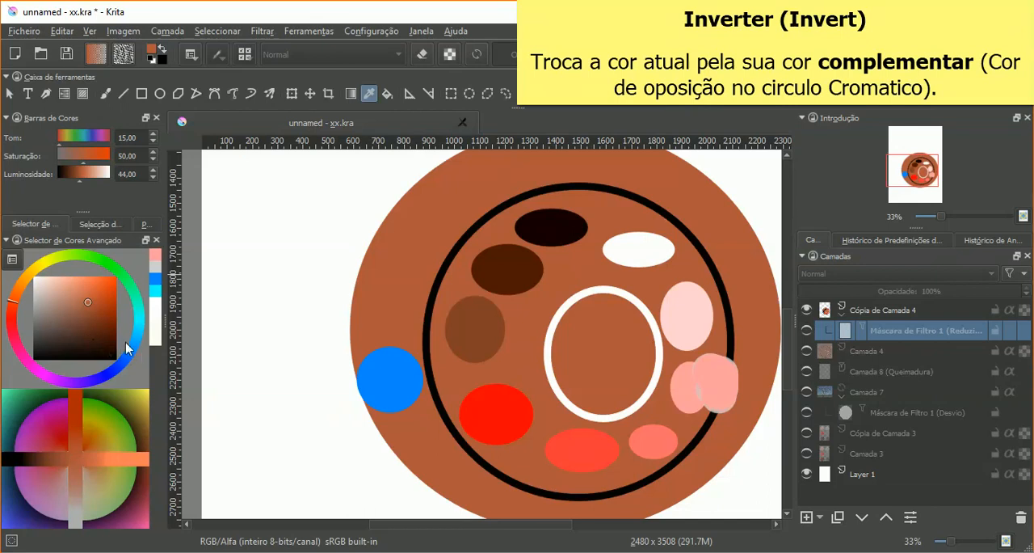
Step: Preview an Inverter filter mask over the whole Cópia de Camada 4 palette drawing, then cancel it
{"action": "left_click", "coordinate": [820, 519]}
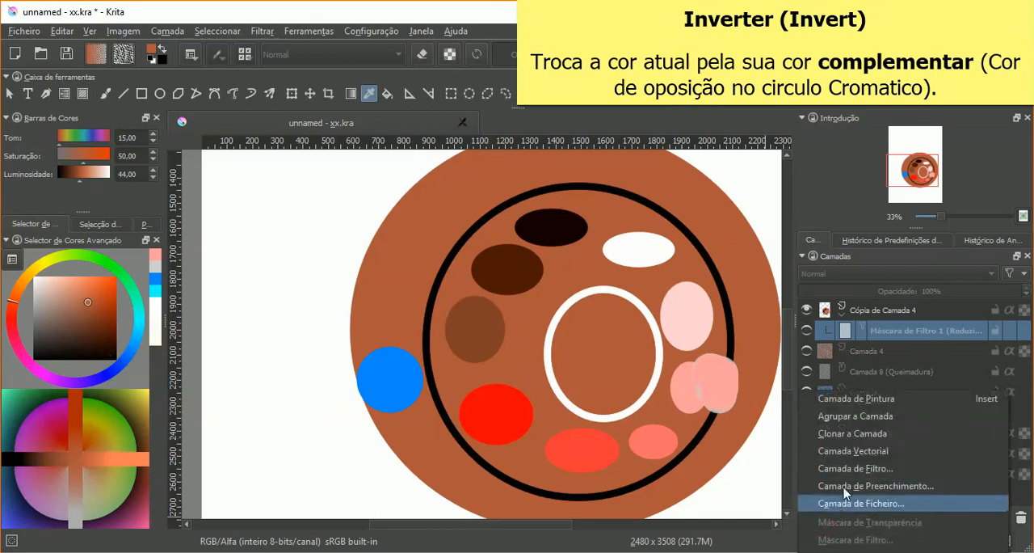
{"action": "left_click", "coordinate": [868, 308]}
{"action": "left_click", "coordinate": [820, 520]}
{"action": "left_click", "coordinate": [829, 539]}
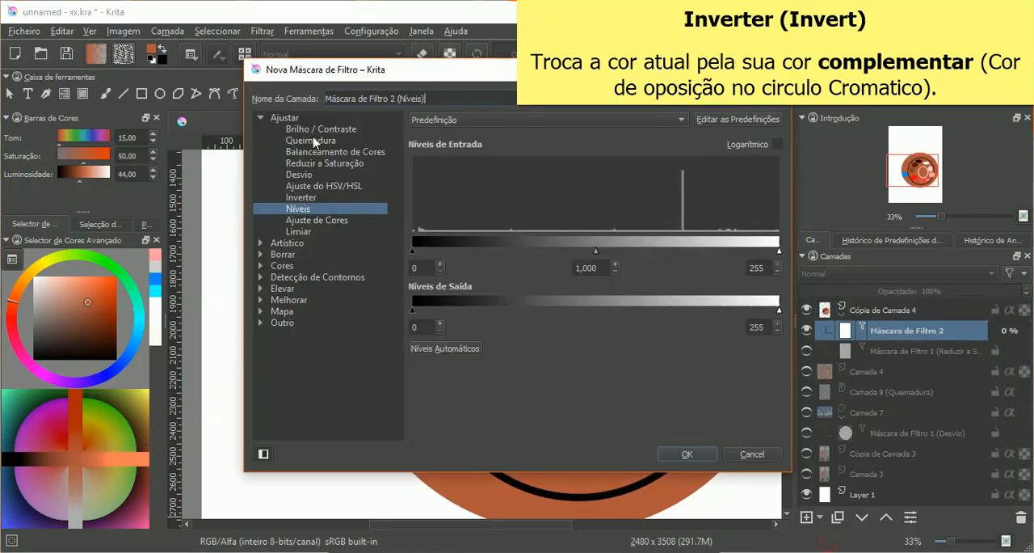
{"action": "left_click", "coordinate": [301, 197]}
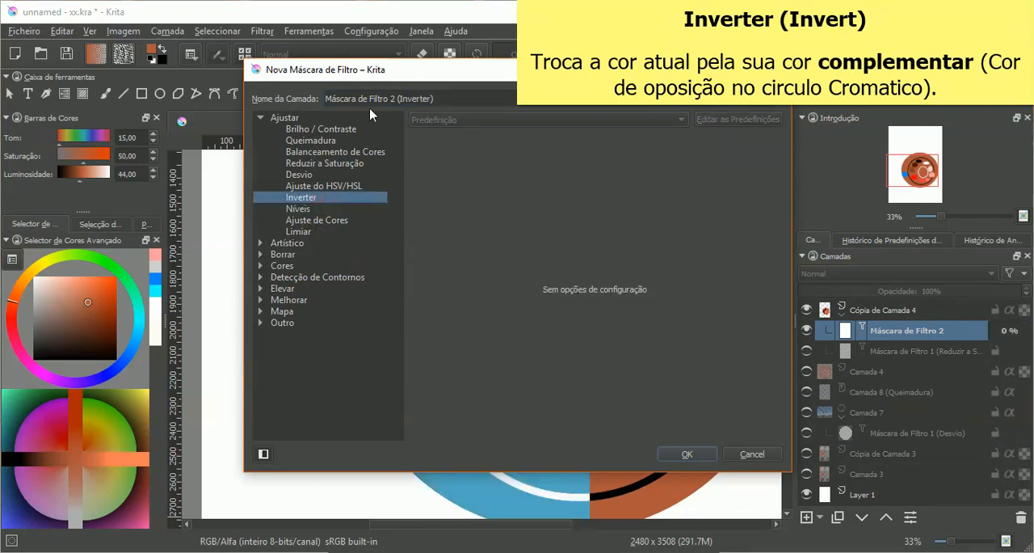
{"action": "left_click_drag", "start_coordinate": [425, 73], "coordinate": [520, 466]}
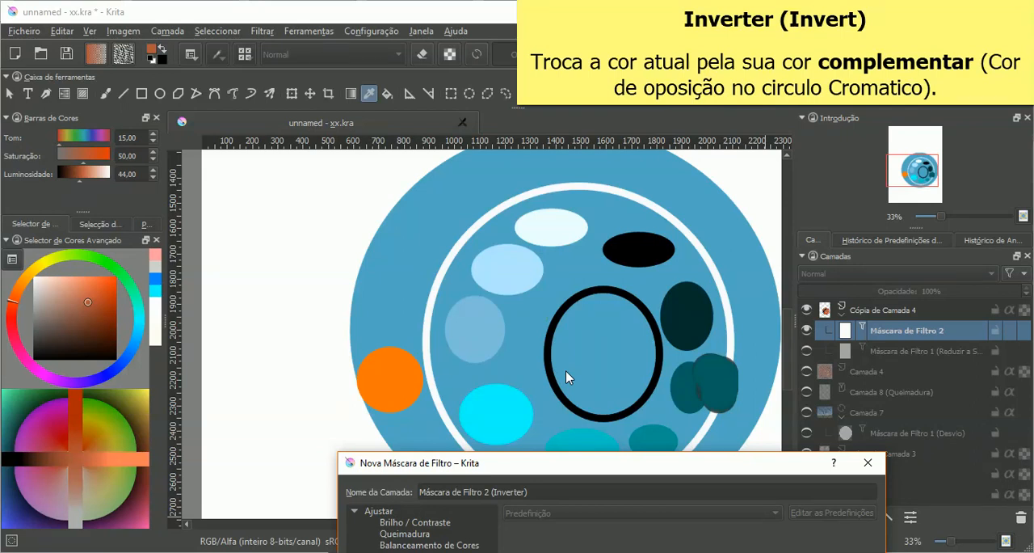
{"action": "left_click_drag", "start_coordinate": [565, 472], "coordinate": [489, 485]}
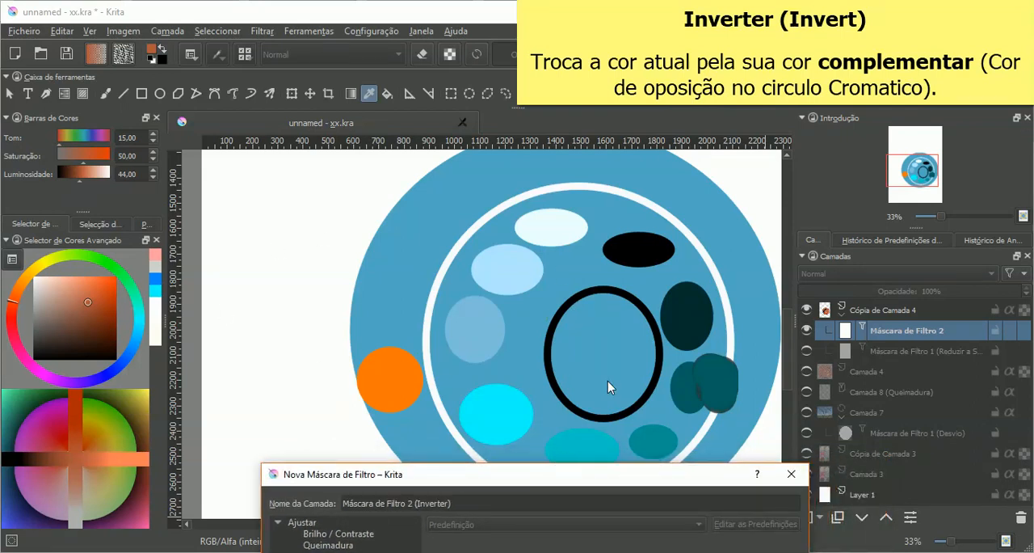
{"action": "left_click", "coordinate": [791, 473]}
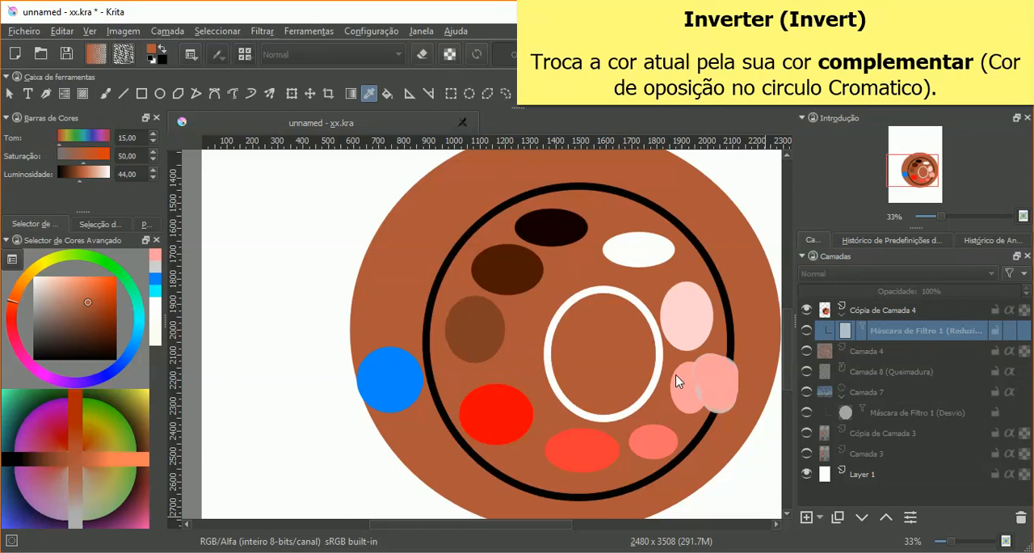
Step: Make an elliptical selection around the lighter brown oval, cutting across the blue and bright red circles
{"action": "left_click", "coordinate": [469, 93]}
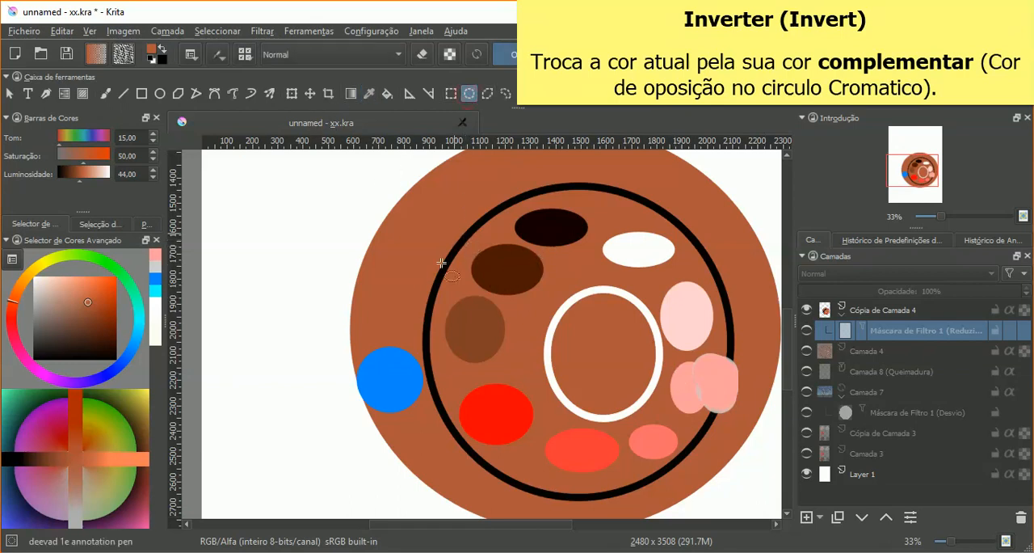
{"action": "left_click_drag", "start_coordinate": [392, 268], "coordinate": [526, 454]}
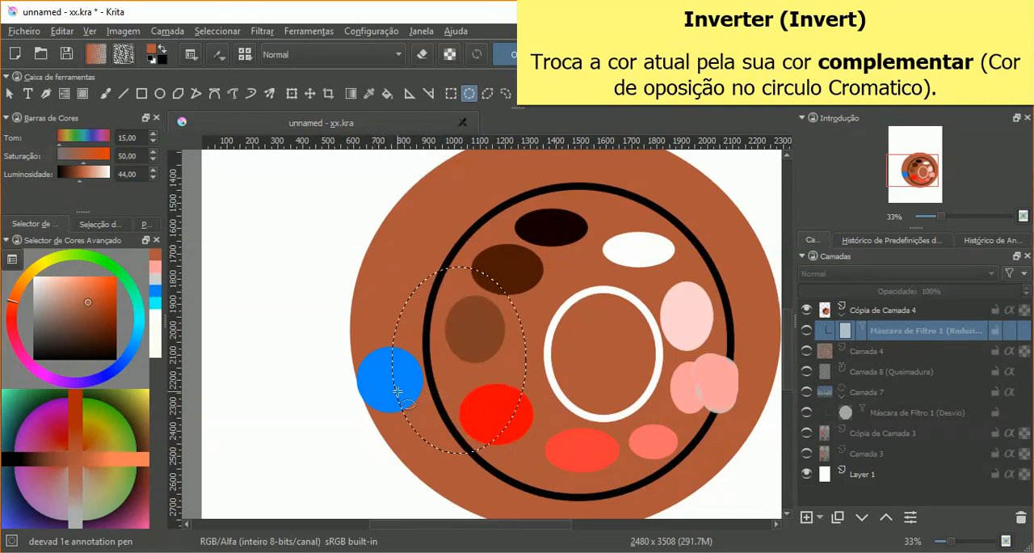
{"action": "left_click", "coordinate": [820, 518]}
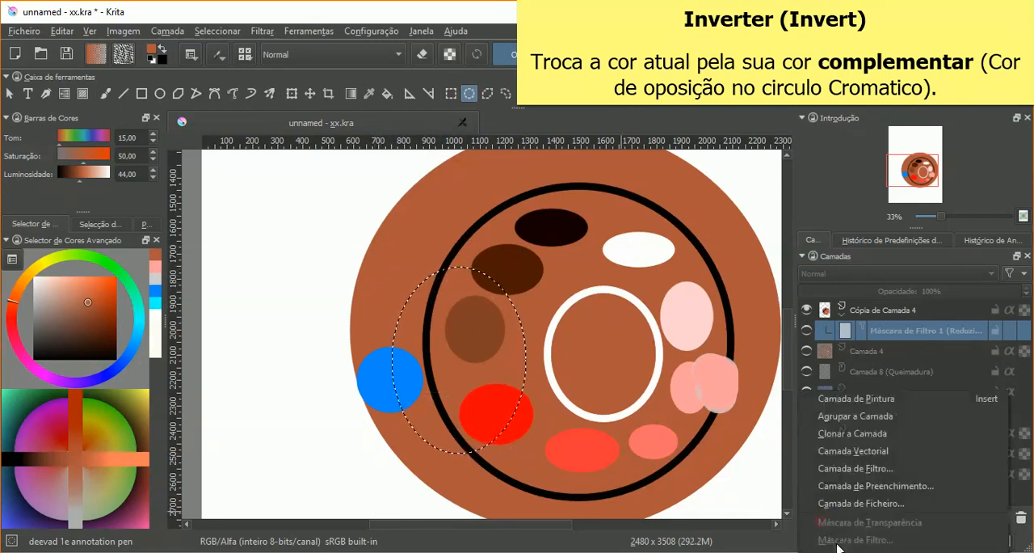
{"action": "left_click", "coordinate": [848, 467]}
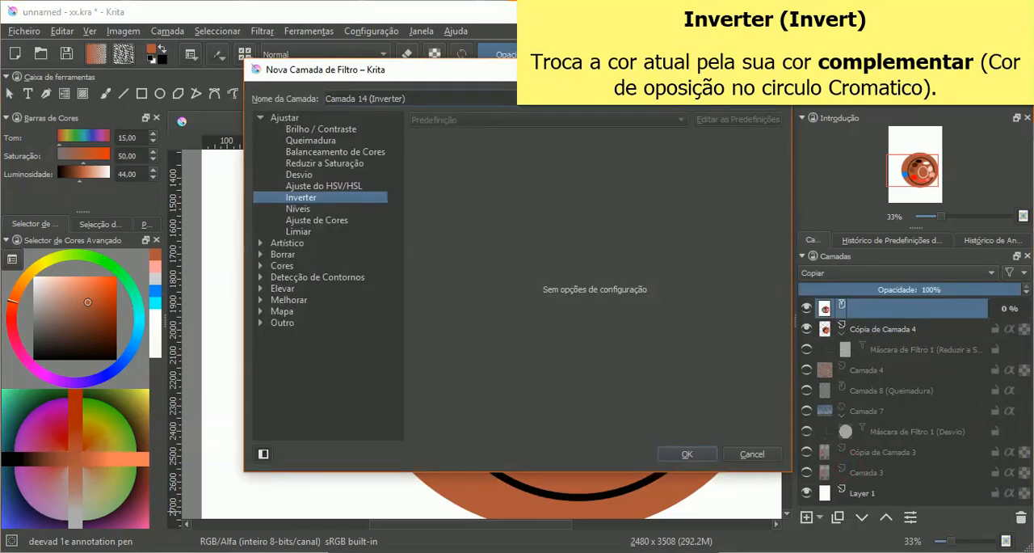
{"action": "left_click", "coordinate": [776, 70]}
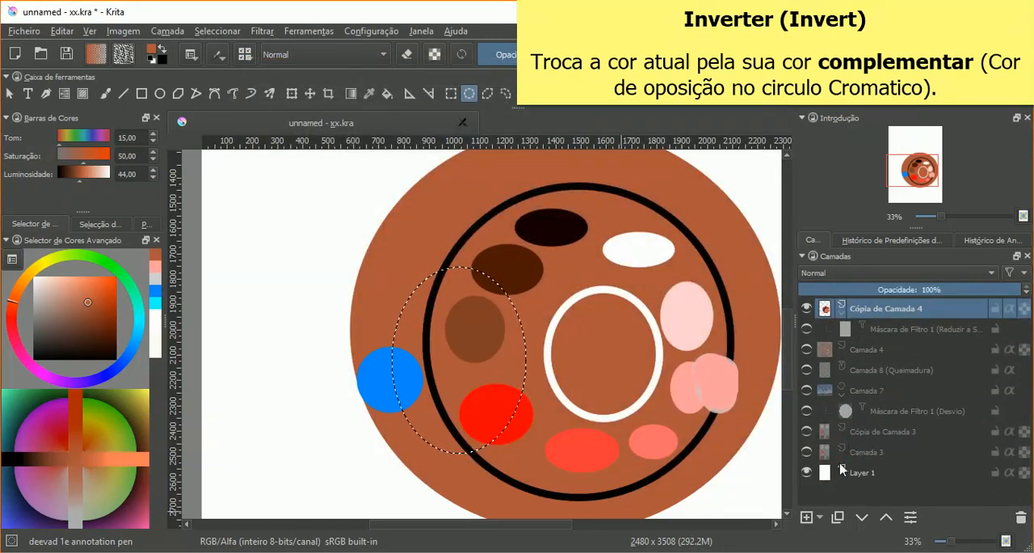
Step: Add an Inverter filter mask to Cópia de Camada 4, limited to the elliptical selection
{"action": "left_click", "coordinate": [820, 518]}
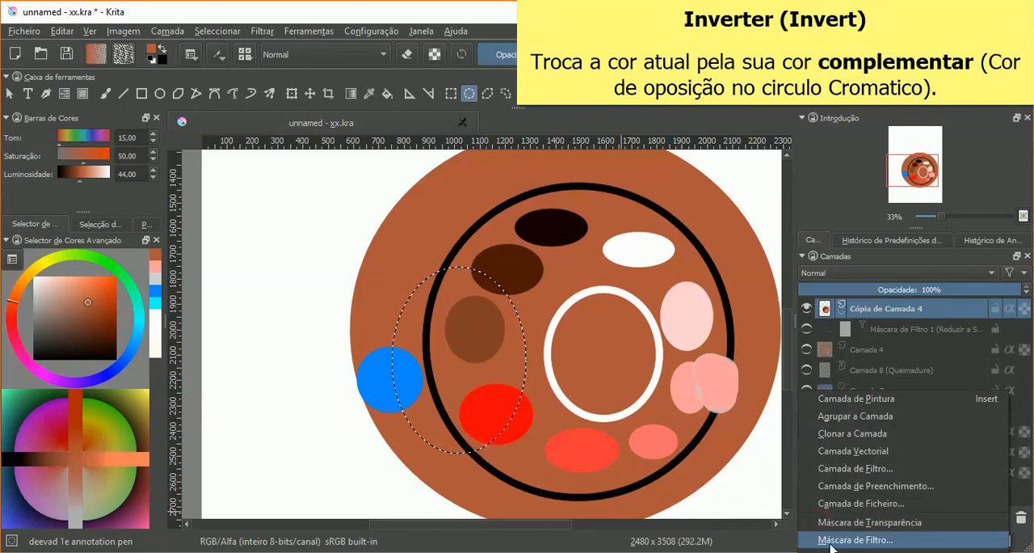
{"action": "left_click", "coordinate": [831, 541]}
{"action": "left_click", "coordinate": [315, 211]}
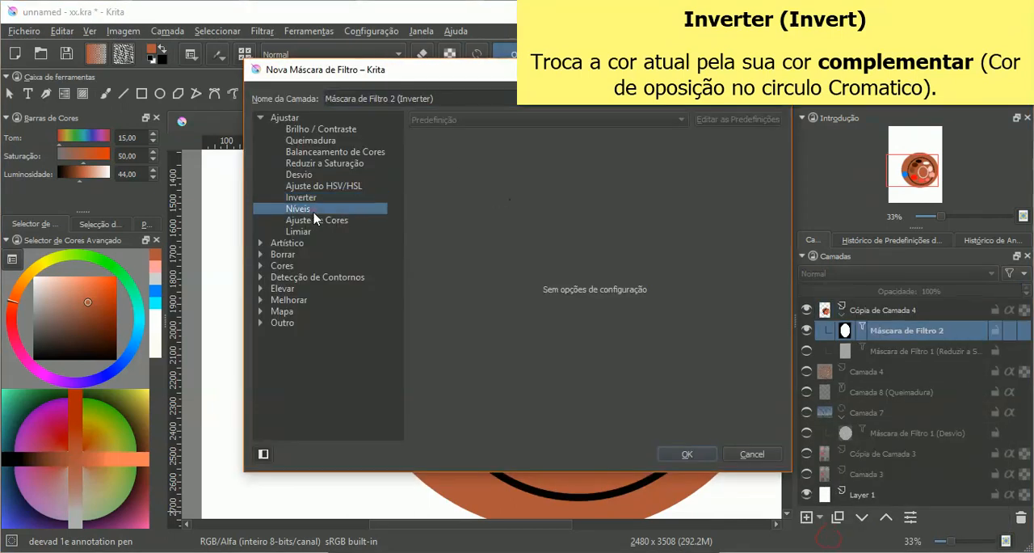
{"action": "left_click", "coordinate": [315, 197]}
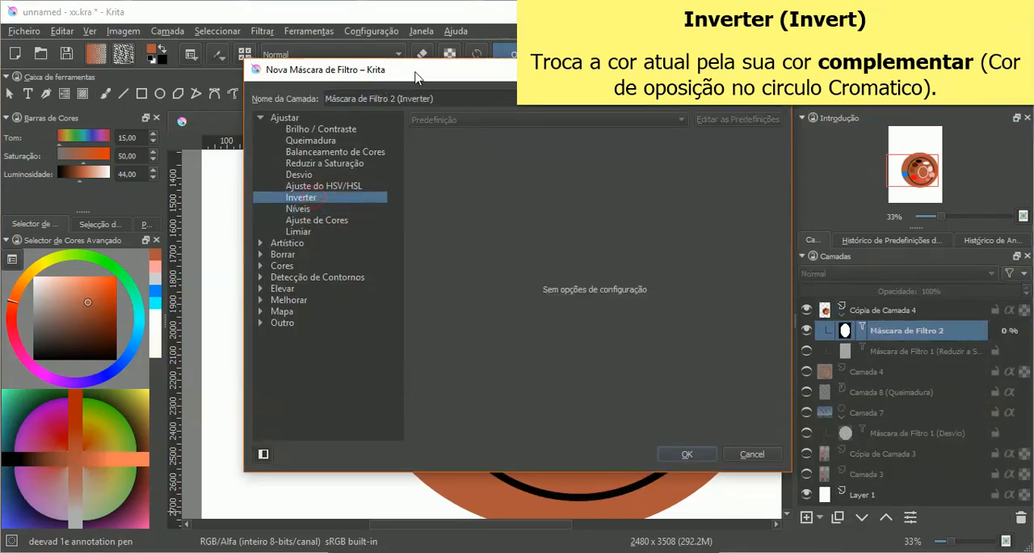
{"action": "left_click_drag", "start_coordinate": [417, 78], "coordinate": [24, 113]}
{"action": "left_click", "coordinate": [293, 488]}
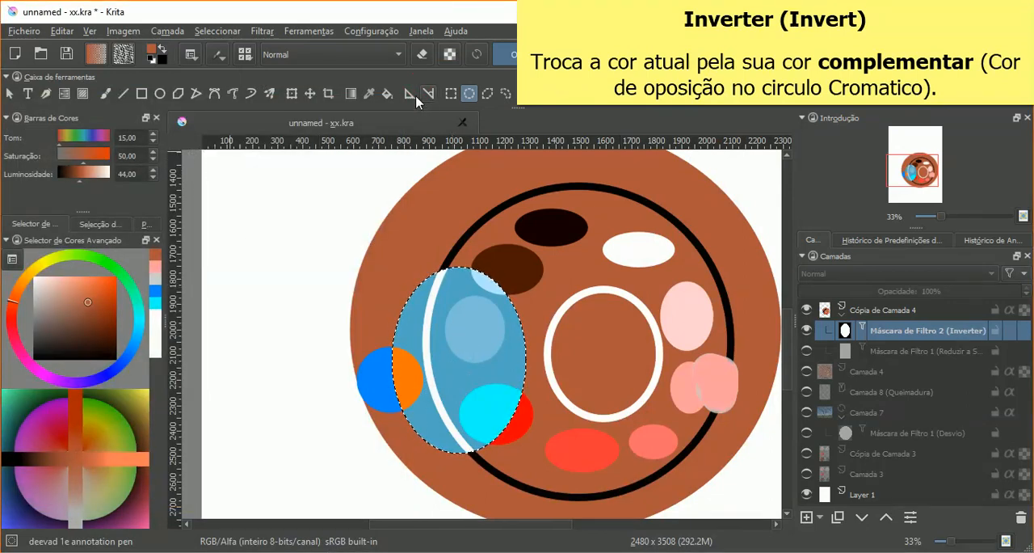
Step: Sample the circle's blue and inverted orange halves alternately to compare their hues, and toggle the Inverter mask's visibility
{"action": "left_click", "coordinate": [368, 93]}
{"action": "left_click", "coordinate": [379, 377]}
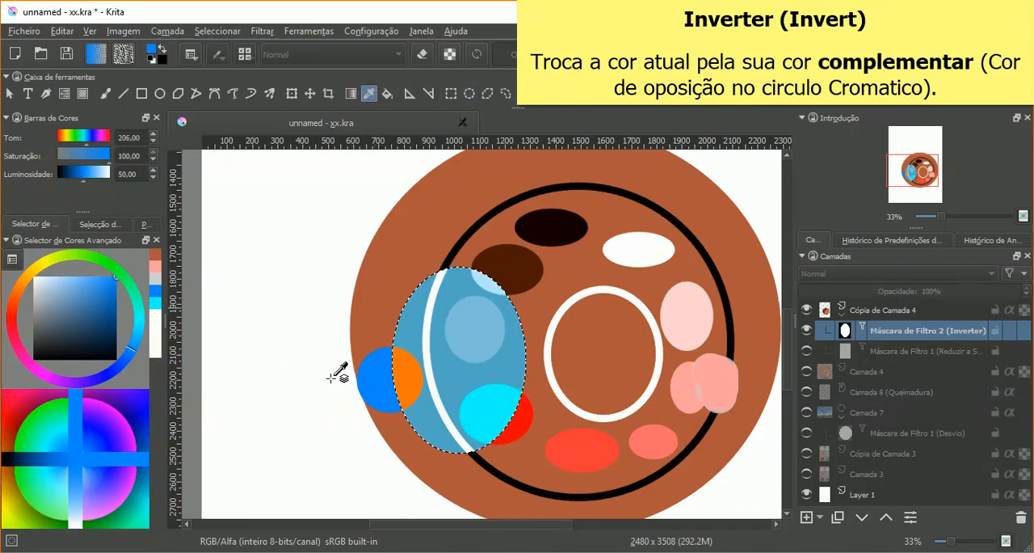
{"action": "left_click", "coordinate": [415, 382]}
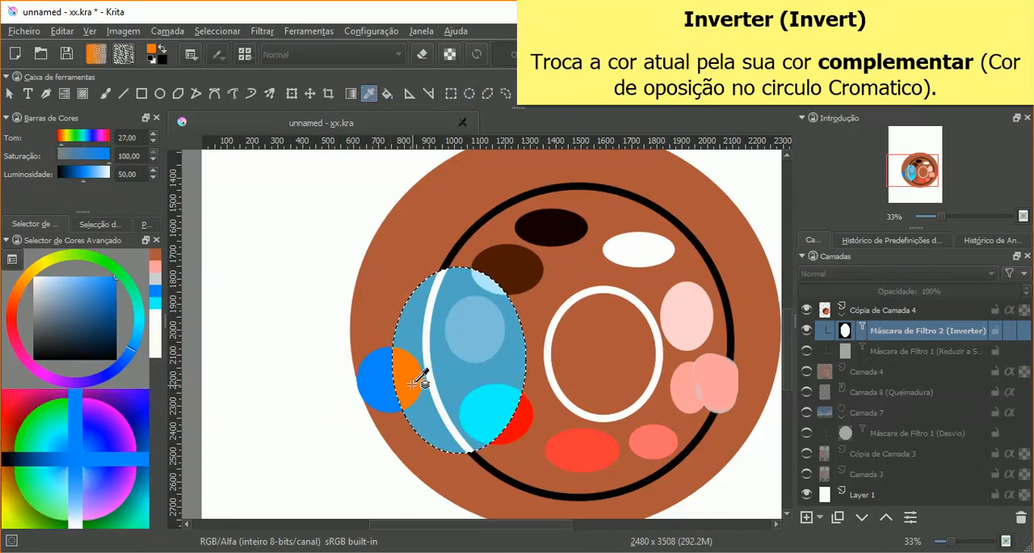
{"action": "left_click", "coordinate": [370, 371]}
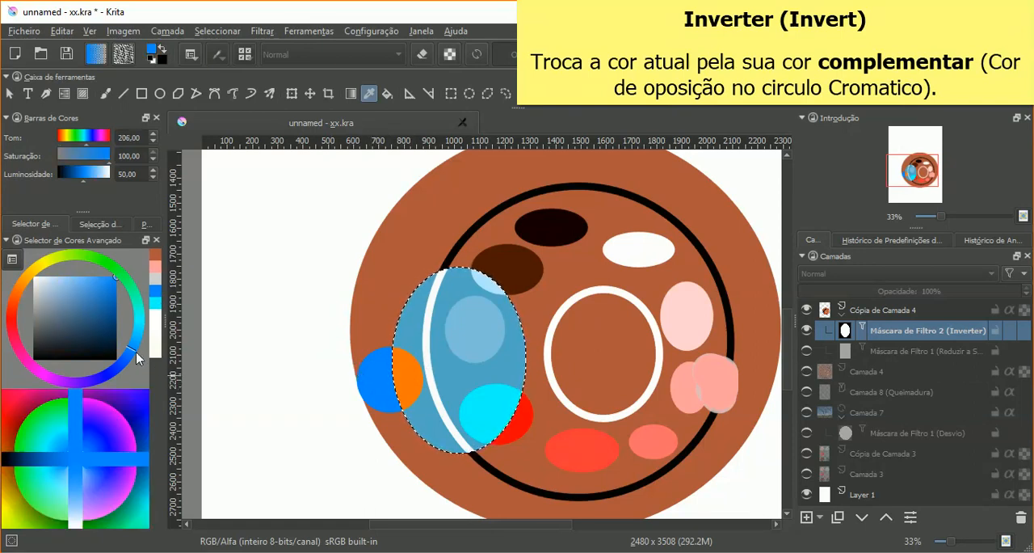
{"action": "left_click", "coordinate": [401, 374]}
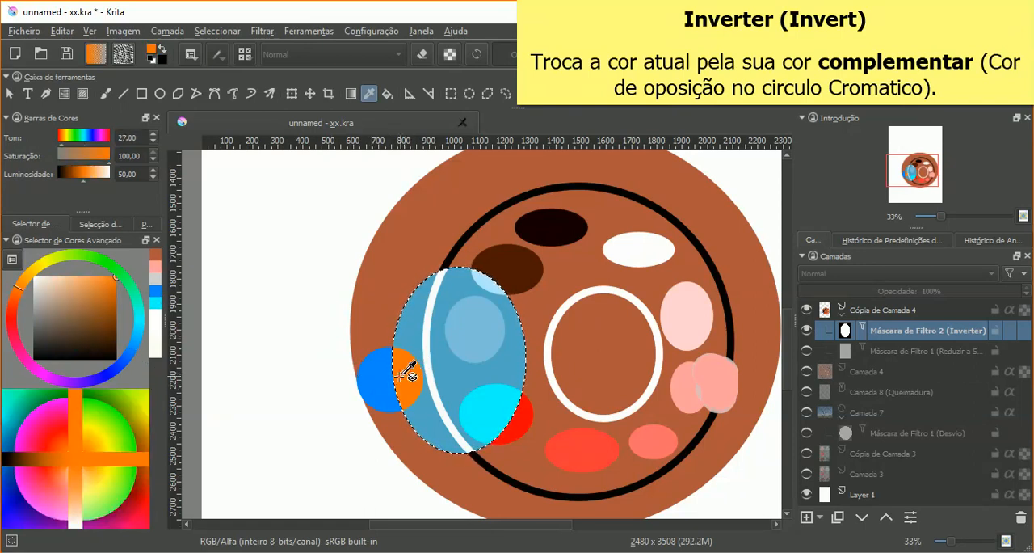
{"action": "left_click", "coordinate": [807, 330]}
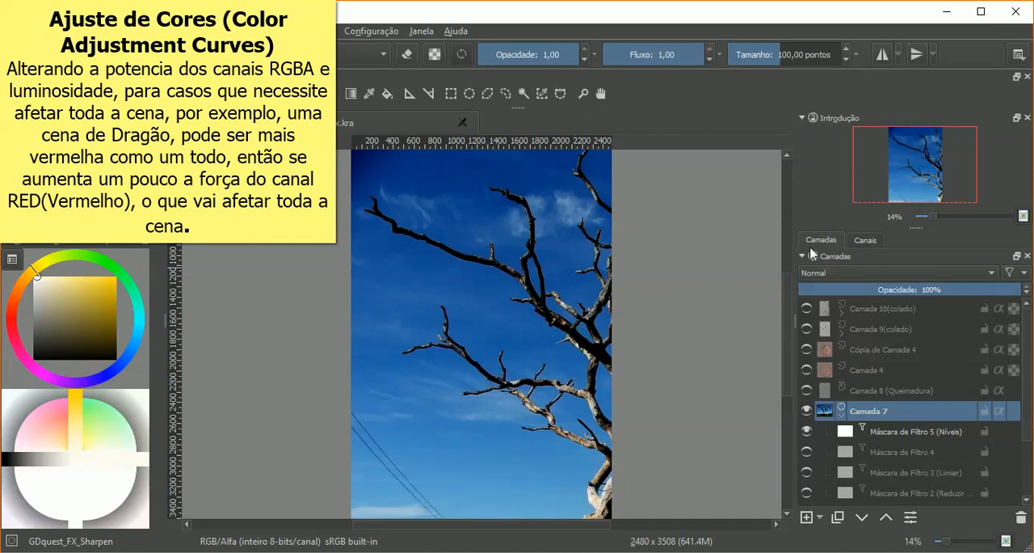
Step: Examine the tree photo's Vermelho, Verde, Azul and Alfa colour channels one by one
{"action": "left_click", "coordinate": [872, 242]}
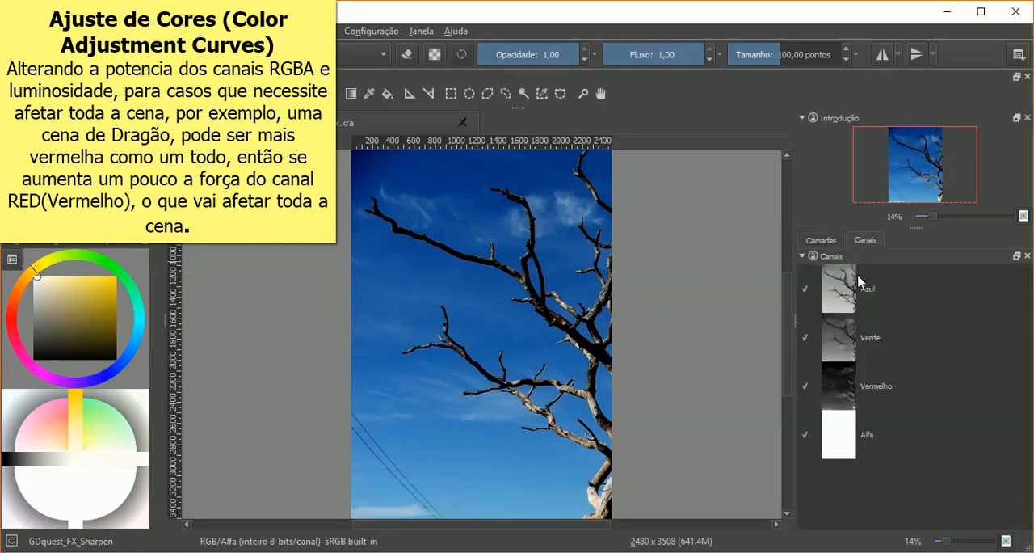
{"action": "left_click", "coordinate": [881, 390]}
{"action": "left_click", "coordinate": [883, 343]}
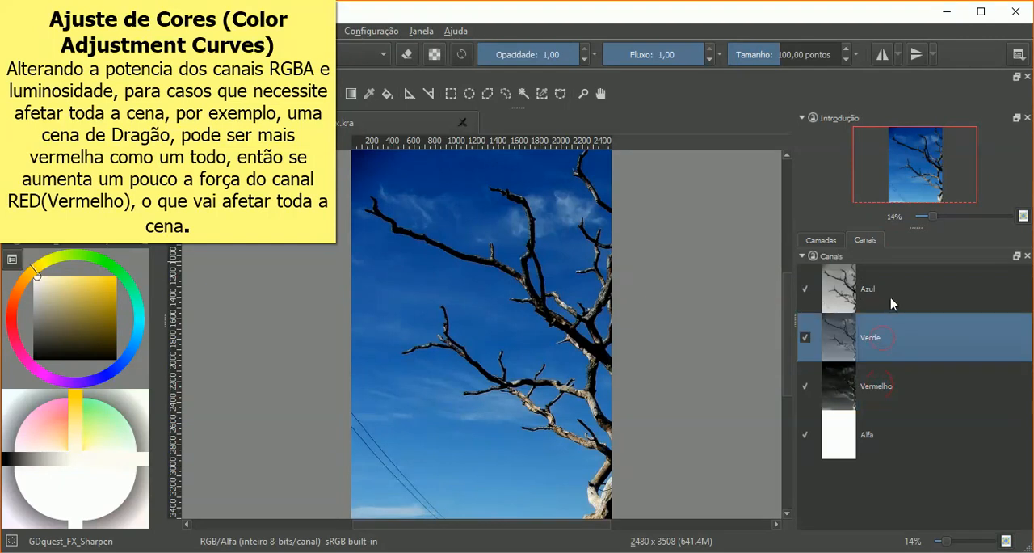
{"action": "left_click", "coordinate": [893, 303]}
{"action": "left_click", "coordinate": [885, 440]}
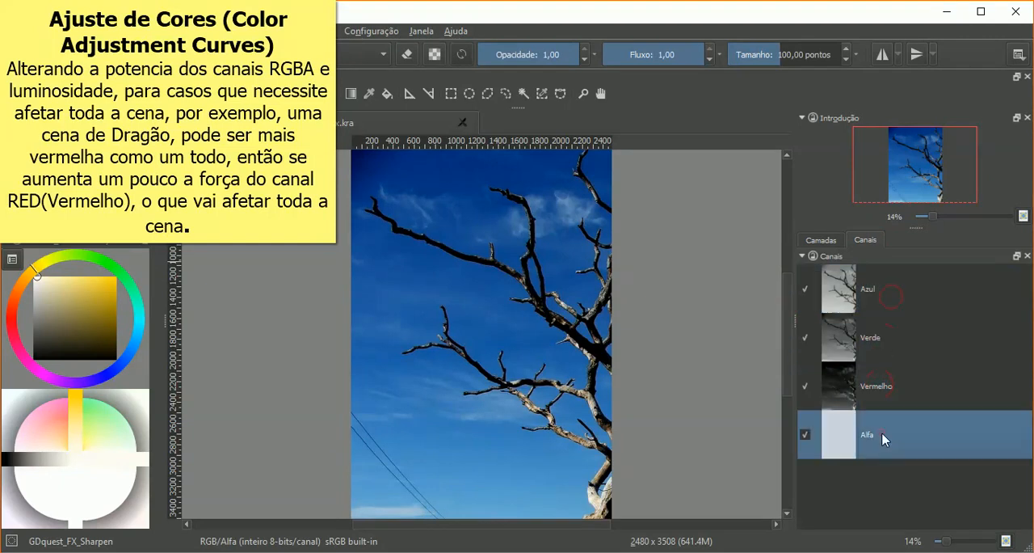
{"action": "left_click", "coordinate": [804, 435]}
{"action": "left_click", "coordinate": [805, 436]}
{"action": "left_click", "coordinate": [844, 394]}
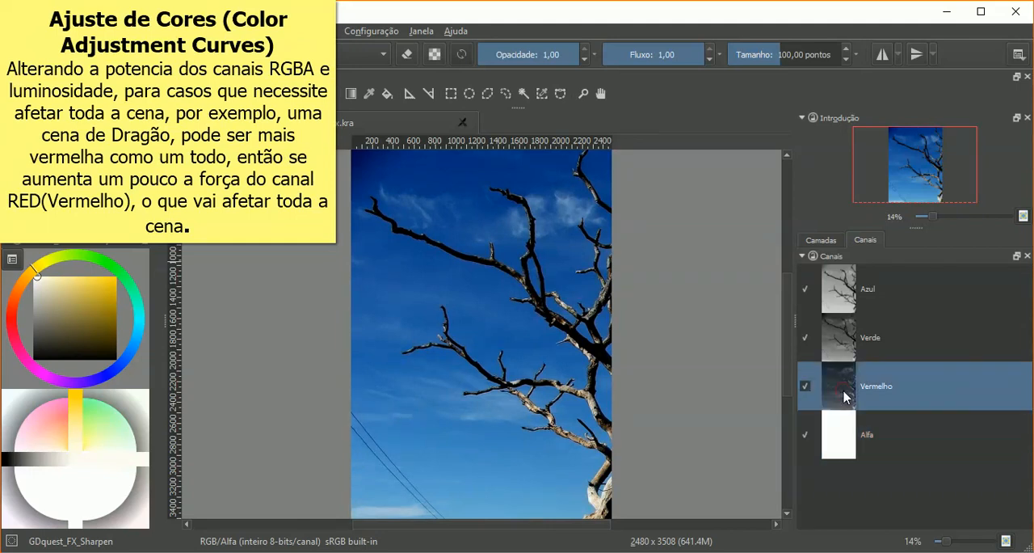
{"action": "left_click", "coordinate": [847, 346]}
{"action": "left_click", "coordinate": [847, 299]}
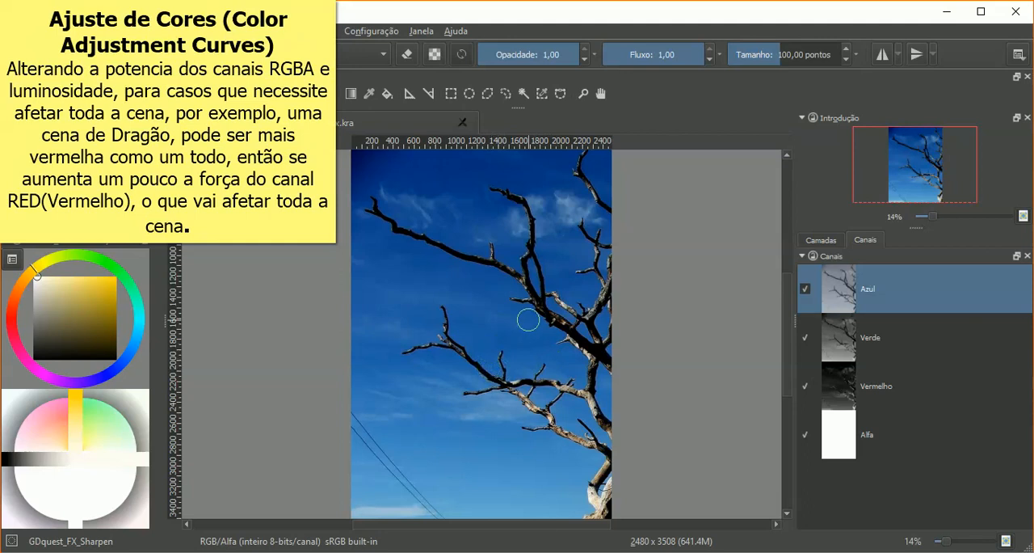
Step: Add a new paint layer above Camada 10(colado) and hide the Camada 7 tree photo
{"action": "left_click", "coordinate": [822, 239]}
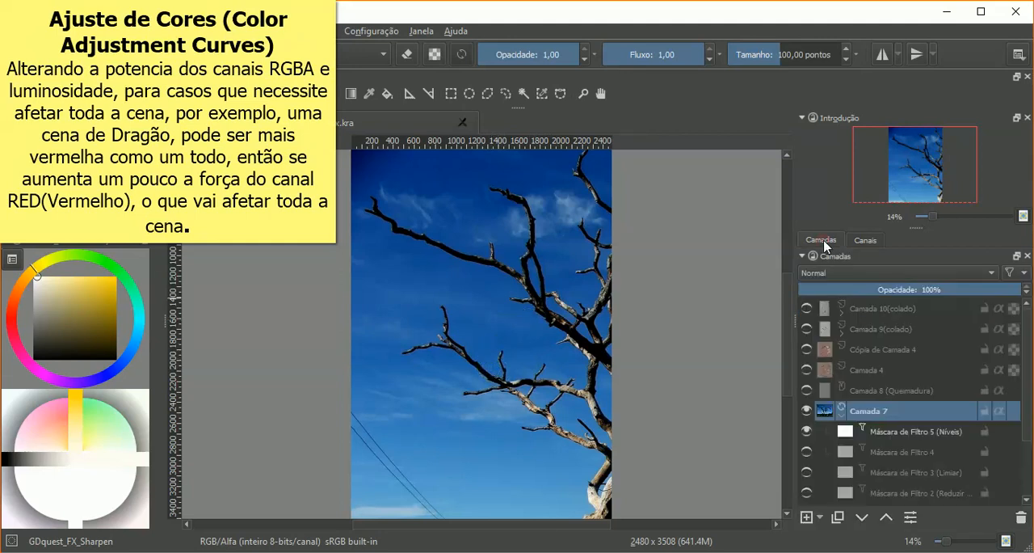
{"action": "left_click", "coordinate": [807, 349]}
{"action": "left_click", "coordinate": [806, 349]}
{"action": "left_click", "coordinate": [825, 310]}
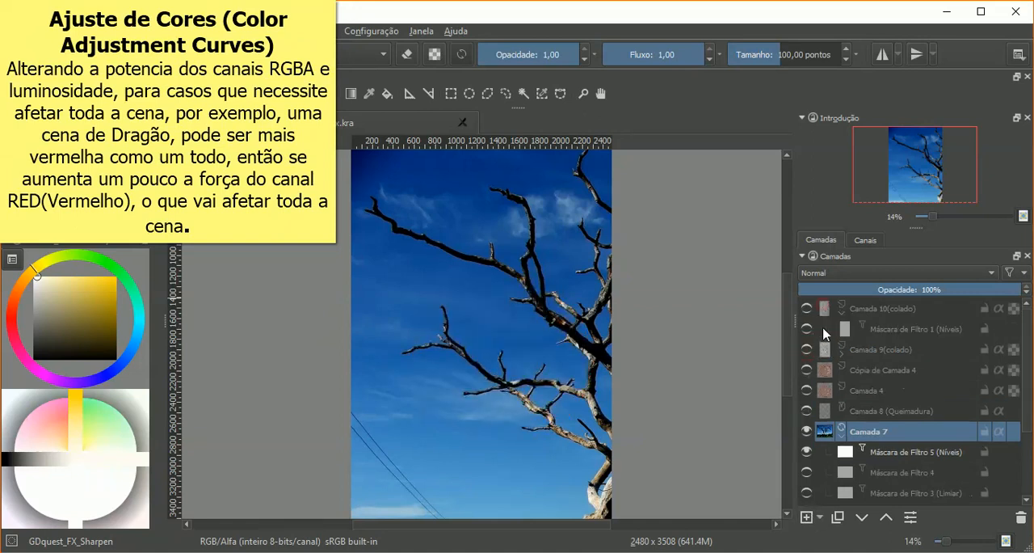
{"action": "left_click", "coordinate": [862, 310]}
{"action": "left_click", "coordinate": [807, 517]}
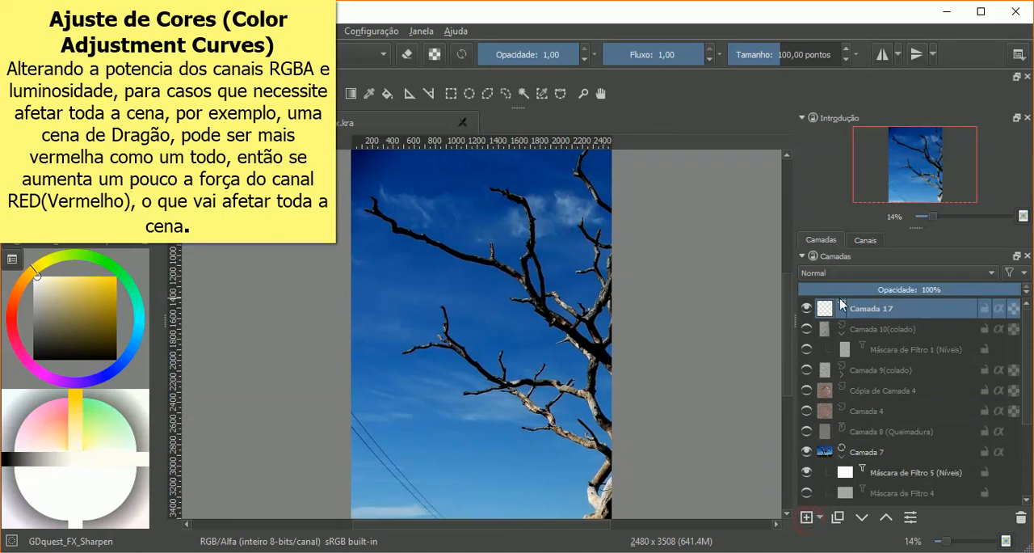
{"action": "left_click", "coordinate": [806, 452]}
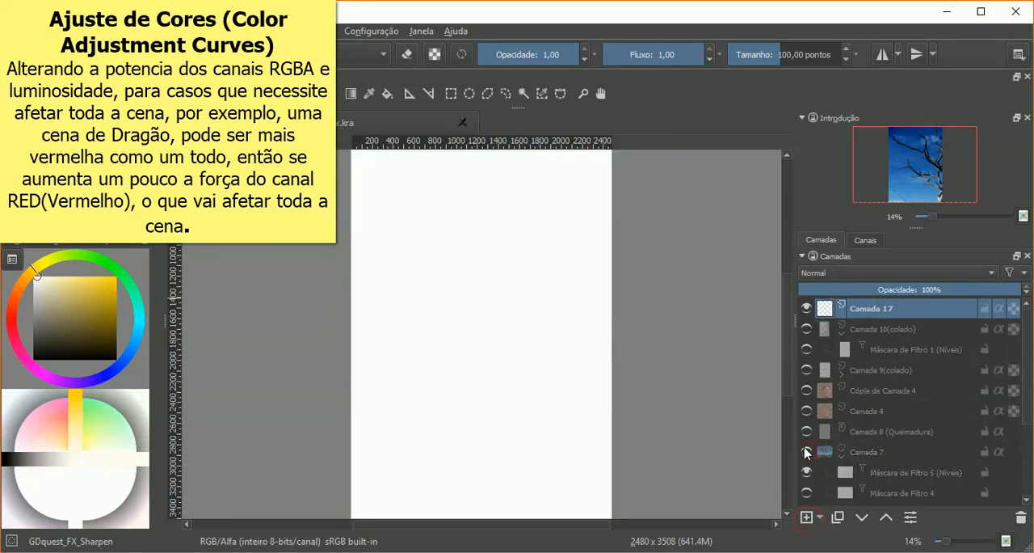
Step: Draw a filled bright green circle on the upper part of the blank Camada 17
{"action": "left_click", "coordinate": [82, 233]}
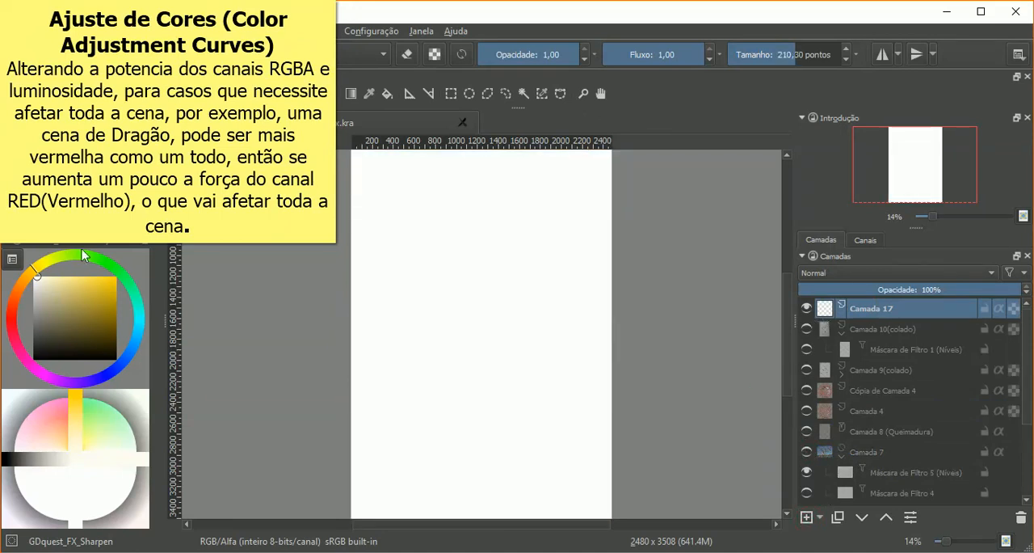
{"action": "mouse_move", "coordinate": [131, 284]}
{"action": "left_mouse_down"}
{"action": "mouse_move", "coordinate": [117, 270]}
{"action": "mouse_move", "coordinate": [114, 280]}
{"action": "mouse_move", "coordinate": [126, 276]}
{"action": "left_mouse_up"}
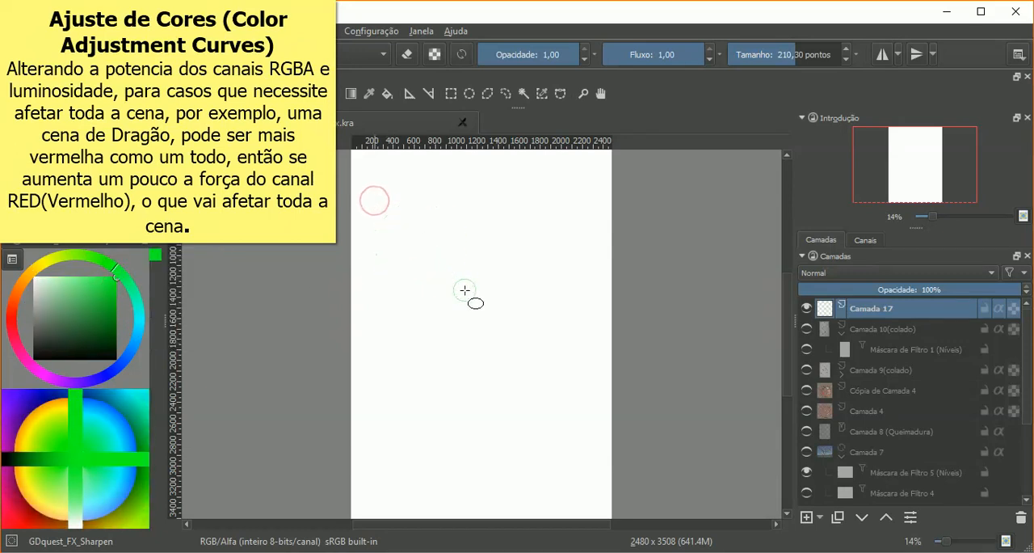
{"action": "left_click_drag", "start_coordinate": [465, 290], "coordinate": [445, 291]}
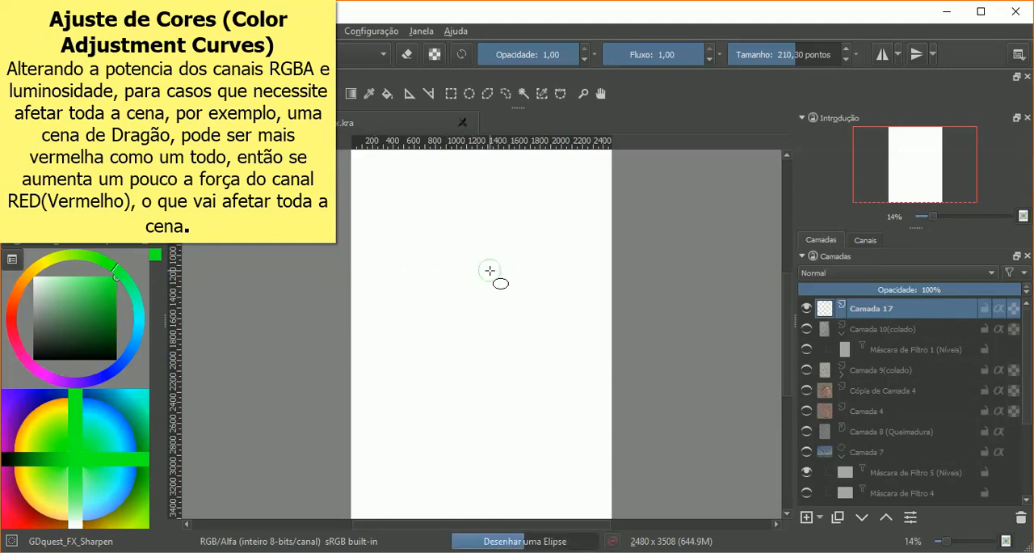
Step: Show all brush presets and choose the deevad 1e annotation pen
{"action": "right_click", "coordinate": [473, 261]}
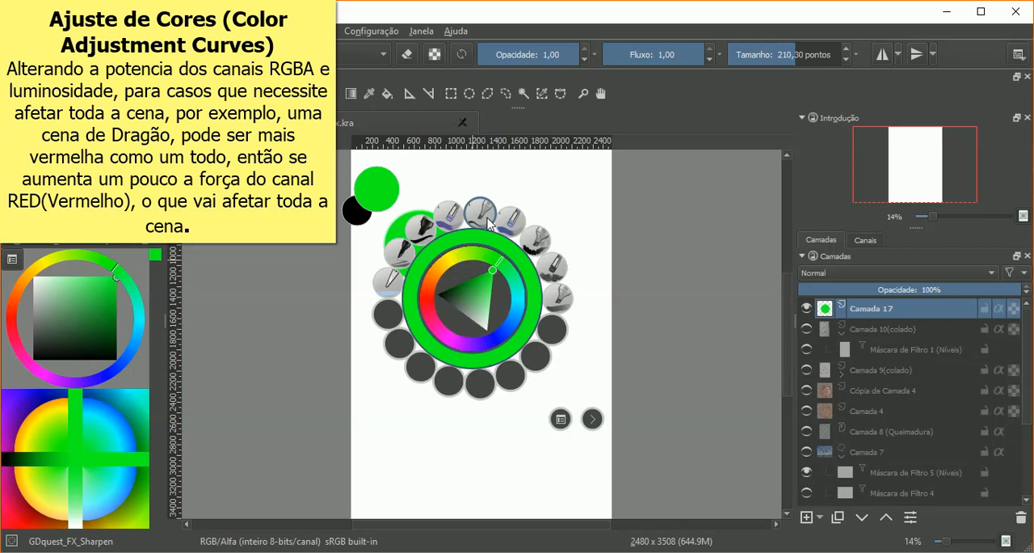
{"action": "left_click", "coordinate": [245, 54]}
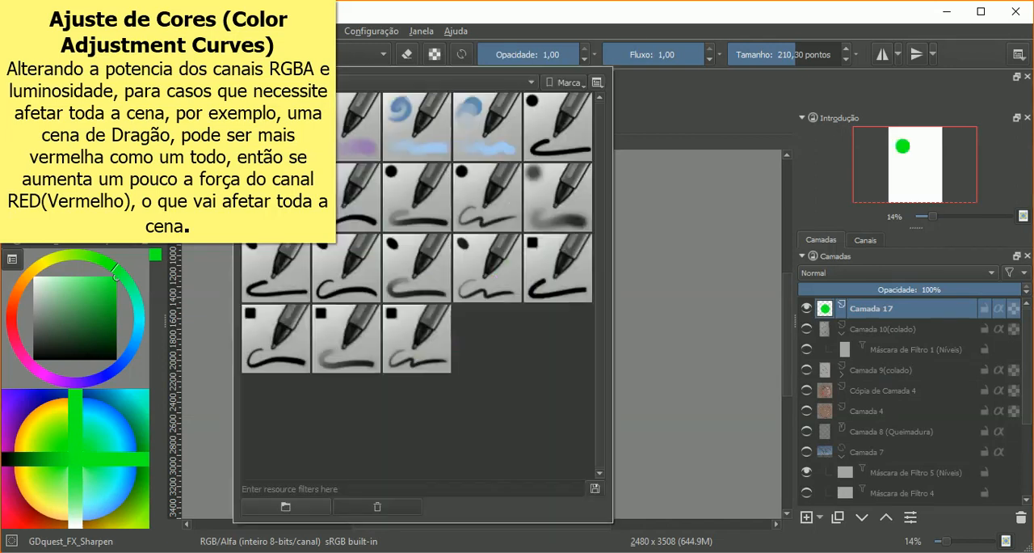
{"action": "left_click", "coordinate": [311, 83]}
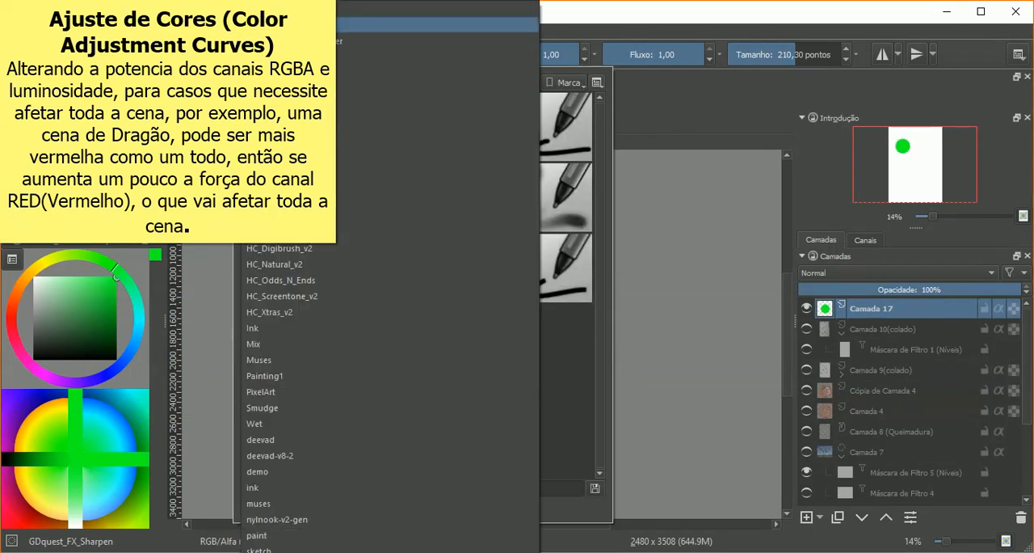
{"action": "left_click", "coordinate": [315, 8]}
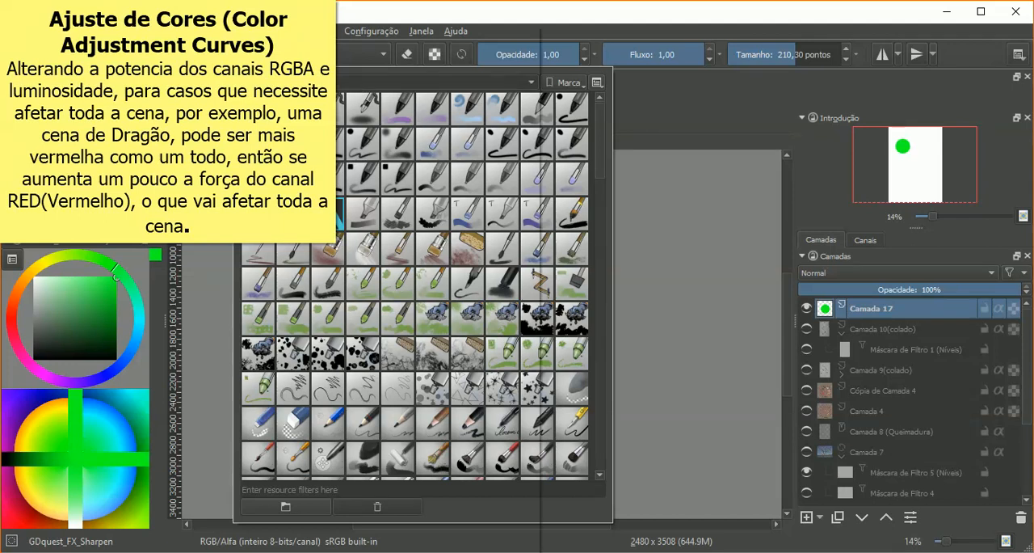
{"action": "left_click", "coordinate": [404, 81]}
{"action": "left_click", "coordinate": [331, 478]}
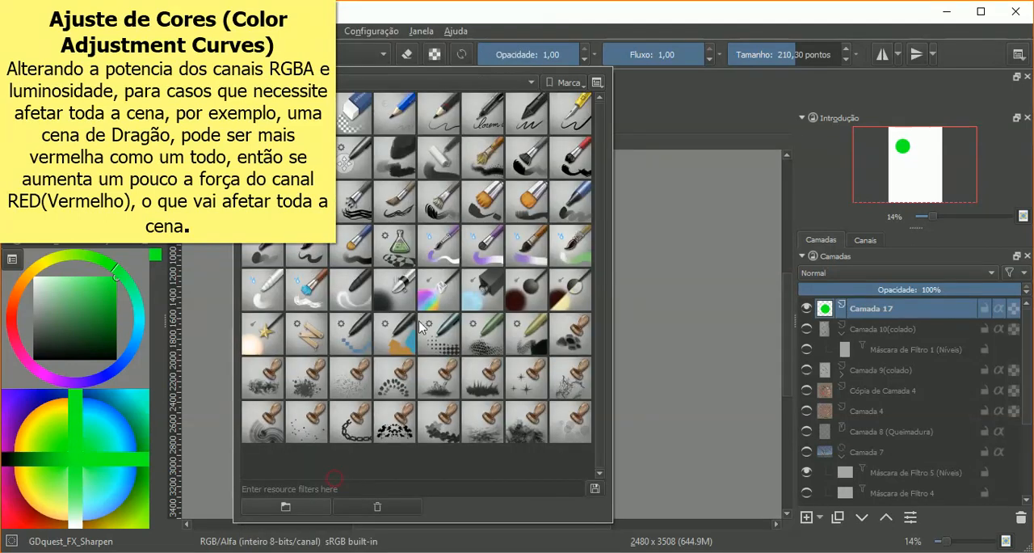
{"action": "left_click", "coordinate": [478, 115]}
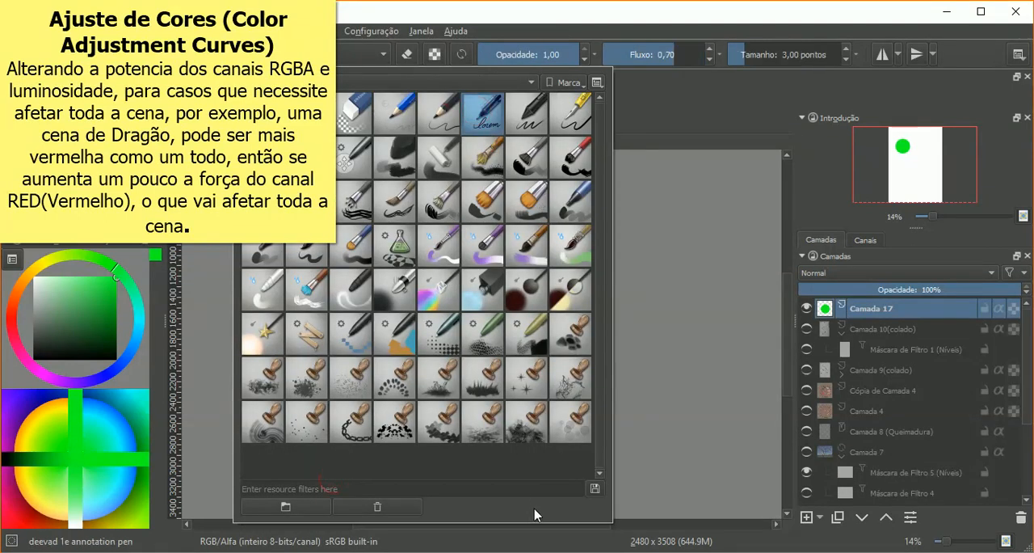
{"action": "left_click", "coordinate": [619, 338]}
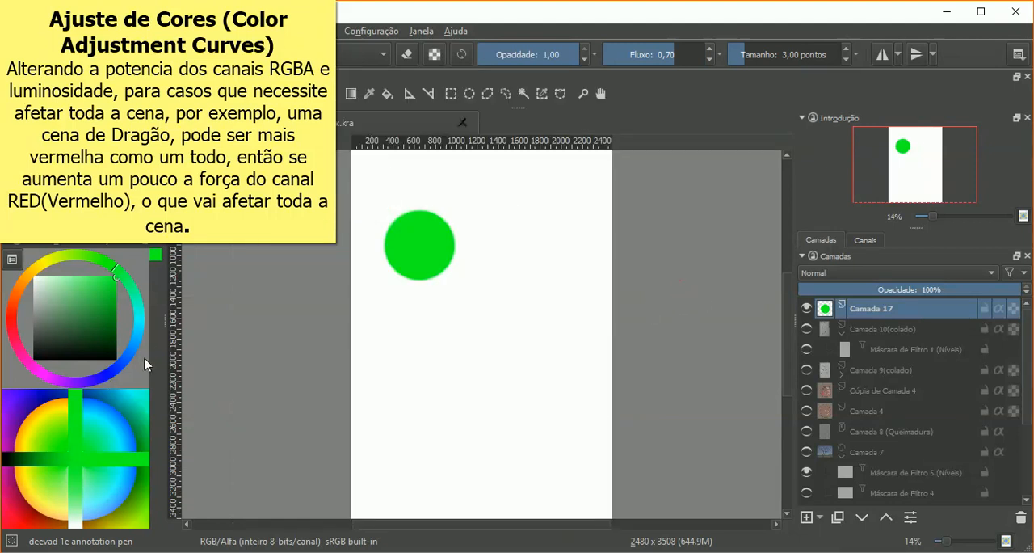
Step: Draw a filled blue ellipse to the right of the green circle and a filled red one lower, between the two
{"action": "left_click_drag", "start_coordinate": [136, 349], "coordinate": [126, 369]}
{"action": "left_click", "coordinate": [501, 220]}
{"action": "left_click_drag", "start_coordinate": [574, 313], "coordinate": [575, 313]}
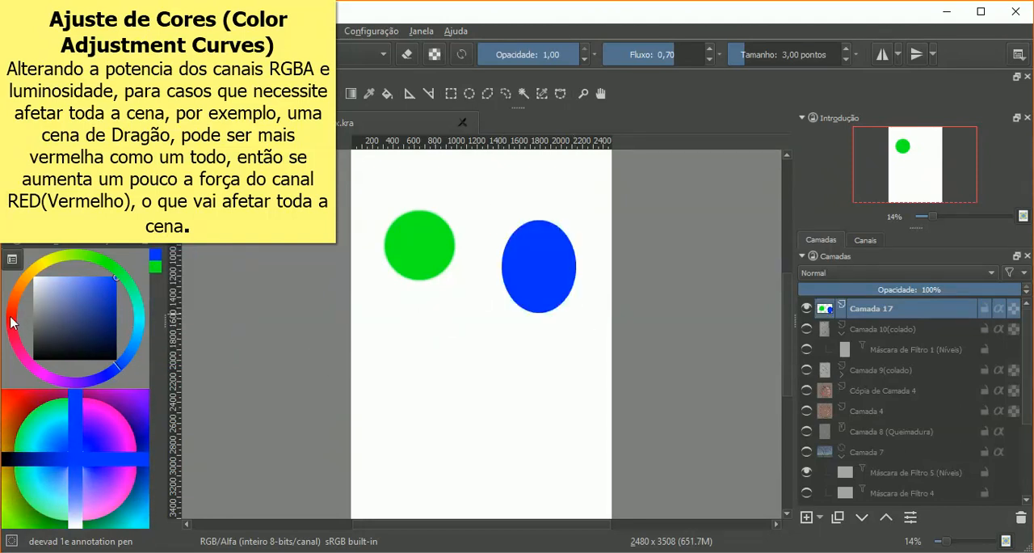
{"action": "left_click", "coordinate": [12, 315]}
{"action": "left_click_drag", "start_coordinate": [440, 316], "coordinate": [505, 390]}
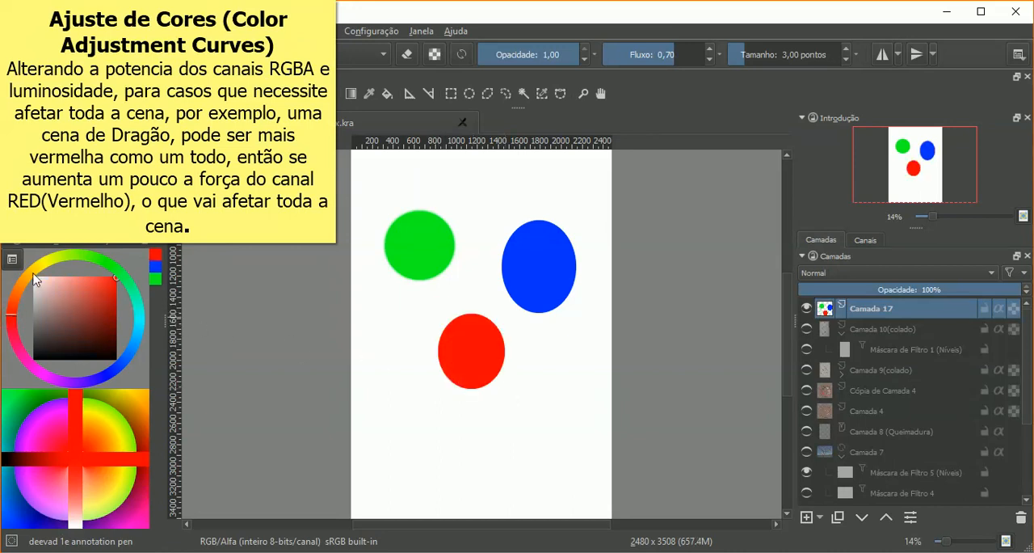
Step: Draw a filled yellow ellipse near the page's lower left and a filled magenta ellipse to its right
{"action": "left_click", "coordinate": [45, 273]}
{"action": "left_click_drag", "start_coordinate": [45, 274], "coordinate": [42, 261]}
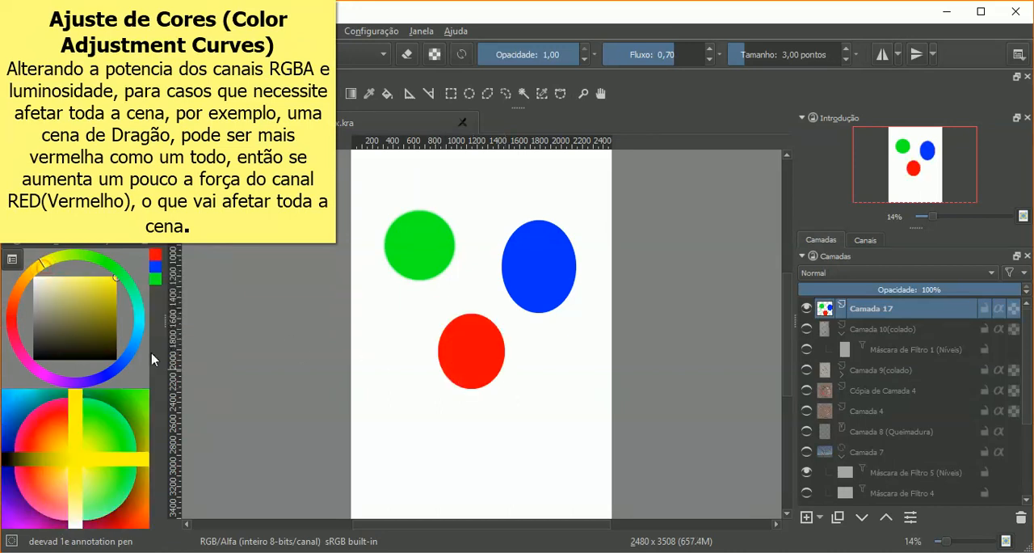
{"action": "left_click_drag", "start_coordinate": [374, 420], "coordinate": [458, 489]}
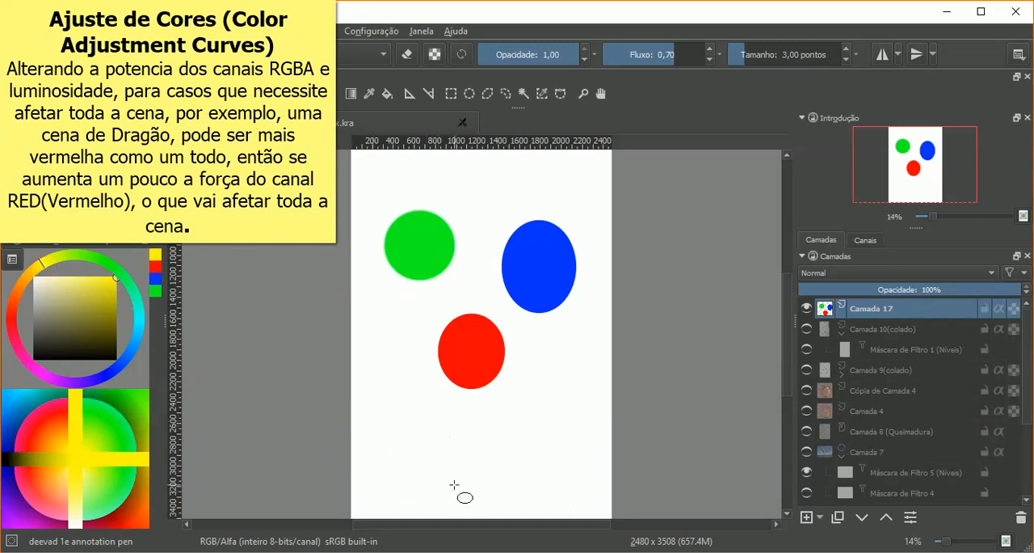
{"action": "left_click", "coordinate": [42, 370]}
{"action": "left_click_drag", "start_coordinate": [42, 370], "coordinate": [39, 370]}
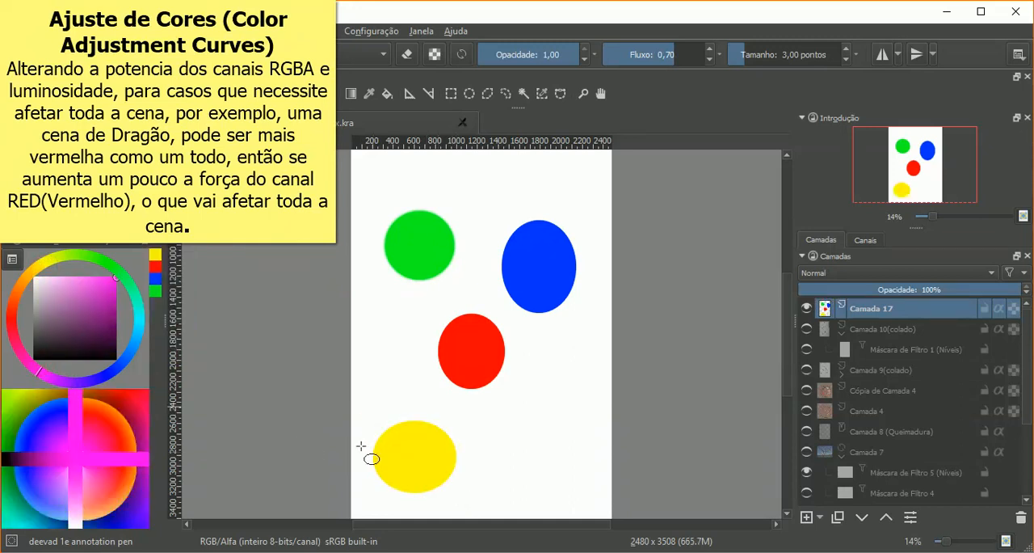
{"action": "left_click_drag", "start_coordinate": [481, 435], "coordinate": [554, 489]}
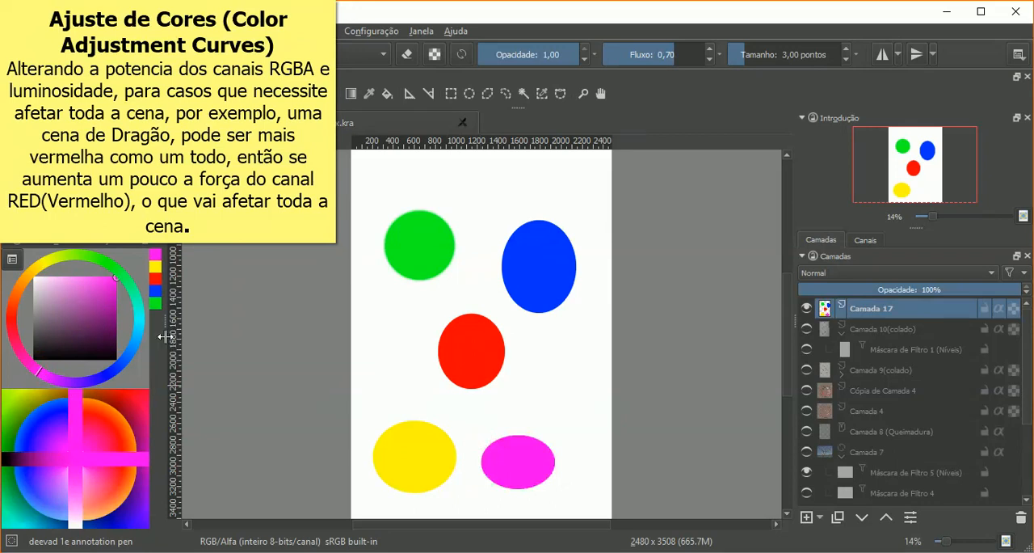
Step: Draw a filled cyan ellipse above and to the right of the magenta one
{"action": "left_click", "coordinate": [139, 340]}
{"action": "left_click_drag", "start_coordinate": [139, 340], "coordinate": [137, 321]}
{"action": "left_click_drag", "start_coordinate": [547, 387], "coordinate": [599, 455]}
Step: Examine the coloured ellipses with the Azul channel and with the Verde channel switched off, restoring each one
{"action": "left_click", "coordinate": [865, 239]}
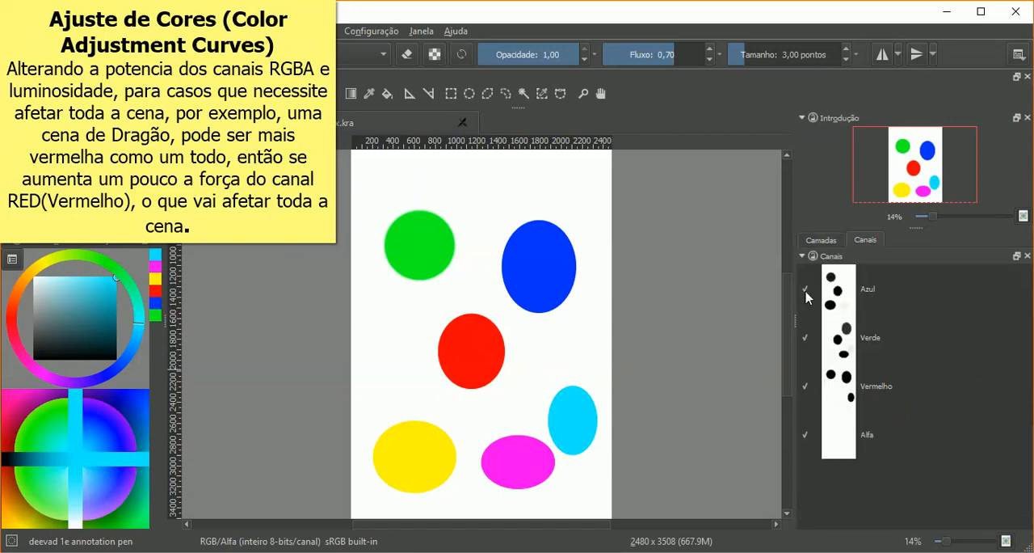
{"action": "left_click", "coordinate": [805, 288]}
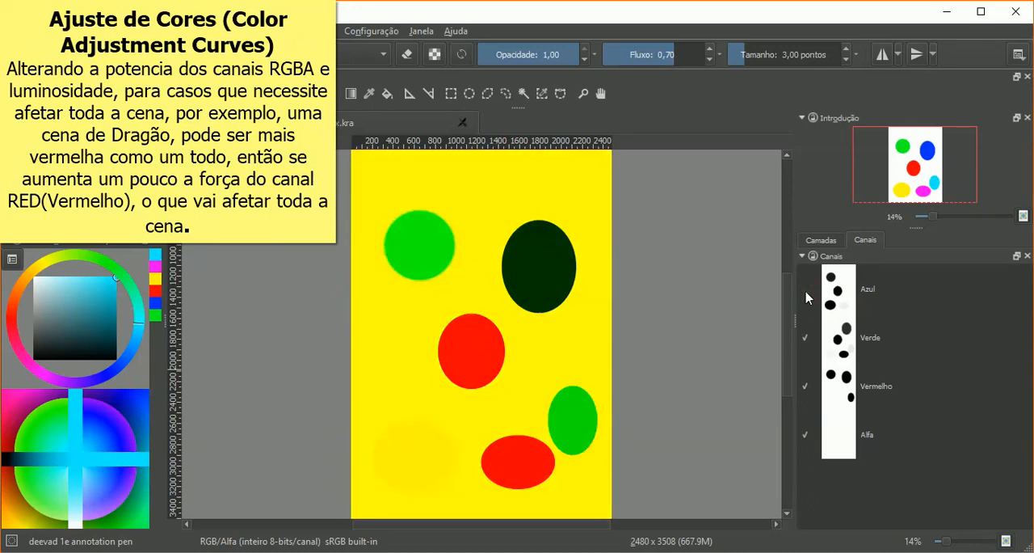
{"action": "left_click", "coordinate": [805, 290]}
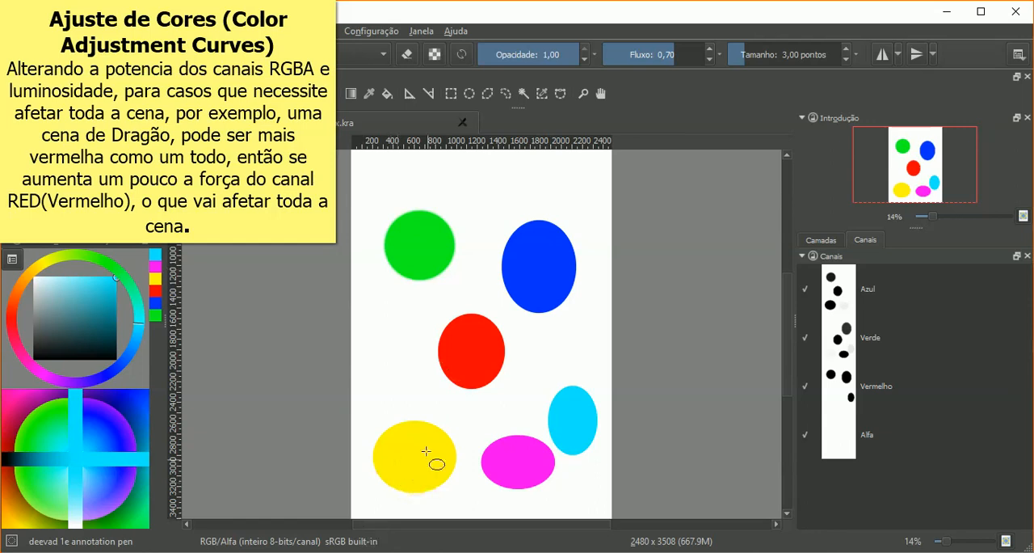
{"action": "left_click", "coordinate": [804, 290]}
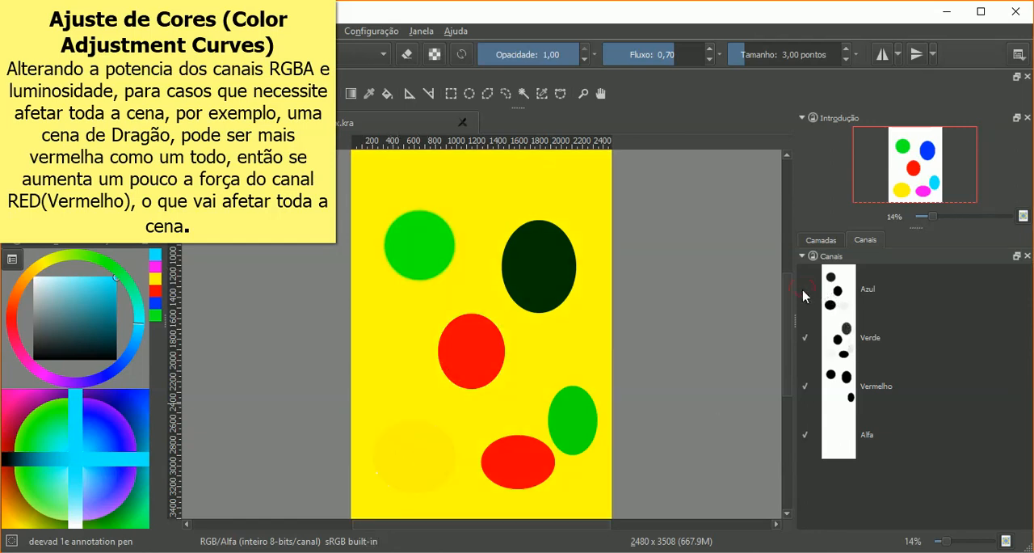
{"action": "left_click", "coordinate": [805, 290]}
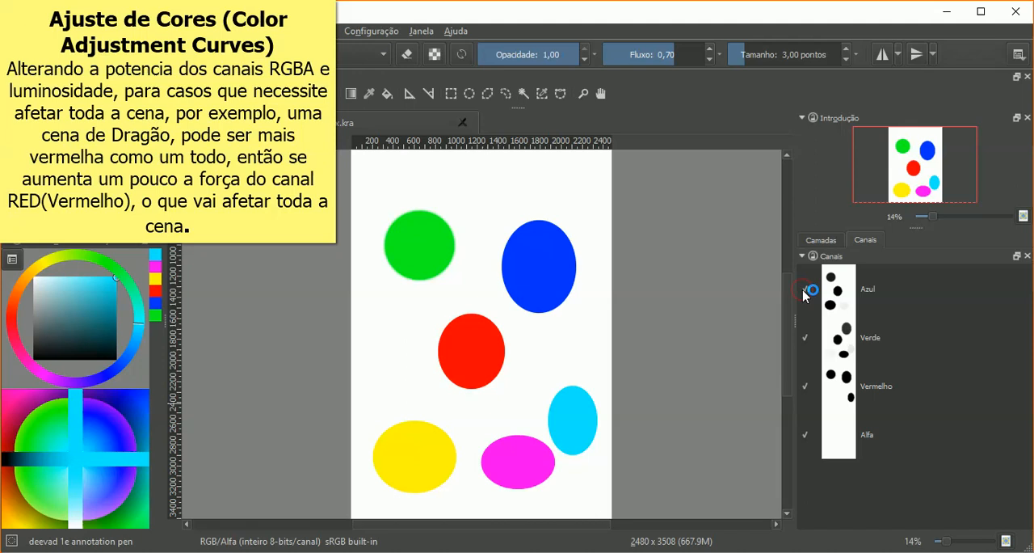
{"action": "left_click", "coordinate": [806, 339]}
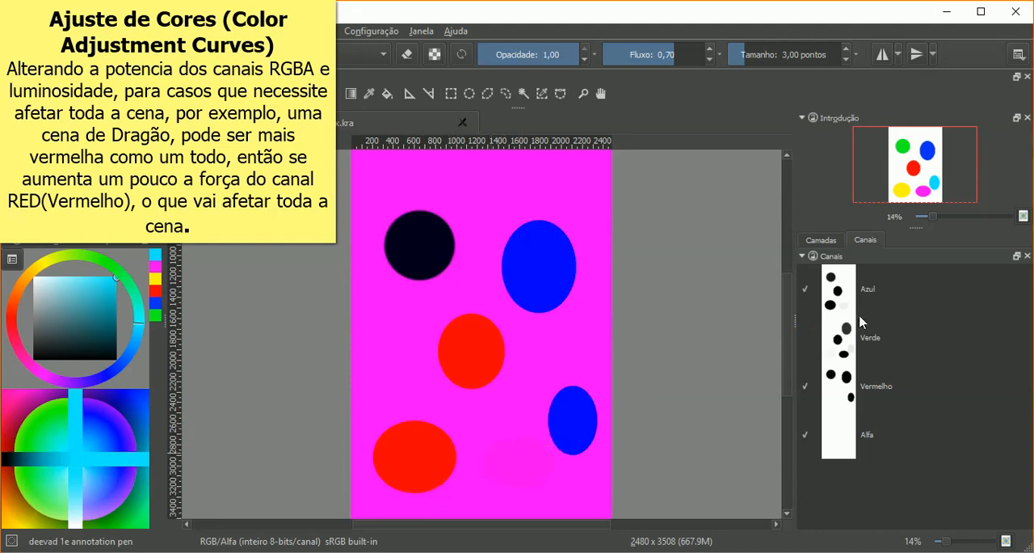
{"action": "left_click", "coordinate": [806, 337]}
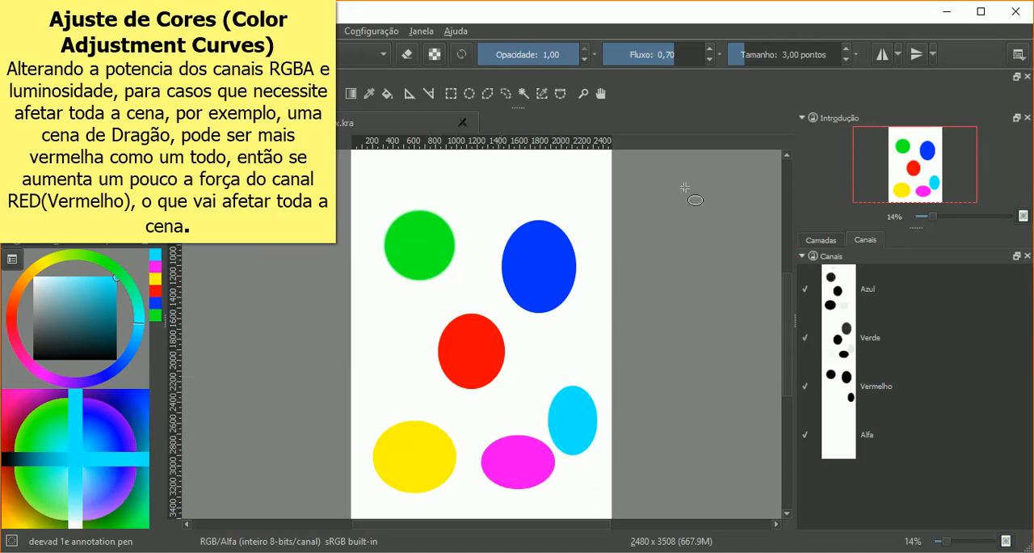
Step: Examine the coloured ellipses with the Vermelho channel switched off and restore it
{"action": "left_click", "coordinate": [813, 243]}
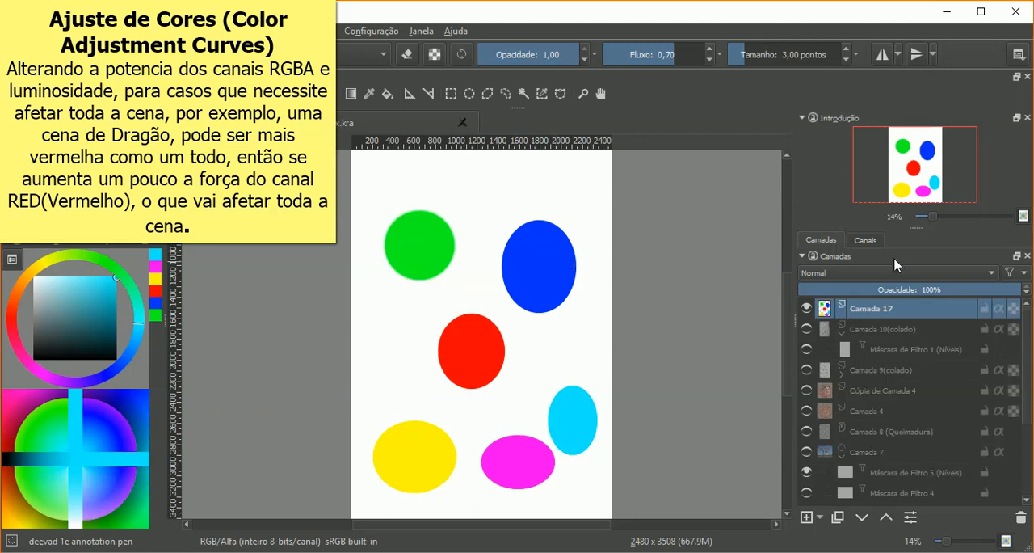
{"action": "left_click", "coordinate": [861, 240]}
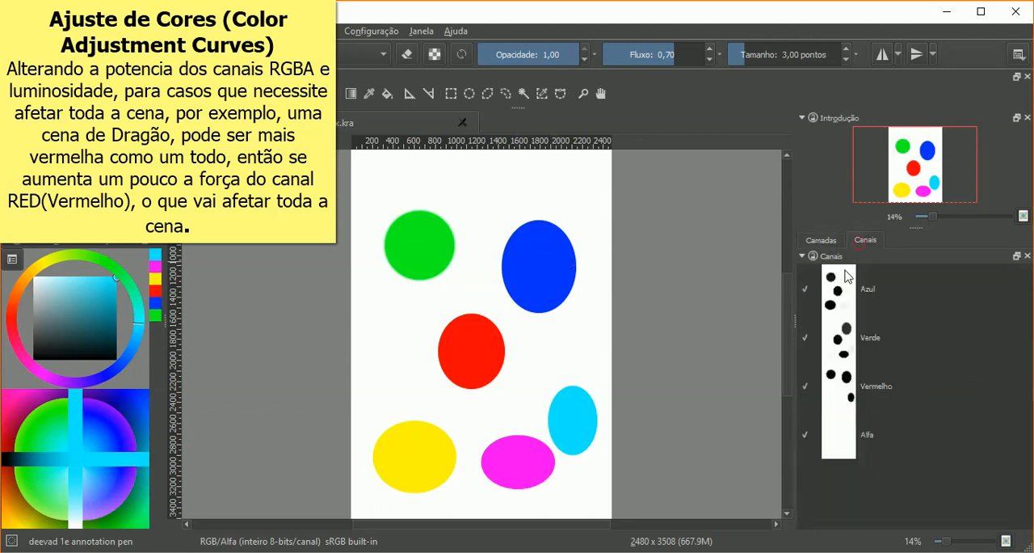
{"action": "left_click", "coordinate": [806, 387]}
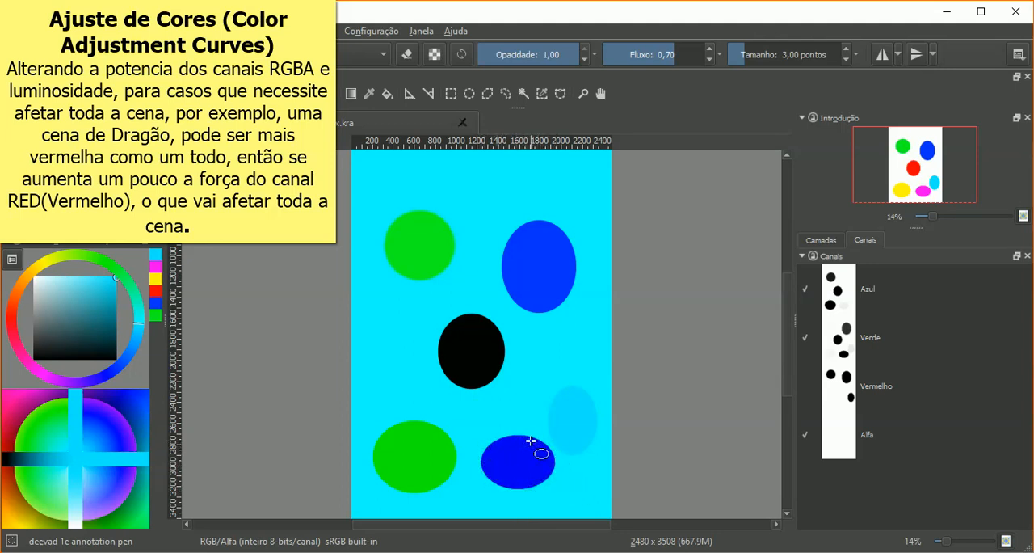
{"action": "left_click", "coordinate": [804, 387]}
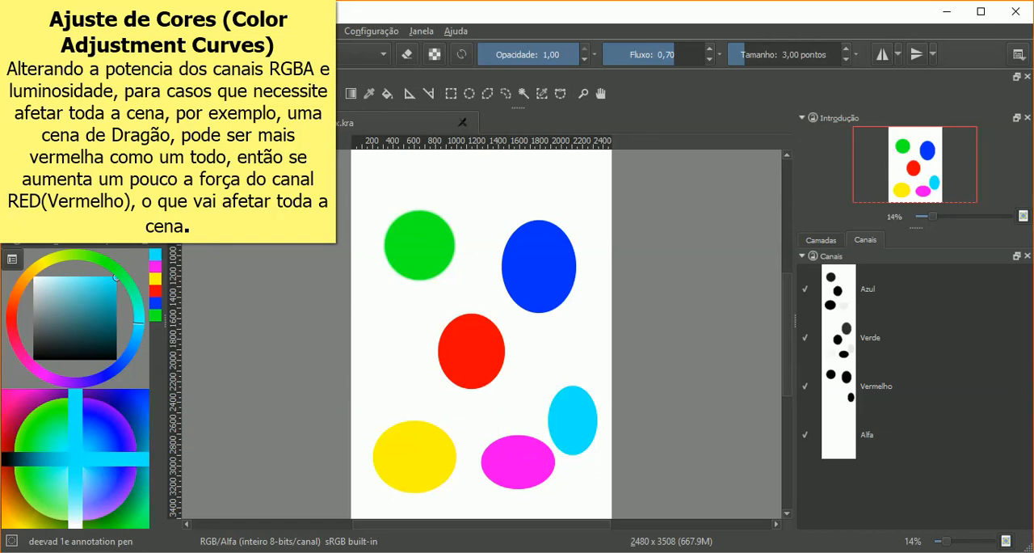
Step: Add a new paint layer above Camada 17 and return to the channel list
{"action": "left_click", "coordinate": [811, 241]}
{"action": "left_click", "coordinate": [810, 519]}
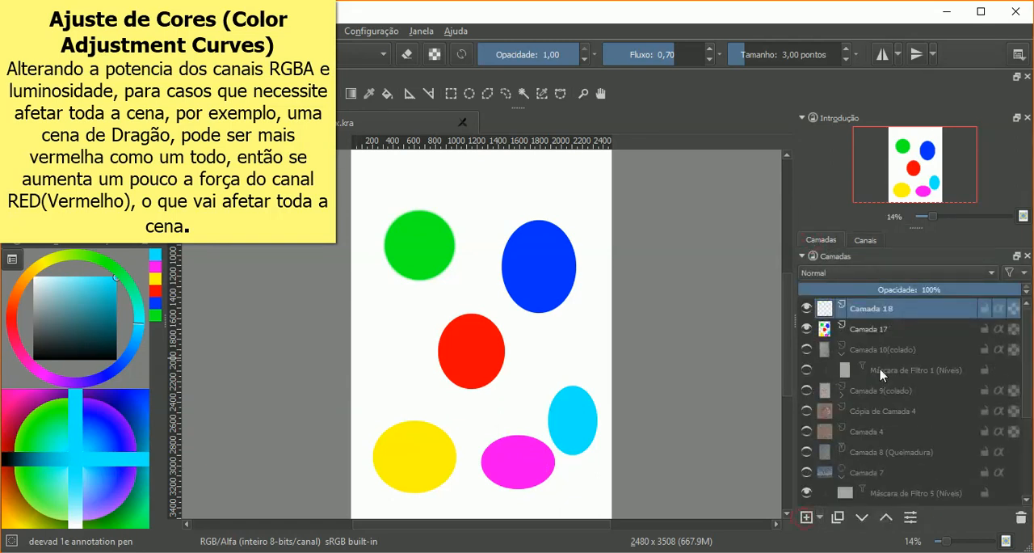
{"action": "left_click", "coordinate": [865, 240]}
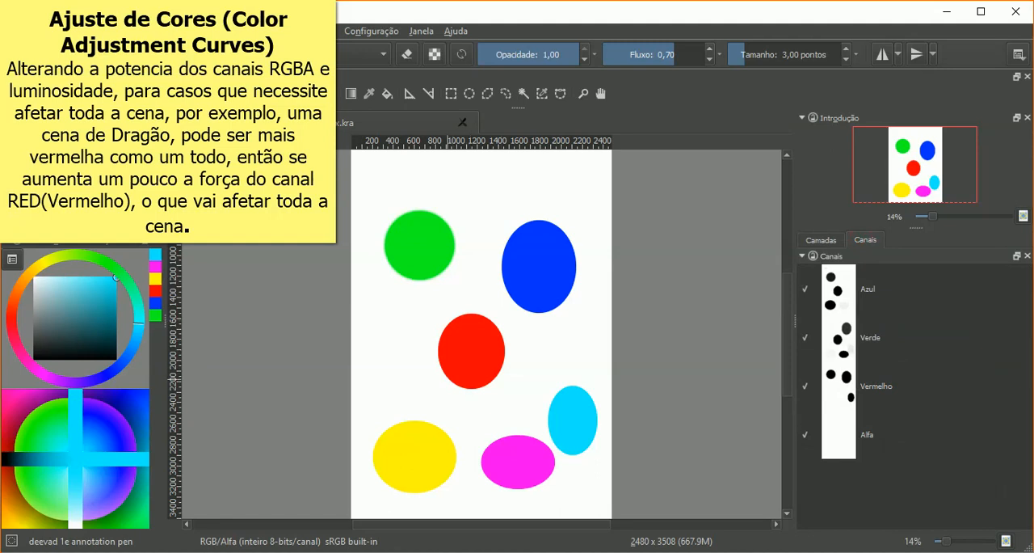
Step: Paint black strokes from the blue and red ellipses down to the magenta one with a 73,51-point brush
{"action": "left_click_drag", "start_coordinate": [747, 57], "coordinate": [774, 57]}
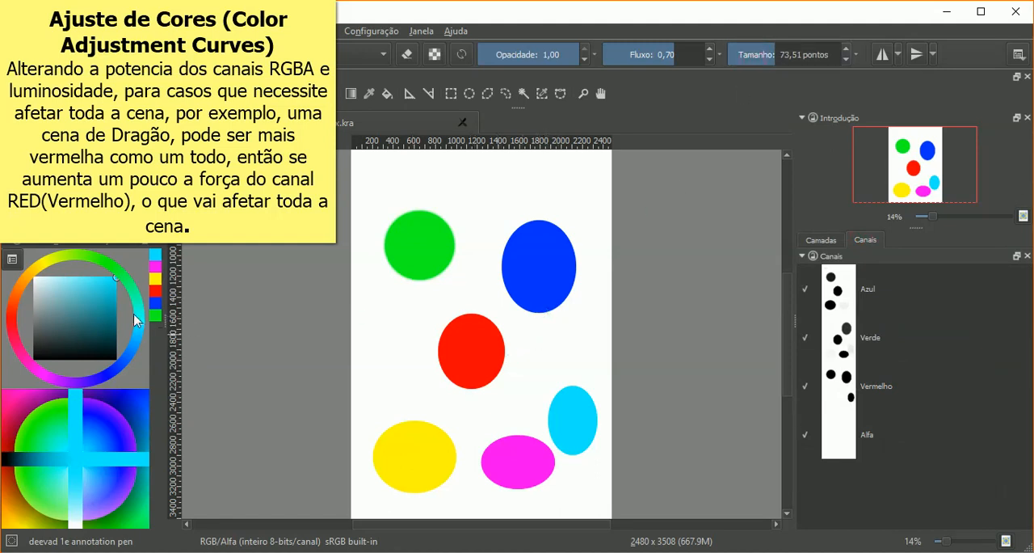
{"action": "left_click_drag", "start_coordinate": [79, 326], "coordinate": [24, 360]}
{"action": "left_click_drag", "start_coordinate": [545, 309], "coordinate": [518, 437]}
{"action": "left_click_drag", "start_coordinate": [478, 391], "coordinate": [505, 439]}
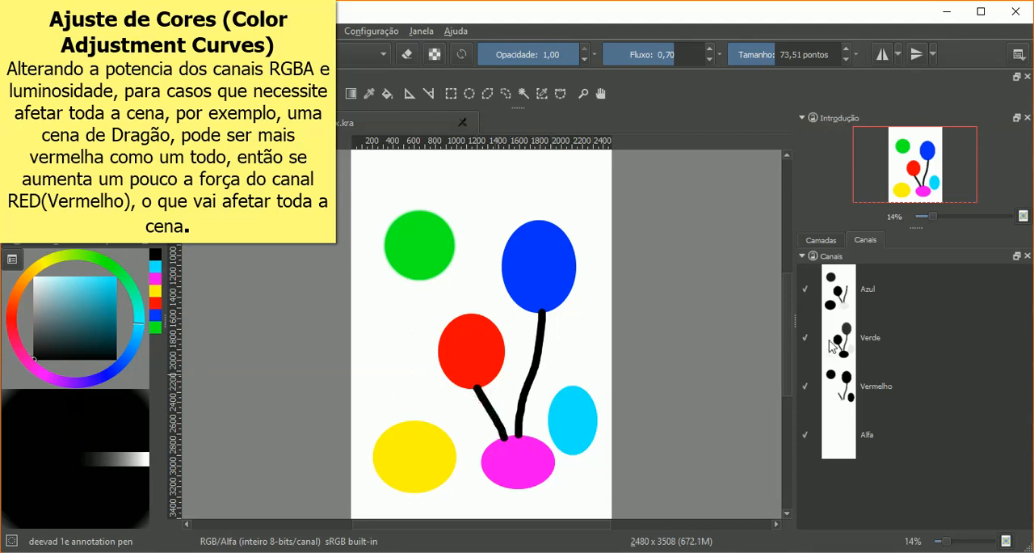
Step: Compare the black strokes with the ellipses by switching the Vermelho, Verde and Azul channels off and on one by one
{"action": "left_click", "coordinate": [805, 387]}
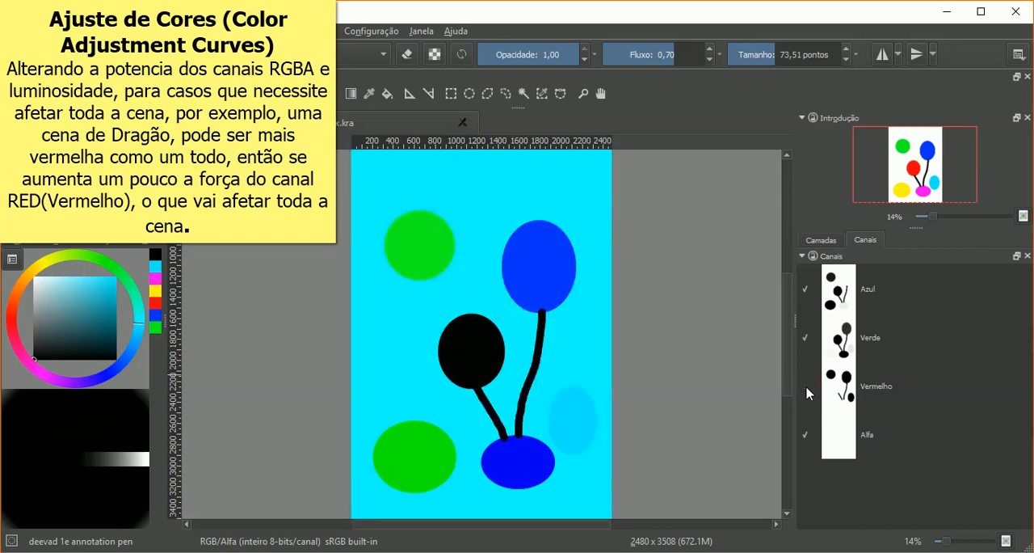
{"action": "left_click", "coordinate": [806, 389]}
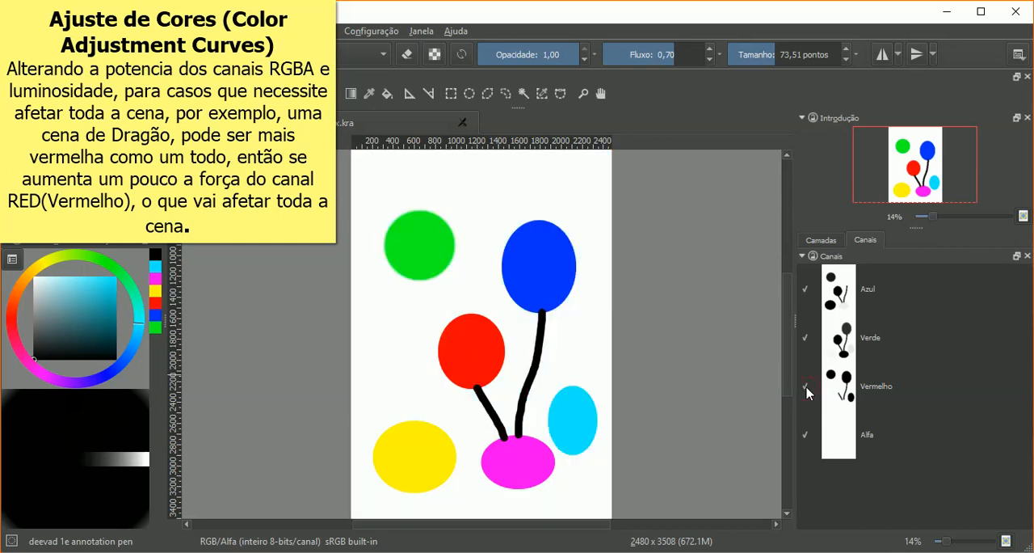
{"action": "left_click", "coordinate": [805, 337]}
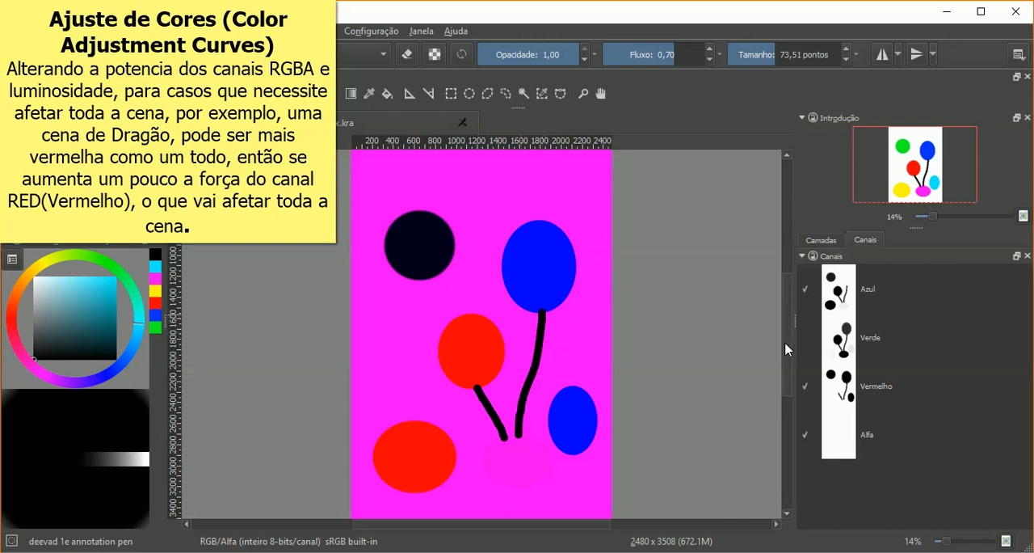
{"action": "left_click", "coordinate": [806, 340]}
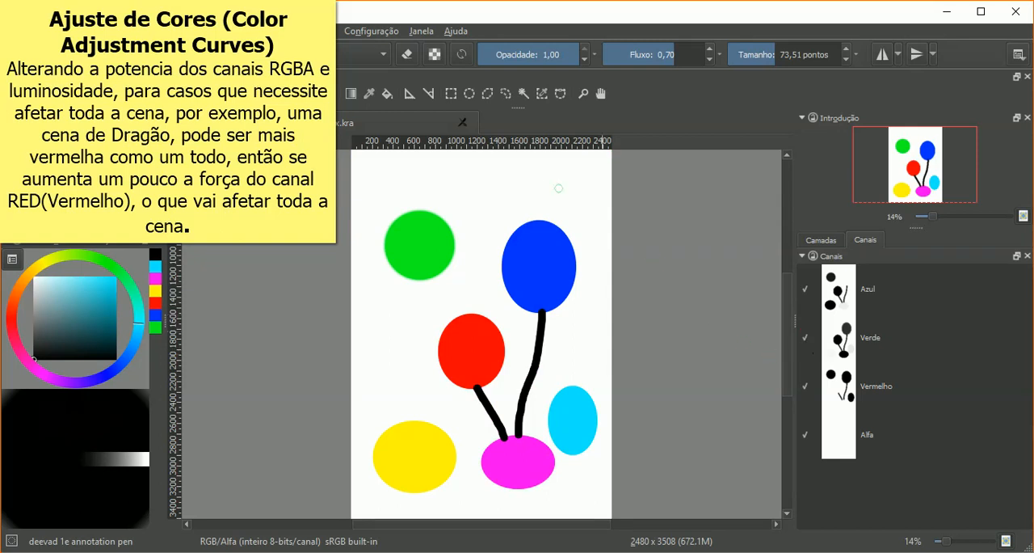
{"action": "left_click", "coordinate": [806, 289]}
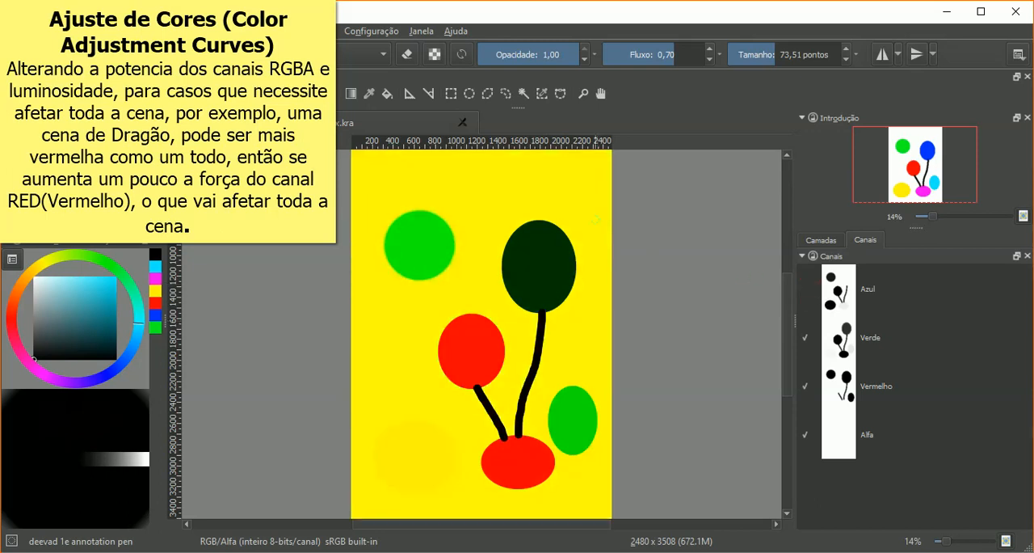
{"action": "left_click", "coordinate": [807, 290]}
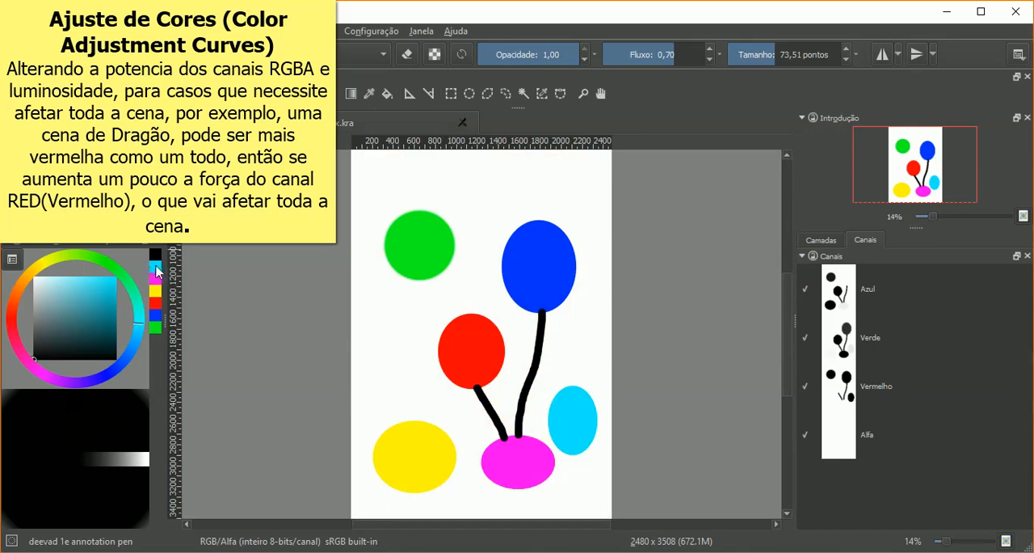
Step: Paint short red, green and blue strokes one below another above the green ellipse, reusing the recently used colours
{"action": "left_click", "coordinate": [155, 303]}
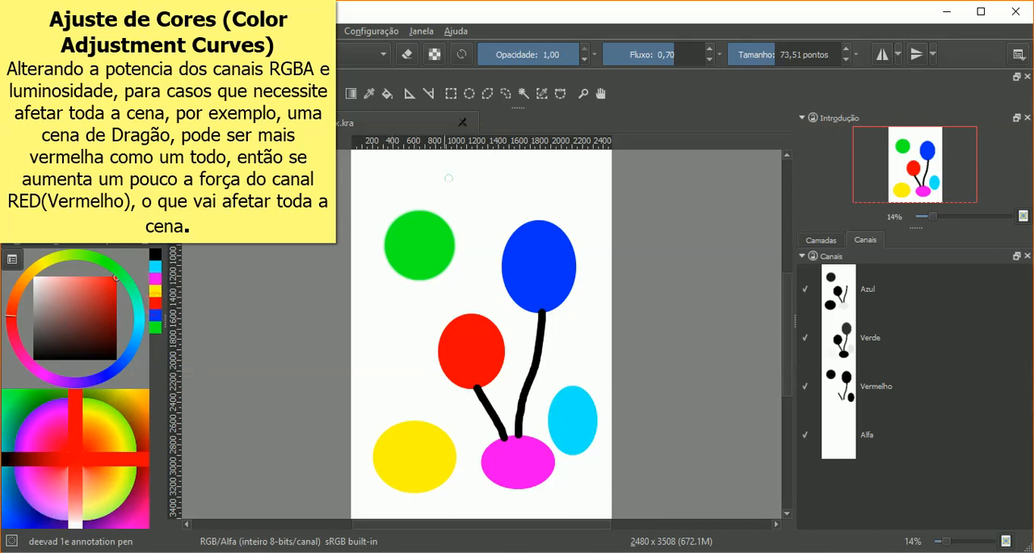
{"action": "left_click_drag", "start_coordinate": [439, 162], "coordinate": [498, 172]}
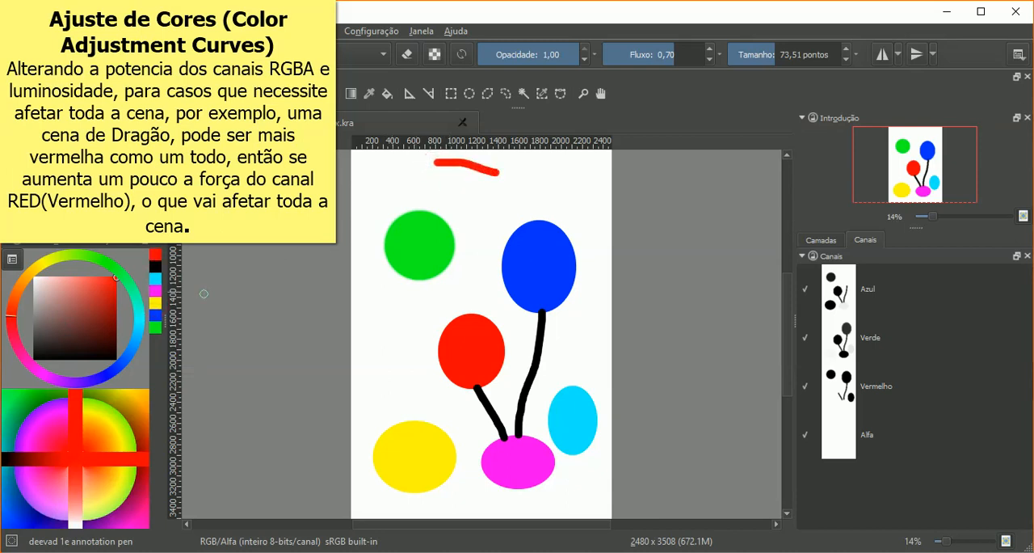
{"action": "left_click", "coordinate": [155, 326]}
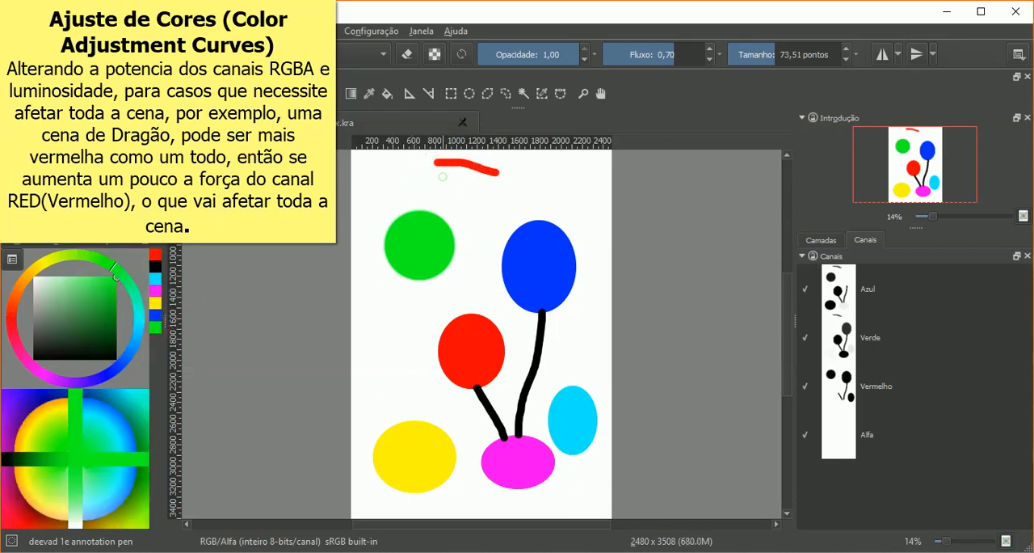
{"action": "left_click_drag", "start_coordinate": [440, 177], "coordinate": [500, 188]}
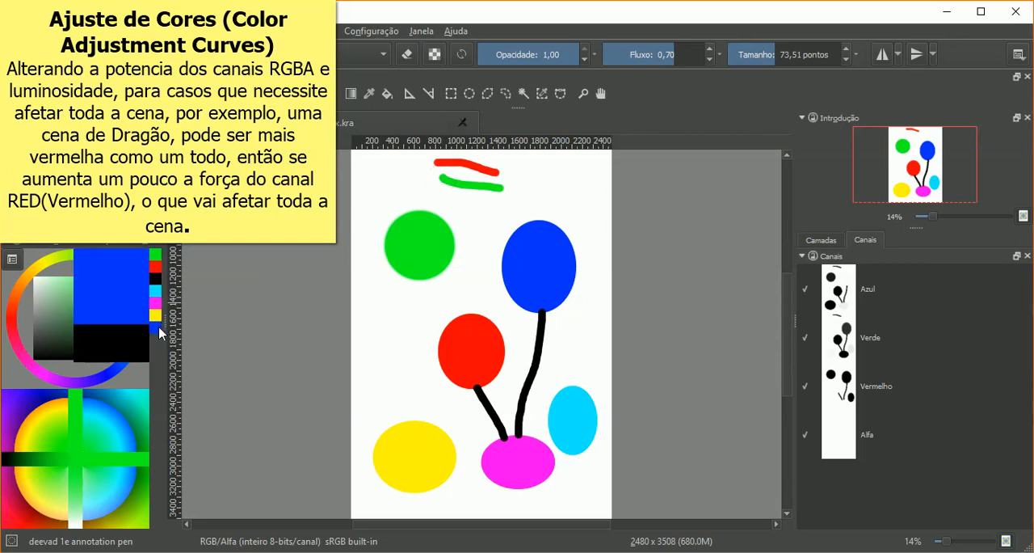
{"action": "left_click", "coordinate": [155, 326]}
{"action": "left_click_drag", "start_coordinate": [457, 201], "coordinate": [497, 208]}
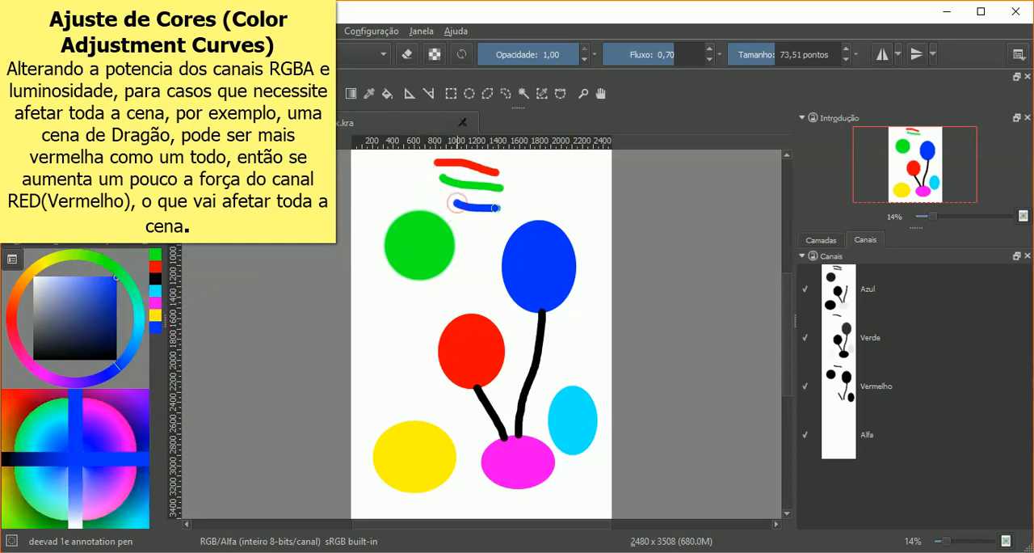
Step: Paint a curved black stroke beside the ends of the red, green and blue strokes
{"action": "left_click", "coordinate": [84, 329]}
{"action": "left_click_drag", "start_coordinate": [54, 349], "coordinate": [33, 353]}
{"action": "mouse_move", "coordinate": [502, 159]}
{"action": "left_mouse_down"}
{"action": "mouse_move", "coordinate": [516, 180]}
{"action": "mouse_move", "coordinate": [488, 223]}
{"action": "left_mouse_up"}
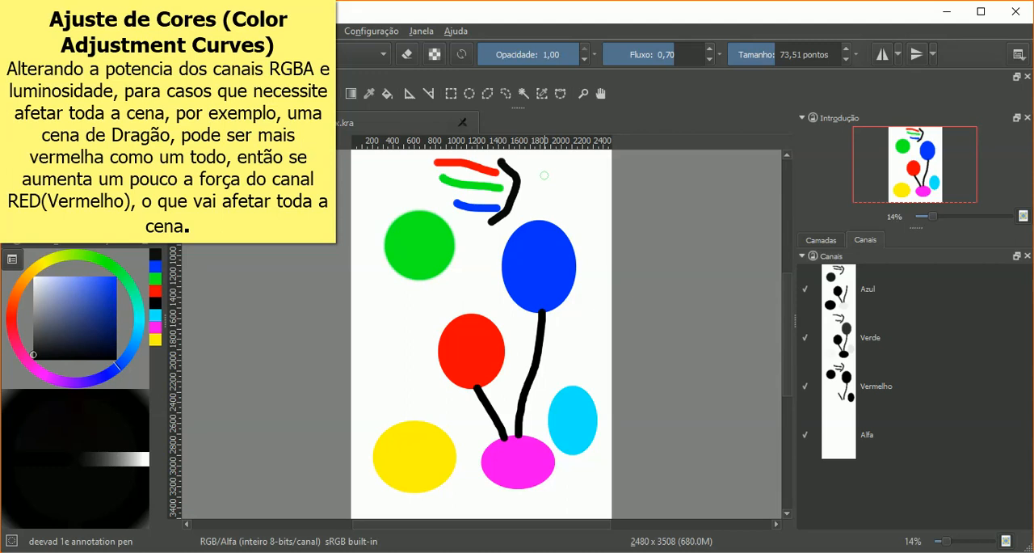
Step: Compare the new strokes with the Vermelho channel switched off and restored, followed by the Azul channel switched off
{"action": "left_click", "coordinate": [805, 388]}
{"action": "left_click", "coordinate": [804, 387]}
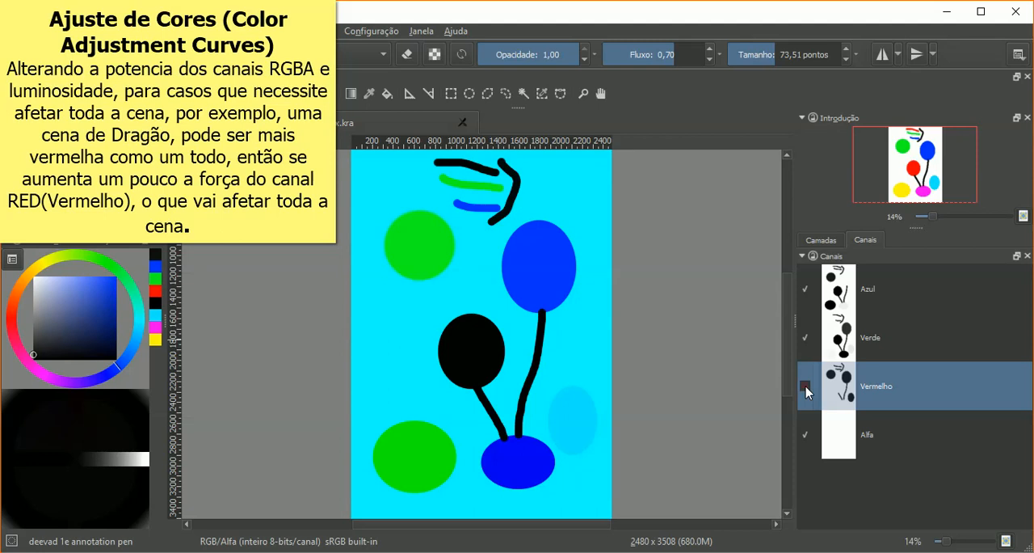
{"action": "left_click", "coordinate": [805, 386]}
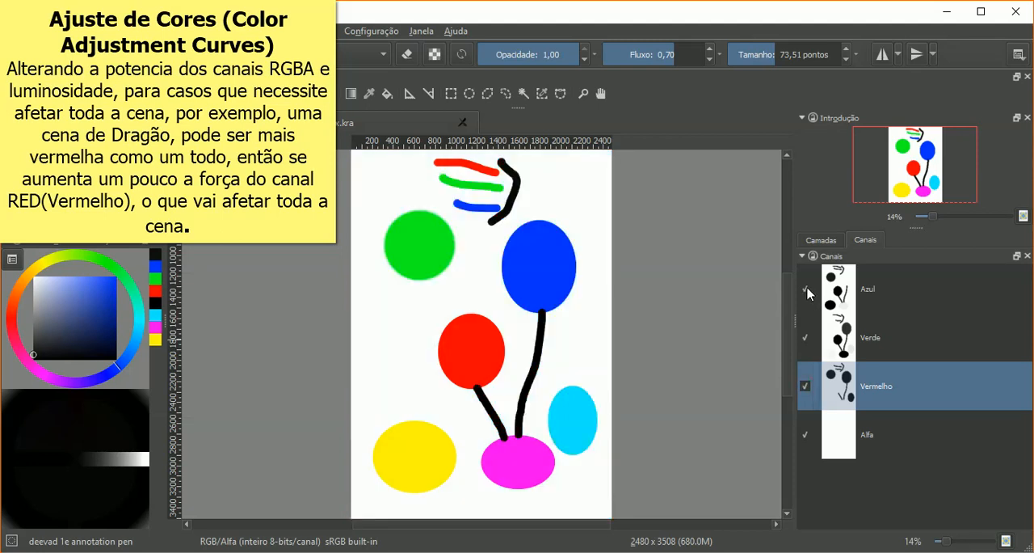
{"action": "left_click", "coordinate": [806, 289]}
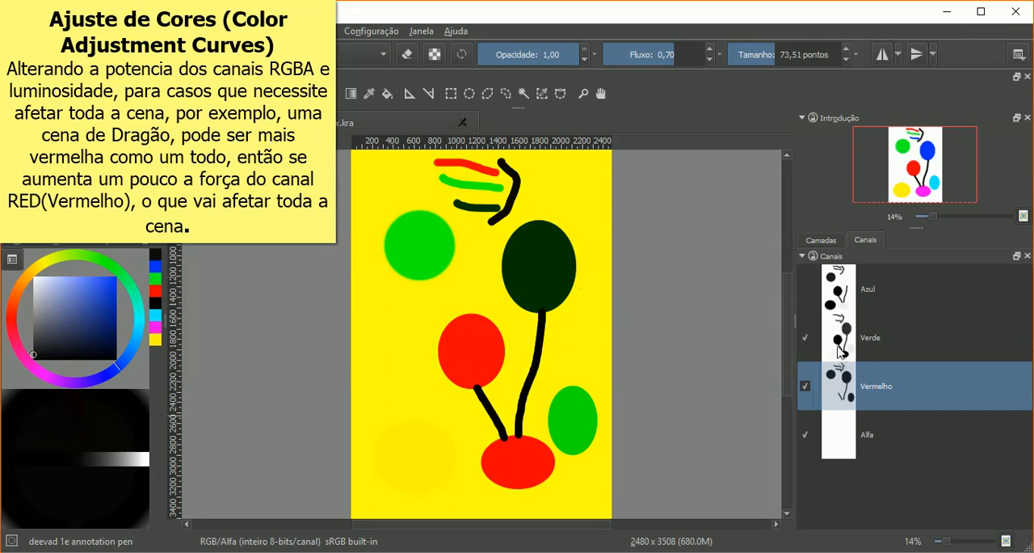
Step: View the Verde channel on its own, and compare it with Verde and Azul switched on together
{"action": "left_click", "coordinate": [888, 337]}
{"action": "left_click", "coordinate": [886, 396]}
{"action": "left_click", "coordinate": [806, 344]}
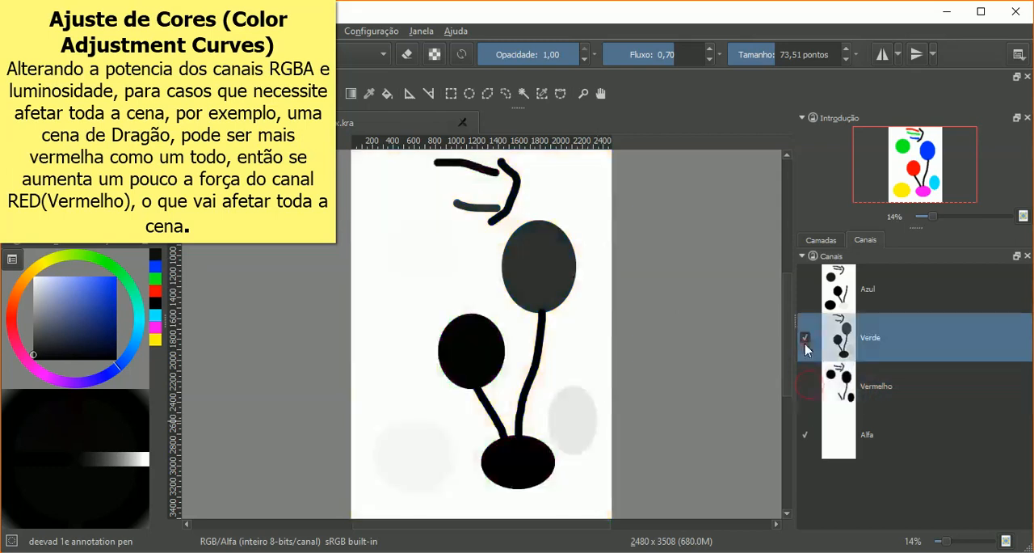
{"action": "left_click", "coordinate": [804, 332]}
{"action": "left_click", "coordinate": [804, 291]}
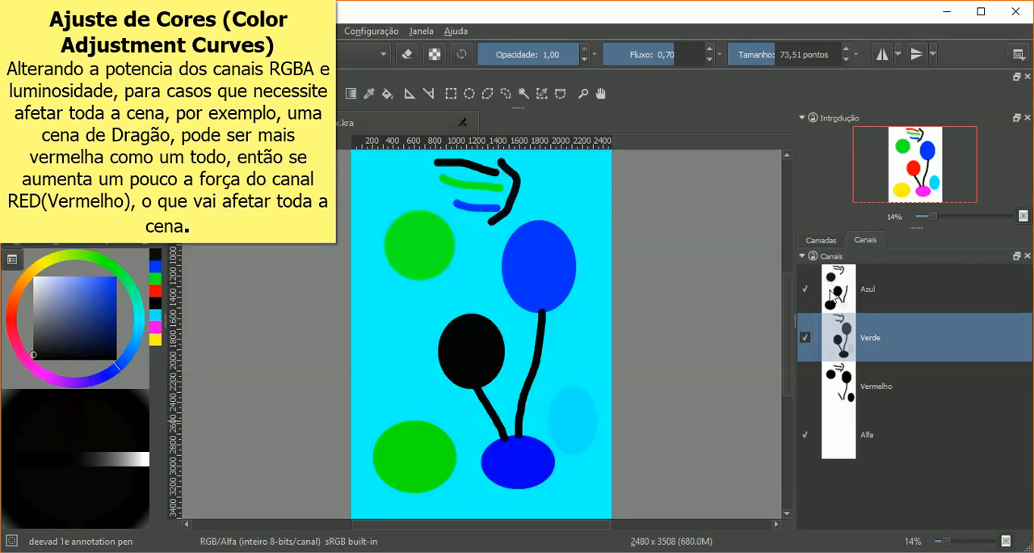
Step: Isolate the Azul channel and compare it with Azul and Vermelho switched on together
{"action": "left_click", "coordinate": [807, 337]}
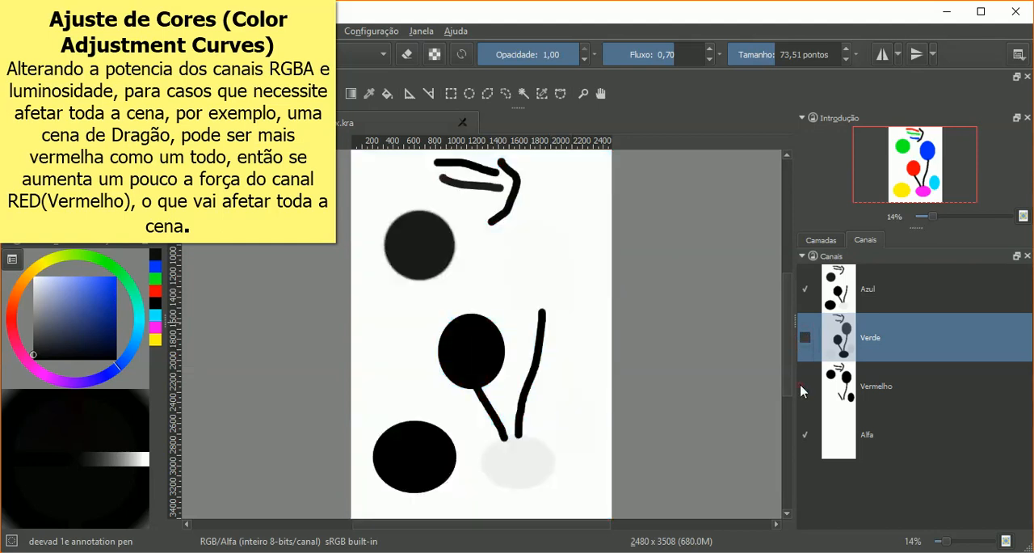
{"action": "left_click", "coordinate": [804, 386]}
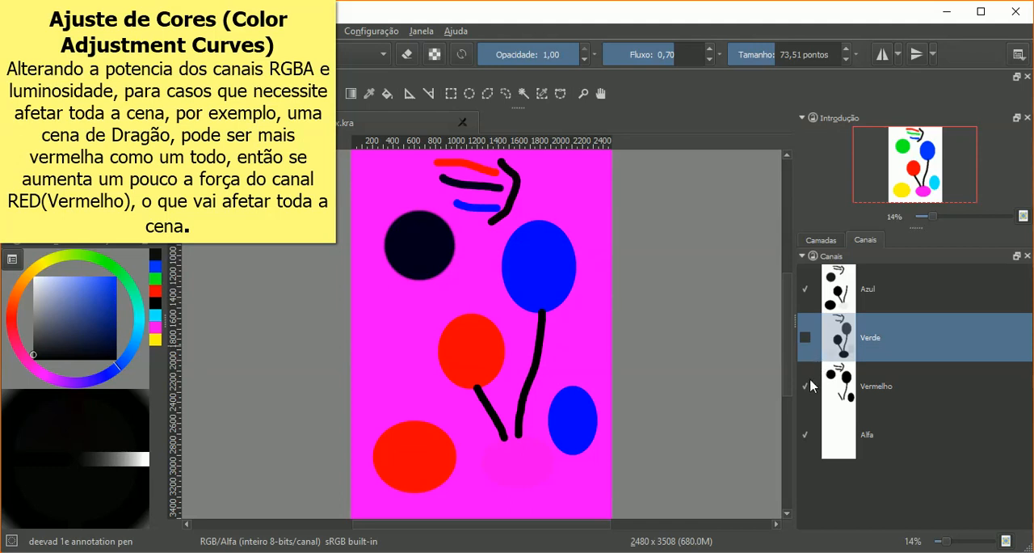
{"action": "left_click", "coordinate": [807, 386]}
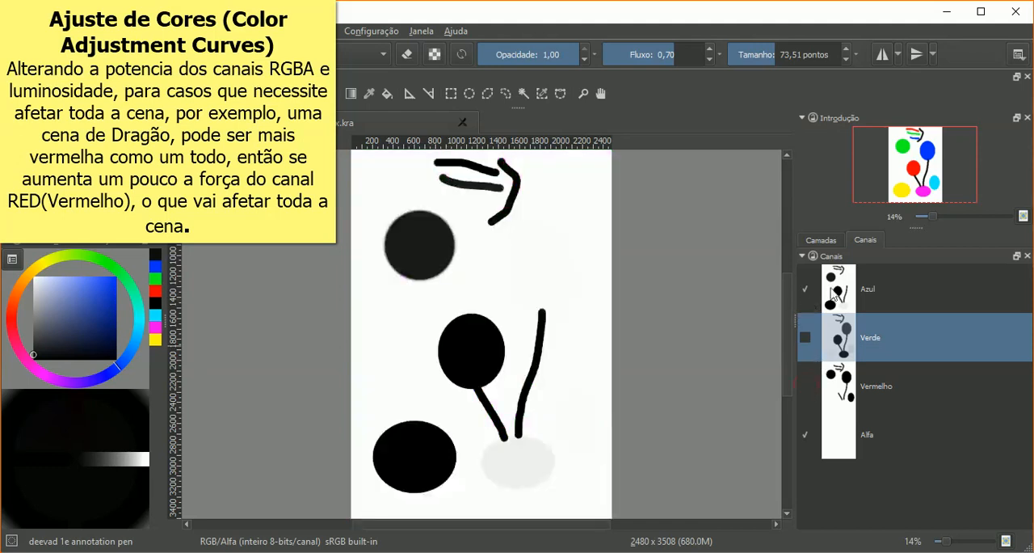
{"action": "left_click", "coordinate": [872, 288]}
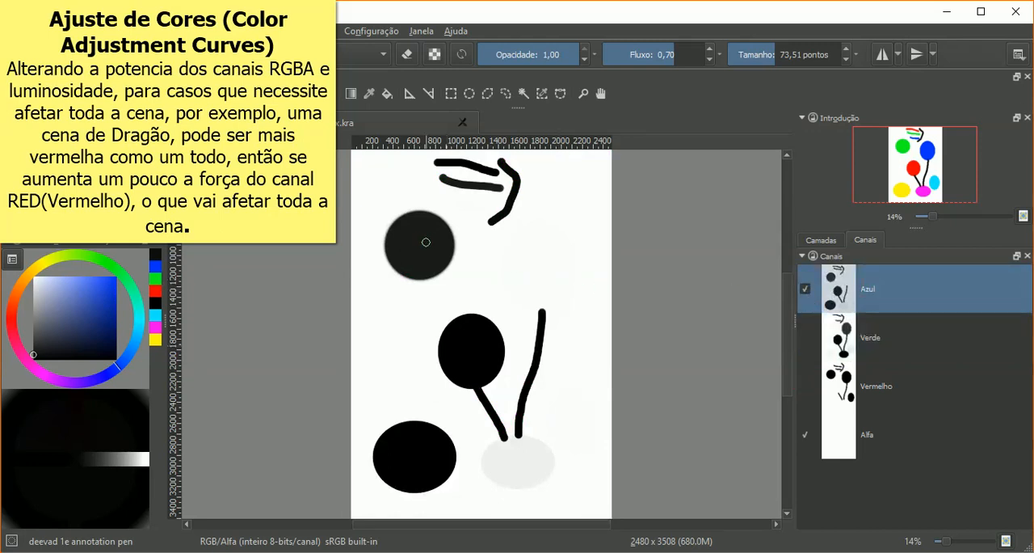
Step: View the drawing with only Verde on, with all colour channels off, and with only Vermelho on
{"action": "left_click", "coordinate": [804, 290]}
{"action": "left_click", "coordinate": [807, 337]}
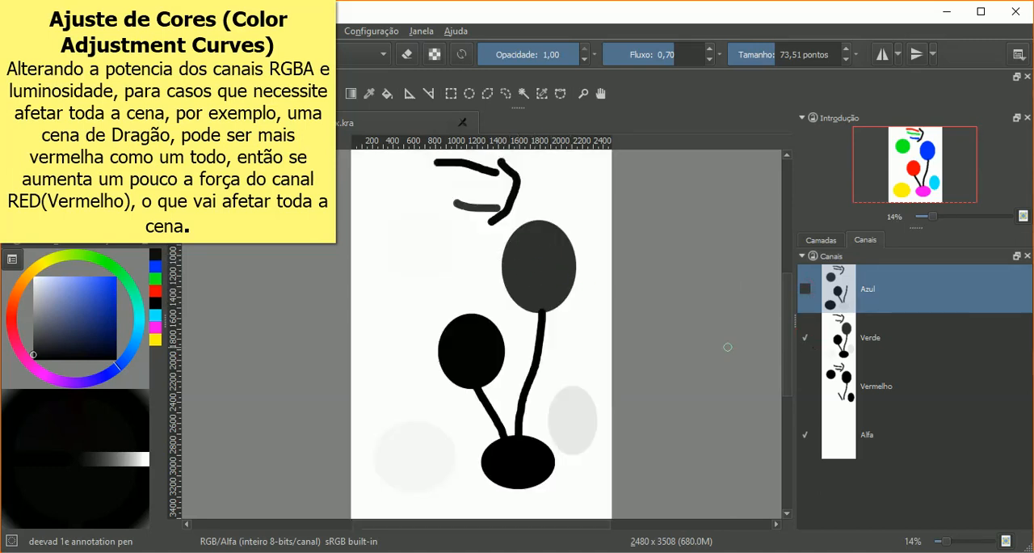
{"action": "left_click", "coordinate": [807, 338]}
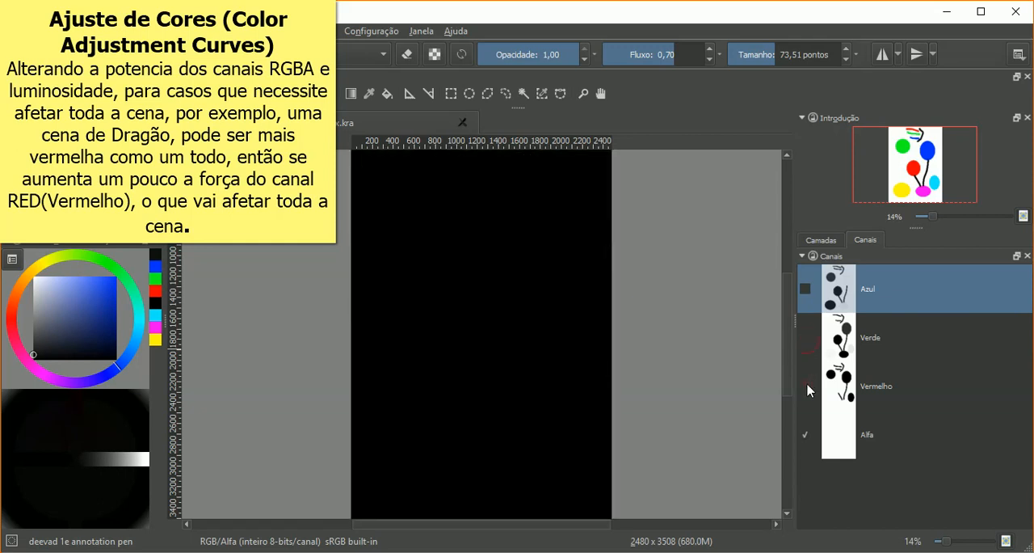
{"action": "left_click", "coordinate": [806, 386]}
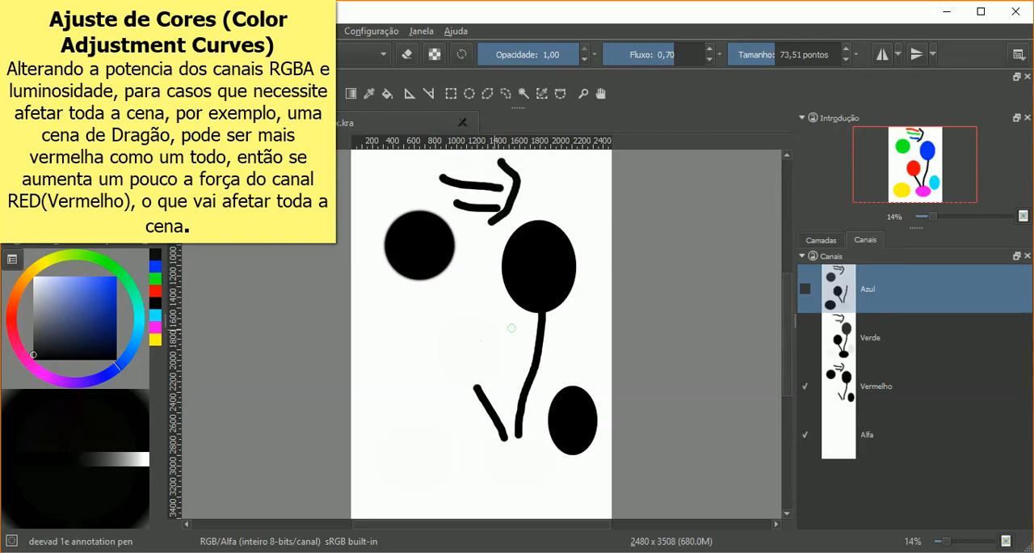
Step: Switch the Verde and Azul channels back on and check the drawing once more without Verde before restoring it
{"action": "left_click", "coordinate": [806, 348]}
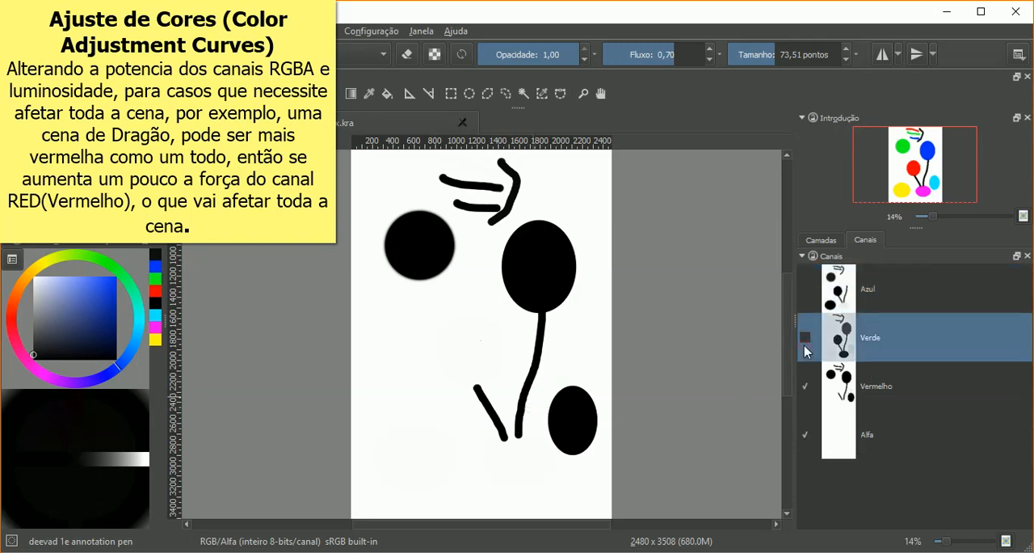
{"action": "left_click", "coordinate": [806, 340]}
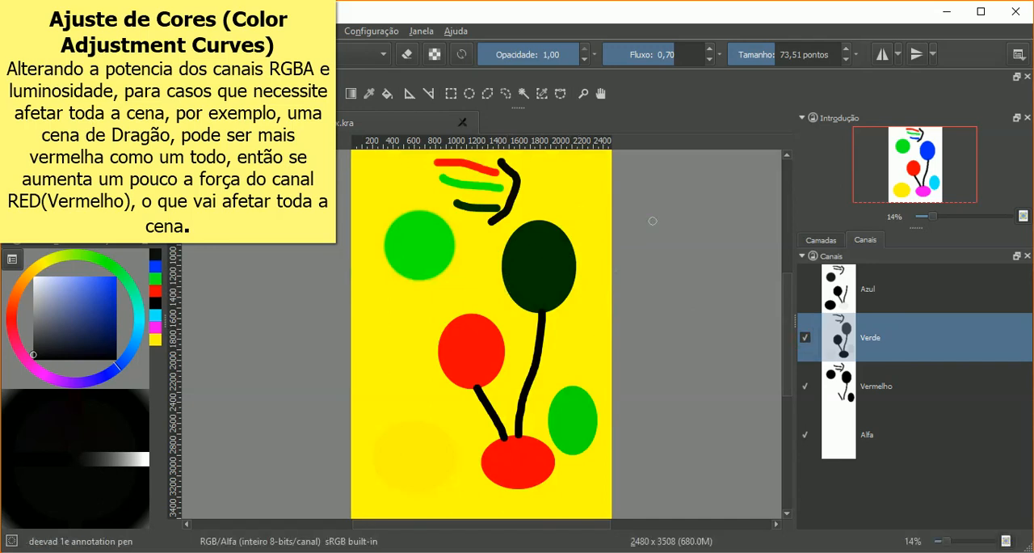
{"action": "left_click", "coordinate": [806, 289]}
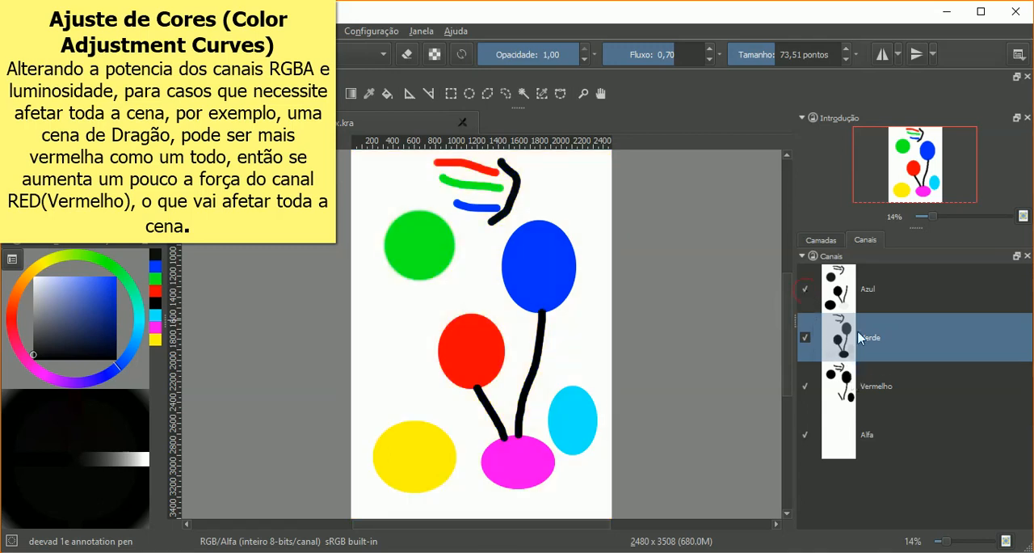
{"action": "left_click", "coordinate": [805, 337]}
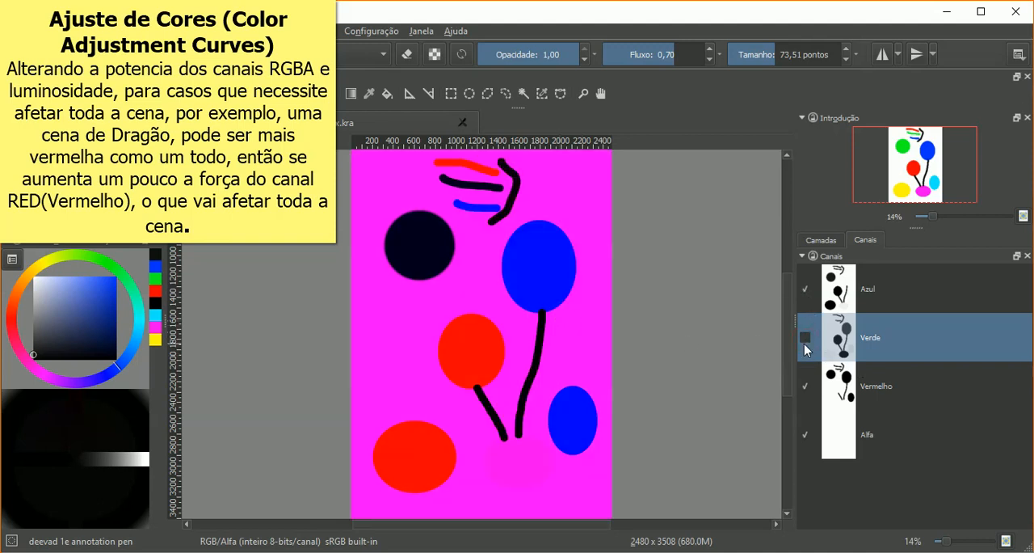
{"action": "left_click", "coordinate": [804, 338]}
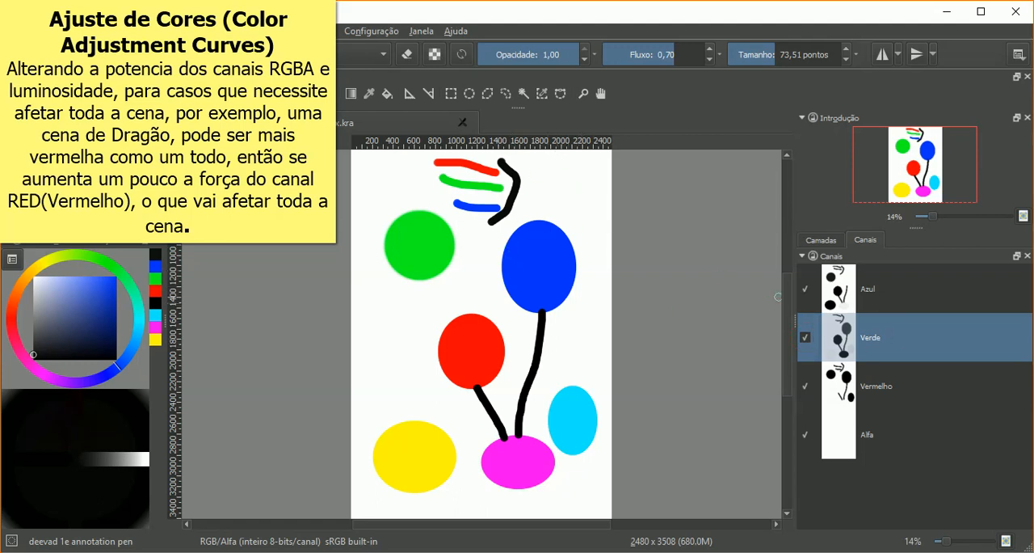
Step: Choose a lighter, less saturated blue as the painting colour
{"action": "left_click_drag", "start_coordinate": [86, 267], "coordinate": [70, 292]}
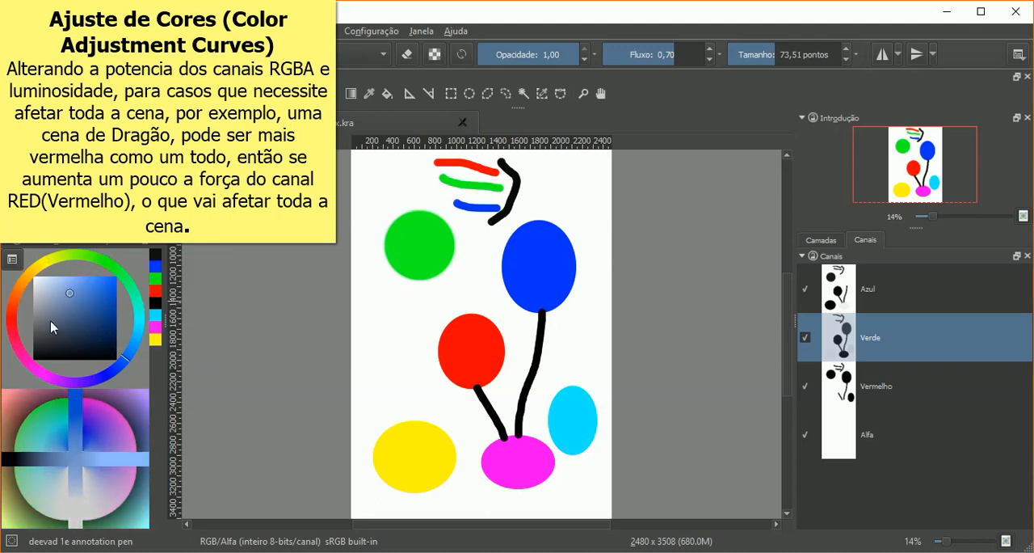
{"action": "left_click", "coordinate": [832, 297]}
{"action": "left_click", "coordinate": [835, 335]}
{"action": "left_click", "coordinate": [842, 387]}
{"action": "left_click", "coordinate": [848, 433]}
{"action": "left_click", "coordinate": [846, 381]}
{"action": "left_click", "coordinate": [844, 339]}
{"action": "left_click", "coordinate": [836, 300]}
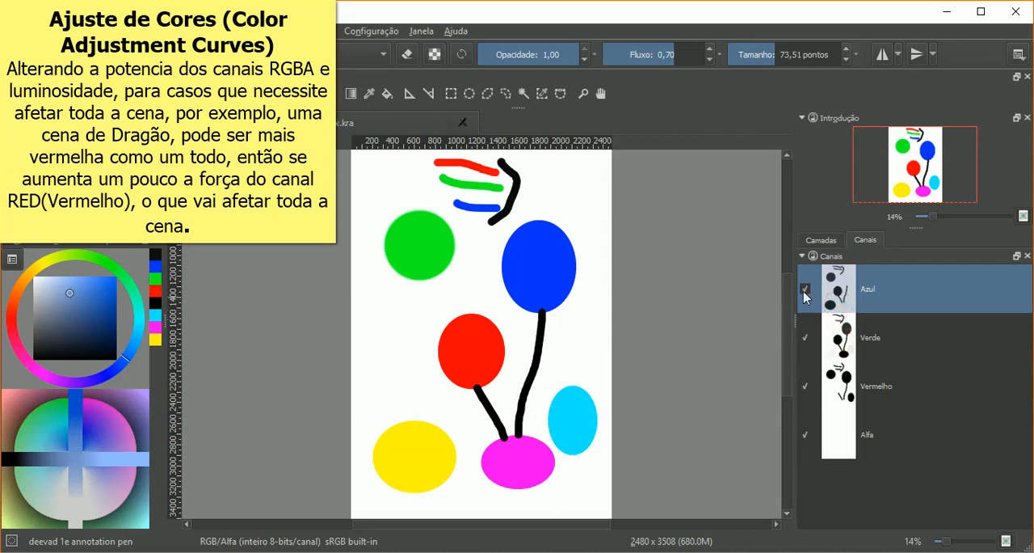
Step: Hide Camada 18 and Camada 17 and show the tree and sky photo on Camada 7
{"action": "left_click", "coordinate": [823, 241]}
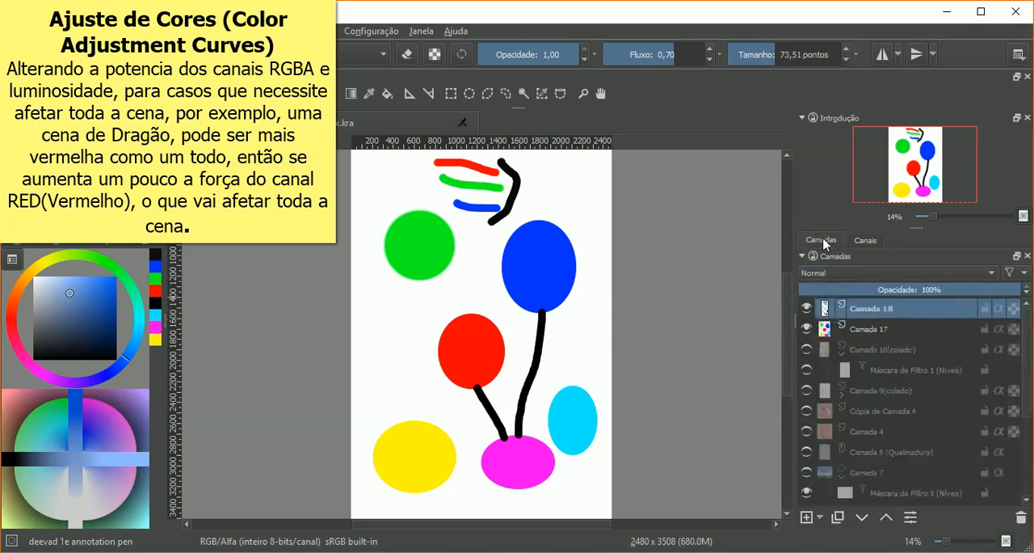
{"action": "left_click", "coordinate": [806, 308]}
{"action": "left_click", "coordinate": [807, 329]}
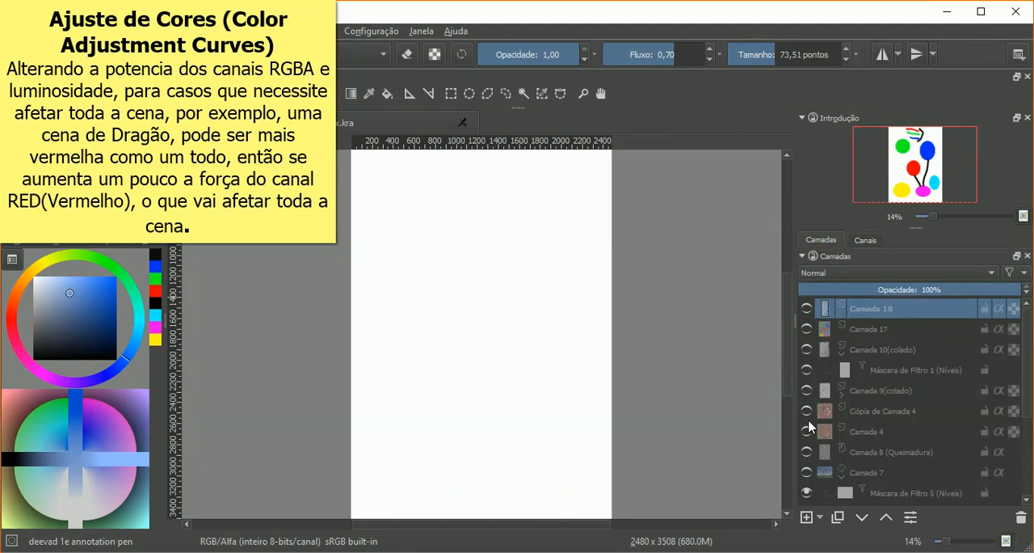
{"action": "left_click", "coordinate": [806, 472]}
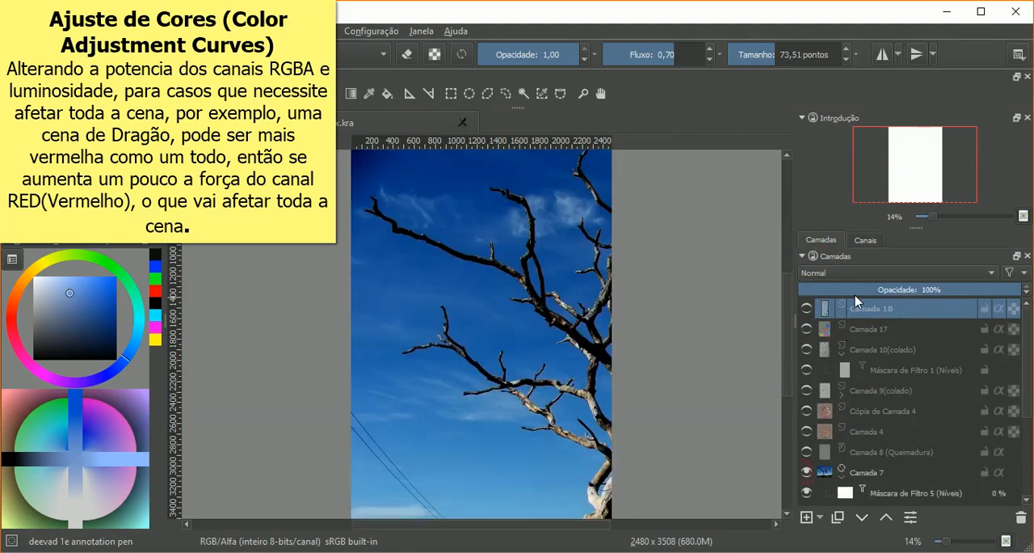
Step: Examine the tree photo with the Verde channel and the Azul channel switched off in turn, restoring each one
{"action": "left_click", "coordinate": [865, 240]}
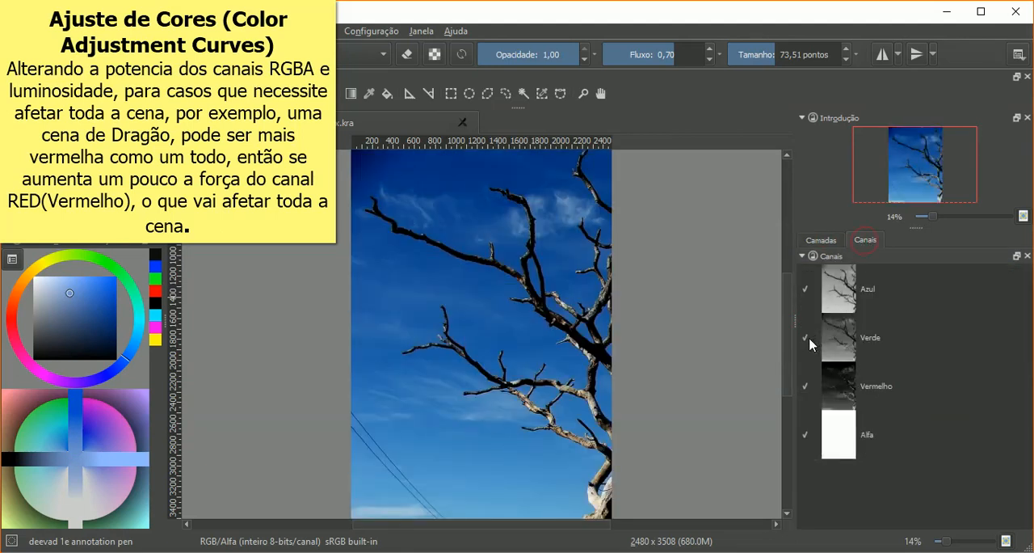
{"action": "left_click", "coordinate": [806, 338]}
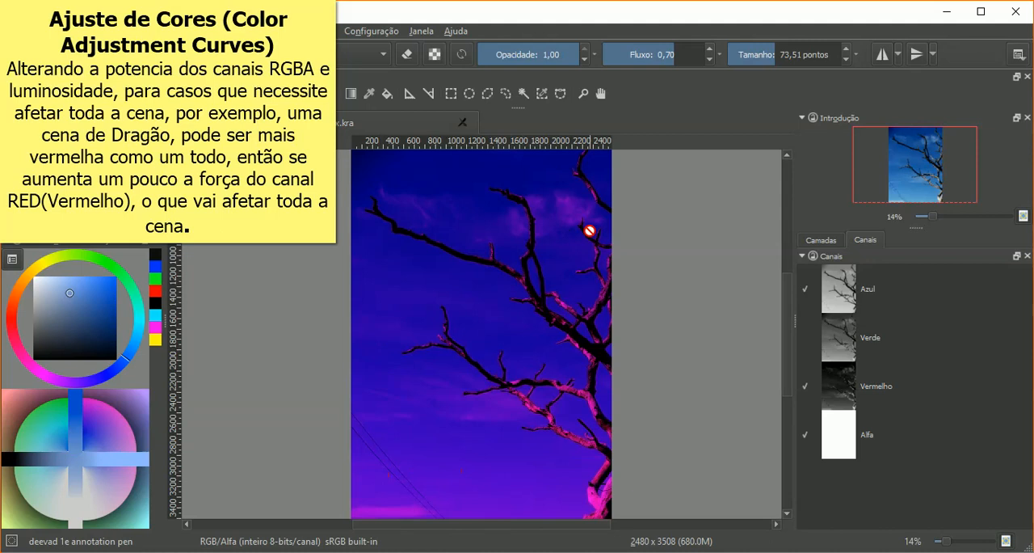
{"action": "left_click", "coordinate": [804, 344]}
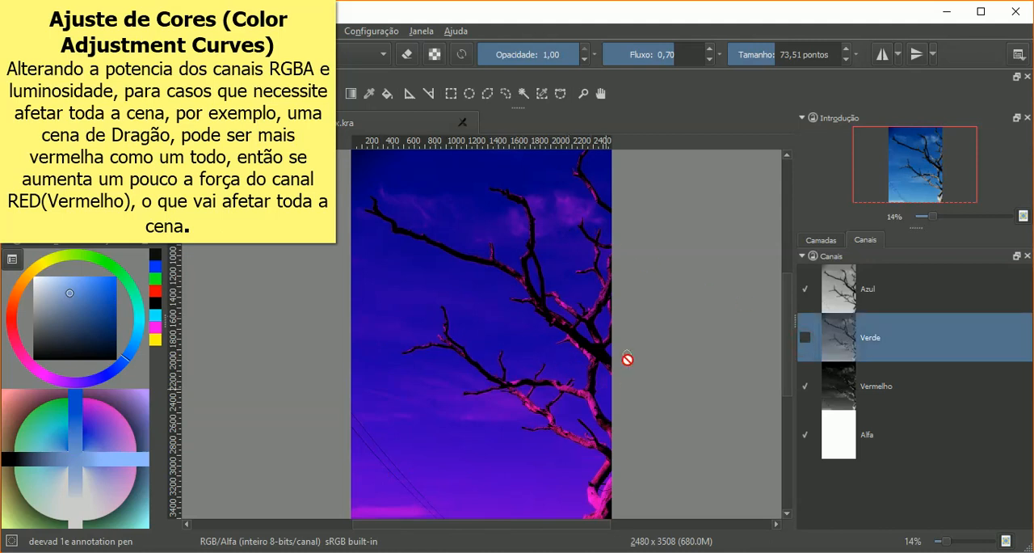
{"action": "left_click", "coordinate": [803, 337]}
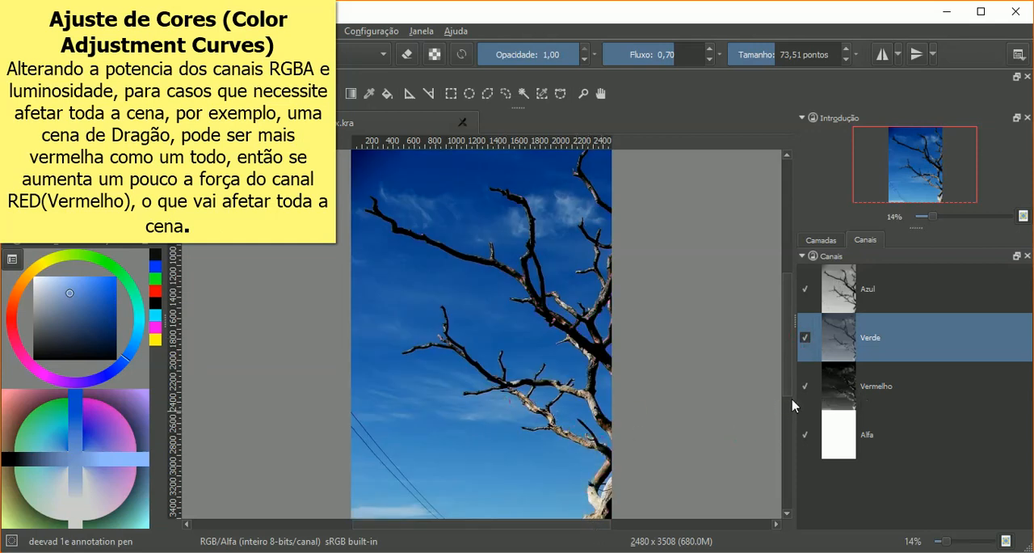
{"action": "left_click", "coordinate": [806, 288]}
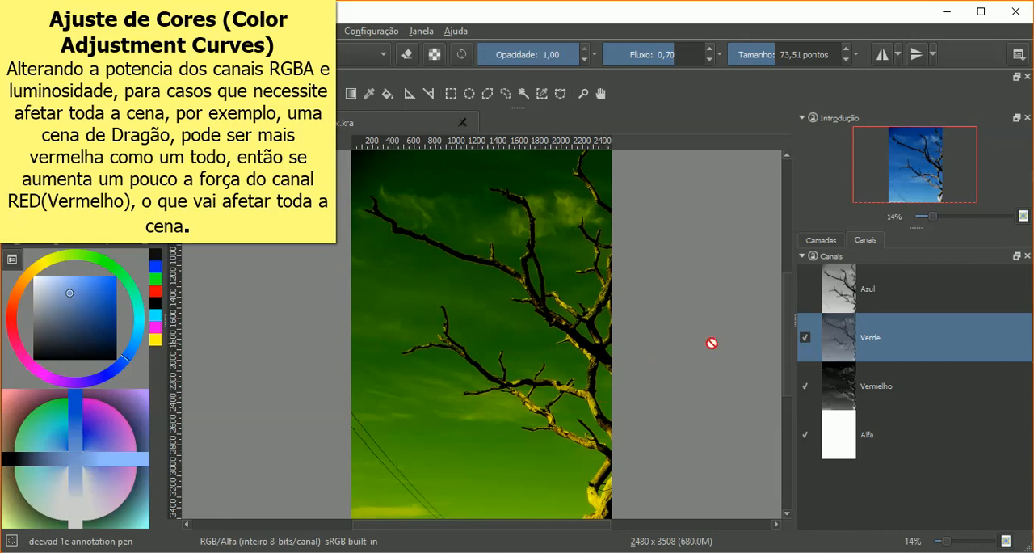
{"action": "left_click", "coordinate": [806, 289]}
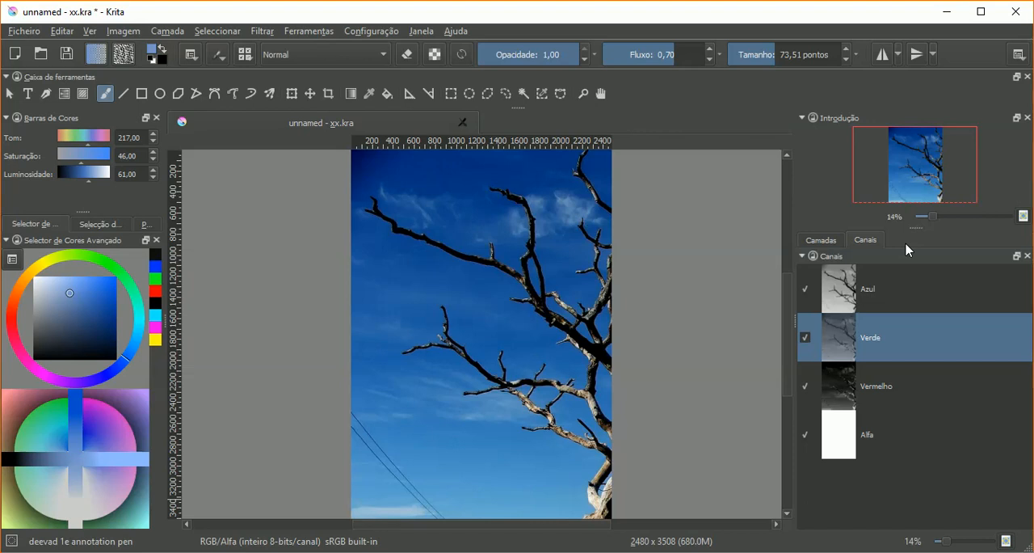
{"action": "left_click", "coordinate": [865, 291]}
{"action": "left_click", "coordinate": [873, 336]}
{"action": "left_click", "coordinate": [871, 390]}
{"action": "left_click", "coordinate": [872, 436]}
{"action": "left_click", "coordinate": [874, 396]}
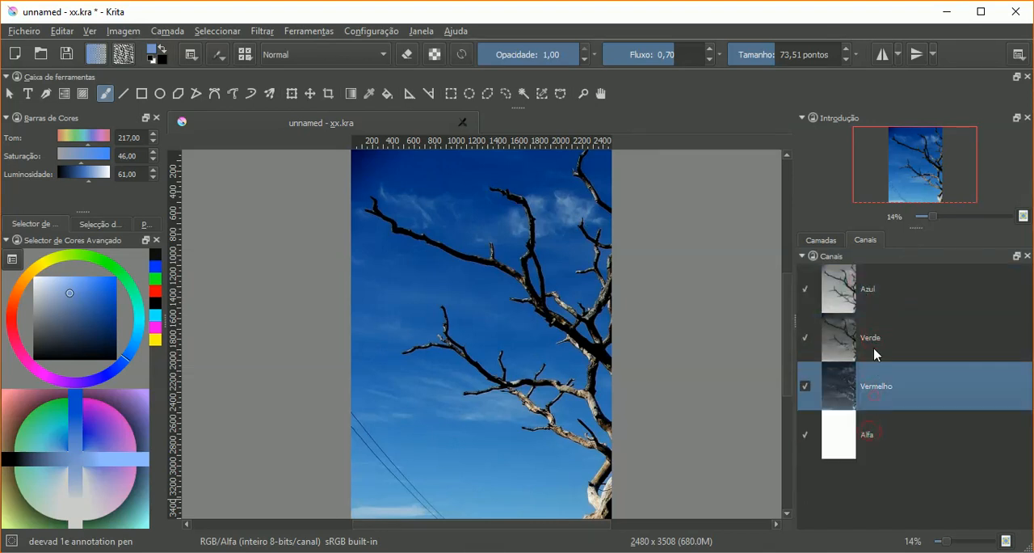
Step: Add a filter mask with the Ajuste de Cores filter to Camada 7, leaving its RGBA curve straight
{"action": "left_click", "coordinate": [873, 348]}
{"action": "left_click", "coordinate": [879, 315]}
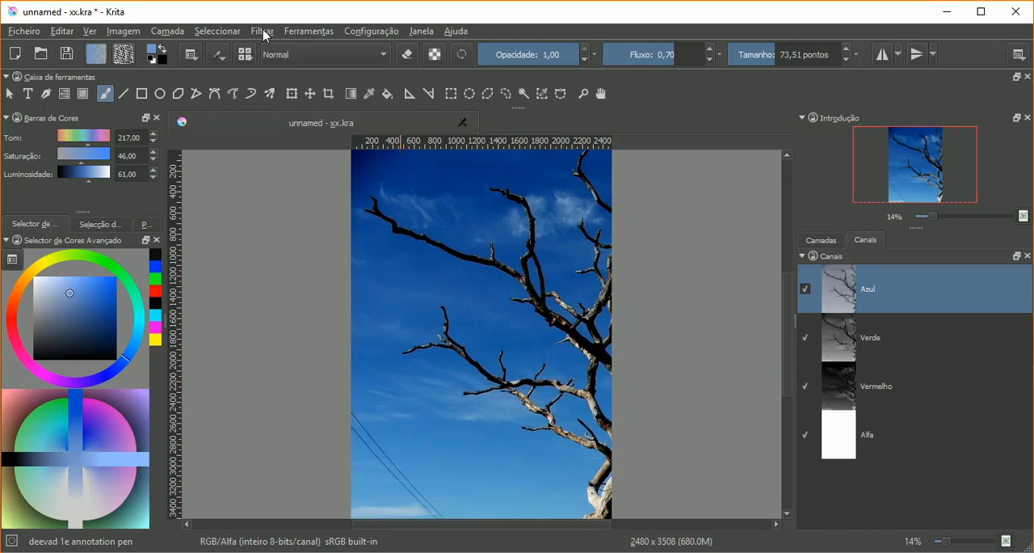
{"action": "left_click", "coordinate": [820, 241]}
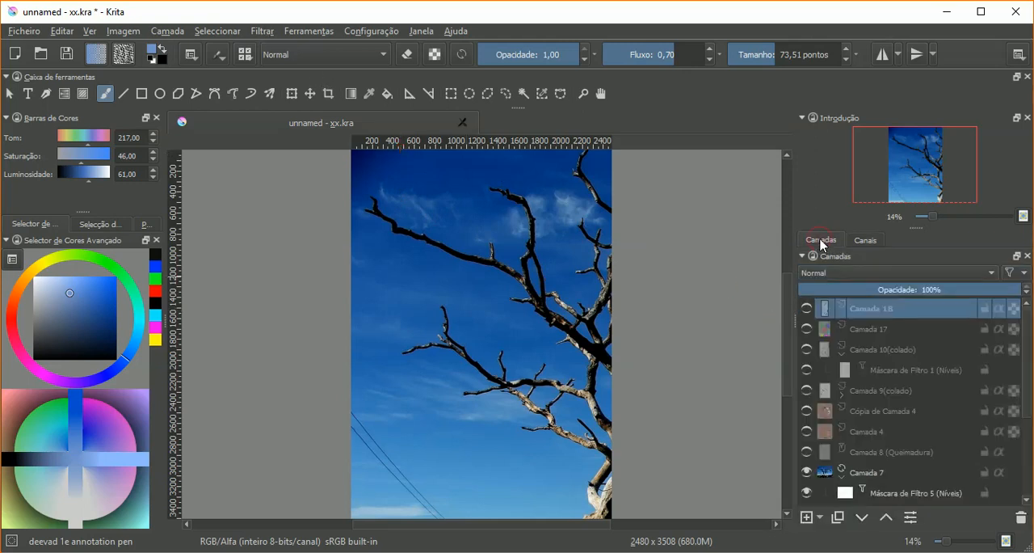
{"action": "scroll", "coordinate": [855, 444], "scroll_direction": "down", "scroll_amount": 1}
{"action": "left_click", "coordinate": [862, 411]}
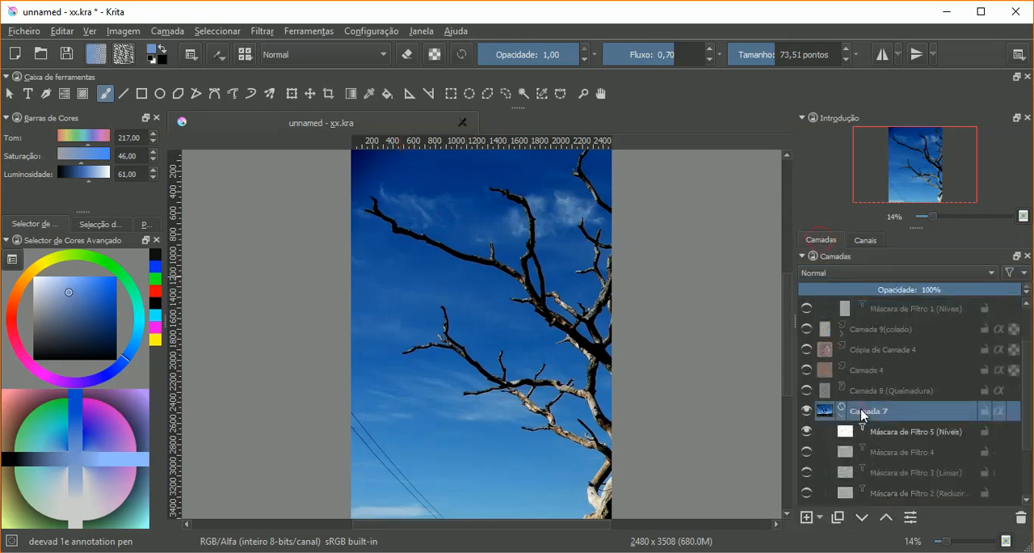
{"action": "left_click", "coordinate": [821, 518]}
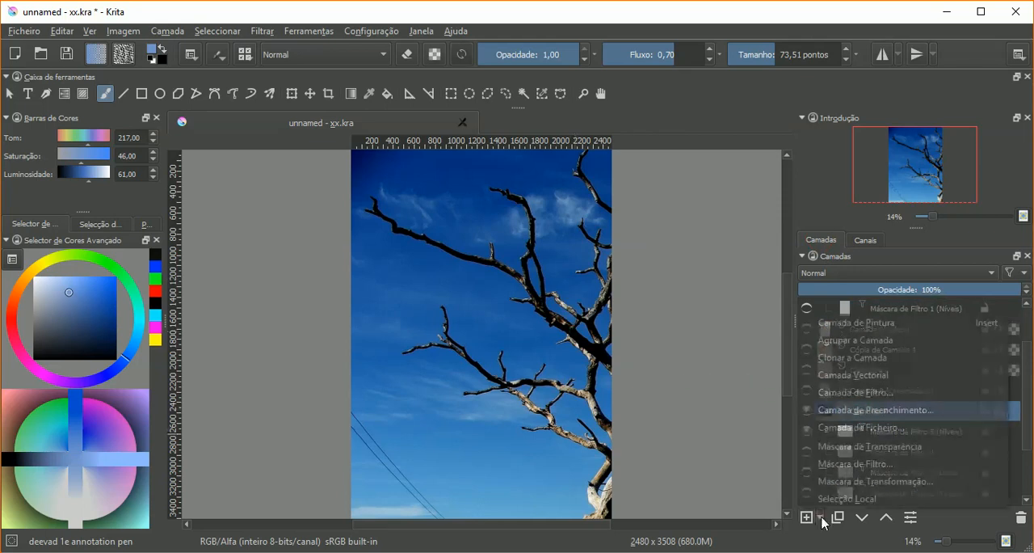
{"action": "left_click", "coordinate": [836, 466]}
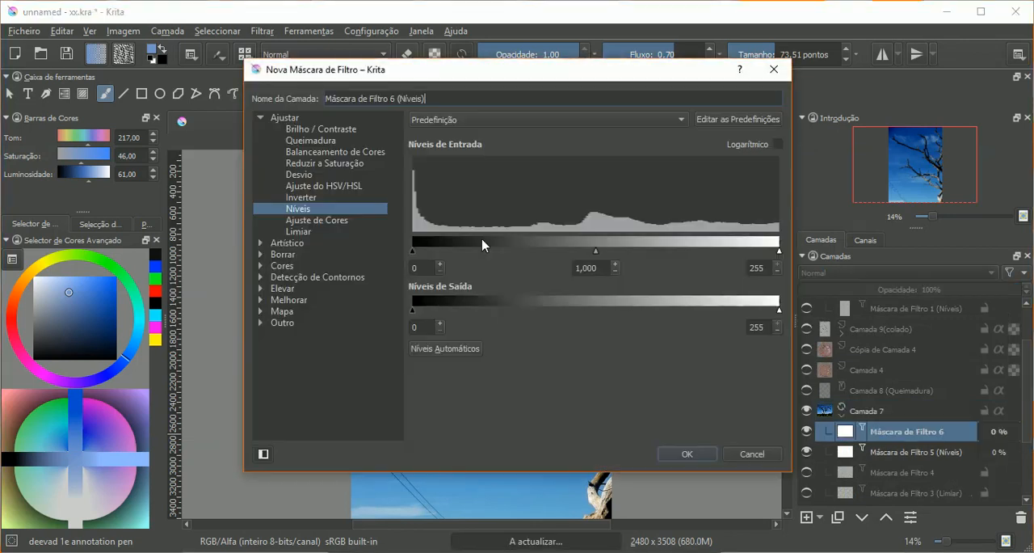
{"action": "left_click", "coordinate": [326, 222]}
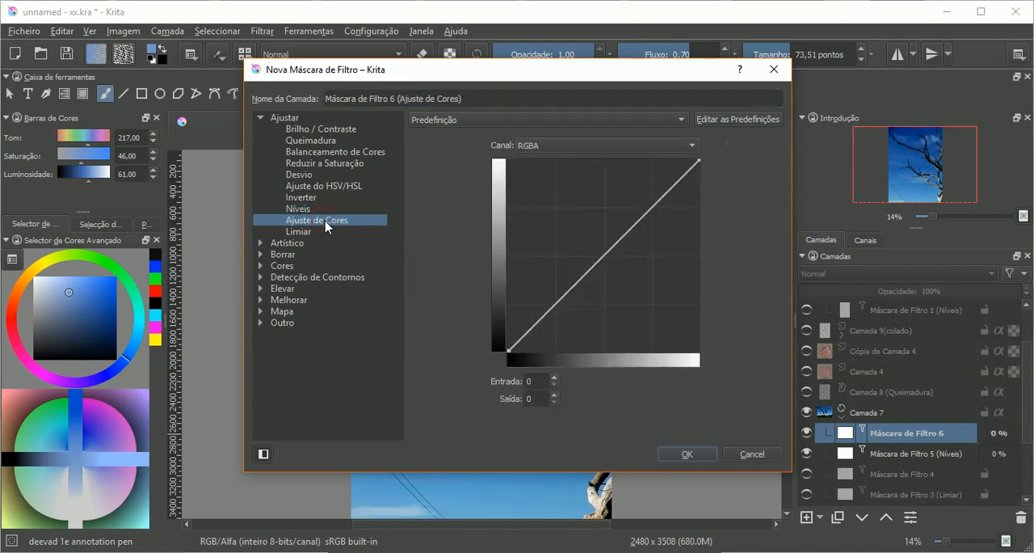
{"action": "left_click_drag", "start_coordinate": [561, 76], "coordinate": [443, 97]}
{"action": "left_click", "coordinate": [570, 474]}
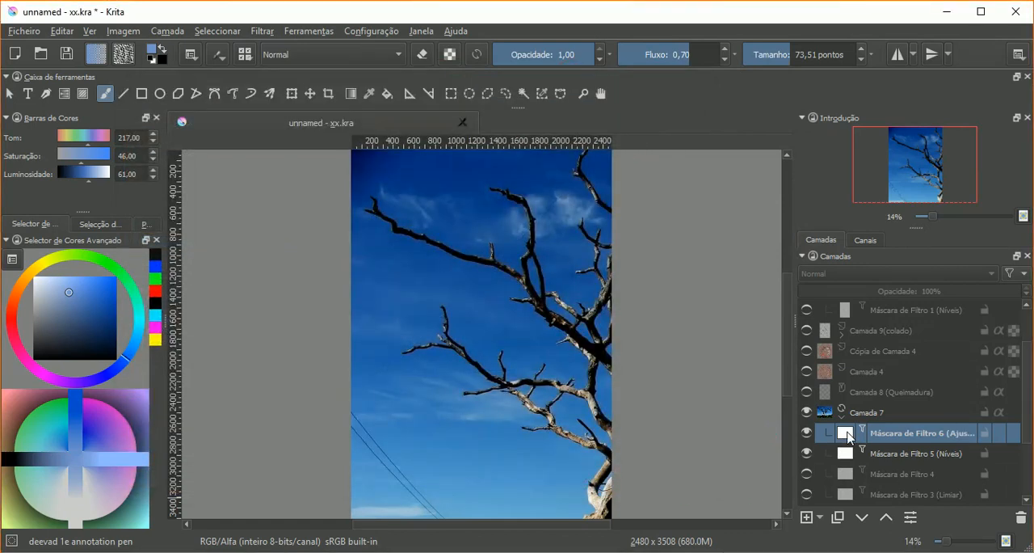
Step: Open the new mask's properties and try the Verde curve at output 255 from input 0, and at output 0 up to input 255
{"action": "right_click", "coordinate": [848, 437]}
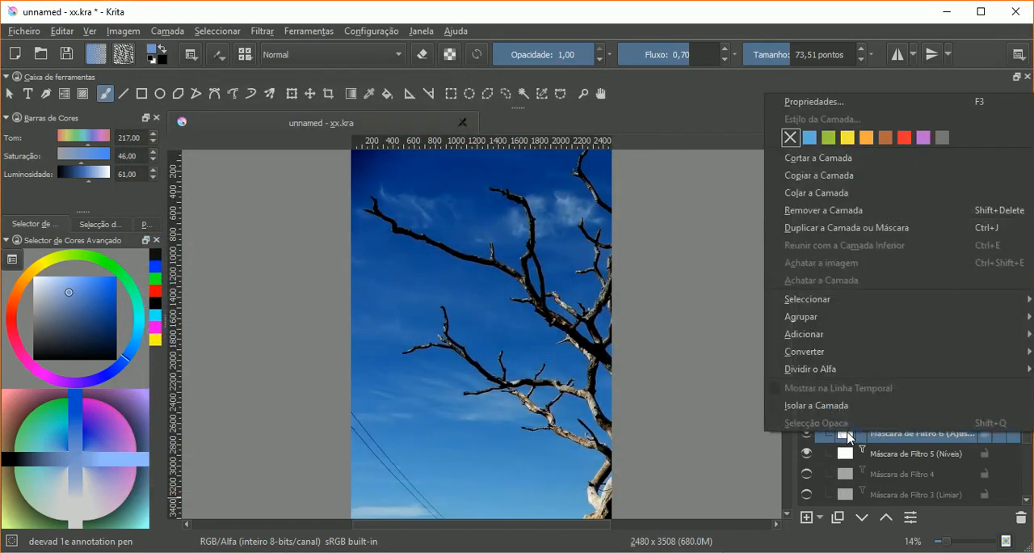
{"action": "left_click", "coordinate": [820, 104]}
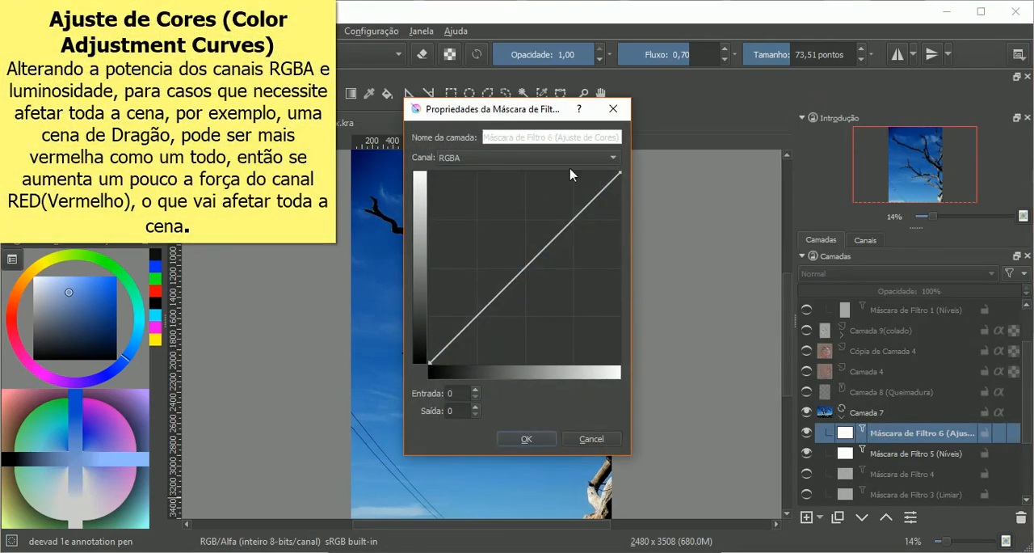
{"action": "left_click_drag", "start_coordinate": [489, 111], "coordinate": [734, 86]}
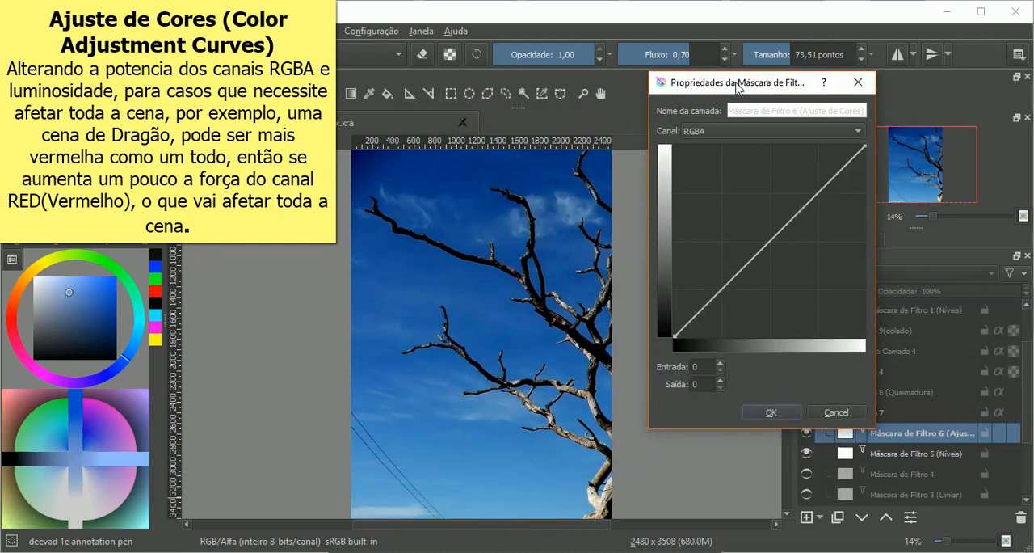
{"action": "left_click", "coordinate": [722, 133]}
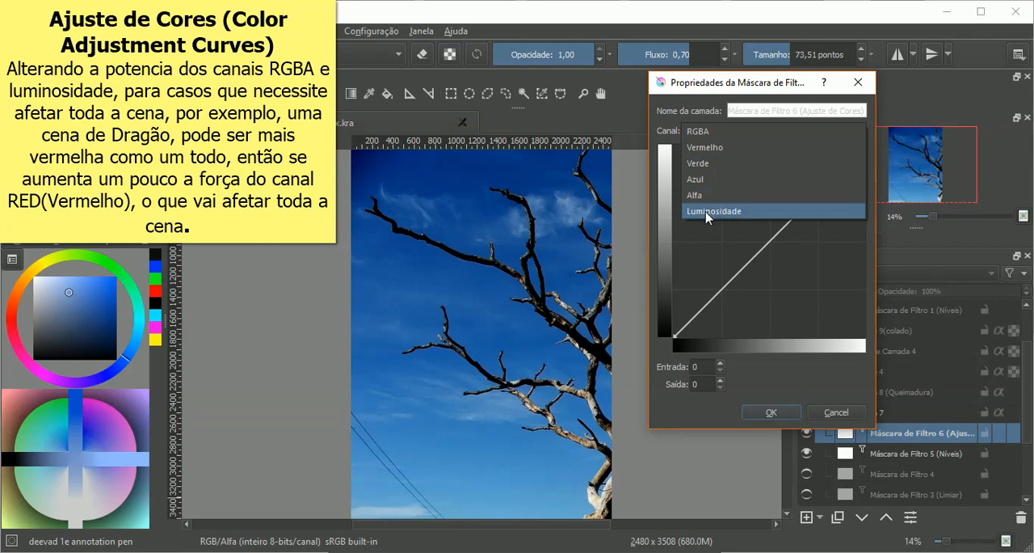
{"action": "left_click", "coordinate": [710, 164]}
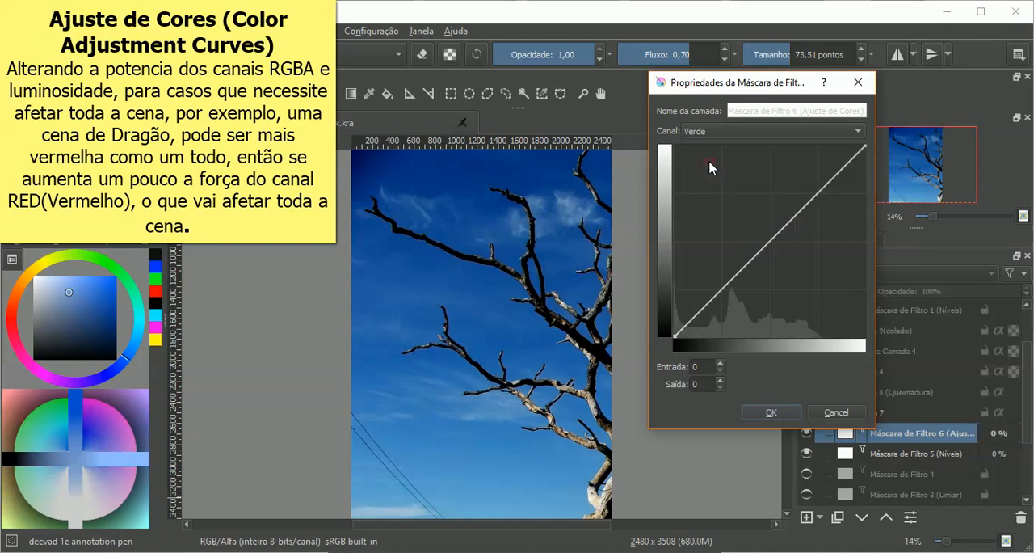
{"action": "left_click", "coordinate": [782, 229]}
{"action": "left_click_drag", "start_coordinate": [782, 230], "coordinate": [665, 141]}
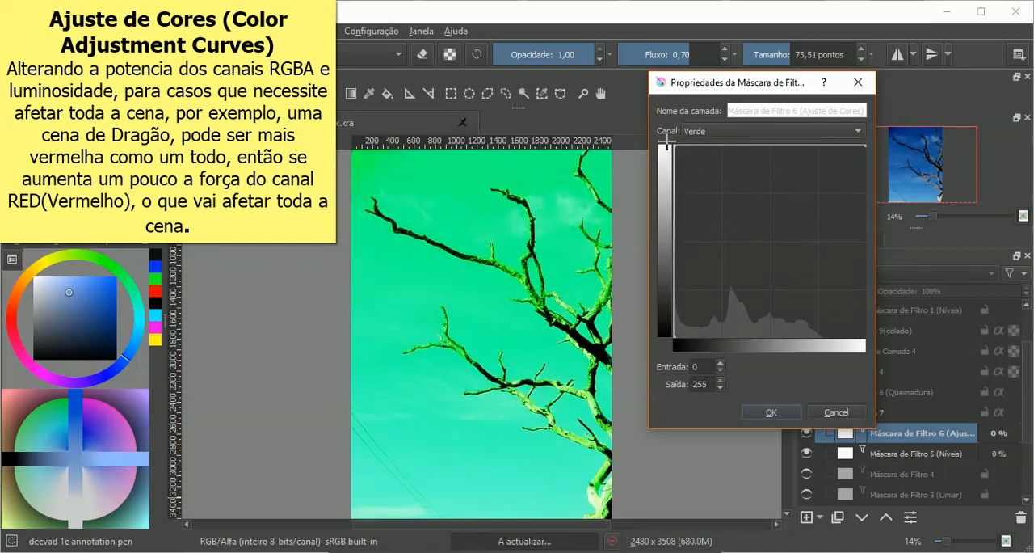
{"action": "left_click_drag", "start_coordinate": [665, 141], "coordinate": [869, 344]}
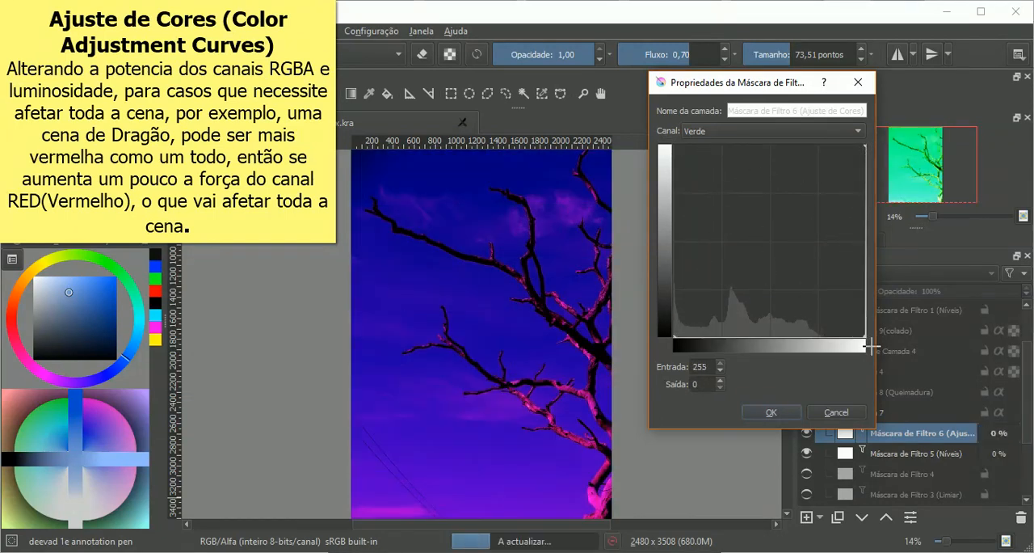
Step: Try other Verde curve points, such as input 170 with output 105, and bring the curve back to full output
{"action": "left_click_drag", "start_coordinate": [751, 84], "coordinate": [815, 55]}
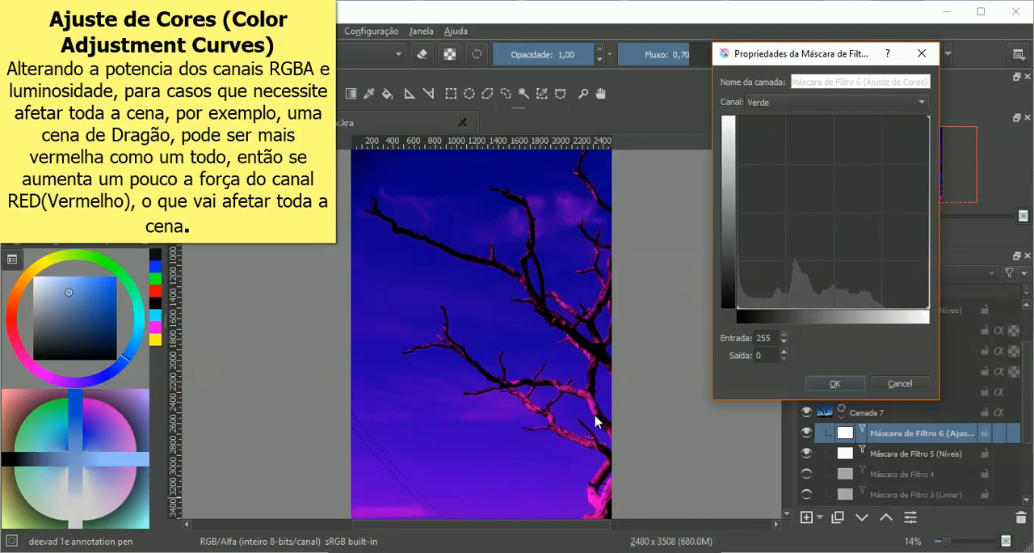
{"action": "mouse_move", "coordinate": [929, 310]}
{"action": "left_mouse_down"}
{"action": "mouse_move", "coordinate": [919, 290]}
{"action": "mouse_move", "coordinate": [928, 306]}
{"action": "left_mouse_up"}
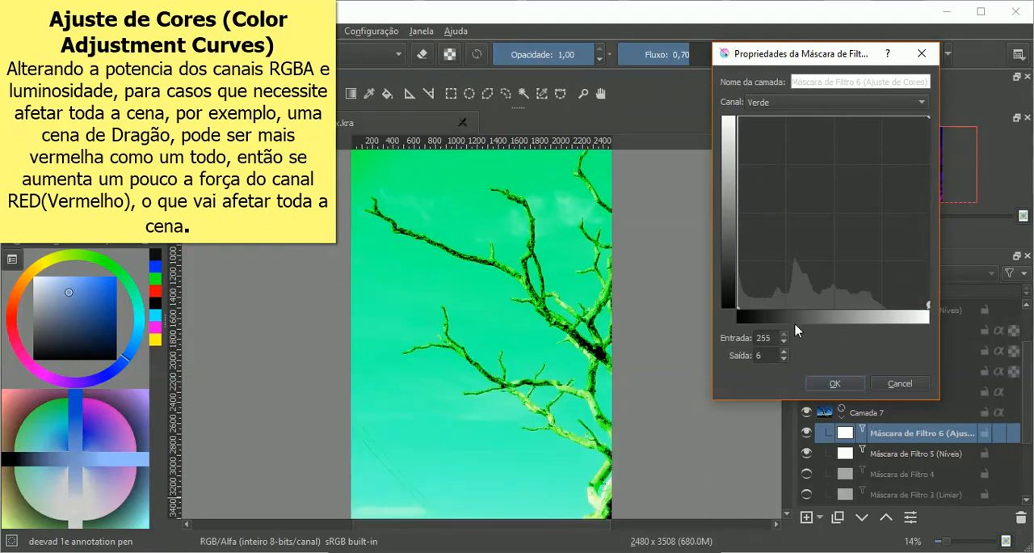
{"action": "left_click_drag", "start_coordinate": [929, 306], "coordinate": [865, 229]}
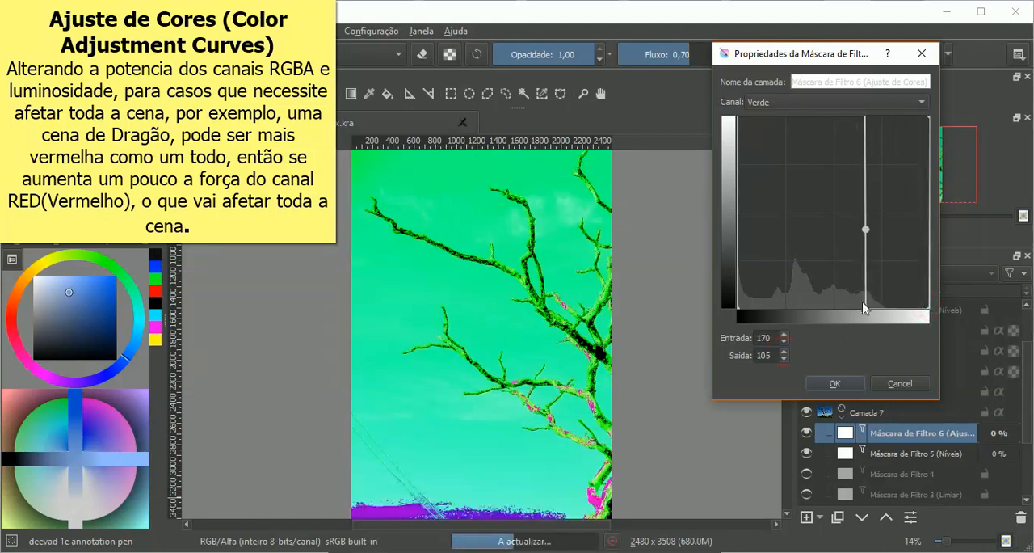
{"action": "left_click_drag", "start_coordinate": [863, 308], "coordinate": [727, 102]}
{"action": "left_click_drag", "start_coordinate": [865, 229], "coordinate": [935, 111]}
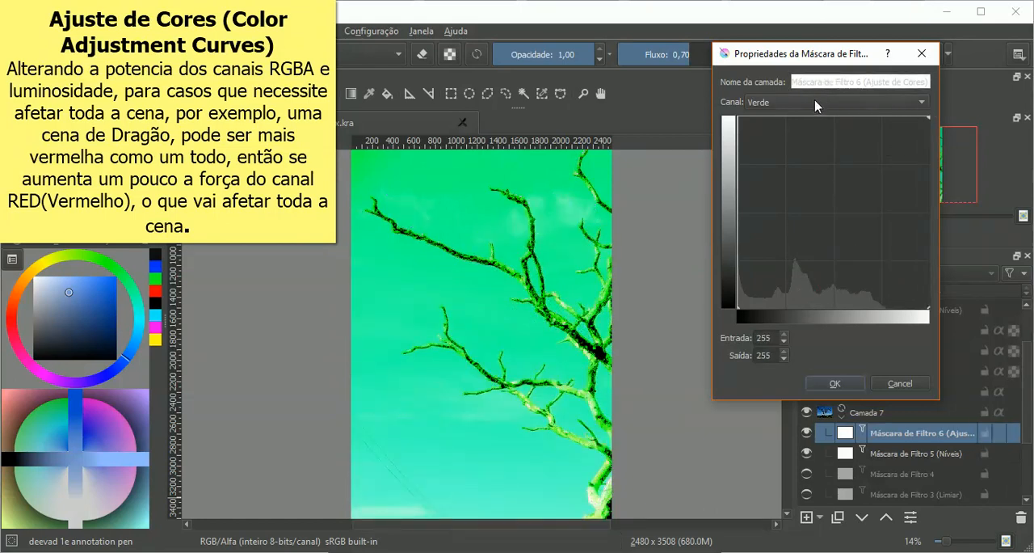
{"action": "left_click", "coordinate": [736, 124]}
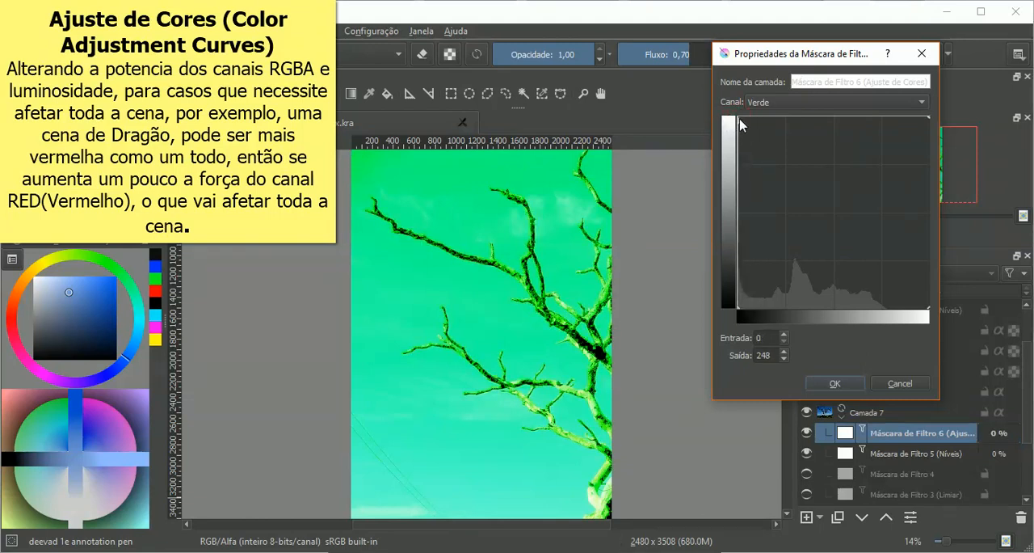
{"action": "left_click_drag", "start_coordinate": [735, 125], "coordinate": [761, 135]}
Step: Try removing red from the photo by pulling the Vermelho curve down to output 0 at input 255
{"action": "left_click", "coordinate": [767, 102]}
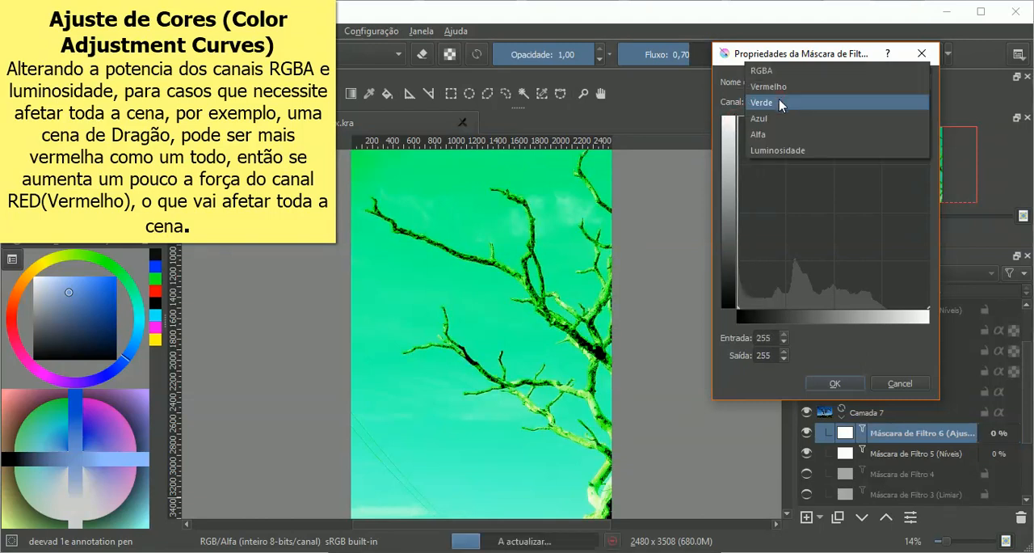
{"action": "left_click", "coordinate": [781, 93]}
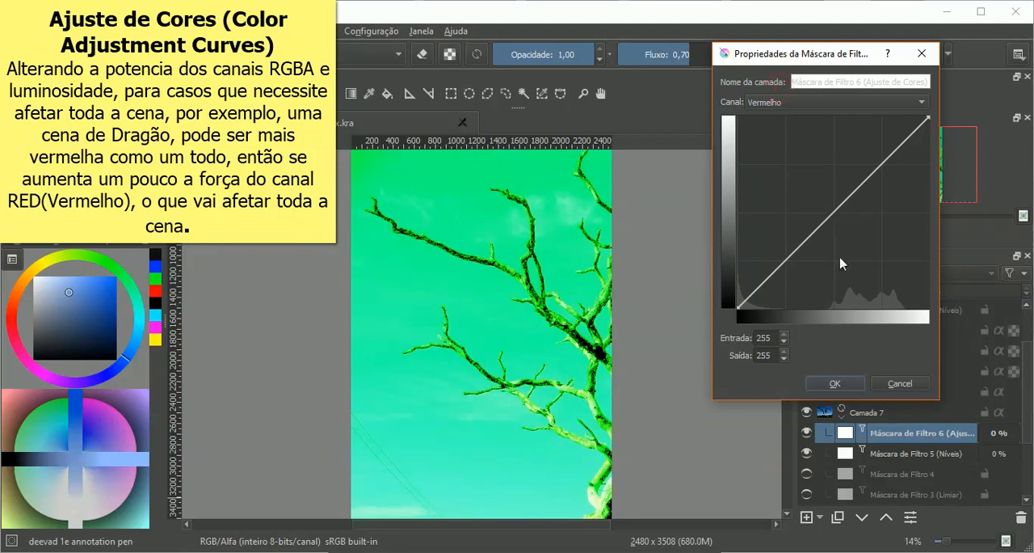
{"action": "left_click_drag", "start_coordinate": [834, 223], "coordinate": [941, 317]}
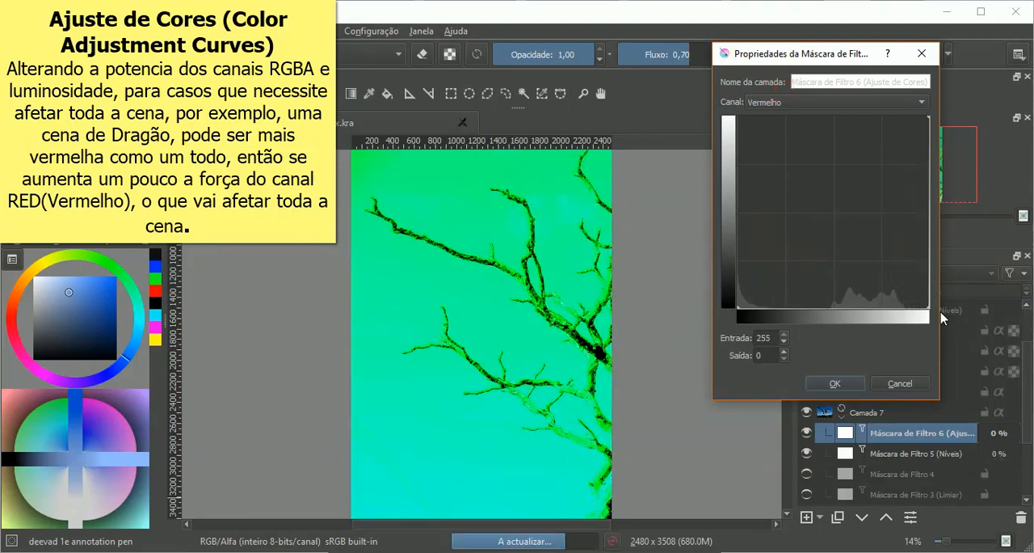
Step: Pull the Verde curve down to output 0 at input 252 as well, and cancel the curve changes
{"action": "left_click", "coordinate": [788, 103]}
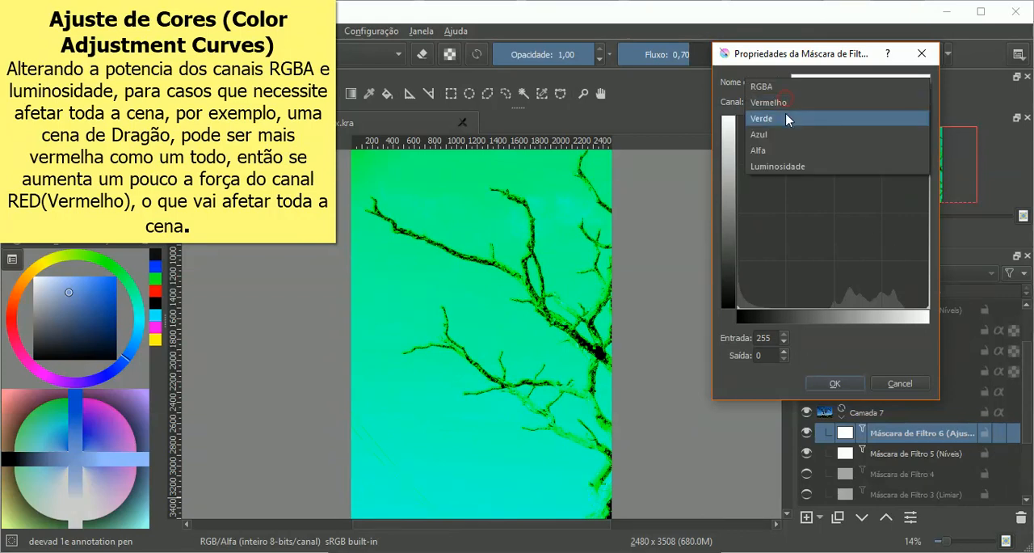
{"action": "left_click", "coordinate": [786, 118]}
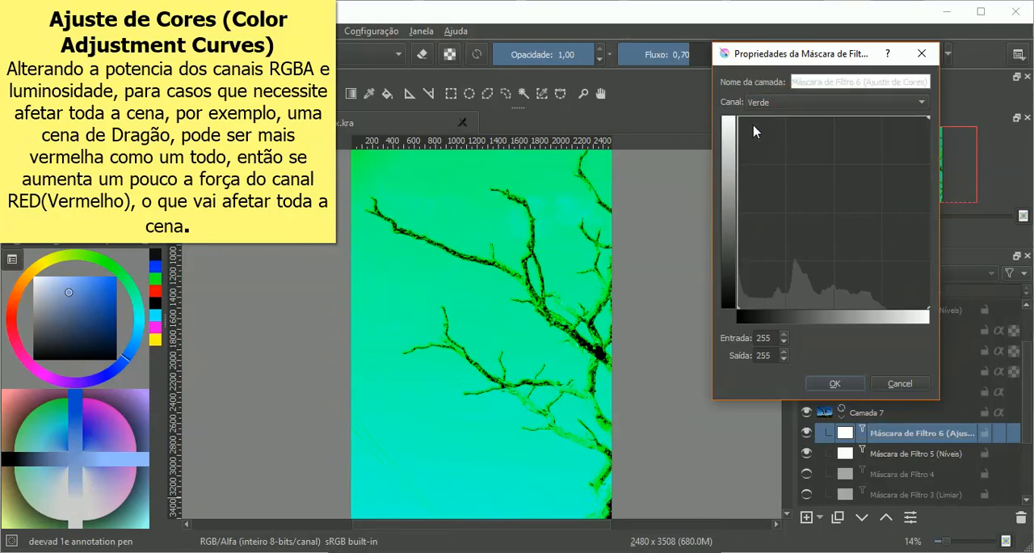
{"action": "left_click_drag", "start_coordinate": [738, 121], "coordinate": [928, 116]}
{"action": "left_click_drag", "start_coordinate": [744, 314], "coordinate": [927, 310]}
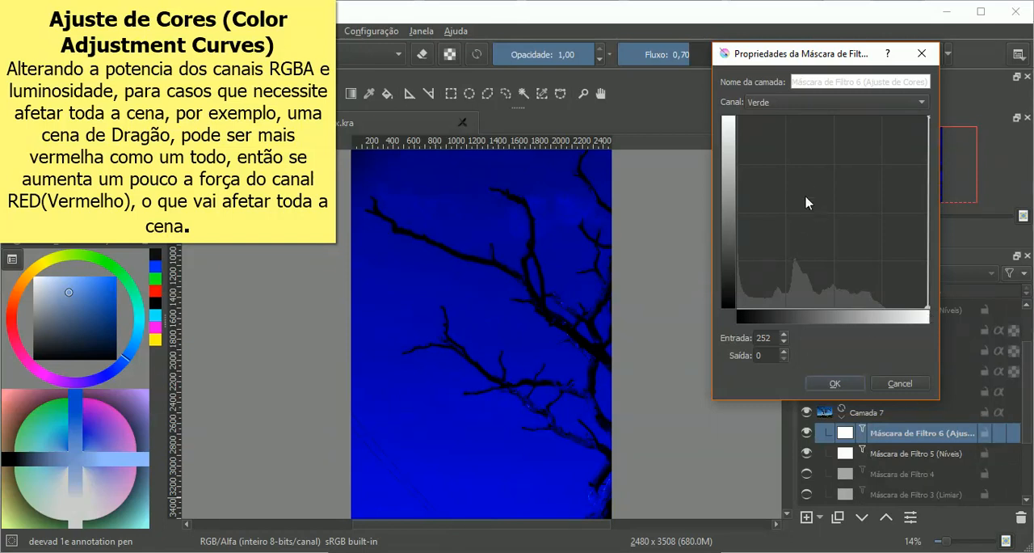
{"action": "left_click", "coordinate": [782, 102]}
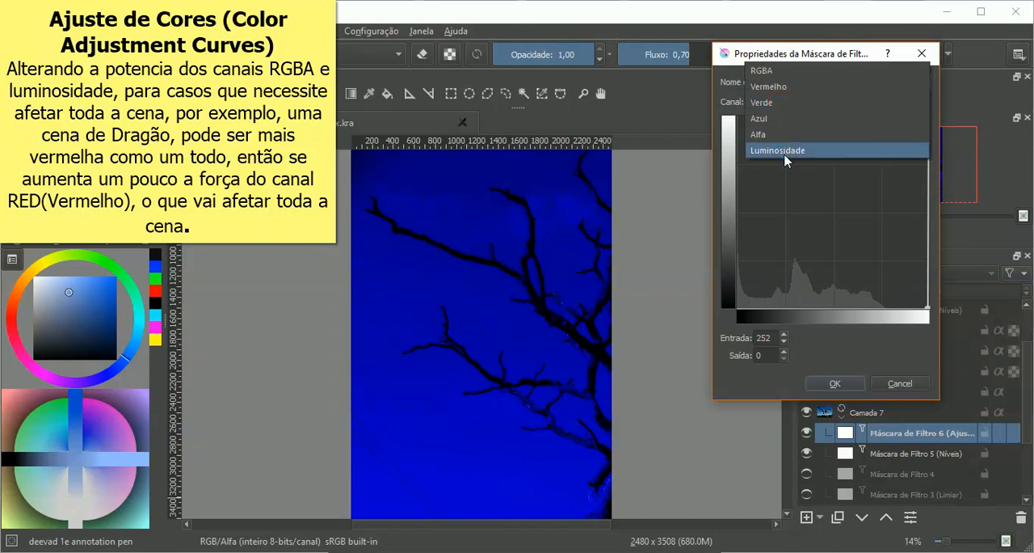
{"action": "left_click", "coordinate": [824, 344]}
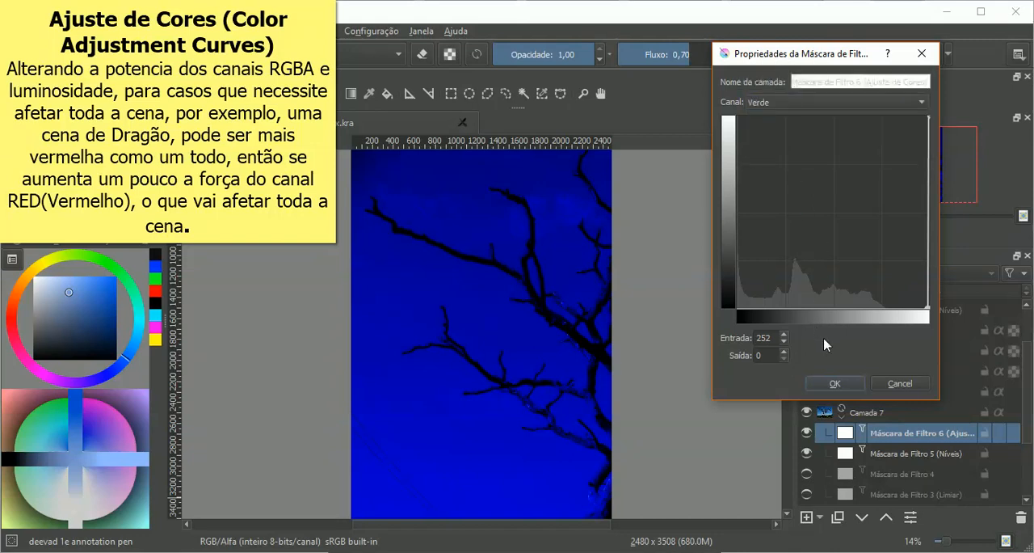
{"action": "left_click", "coordinate": [902, 384]}
{"action": "left_click_drag", "start_coordinate": [815, 80], "coordinate": [837, 83]}
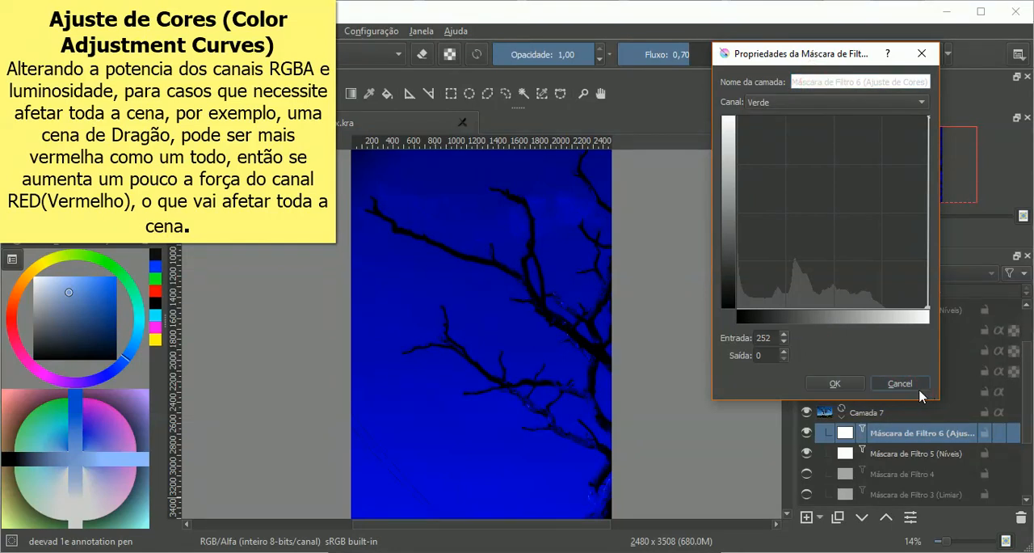
{"action": "left_click", "coordinate": [917, 385]}
Step: Reopen the properties of the Ajuste de Cores mask and raise the Vermelho curve to input 72, output 180
{"action": "left_click", "coordinate": [821, 518]}
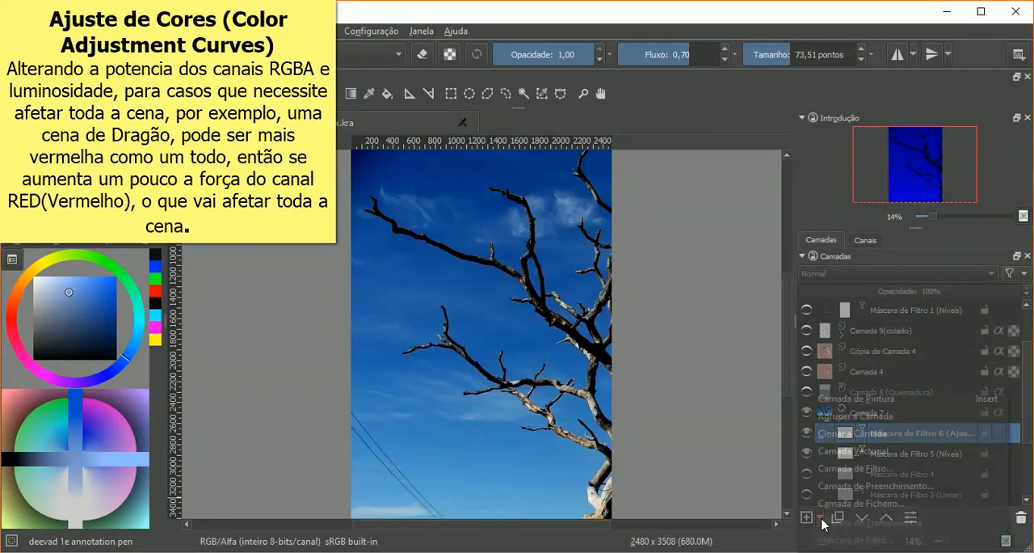
{"action": "left_click", "coordinate": [919, 331]}
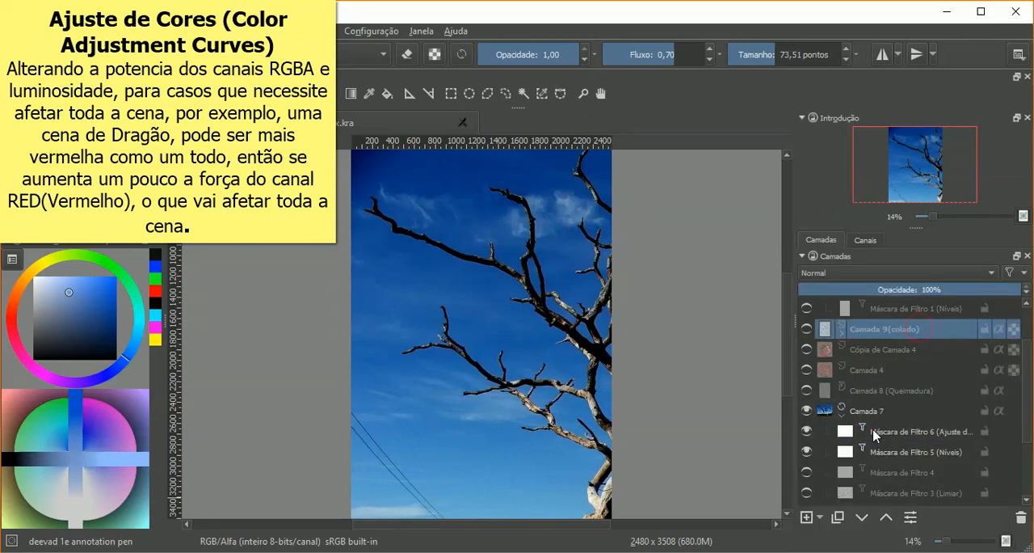
{"action": "left_click", "coordinate": [874, 435]}
{"action": "right_click", "coordinate": [843, 436]}
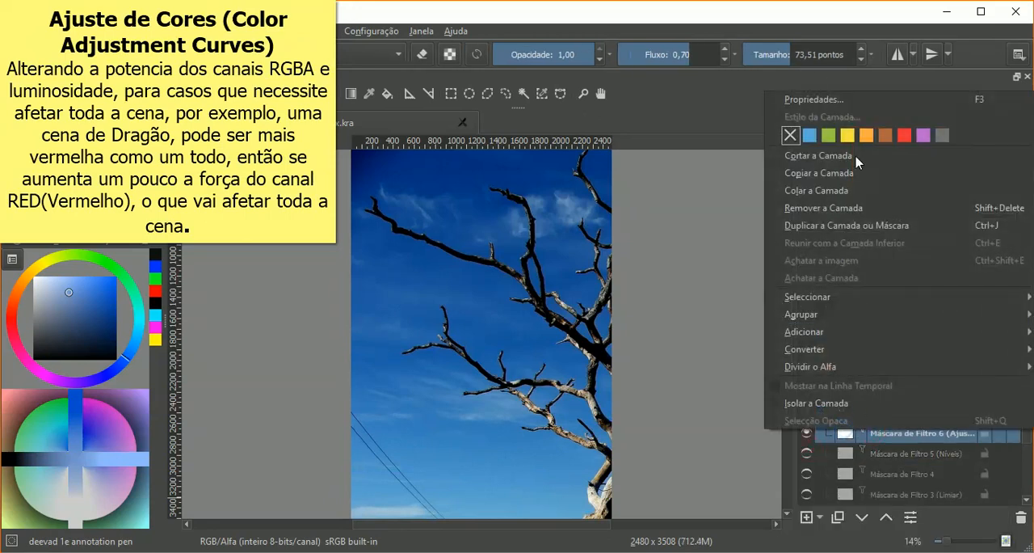
{"action": "left_click", "coordinate": [812, 98]}
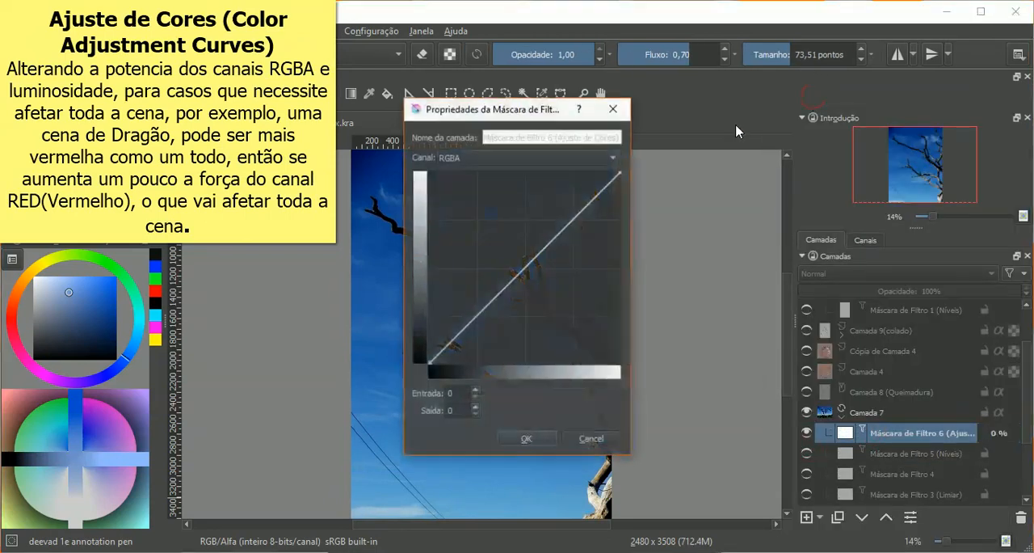
{"action": "left_click_drag", "start_coordinate": [499, 113], "coordinate": [797, 103]}
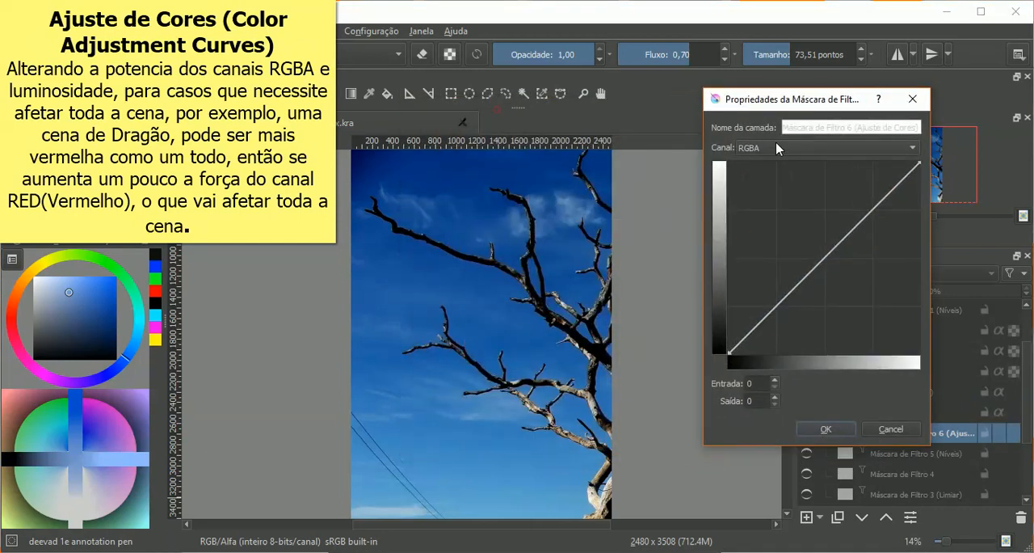
{"action": "left_click", "coordinate": [773, 147]}
{"action": "left_click", "coordinate": [776, 170]}
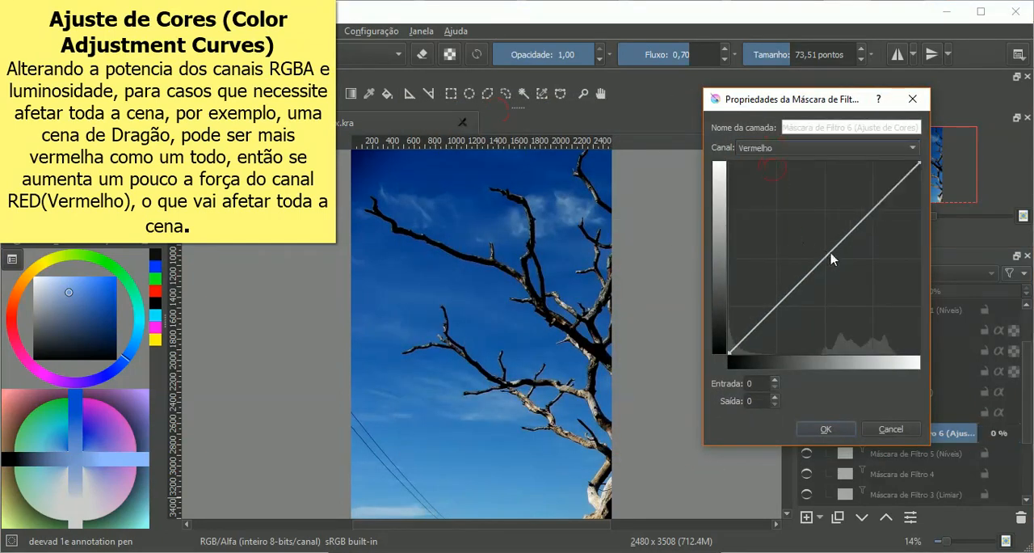
{"action": "left_click_drag", "start_coordinate": [831, 258], "coordinate": [781, 216]}
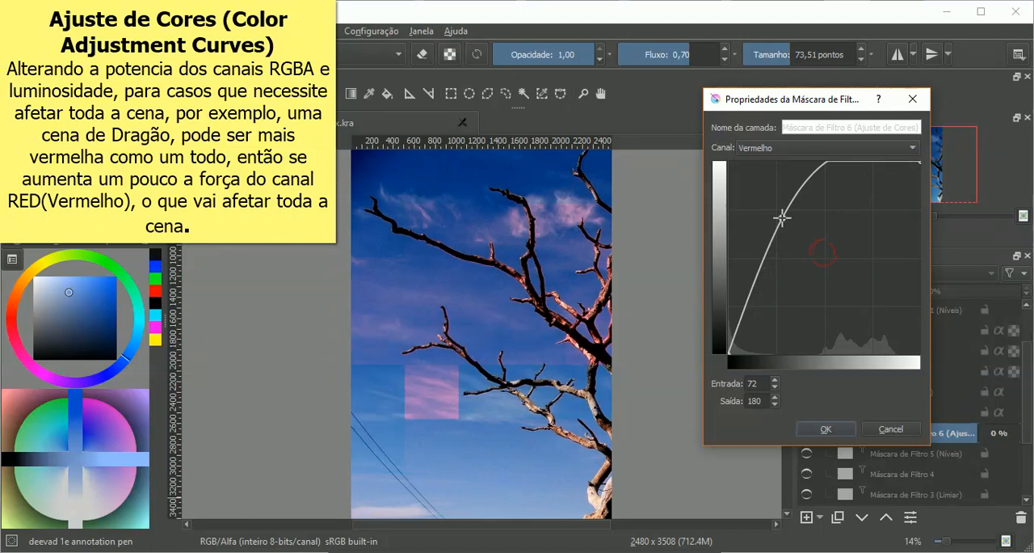
Step: Try lowering the Verde curve to input 151, output 84, and the Alfa curve to input 151, output 125
{"action": "left_click", "coordinate": [787, 146]}
{"action": "left_click", "coordinate": [783, 161]}
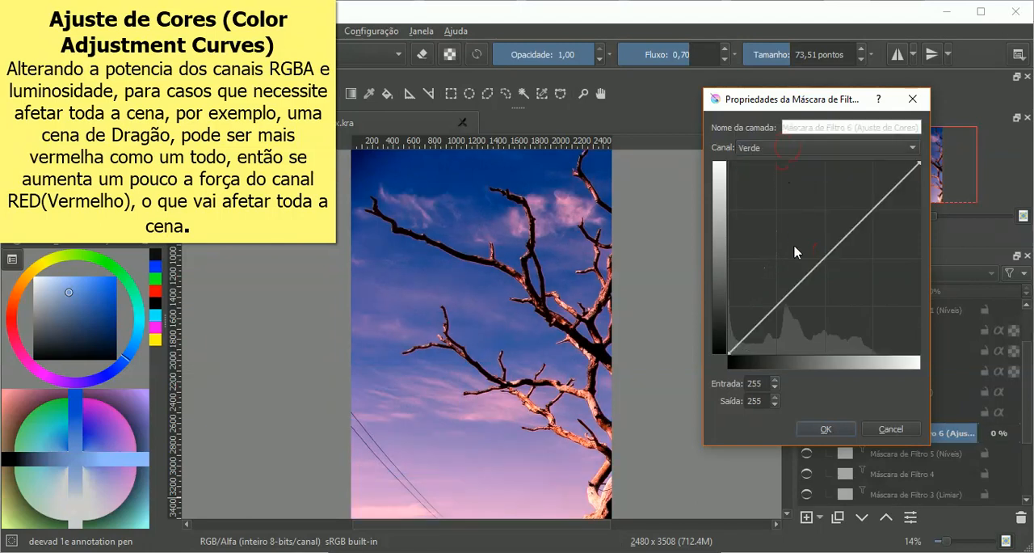
{"action": "left_click_drag", "start_coordinate": [820, 275], "coordinate": [842, 290]}
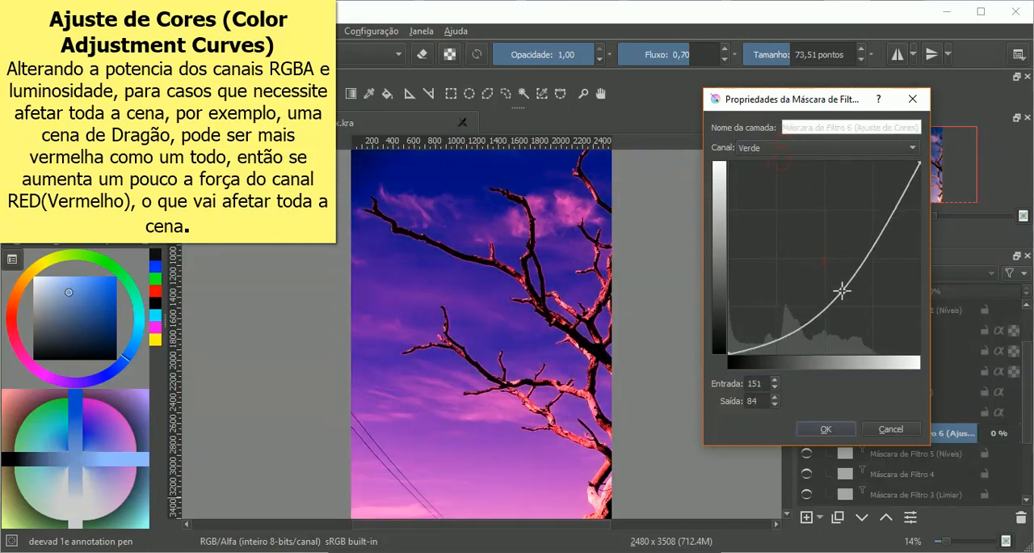
{"action": "left_click", "coordinate": [772, 147]}
{"action": "left_click", "coordinate": [774, 182]}
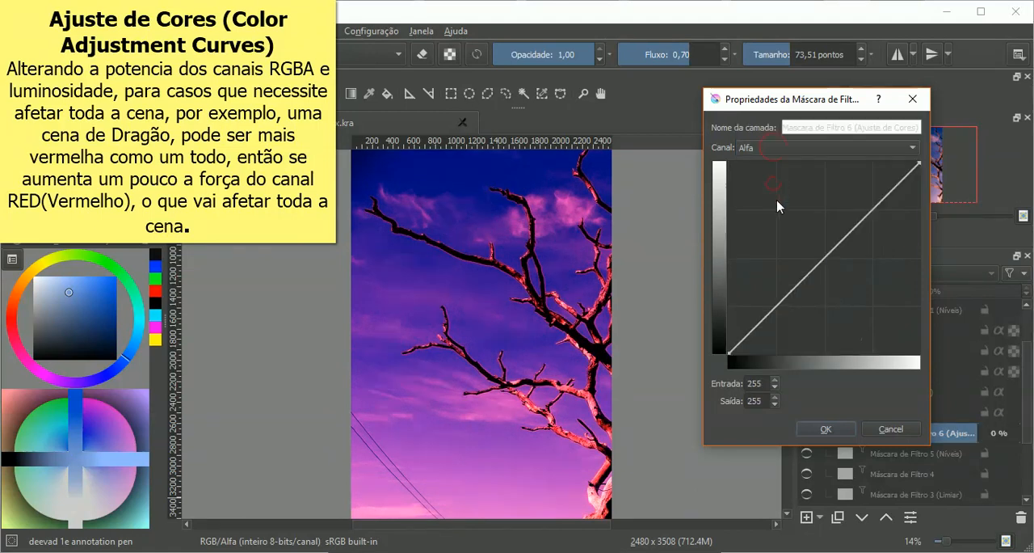
{"action": "left_click_drag", "start_coordinate": [822, 271], "coordinate": [841, 259]}
Step: Try brightening the photo by raising the Luminosidade curve to input 22, output 84
{"action": "left_click", "coordinate": [784, 148]}
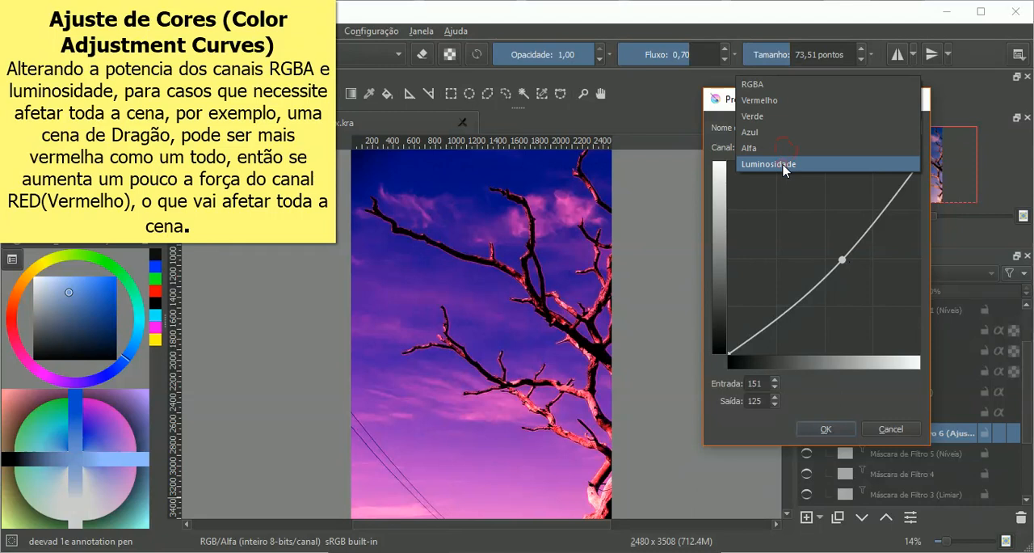
{"action": "left_click", "coordinate": [784, 166]}
{"action": "left_click_drag", "start_coordinate": [824, 256], "coordinate": [770, 190]}
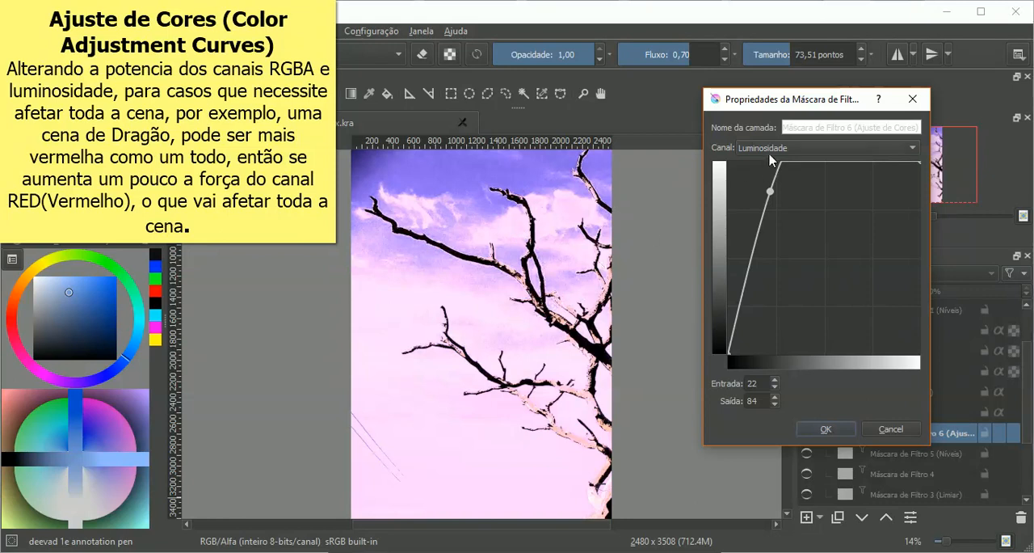
Step: Add a second Luminosidade point at input 41, output 68, shift the first to input 35, output 58, and cancel the curve changes
{"action": "left_click", "coordinate": [772, 148]}
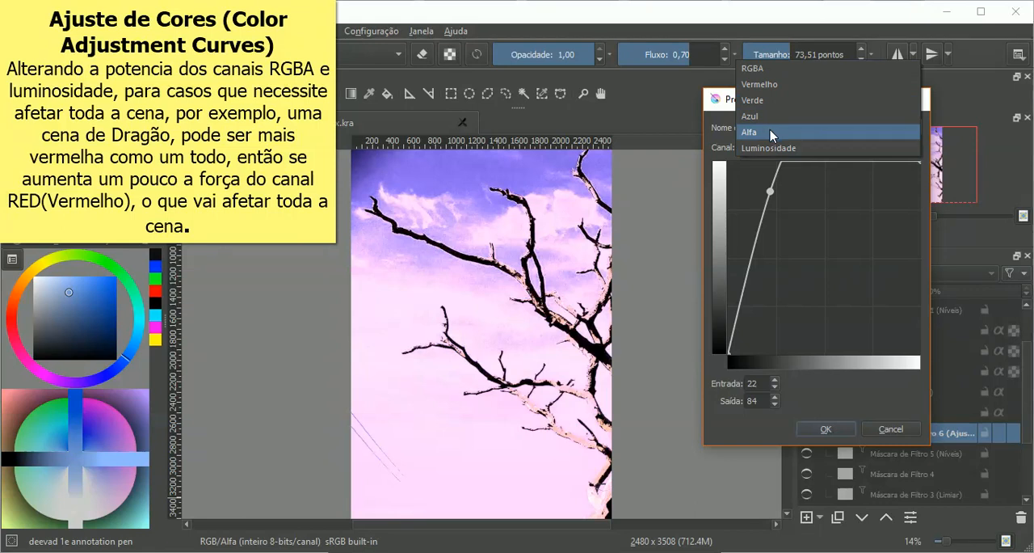
{"action": "left_click", "coordinate": [809, 226]}
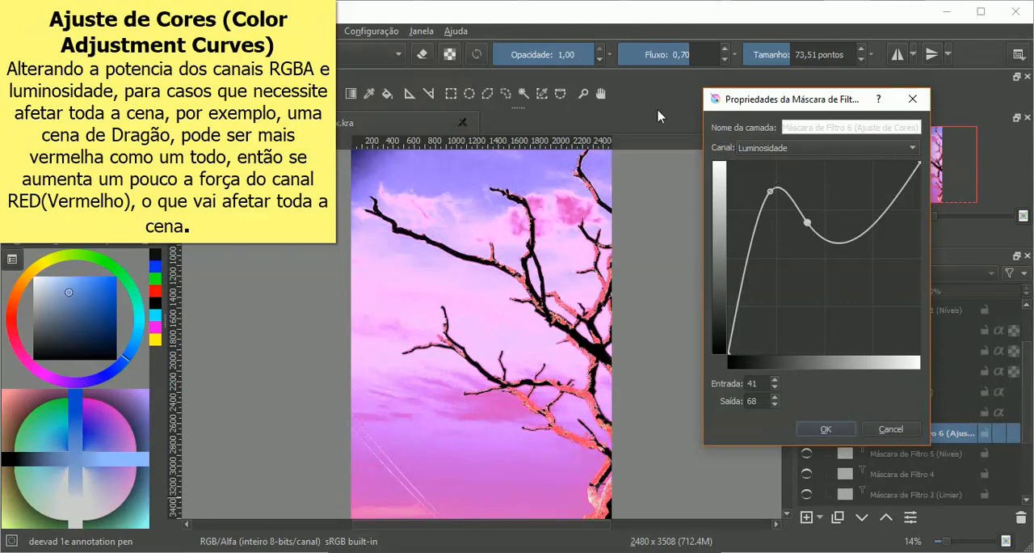
{"action": "left_click_drag", "start_coordinate": [772, 196], "coordinate": [796, 239]}
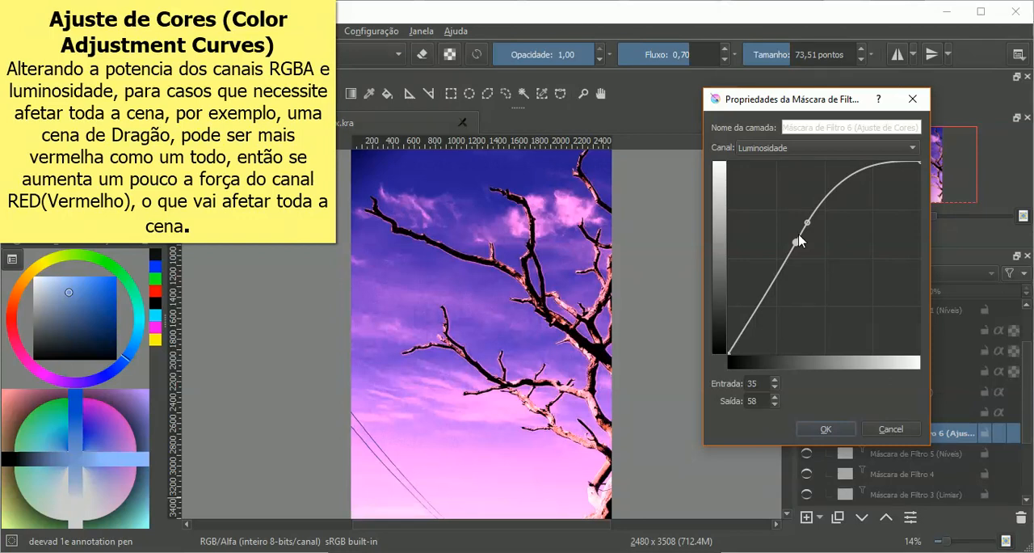
{"action": "left_click", "coordinate": [889, 429]}
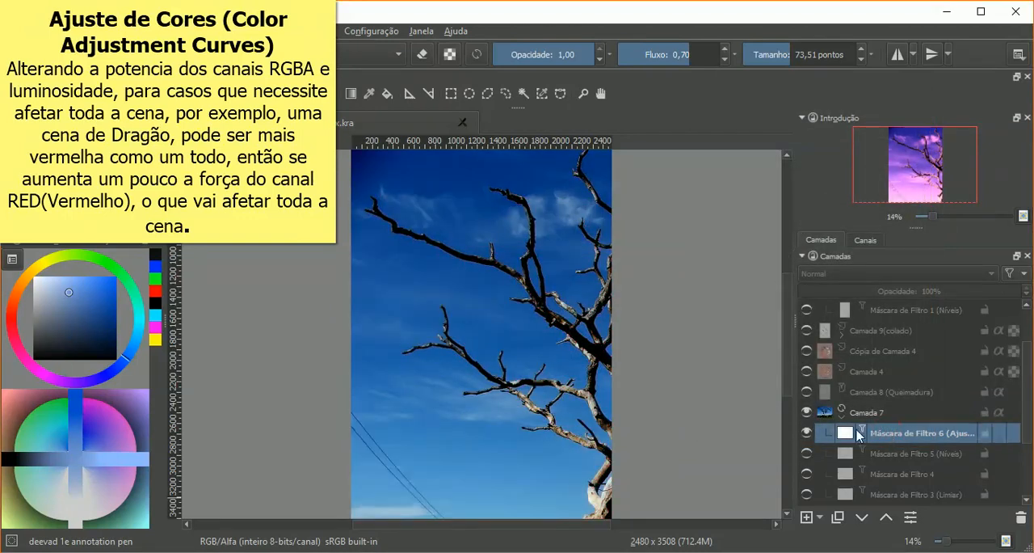
Step: Widen the layers docker and start adding a new filter mask to Camada 7
{"action": "left_click_drag", "start_coordinate": [794, 337], "coordinate": [739, 341]}
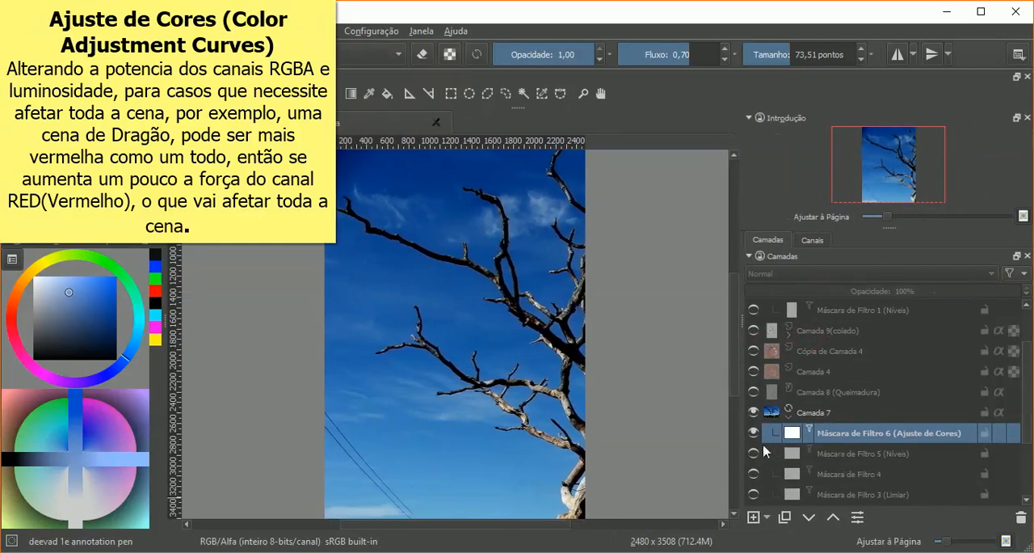
{"action": "left_click", "coordinate": [767, 517]}
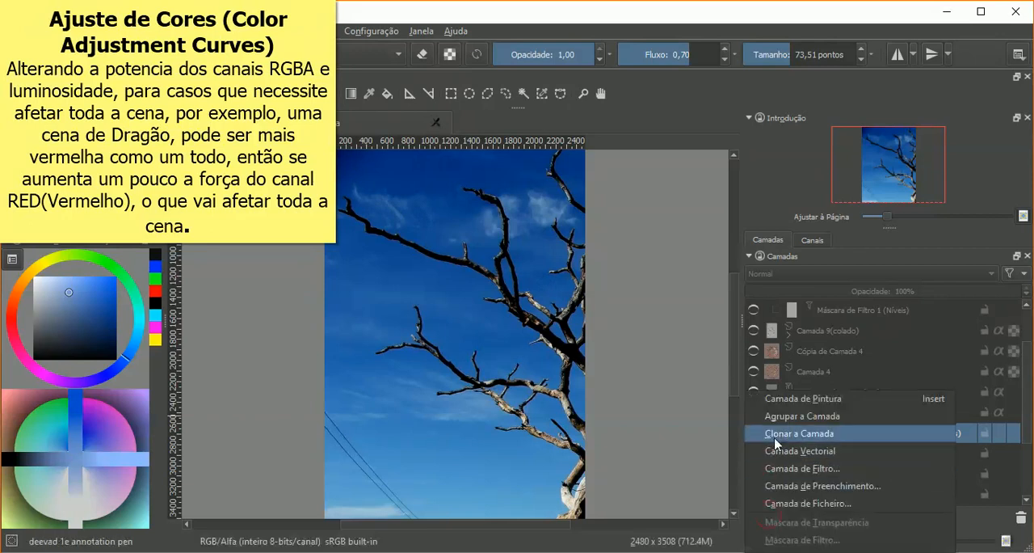
{"action": "key", "text": "Escape"}
{"action": "left_click", "coordinate": [840, 372]}
{"action": "left_click", "coordinate": [824, 411]}
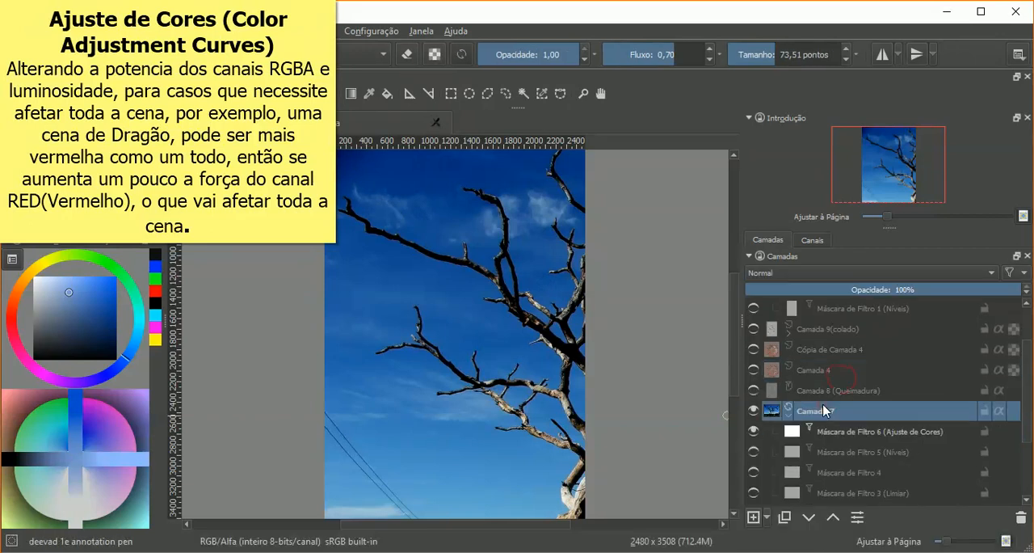
{"action": "left_click", "coordinate": [767, 517]}
{"action": "left_click", "coordinate": [786, 541]}
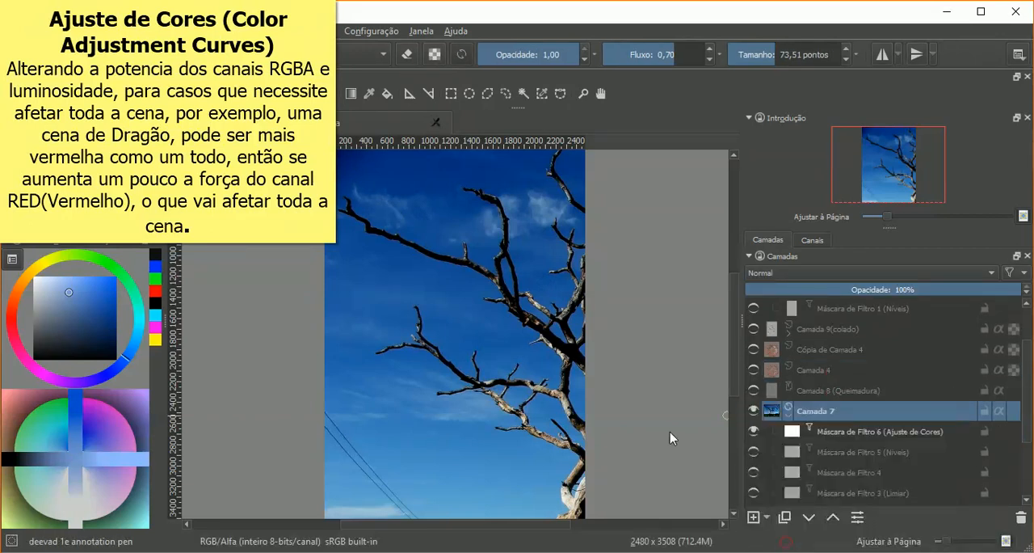